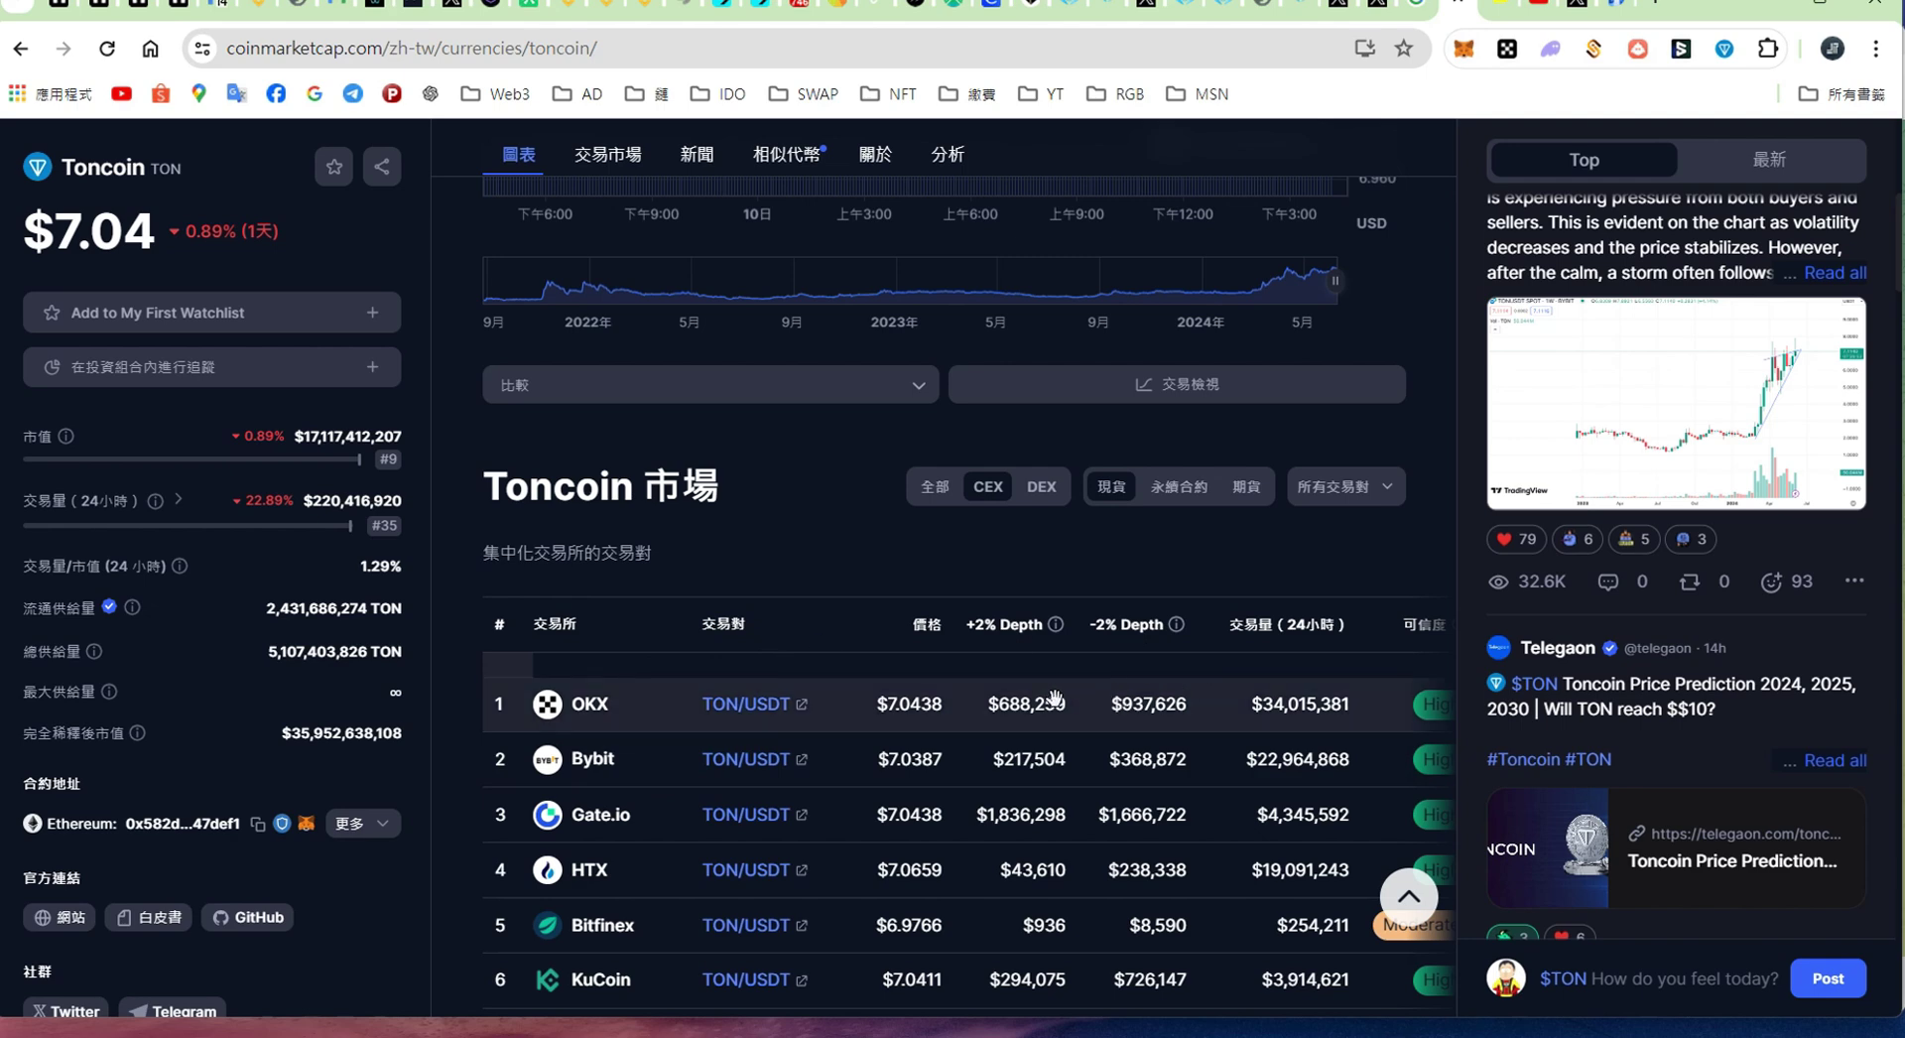
Step: Examine Toncoin's exchange market list and one-day price chart on CoinMarketCap
{"action": "scroll", "coordinate": [421, 515], "scroll_direction": "down", "scroll_amount": 1}
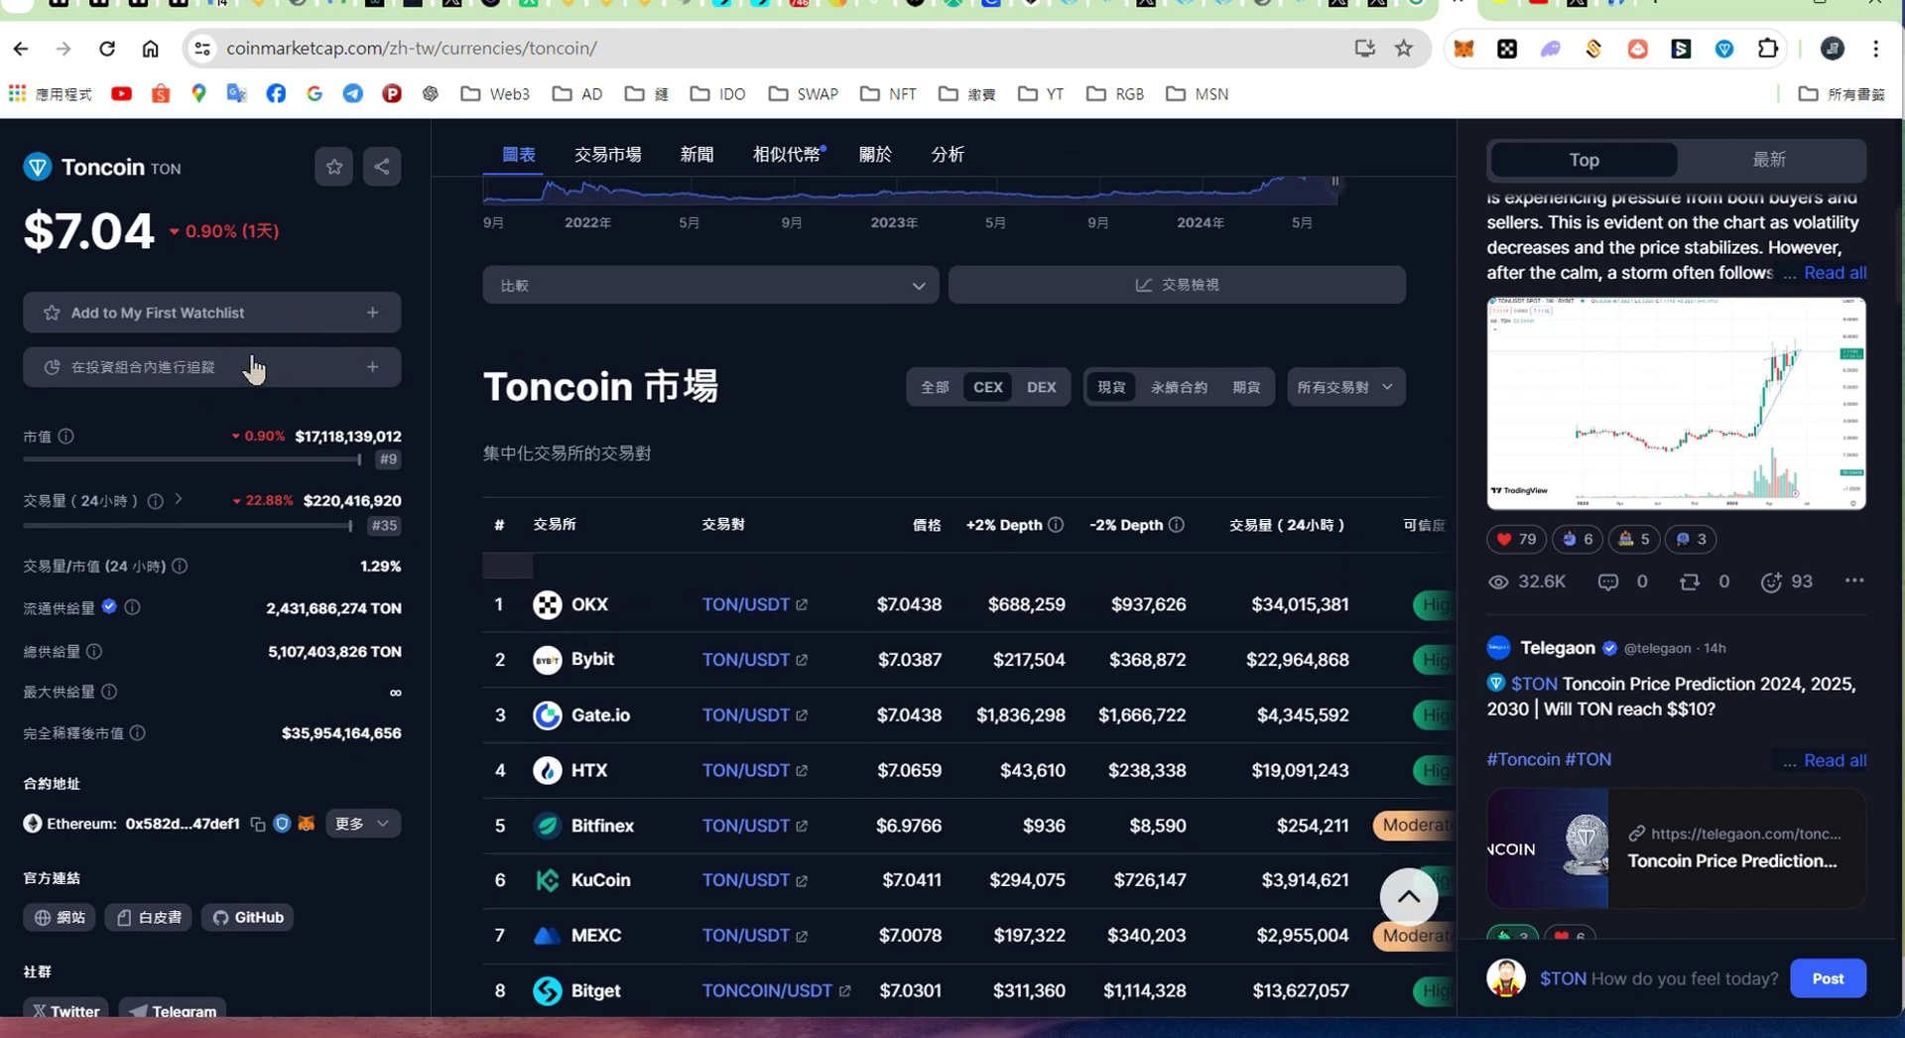
{"action": "scroll", "coordinate": [1103, 427], "scroll_direction": "up", "scroll_amount": 6}
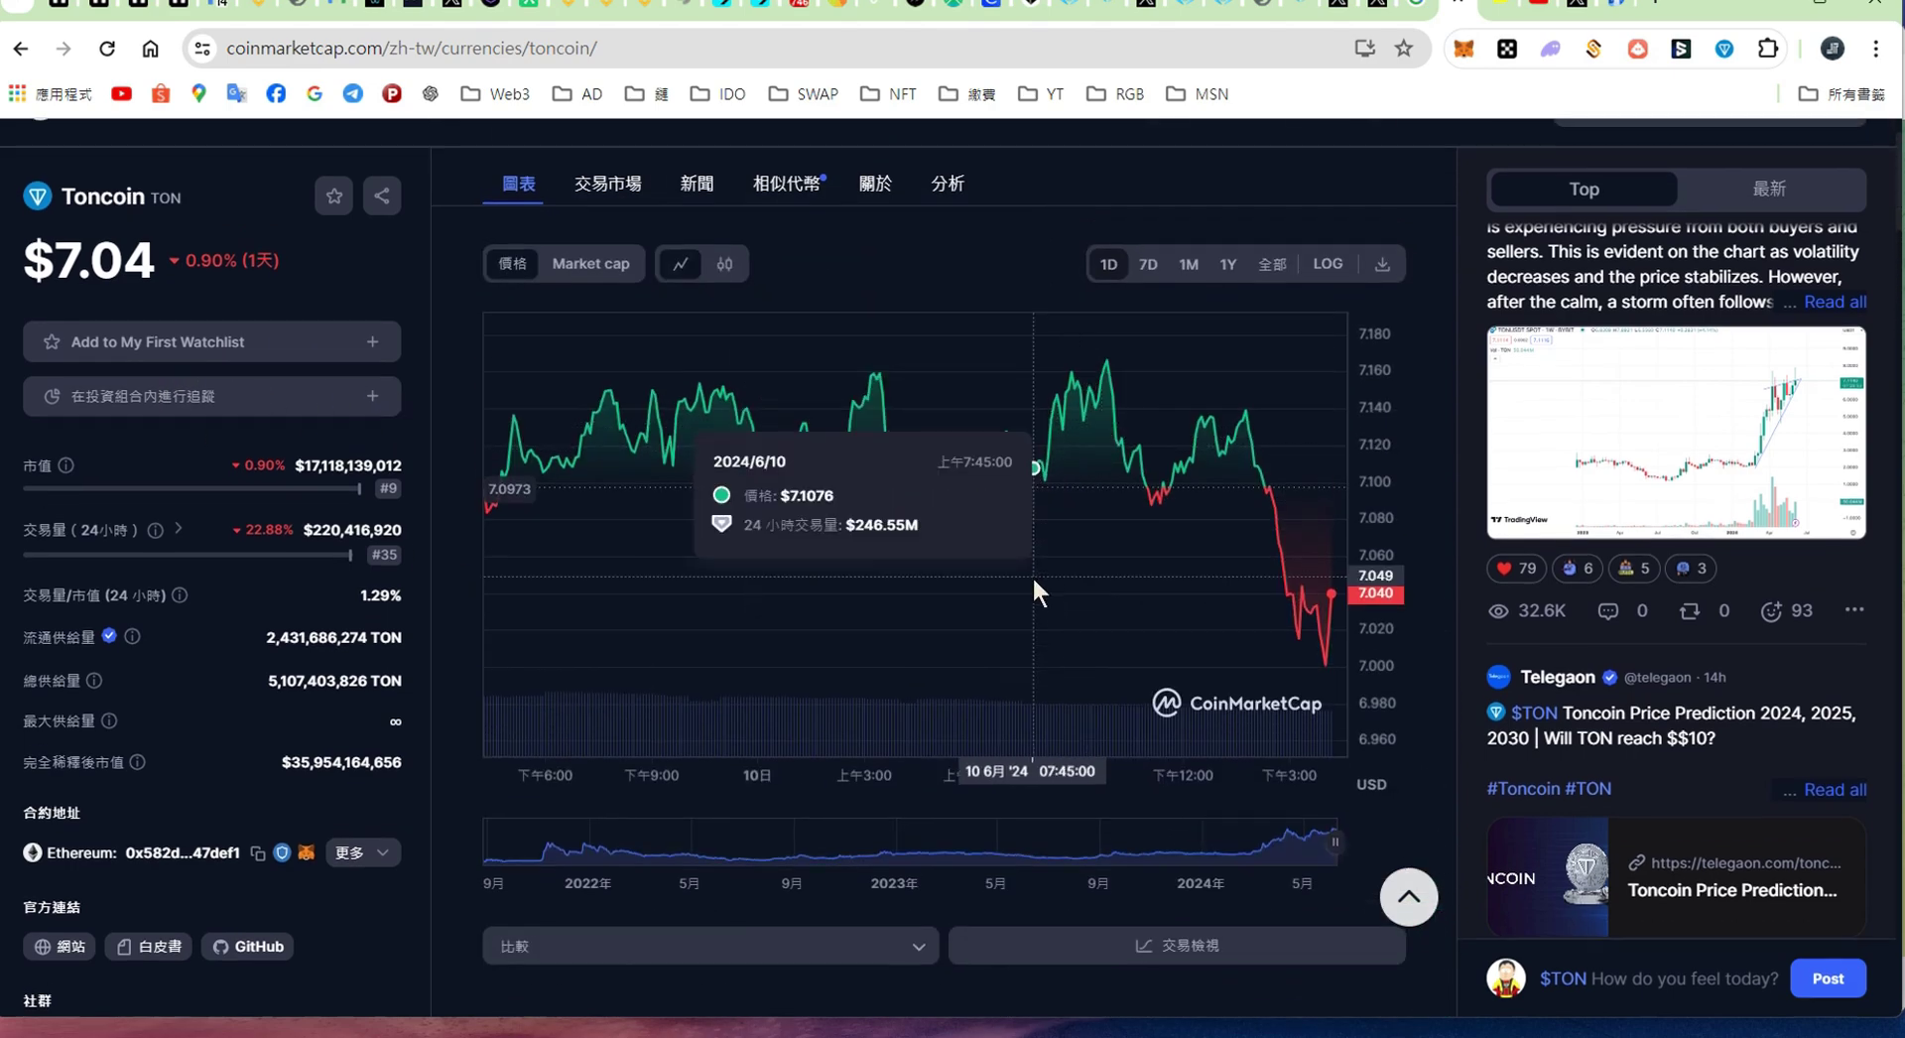
{"action": "scroll", "coordinate": [1033, 586], "scroll_direction": "down", "scroll_amount": 4}
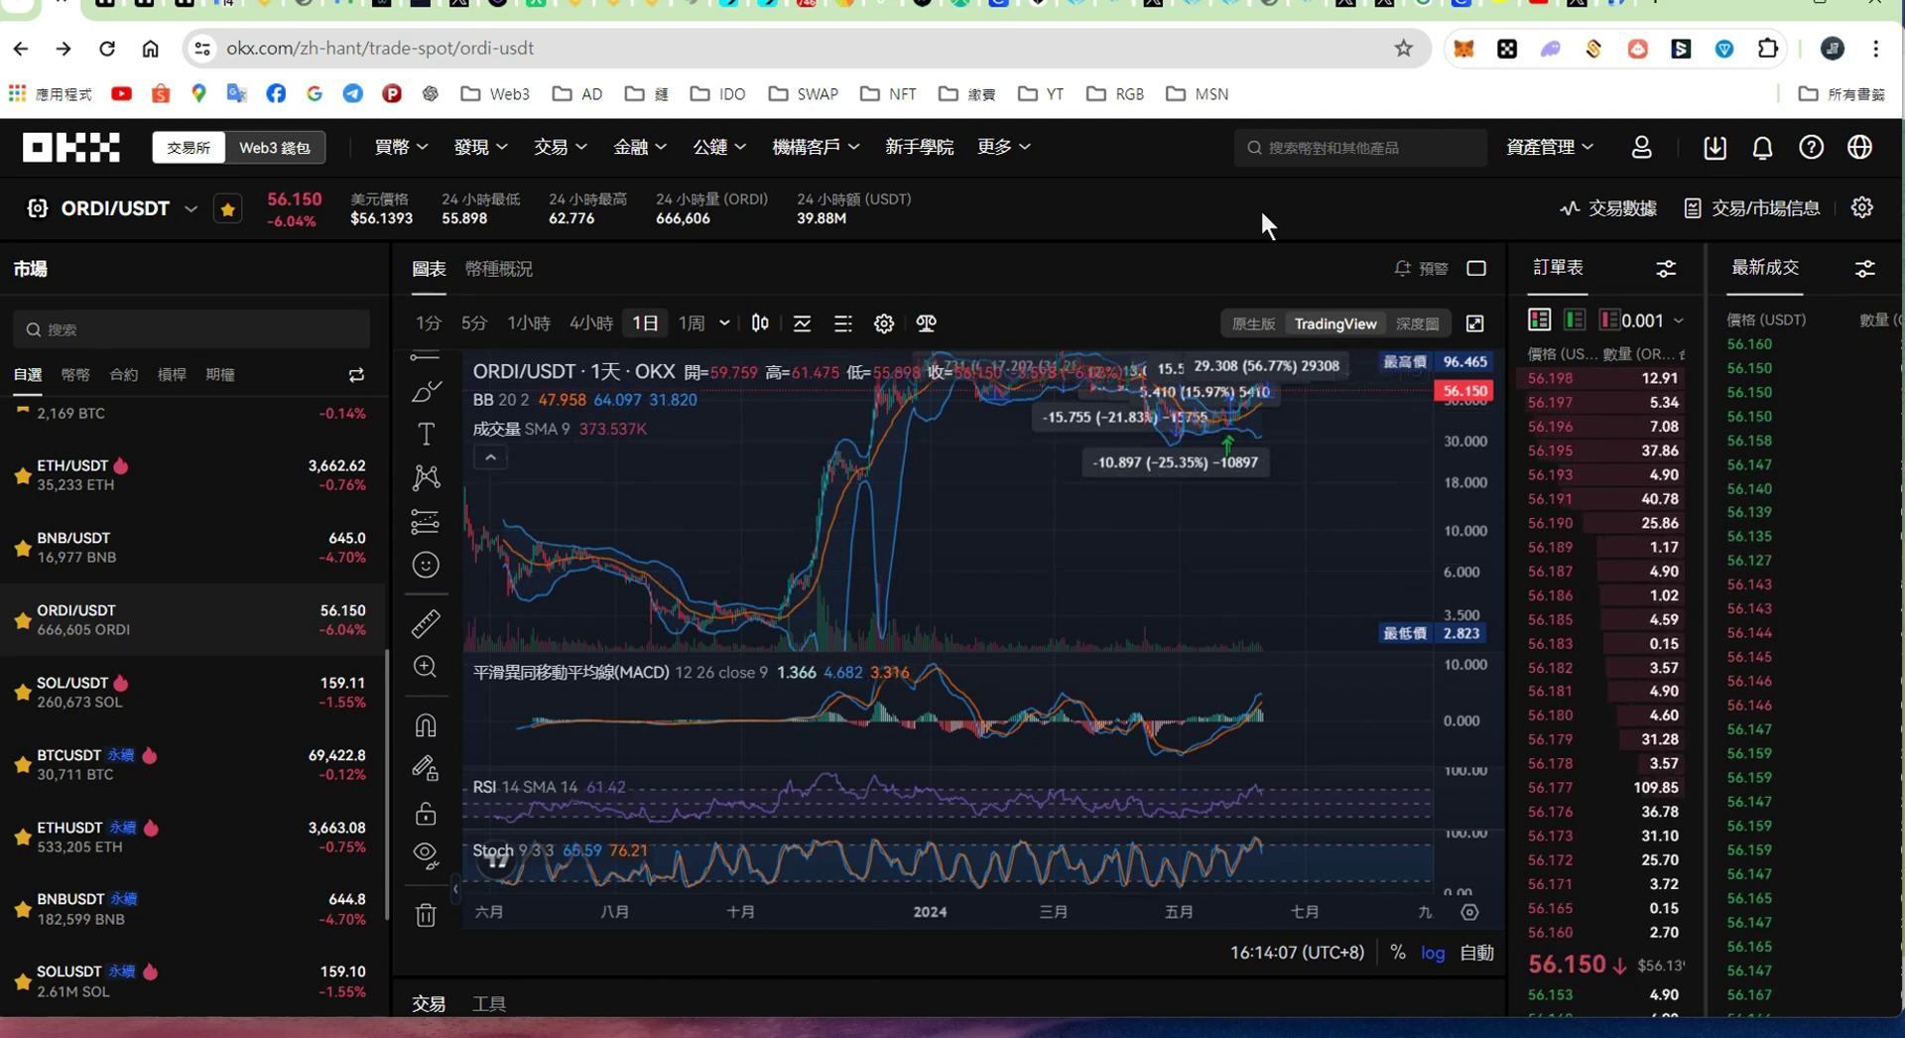
Step: Switch to the OKX TON/USDT daily chart and stretch the upward price range drawing to about 13.56
{"action": "left_click", "coordinate": [1242, 16]}
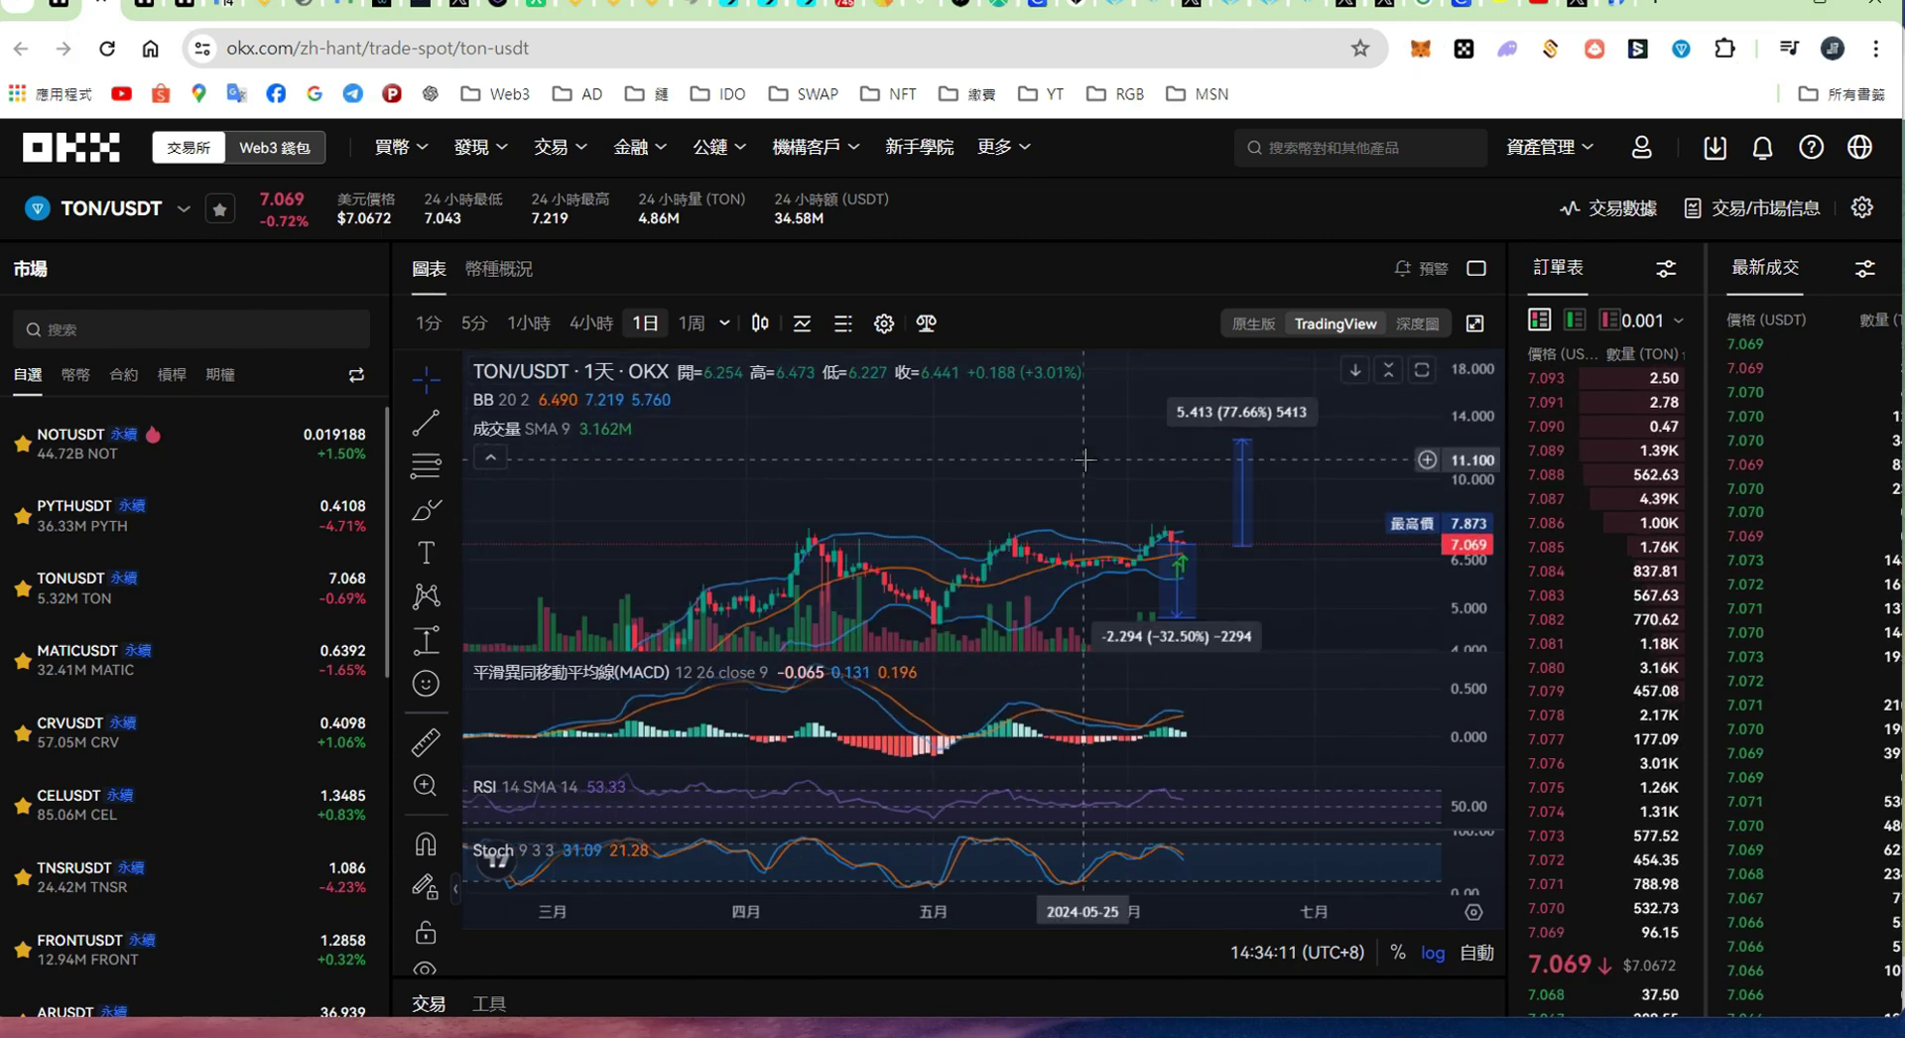
{"action": "scroll", "coordinate": [1085, 460], "scroll_direction": "right", "scroll_amount": 3}
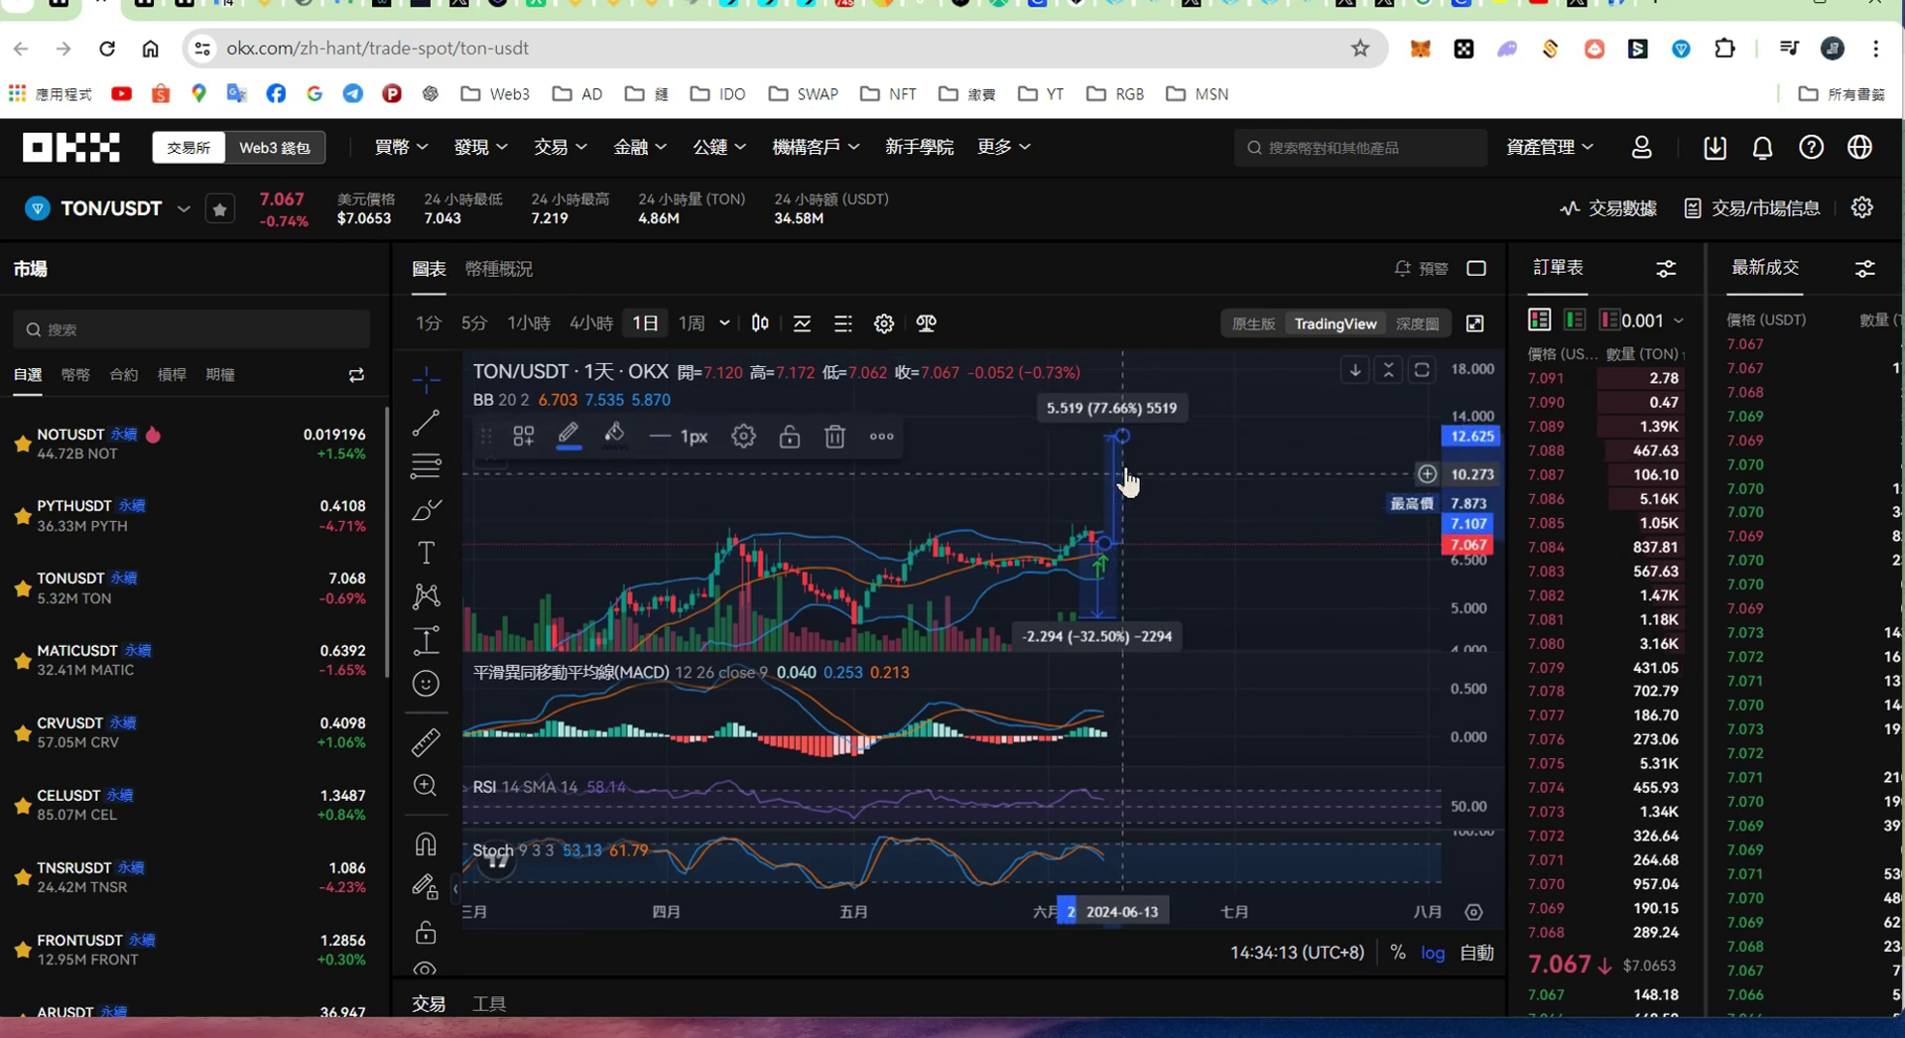
{"action": "left_click_drag", "start_coordinate": [1123, 434], "coordinate": [1127, 440]}
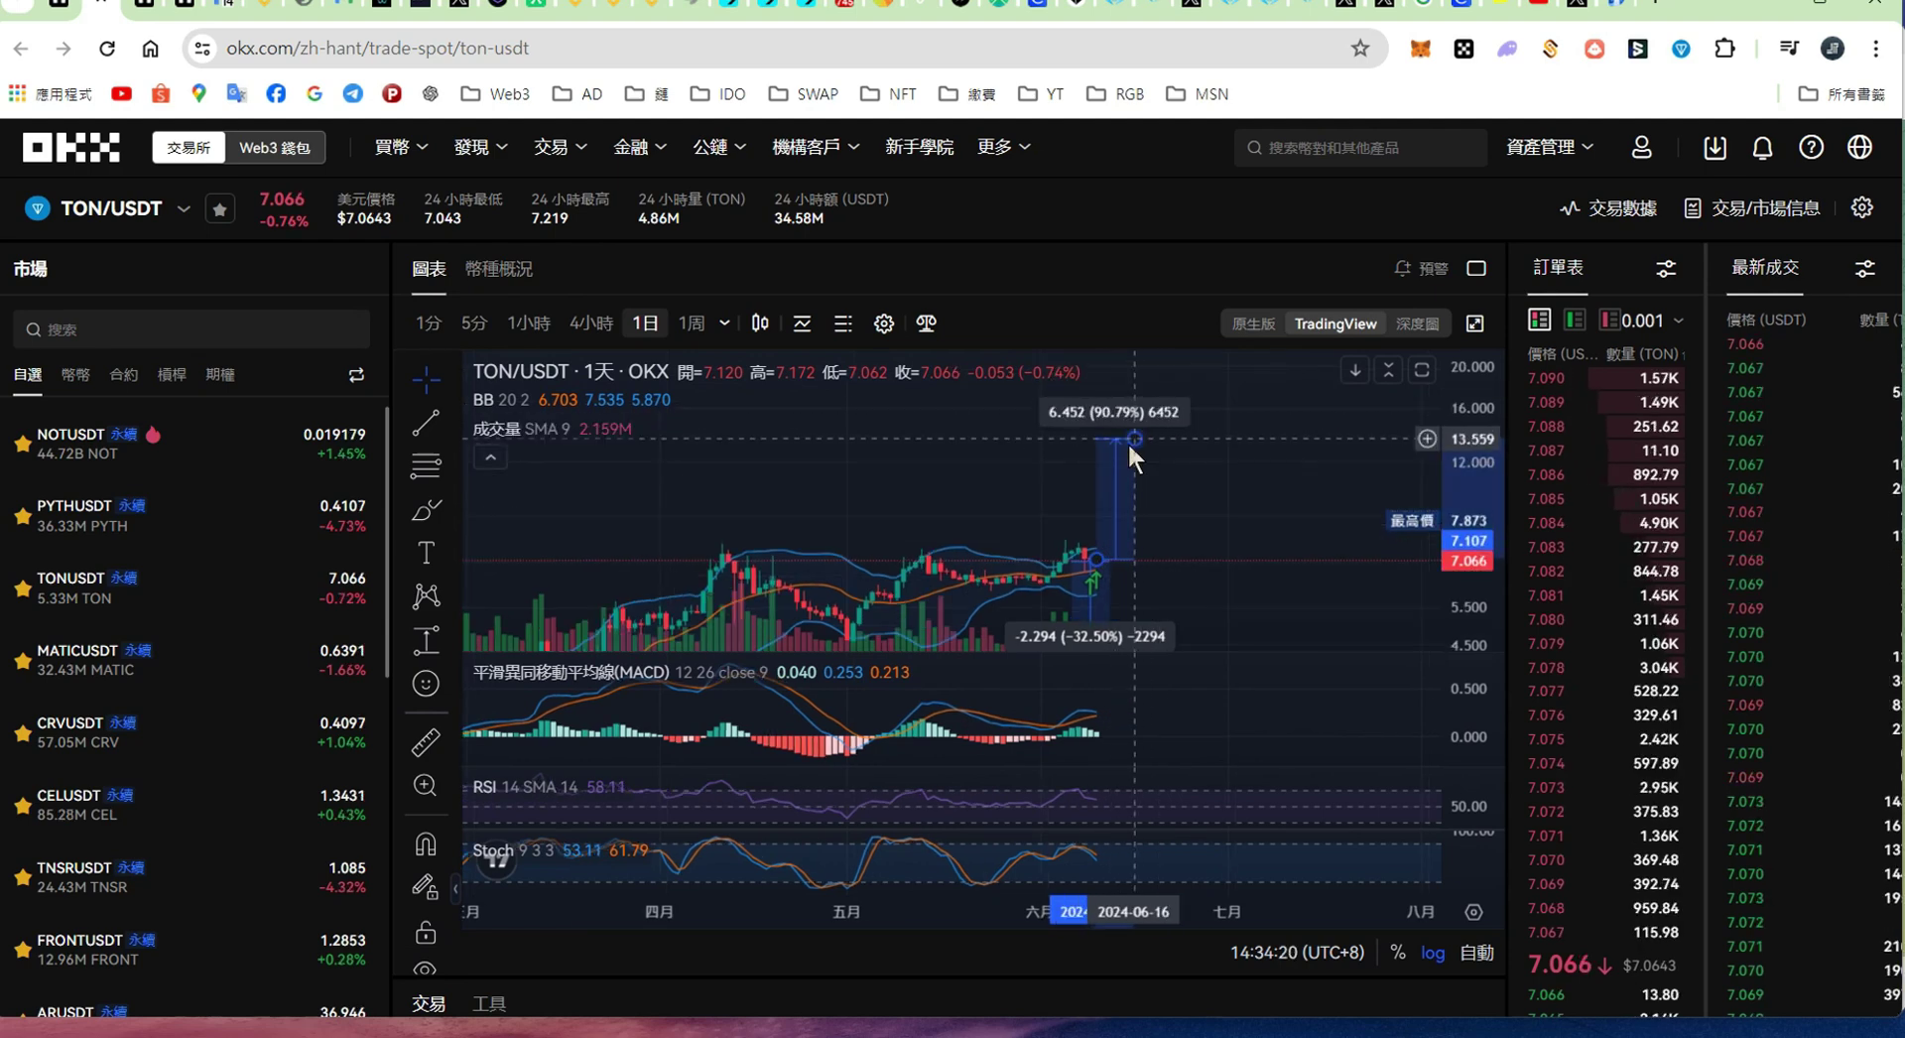
Step: Switch to the TONSquare Stake page, highlight its title, and open the referral program documentation
{"action": "left_click", "coordinate": [1266, 4]}
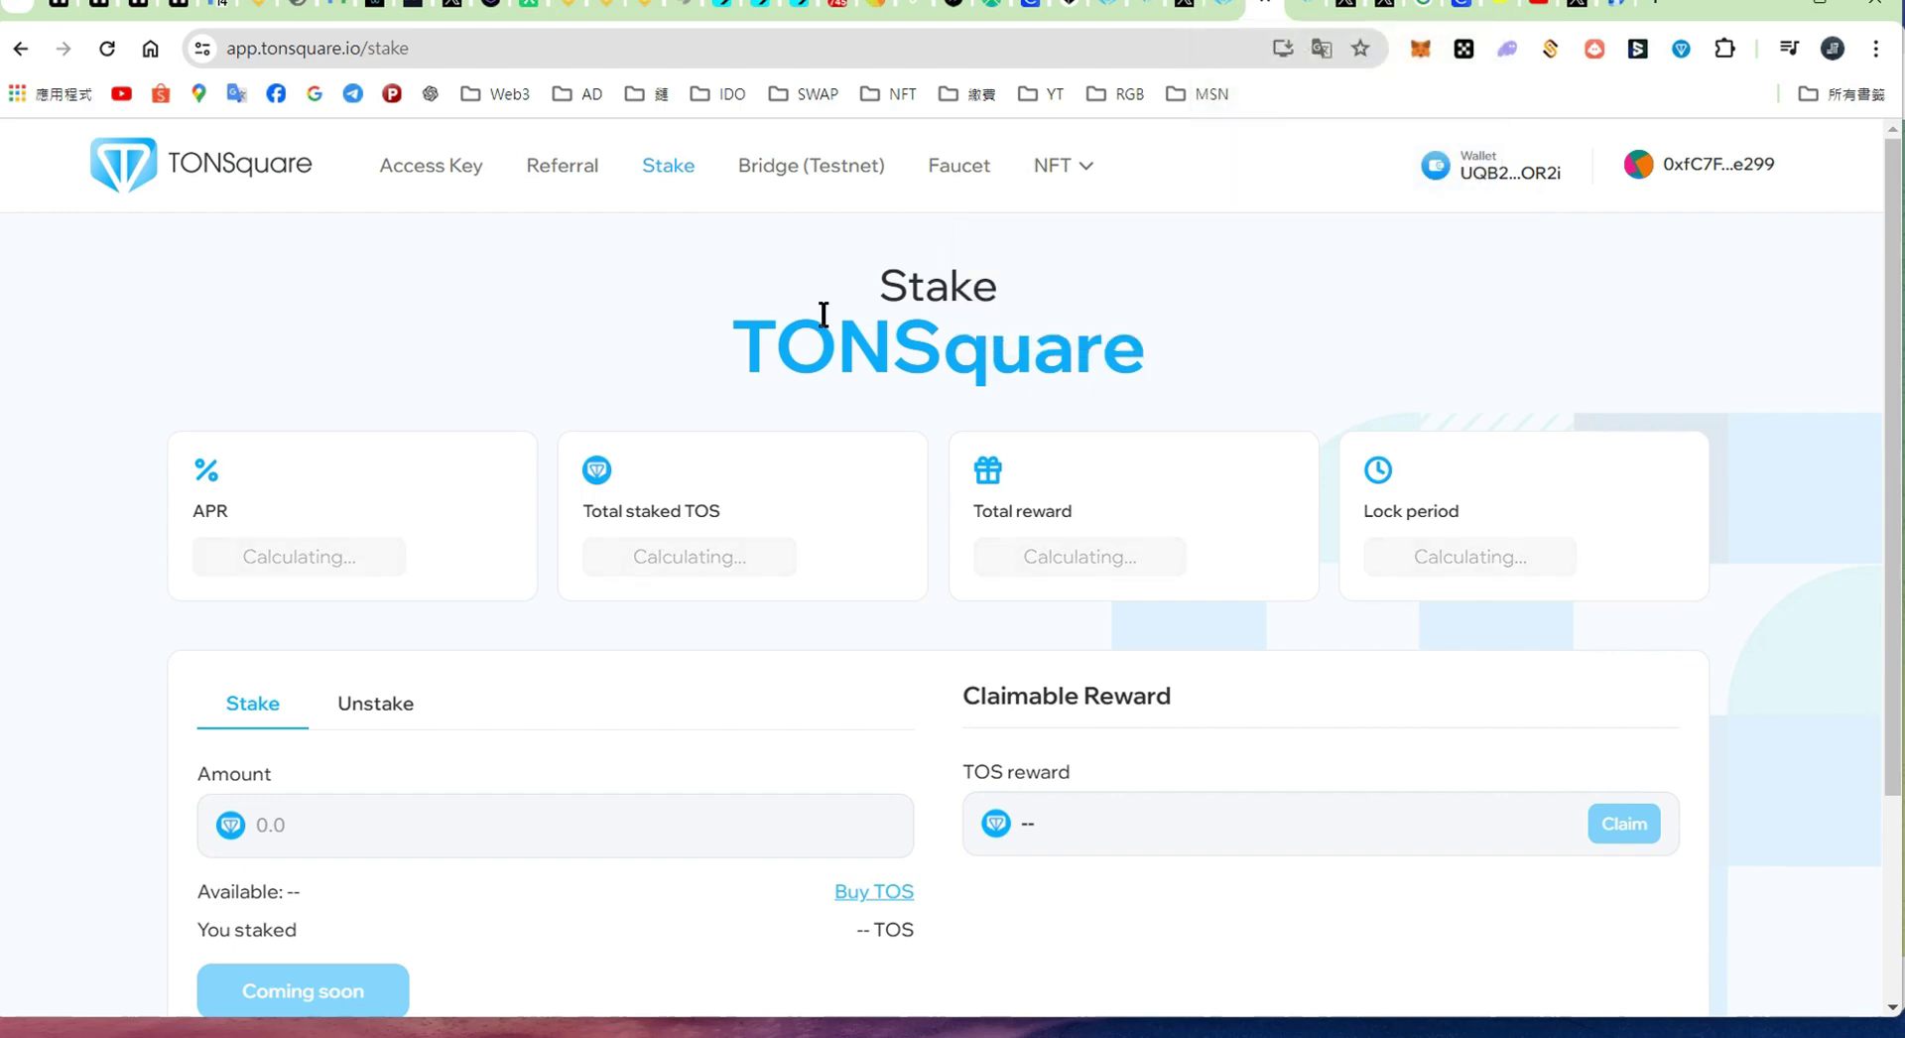
{"action": "left_click_drag", "start_coordinate": [774, 342], "coordinate": [1189, 383]}
{"action": "left_click", "coordinate": [1181, 324]}
{"action": "left_click", "coordinate": [562, 165]}
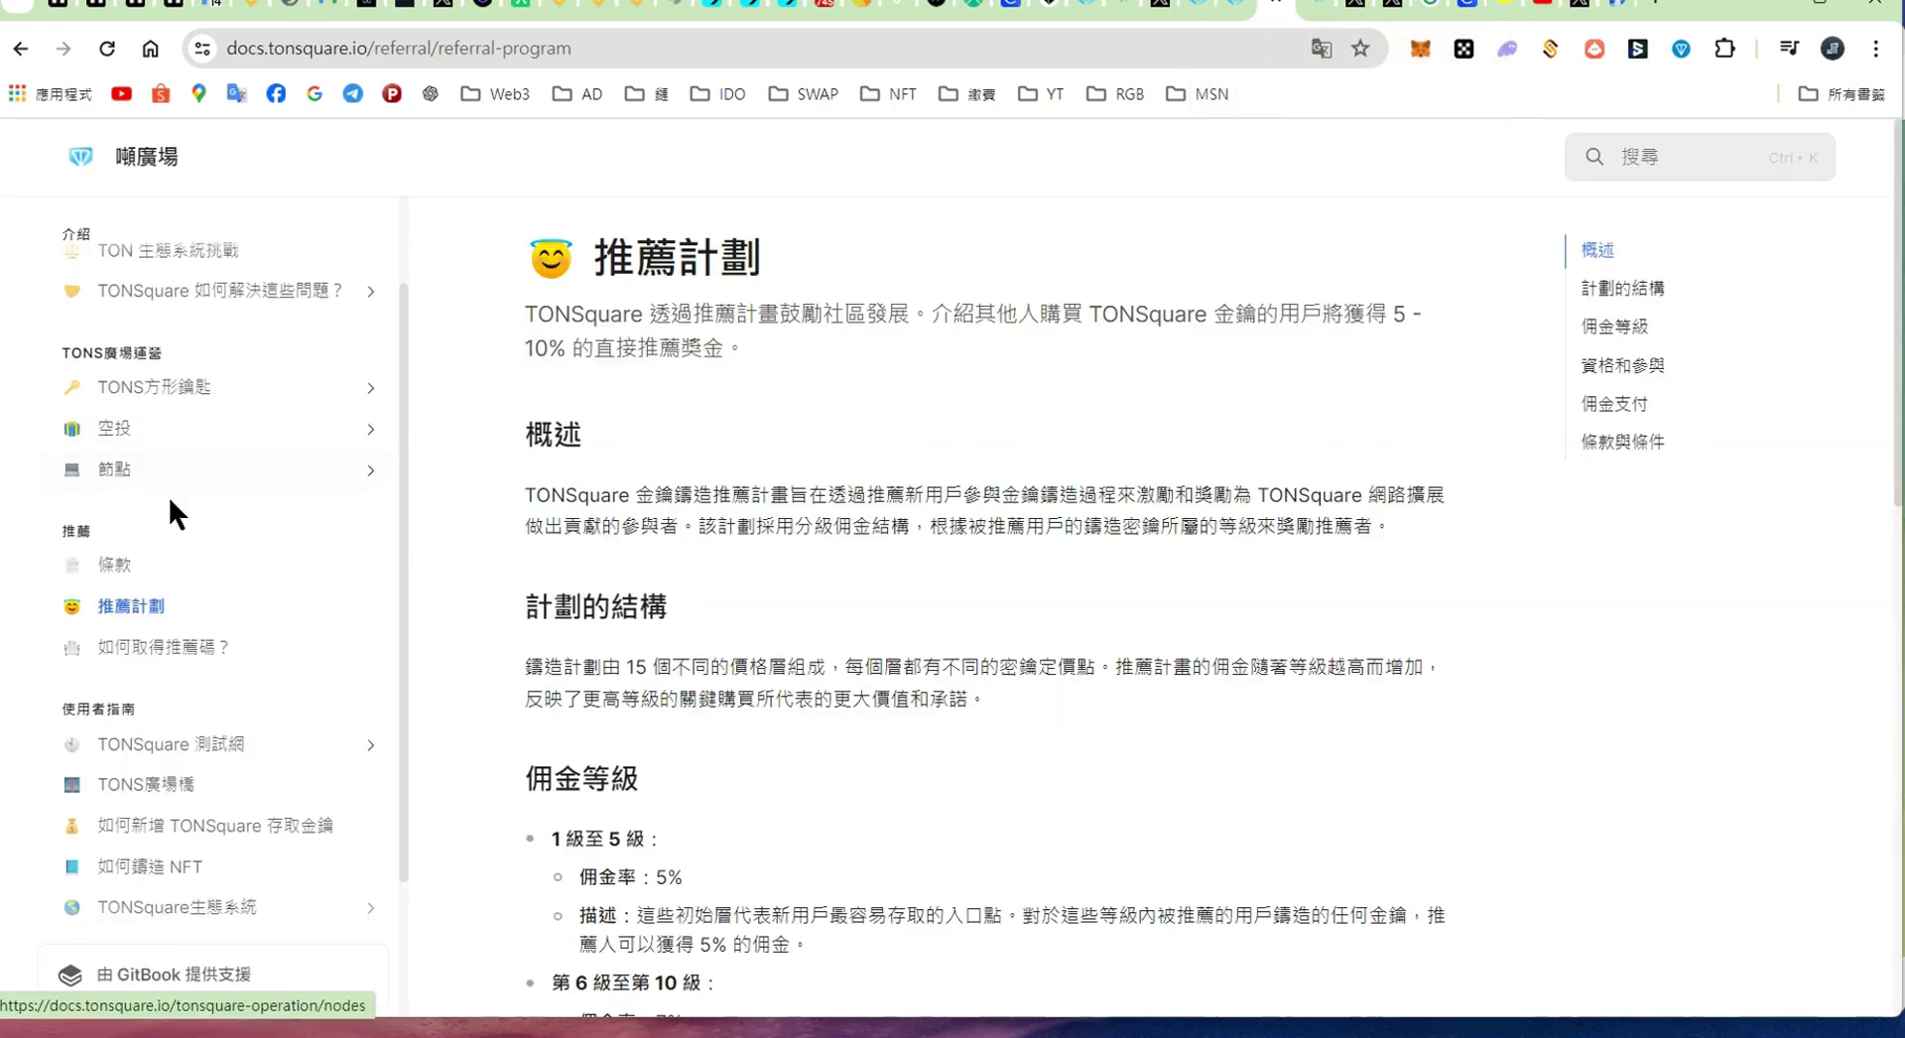
Step: Expand the node section (節點) in the TONSquare docs and open the airdrop page (空投)
{"action": "left_click", "coordinate": [170, 471]}
{"action": "left_click", "coordinate": [243, 386]}
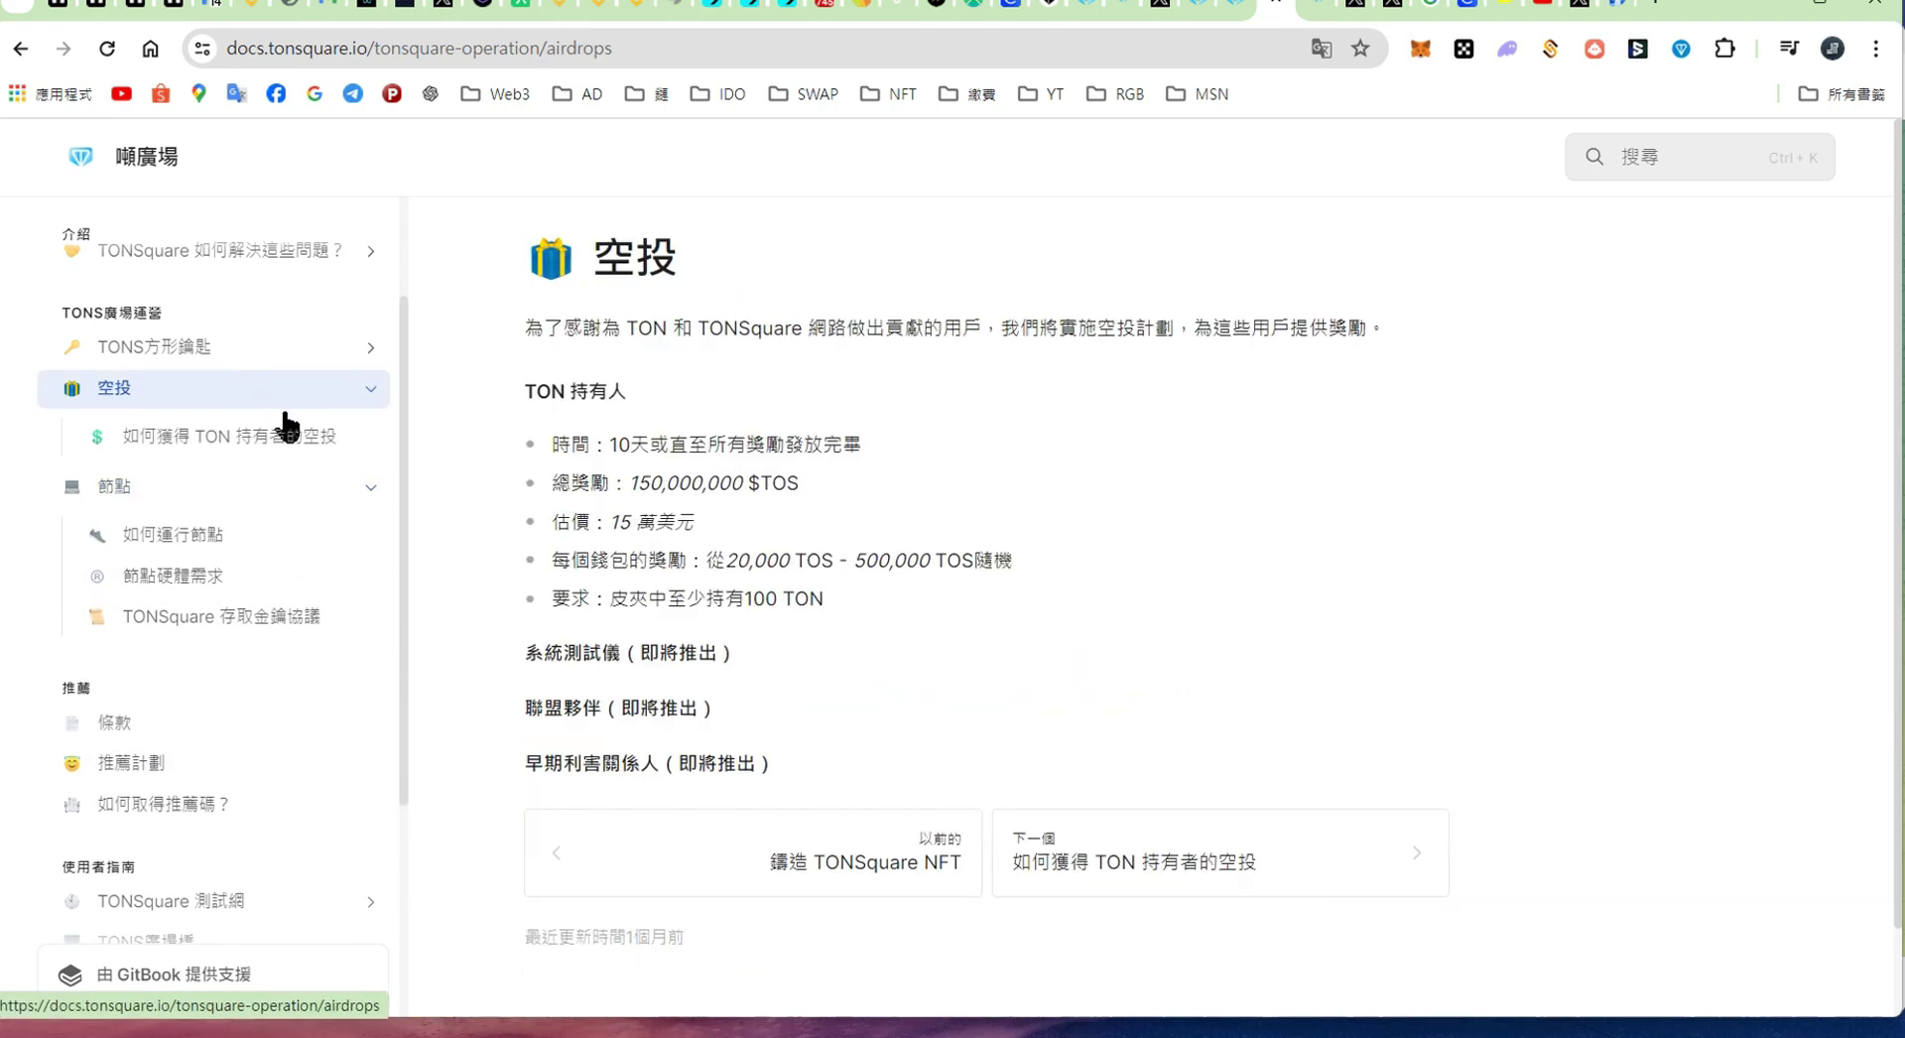
{"action": "left_click", "coordinate": [283, 429]}
{"action": "left_click", "coordinate": [260, 404]}
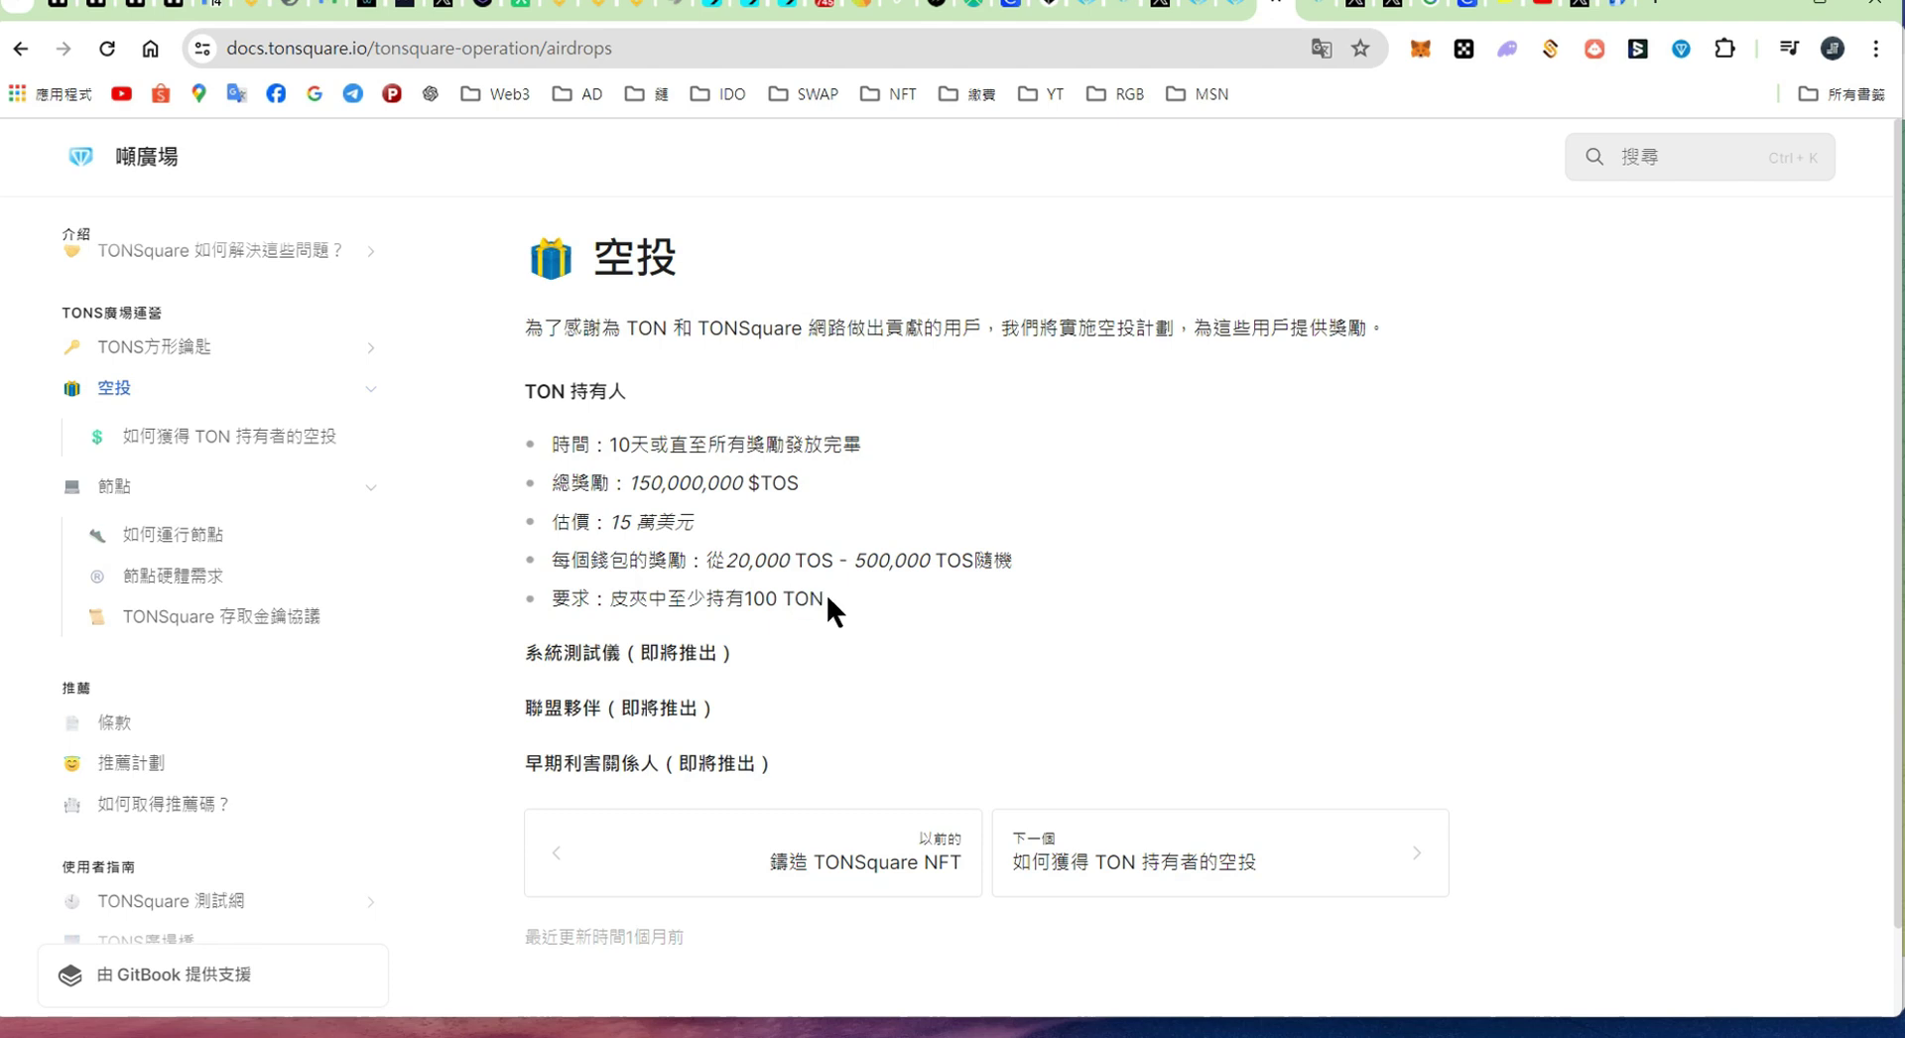
Step: Examine the TON holder airdrop terms, highlighting the wallet requirement, total reward and per-wallet reward range
{"action": "left_click_drag", "start_coordinate": [821, 594], "coordinate": [609, 599]}
{"action": "left_click_drag", "start_coordinate": [628, 486], "coordinate": [824, 496]}
{"action": "left_click", "coordinate": [629, 485]}
{"action": "double_click", "coordinate": [629, 486]}
{"action": "left_click_drag", "start_coordinate": [716, 562], "coordinate": [991, 561]}
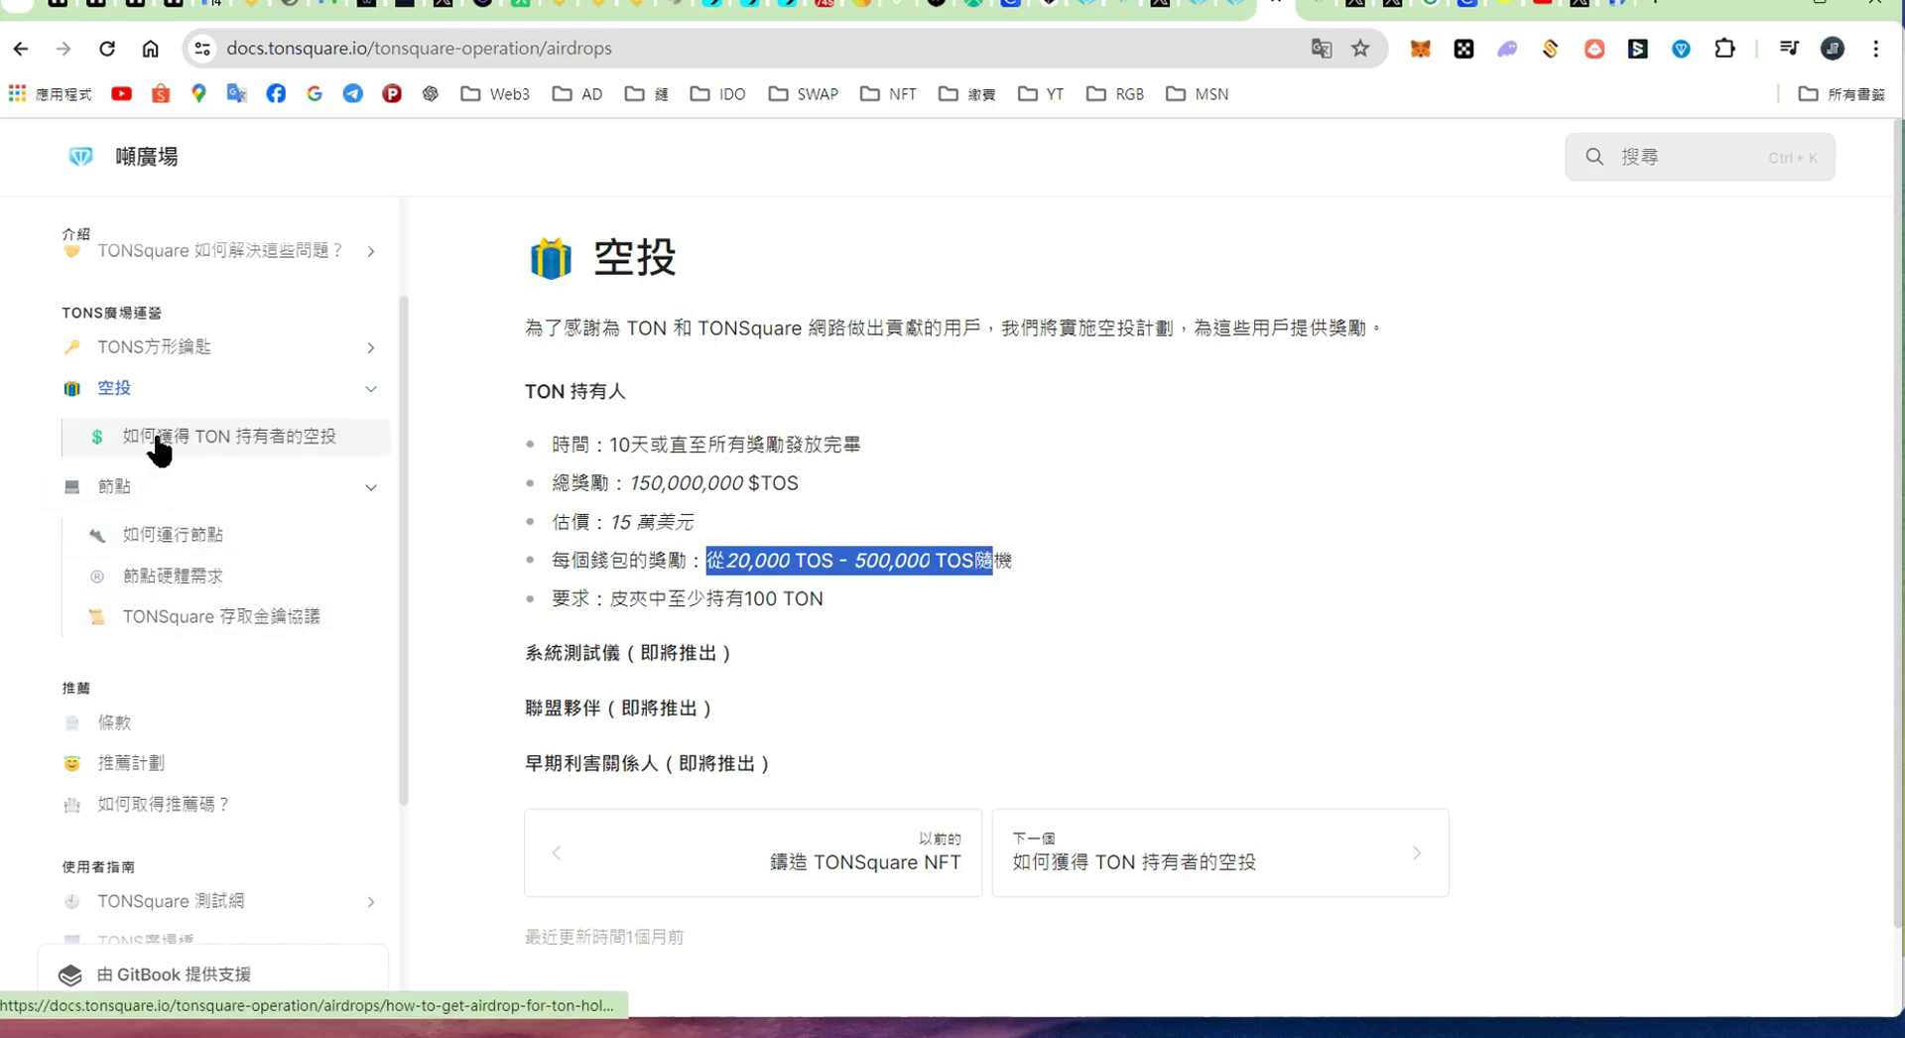
Step: Open the guide on getting the TON holder airdrop, read its bot steps through to the end, and return to its beginning
{"action": "left_click", "coordinate": [96, 431]}
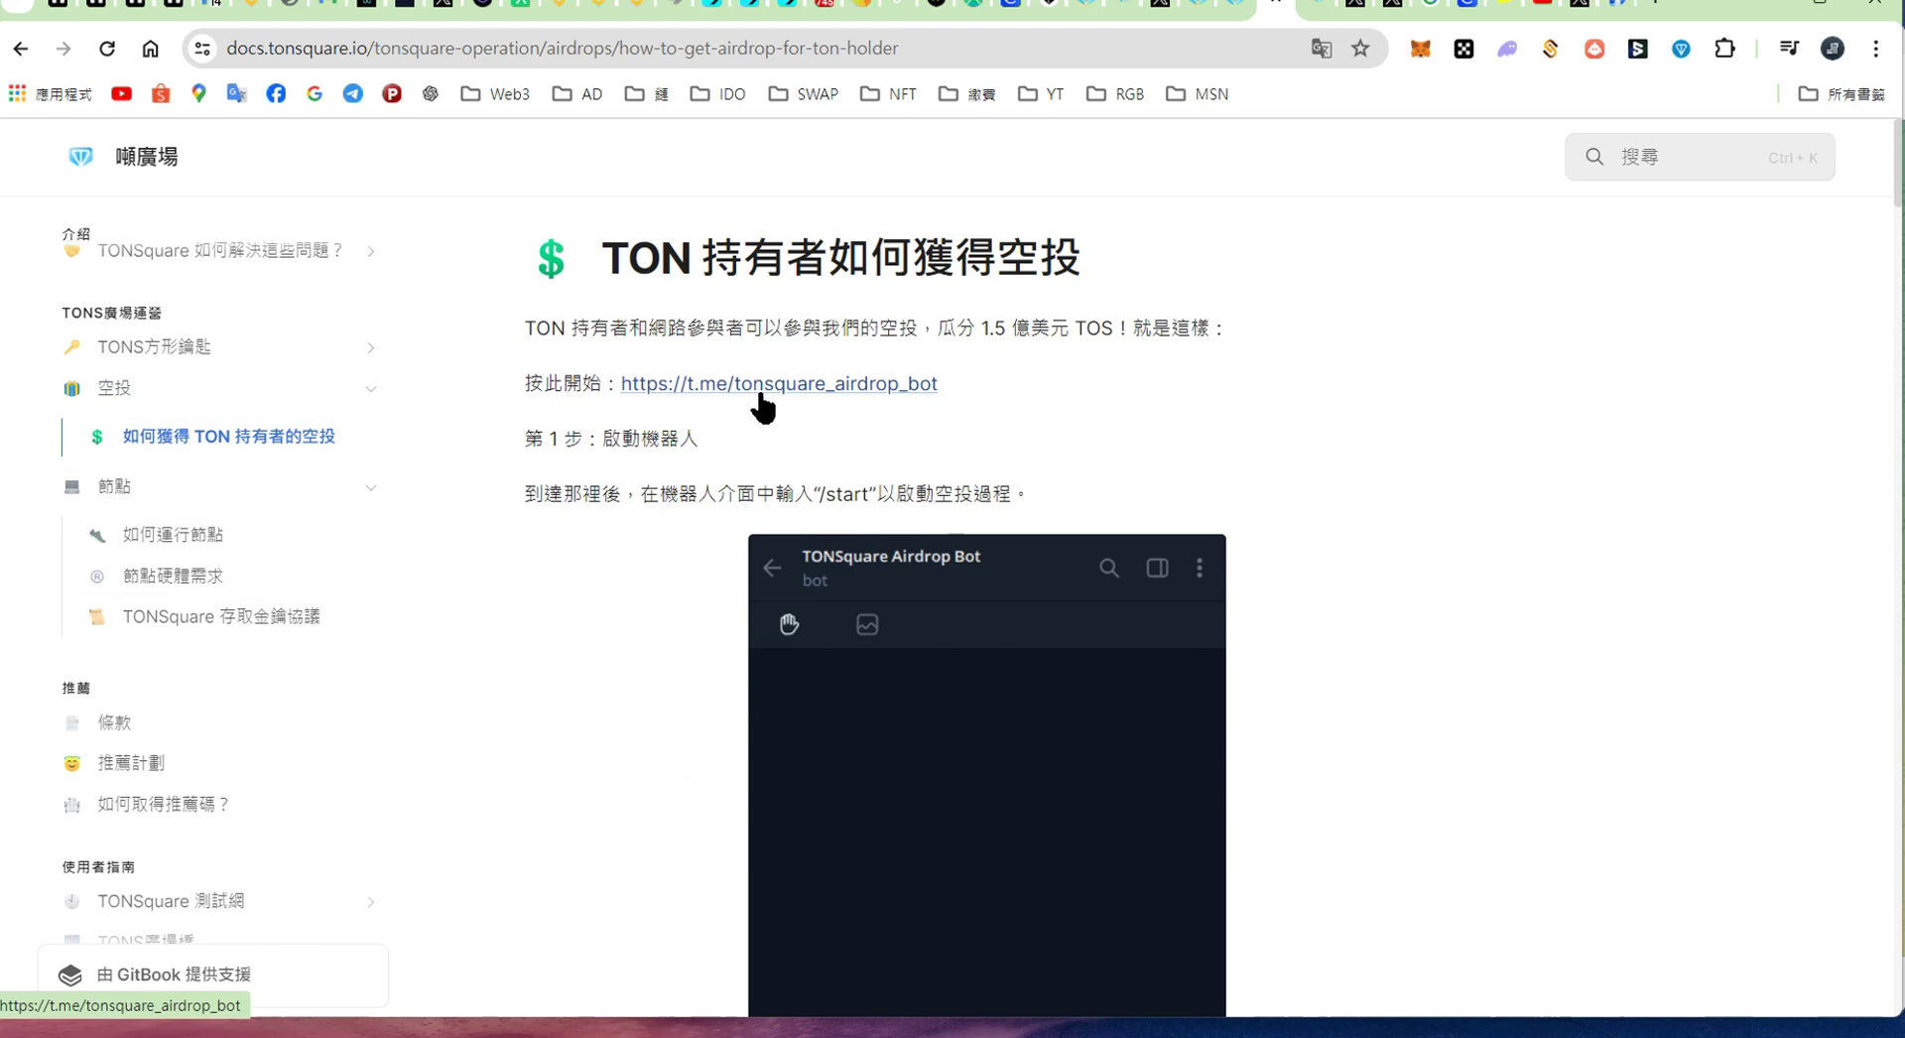
{"action": "scroll", "coordinate": [994, 386], "scroll_direction": "down", "scroll_amount": 15}
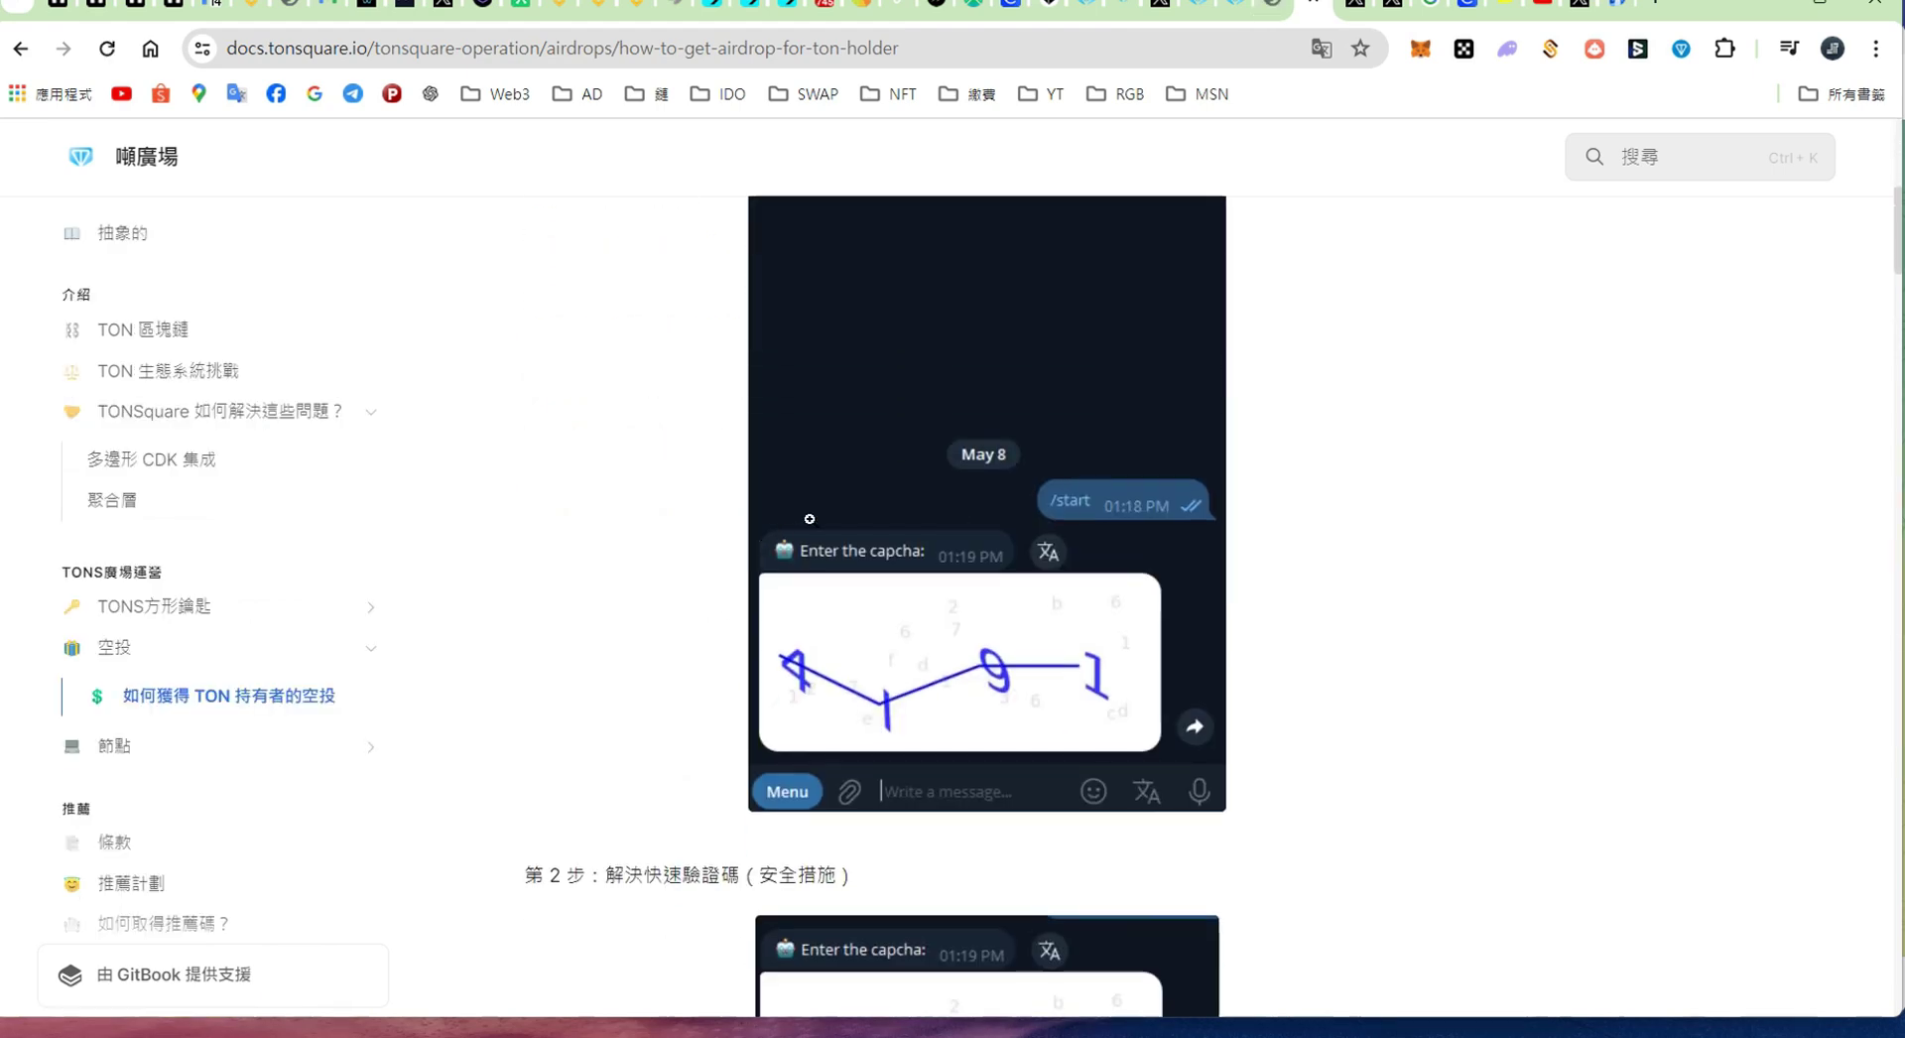
{"action": "scroll", "coordinate": [993, 386], "scroll_direction": "down", "scroll_amount": 7}
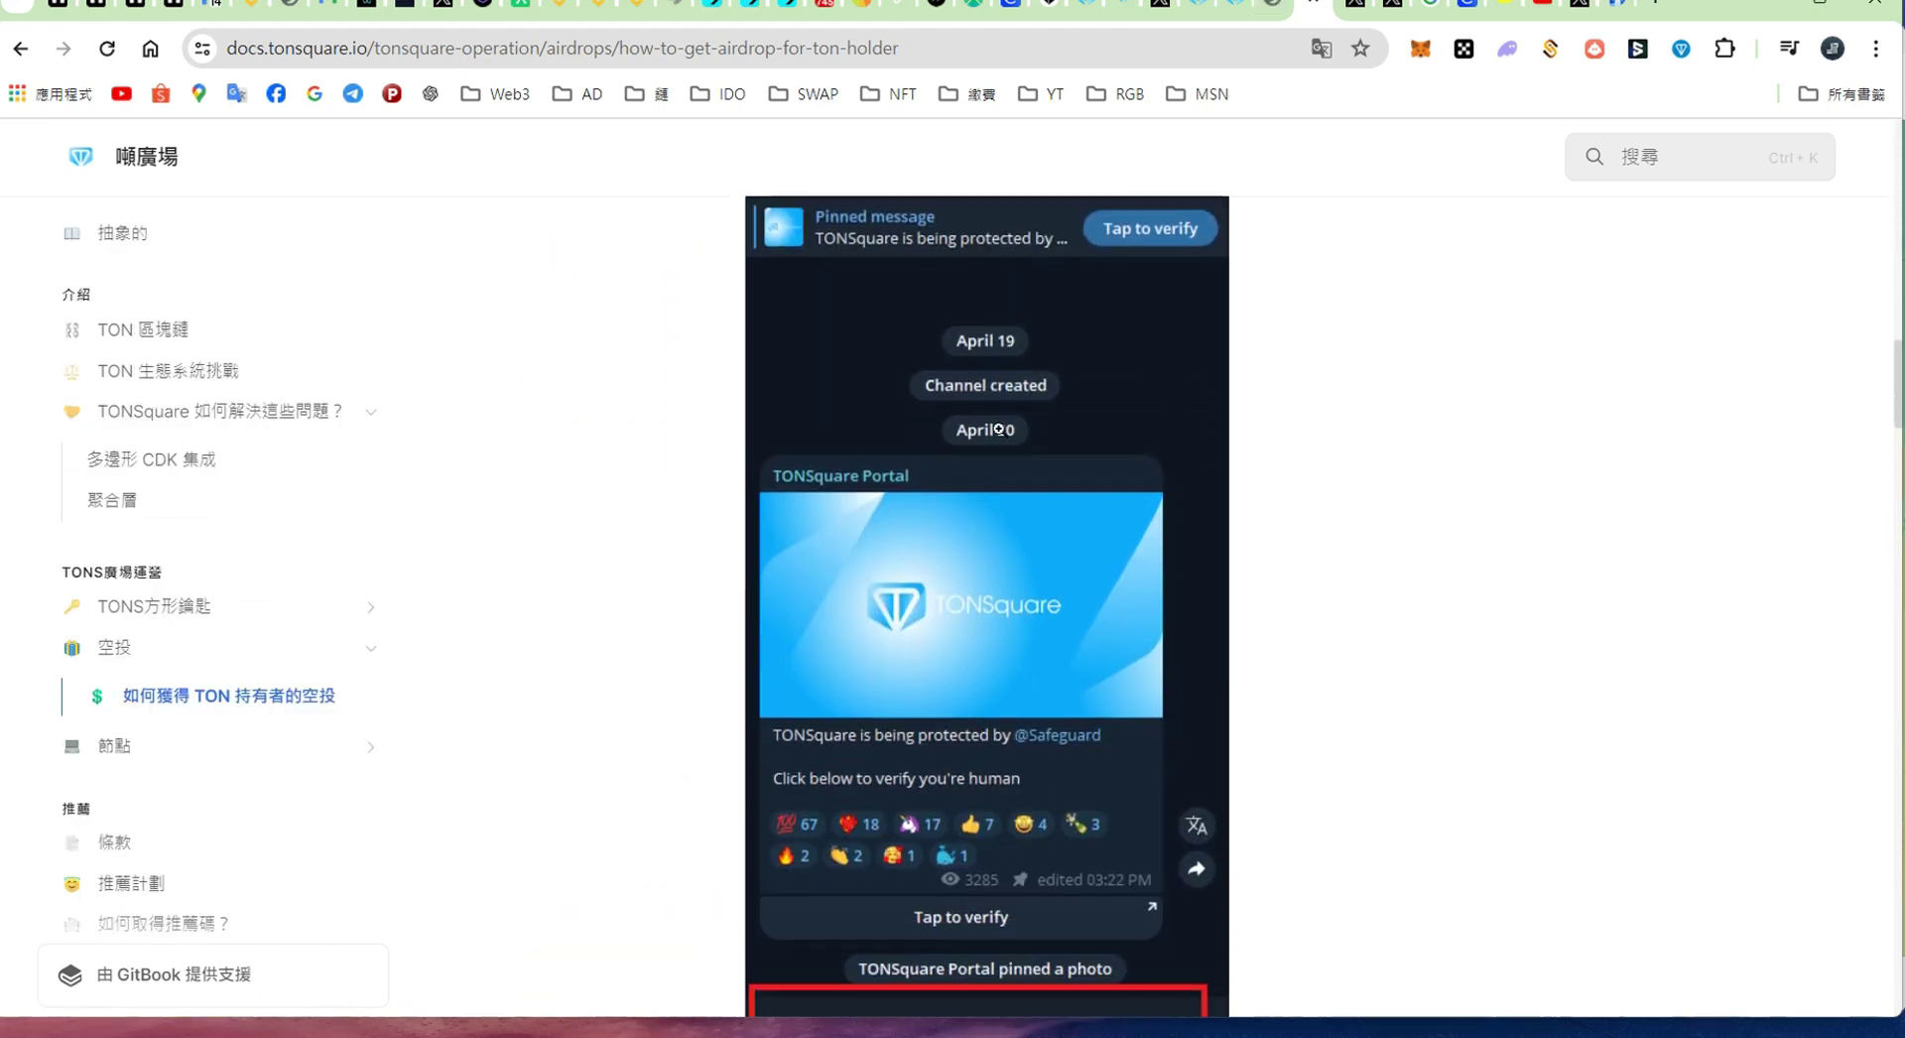
{"action": "scroll", "coordinate": [941, 763], "scroll_direction": "down", "scroll_amount": 8}
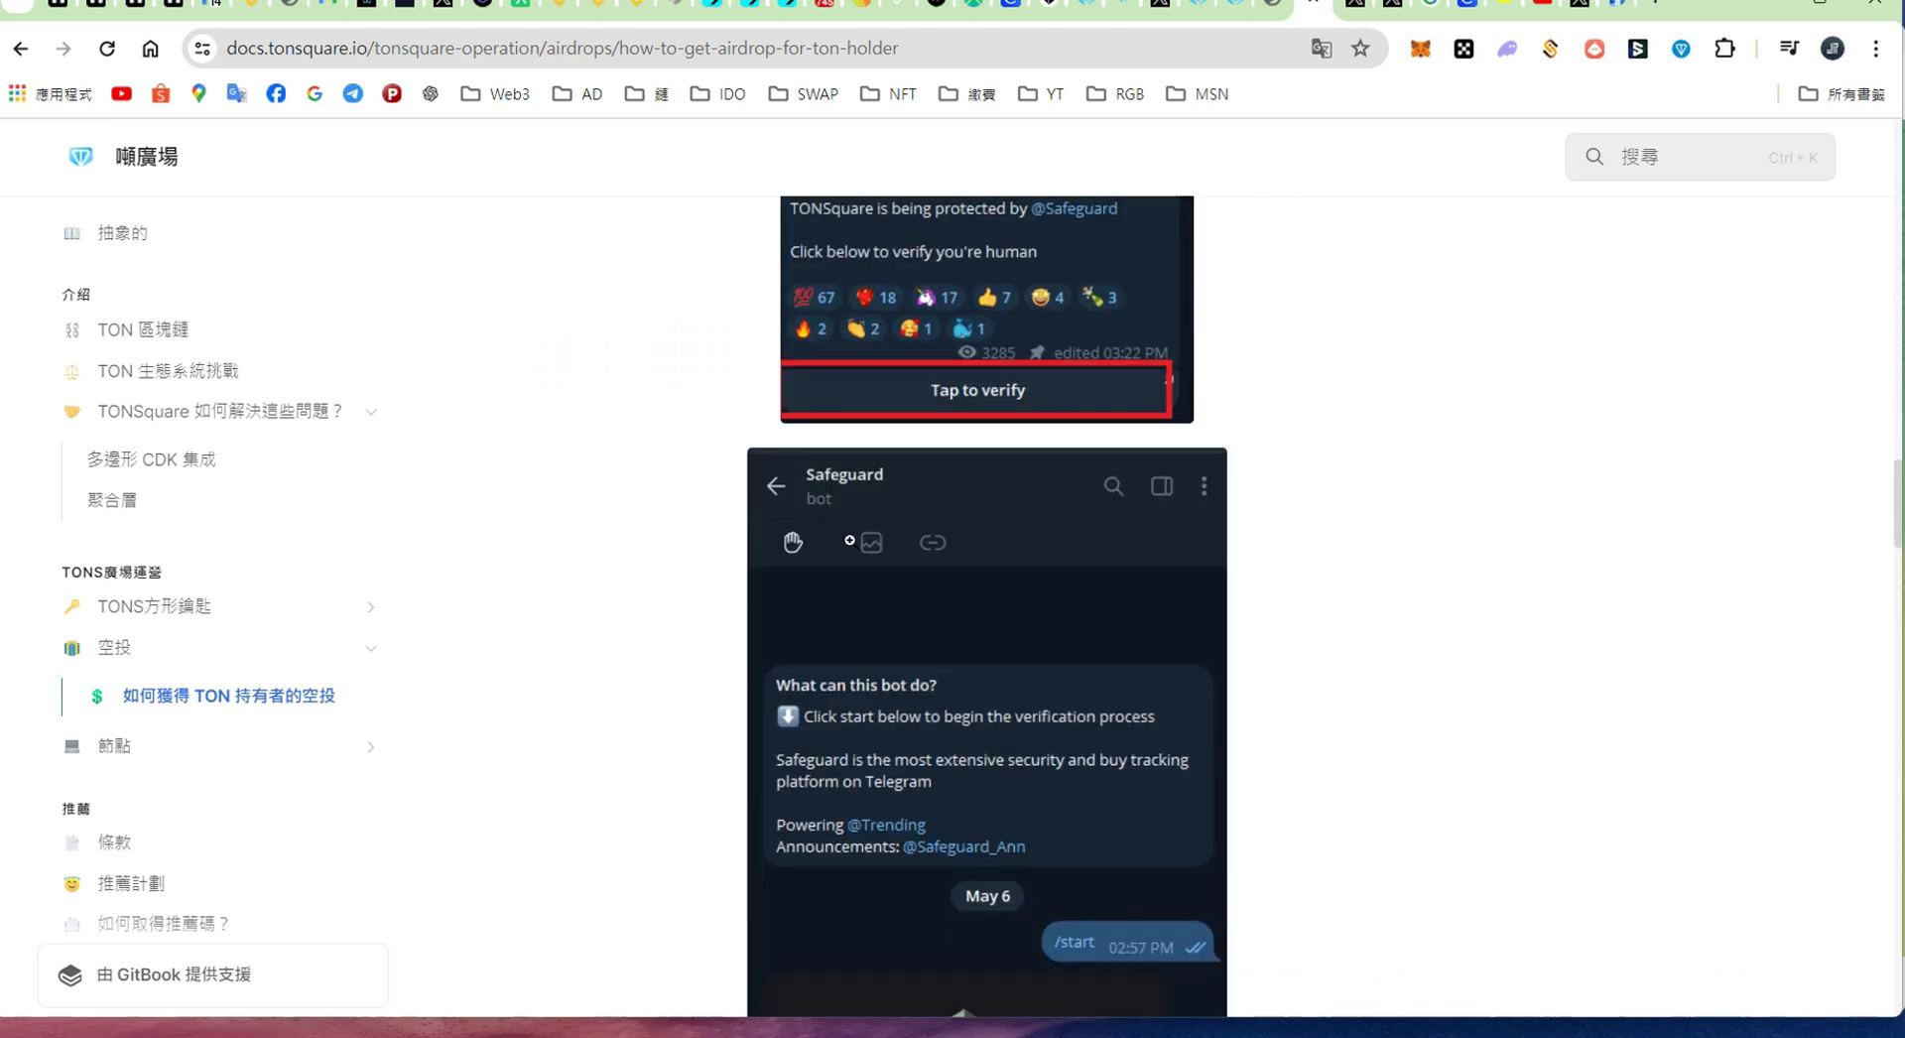
{"action": "scroll", "coordinate": [1141, 711], "scroll_direction": "down", "scroll_amount": 10}
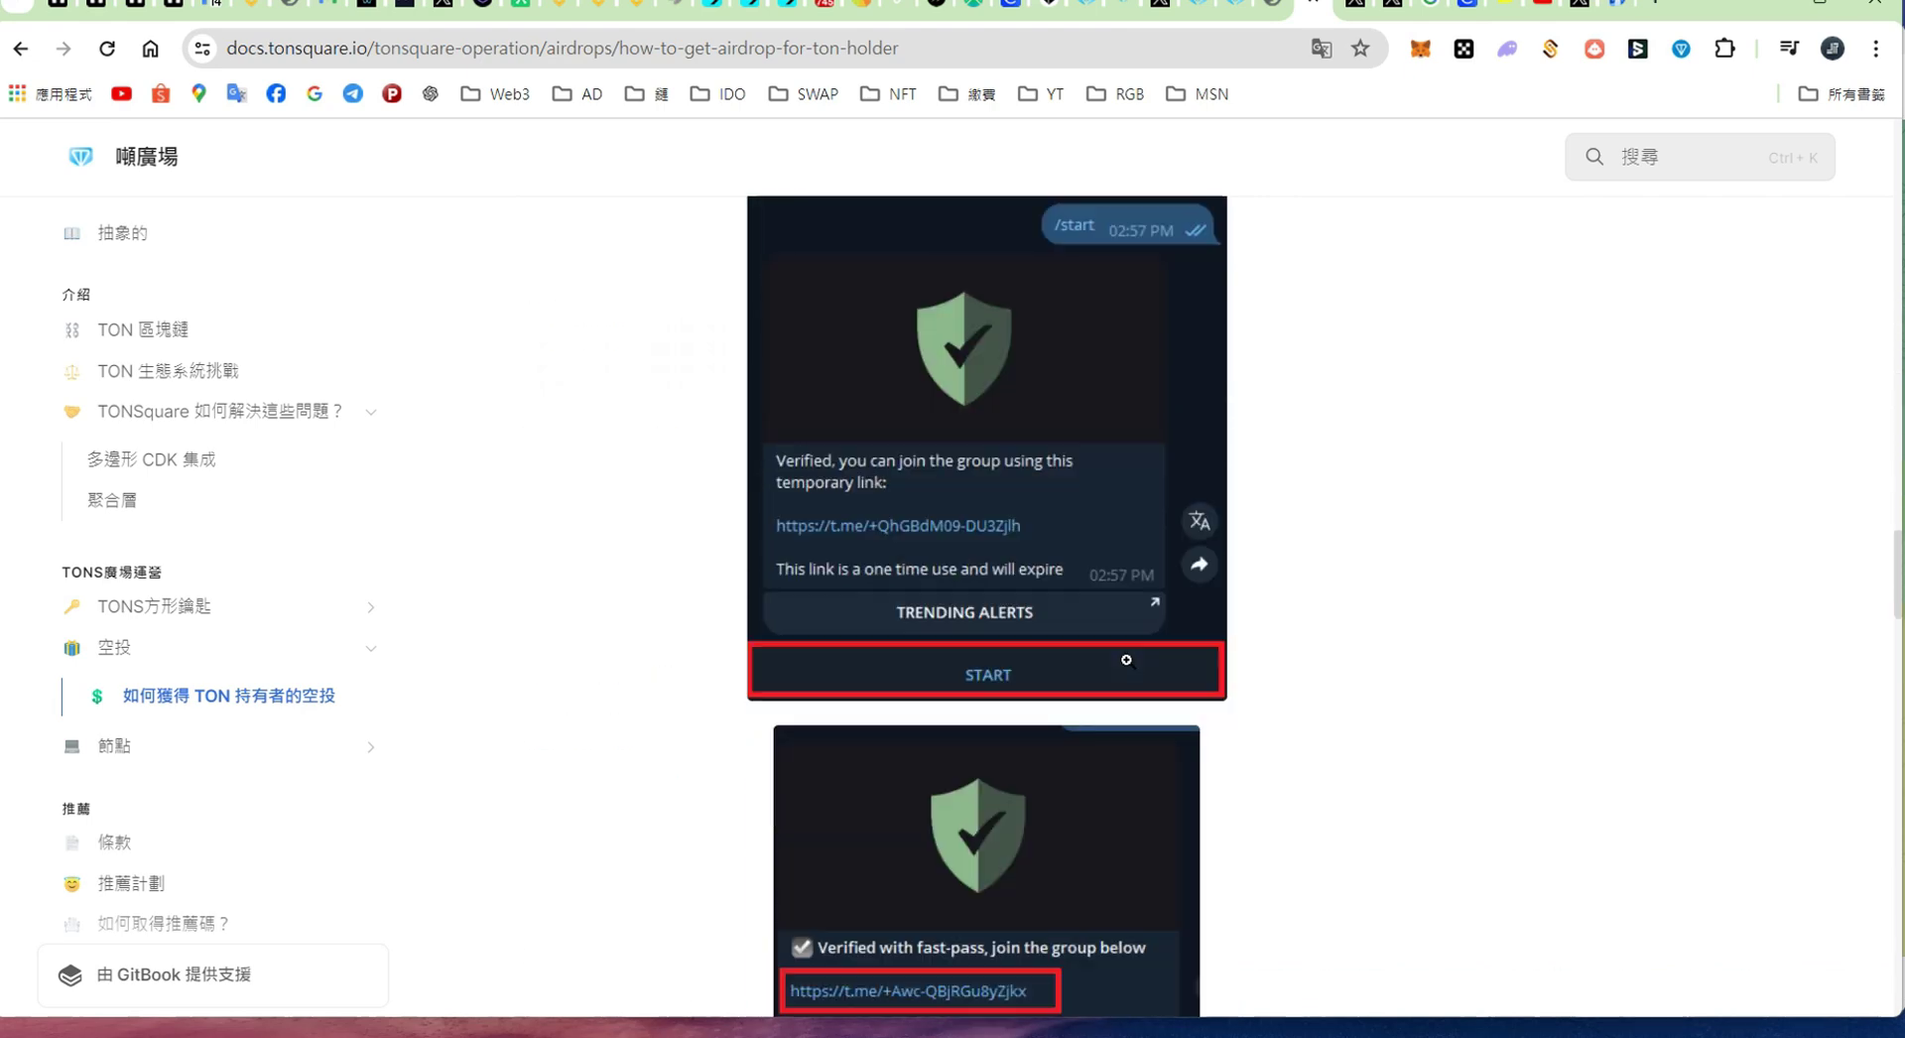
{"action": "scroll", "coordinate": [1008, 751], "scroll_direction": "down", "scroll_amount": 6}
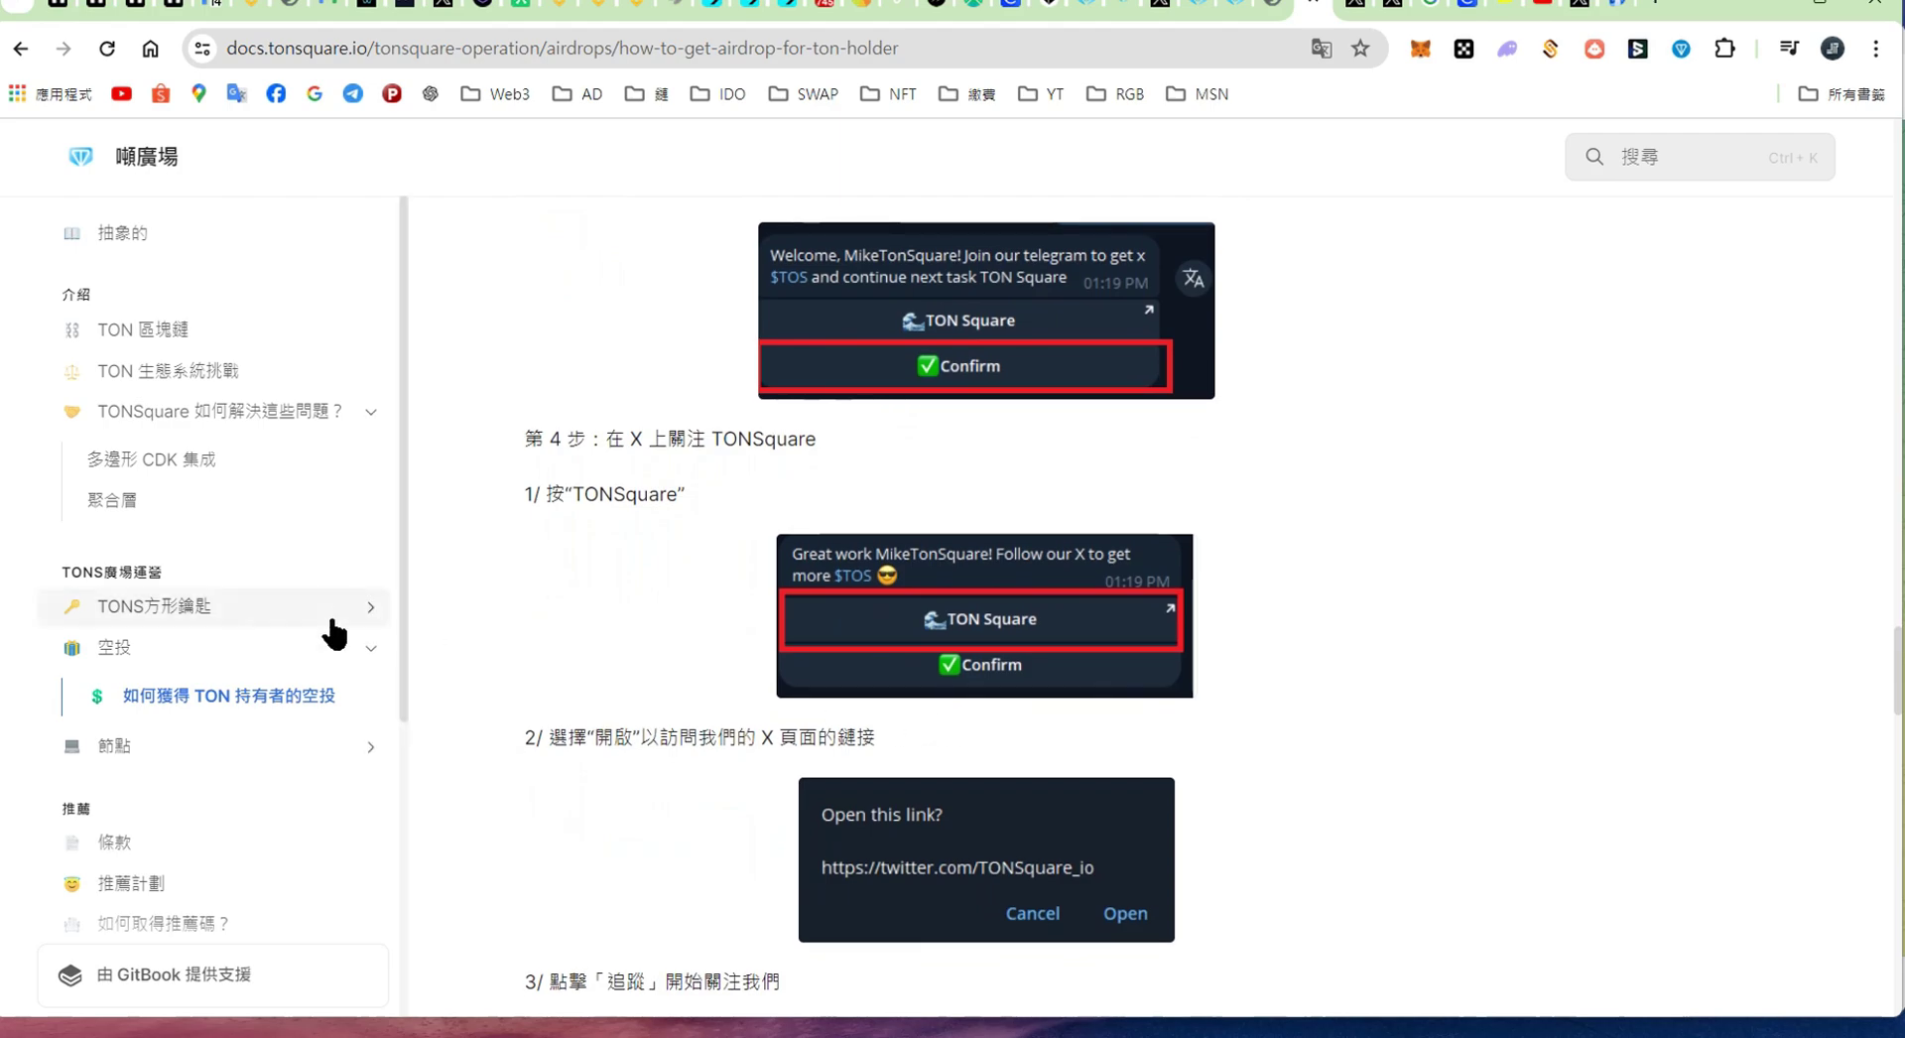
{"action": "scroll", "coordinate": [1863, 529], "scroll_direction": "up", "scroll_amount": 8}
{"action": "scroll", "coordinate": [1863, 529], "scroll_direction": "down", "scroll_amount": 5}
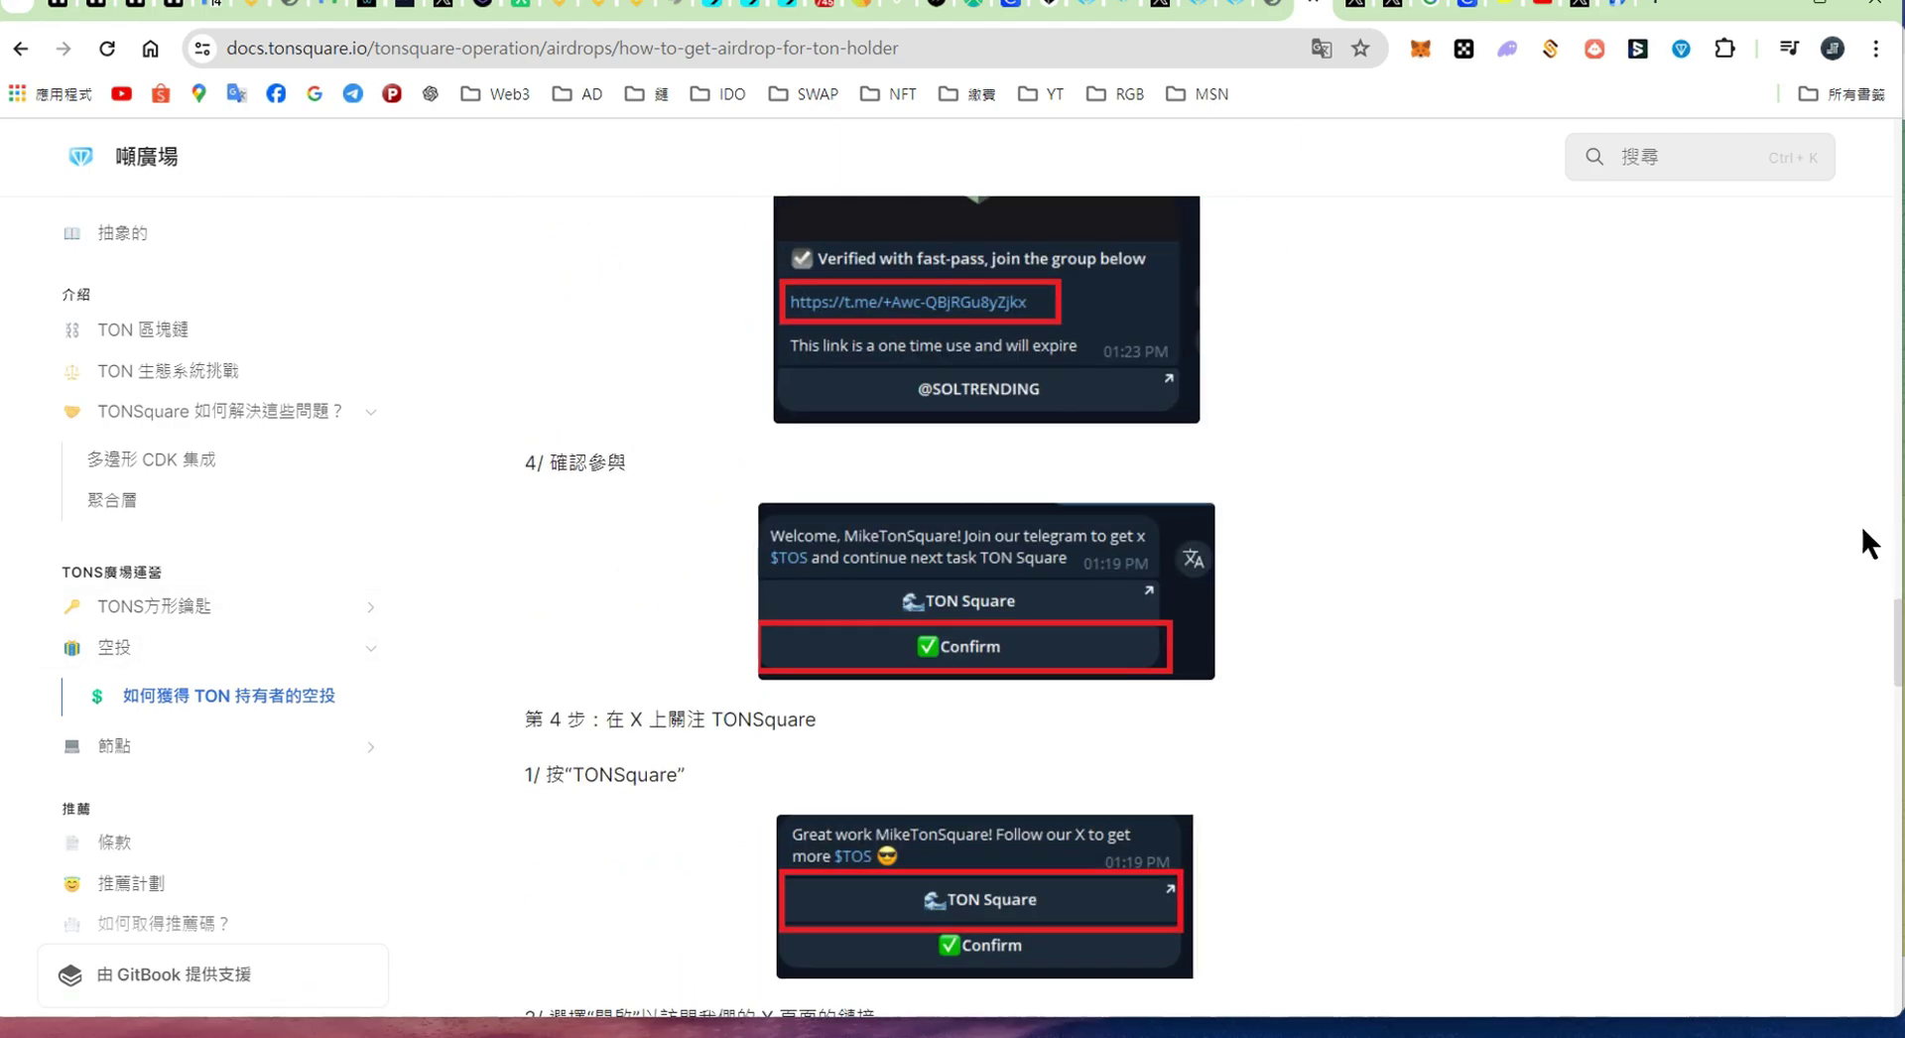
{"action": "left_click_drag", "start_coordinate": [1901, 652], "coordinate": [1841, 980]}
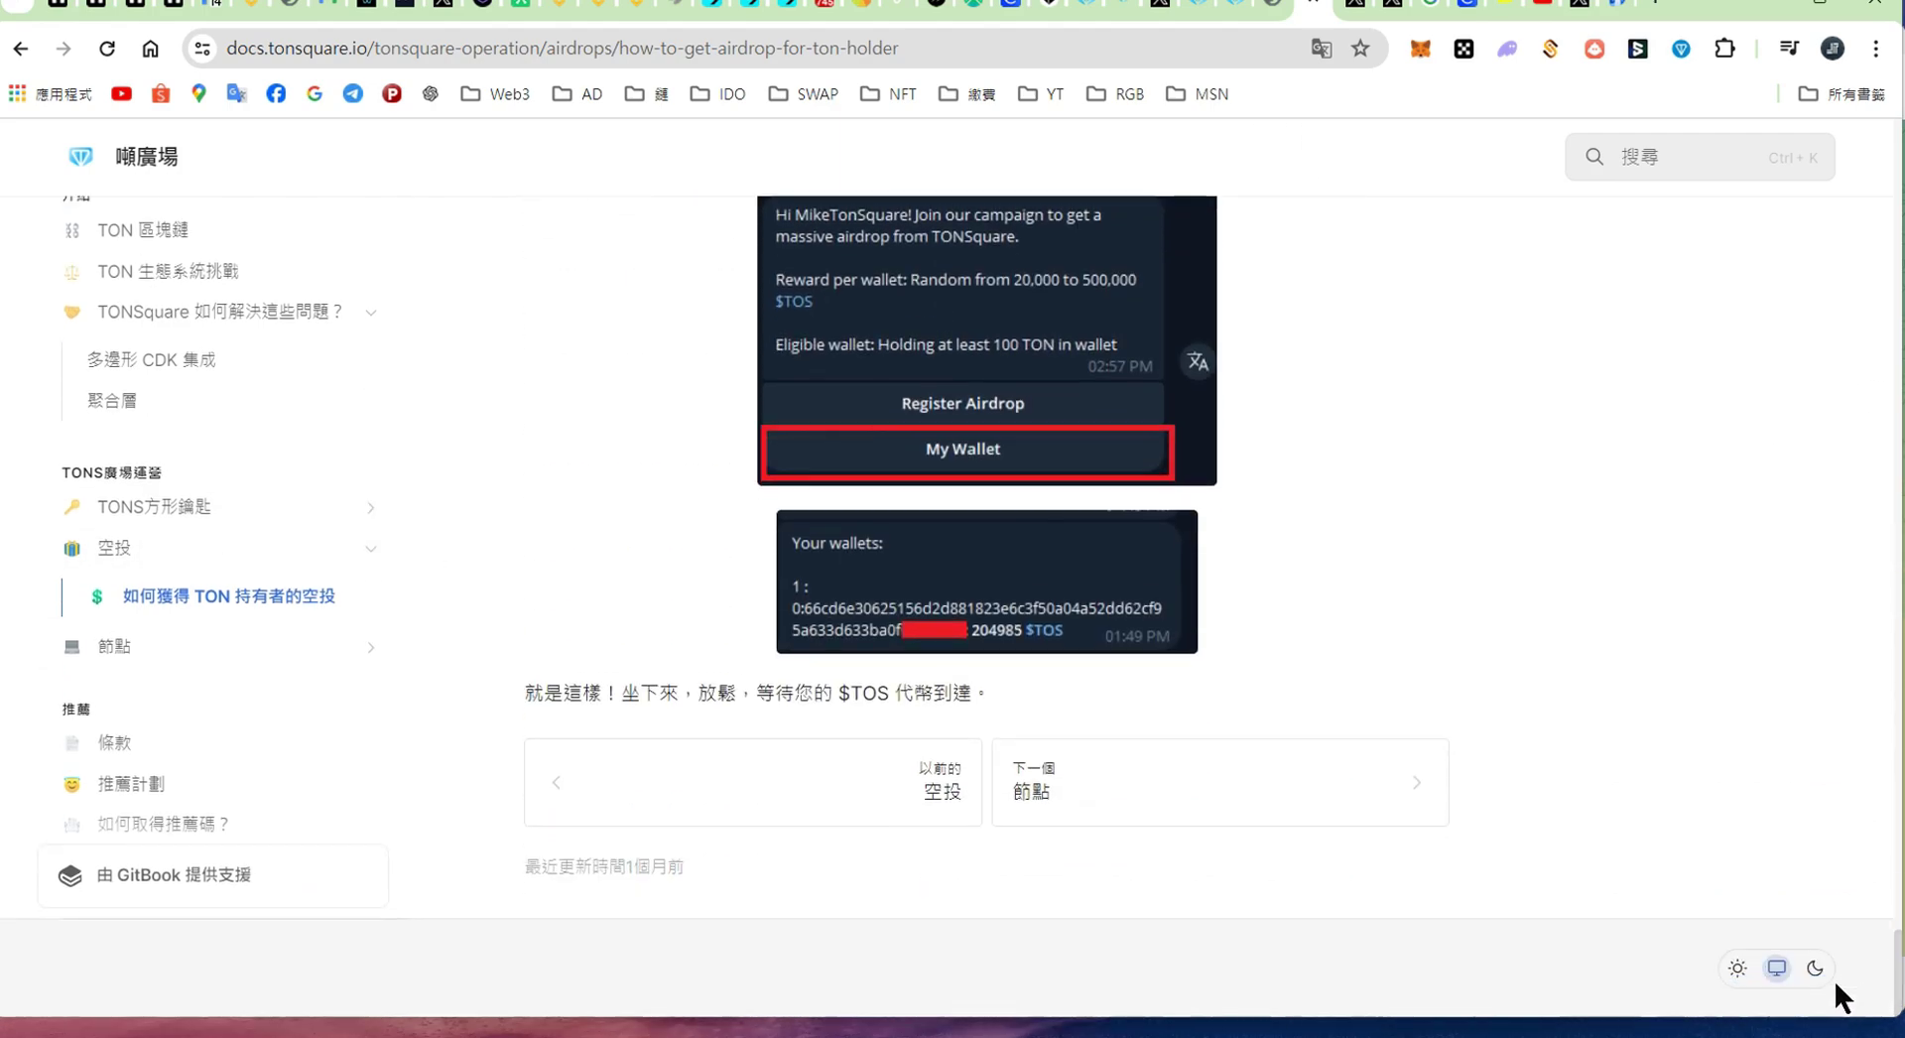
{"action": "scroll", "coordinate": [1028, 585], "scroll_direction": "up", "scroll_amount": 7}
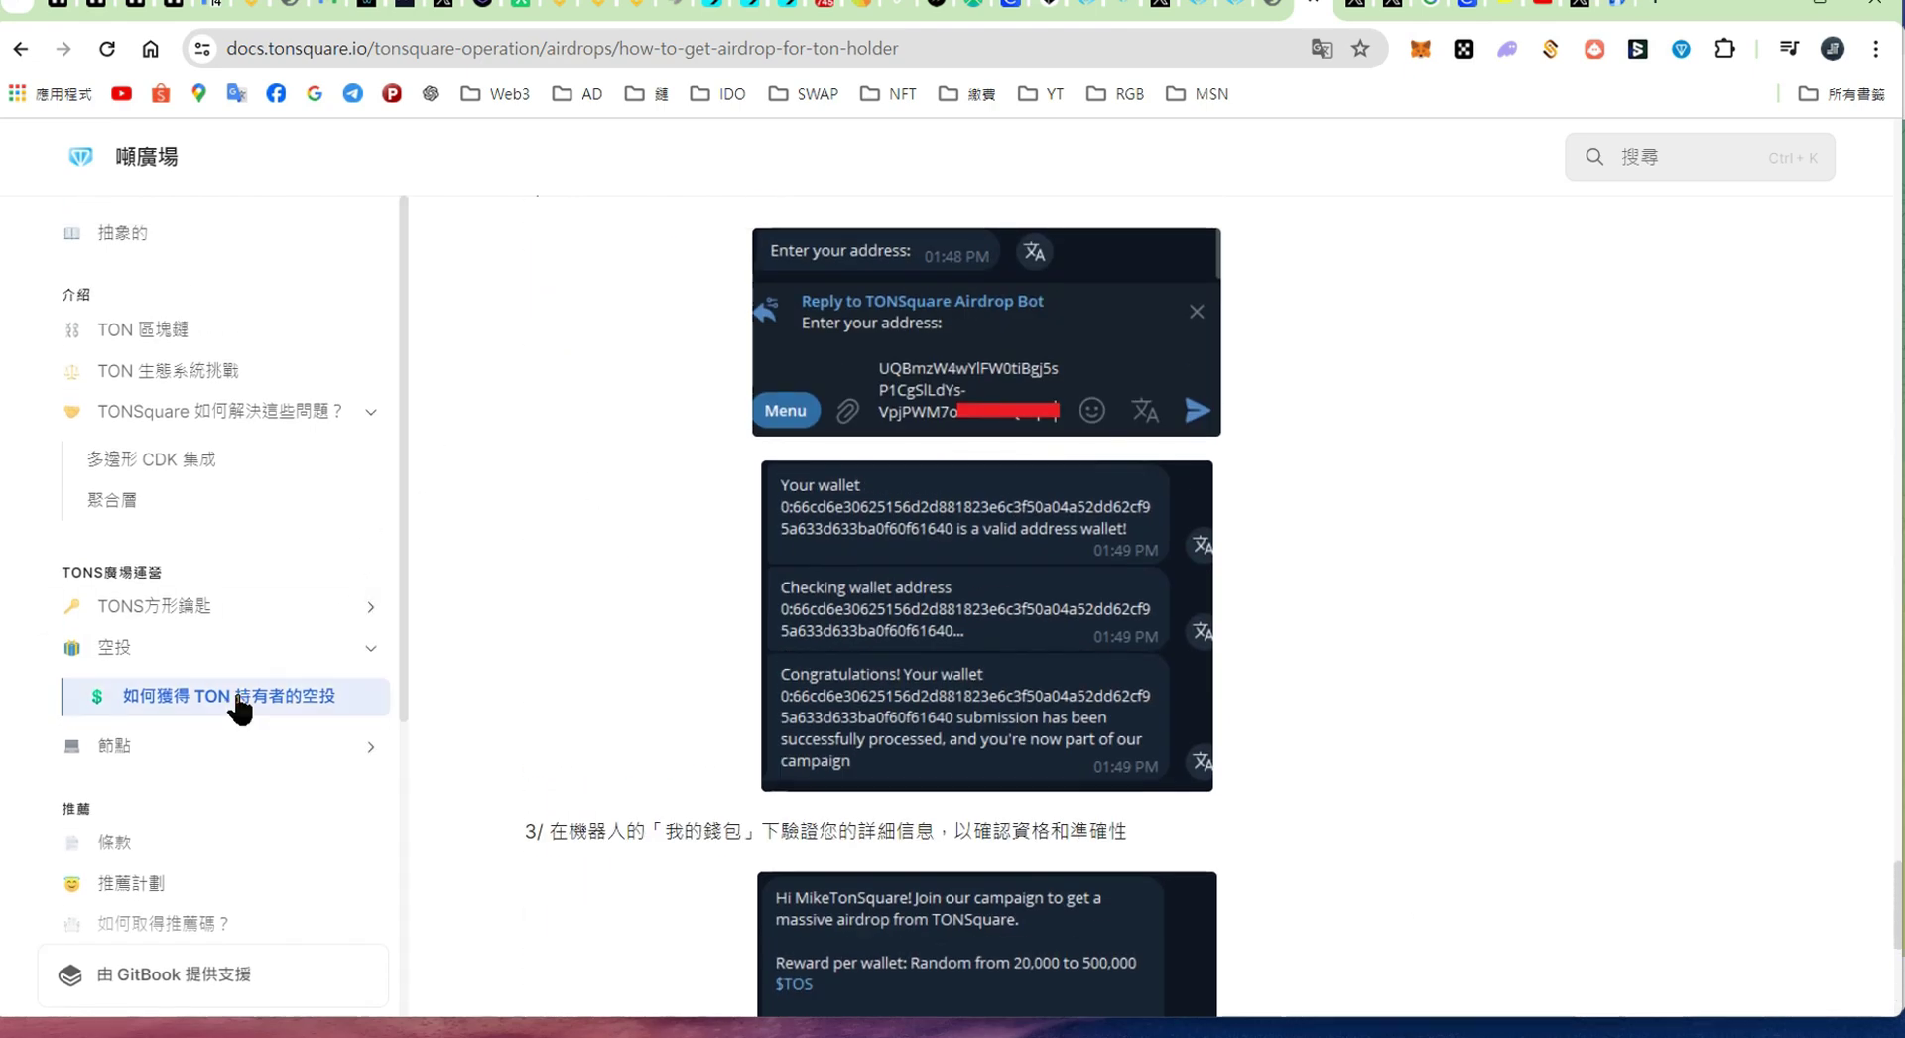
{"action": "left_click", "coordinate": [231, 702]}
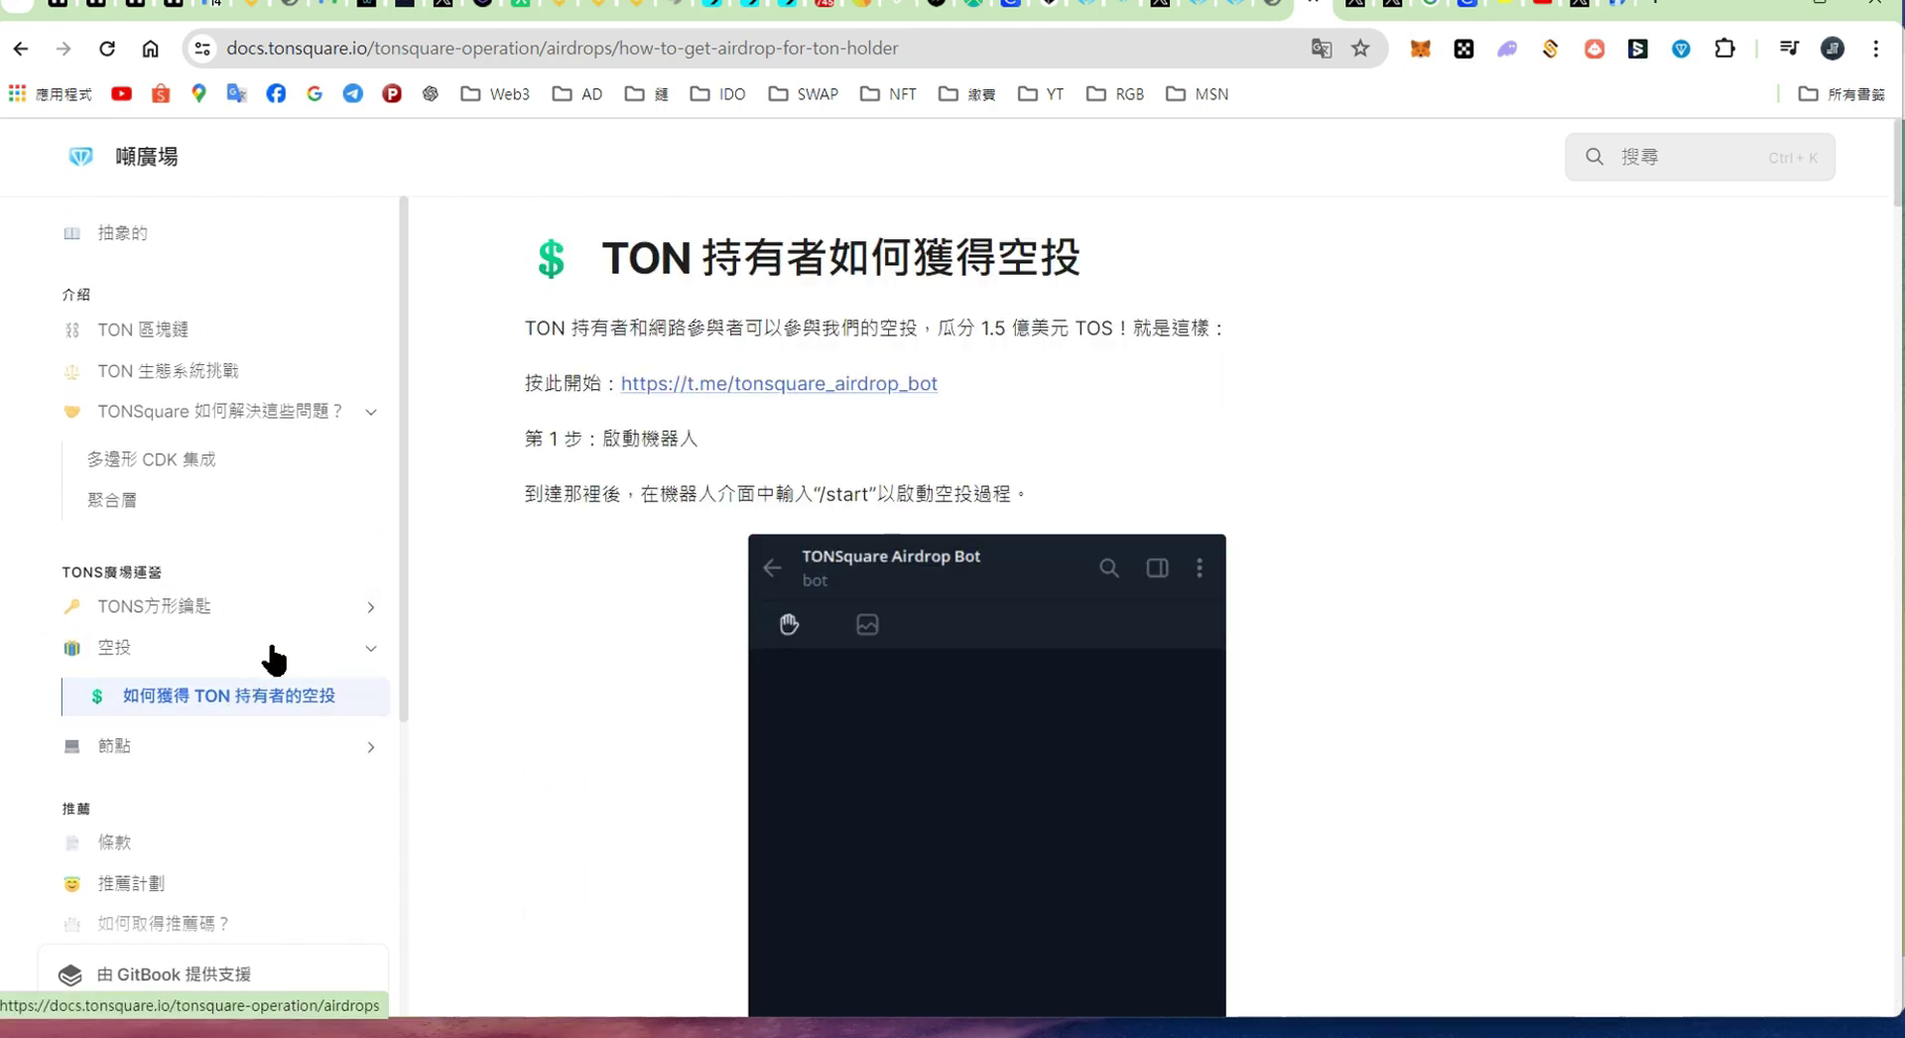
Step: Expand the TONSquare keys section, reopen the airdrop page (空投), and review the total reward, valuation and minimum reward per wallet
{"action": "left_click", "coordinate": [99, 617]}
{"action": "left_click", "coordinate": [113, 787]}
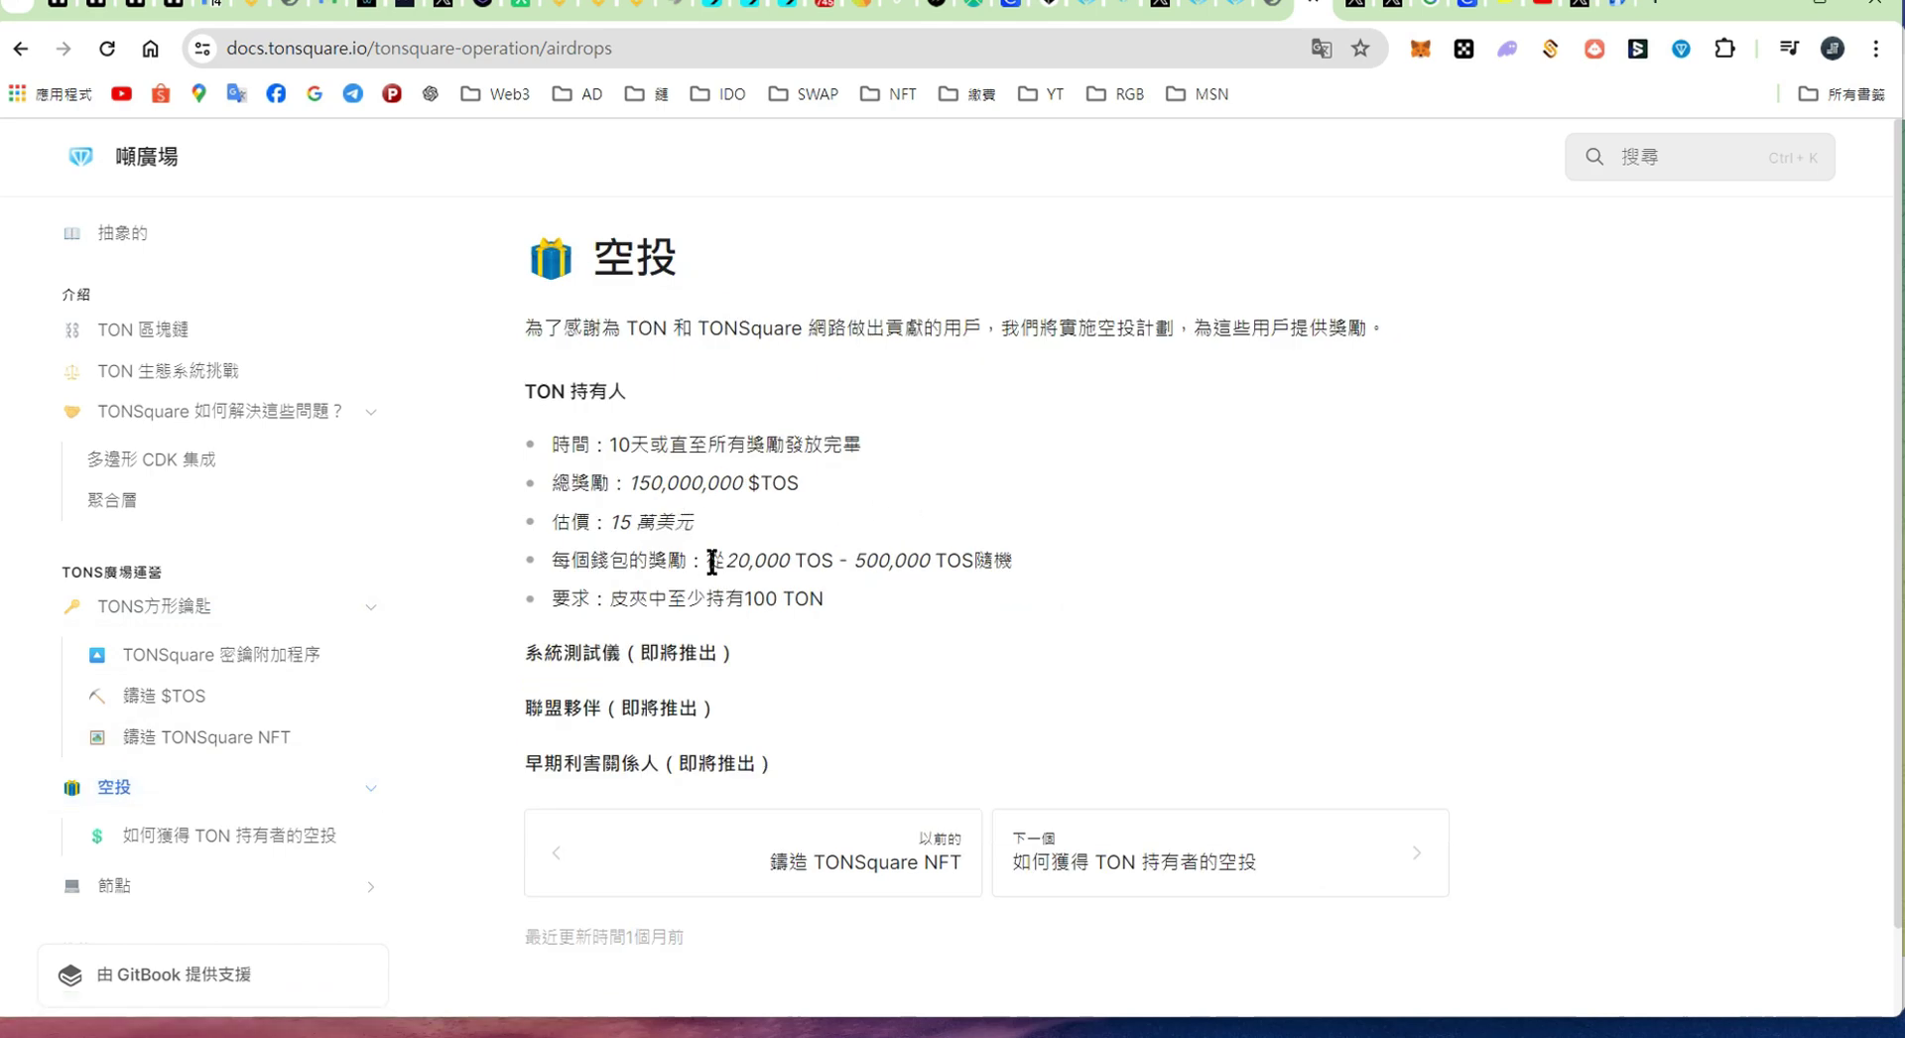
{"action": "left_click_drag", "start_coordinate": [630, 486], "coordinate": [855, 498]}
{"action": "left_click", "coordinate": [619, 527]}
{"action": "left_click_drag", "start_coordinate": [733, 486], "coordinate": [821, 486]}
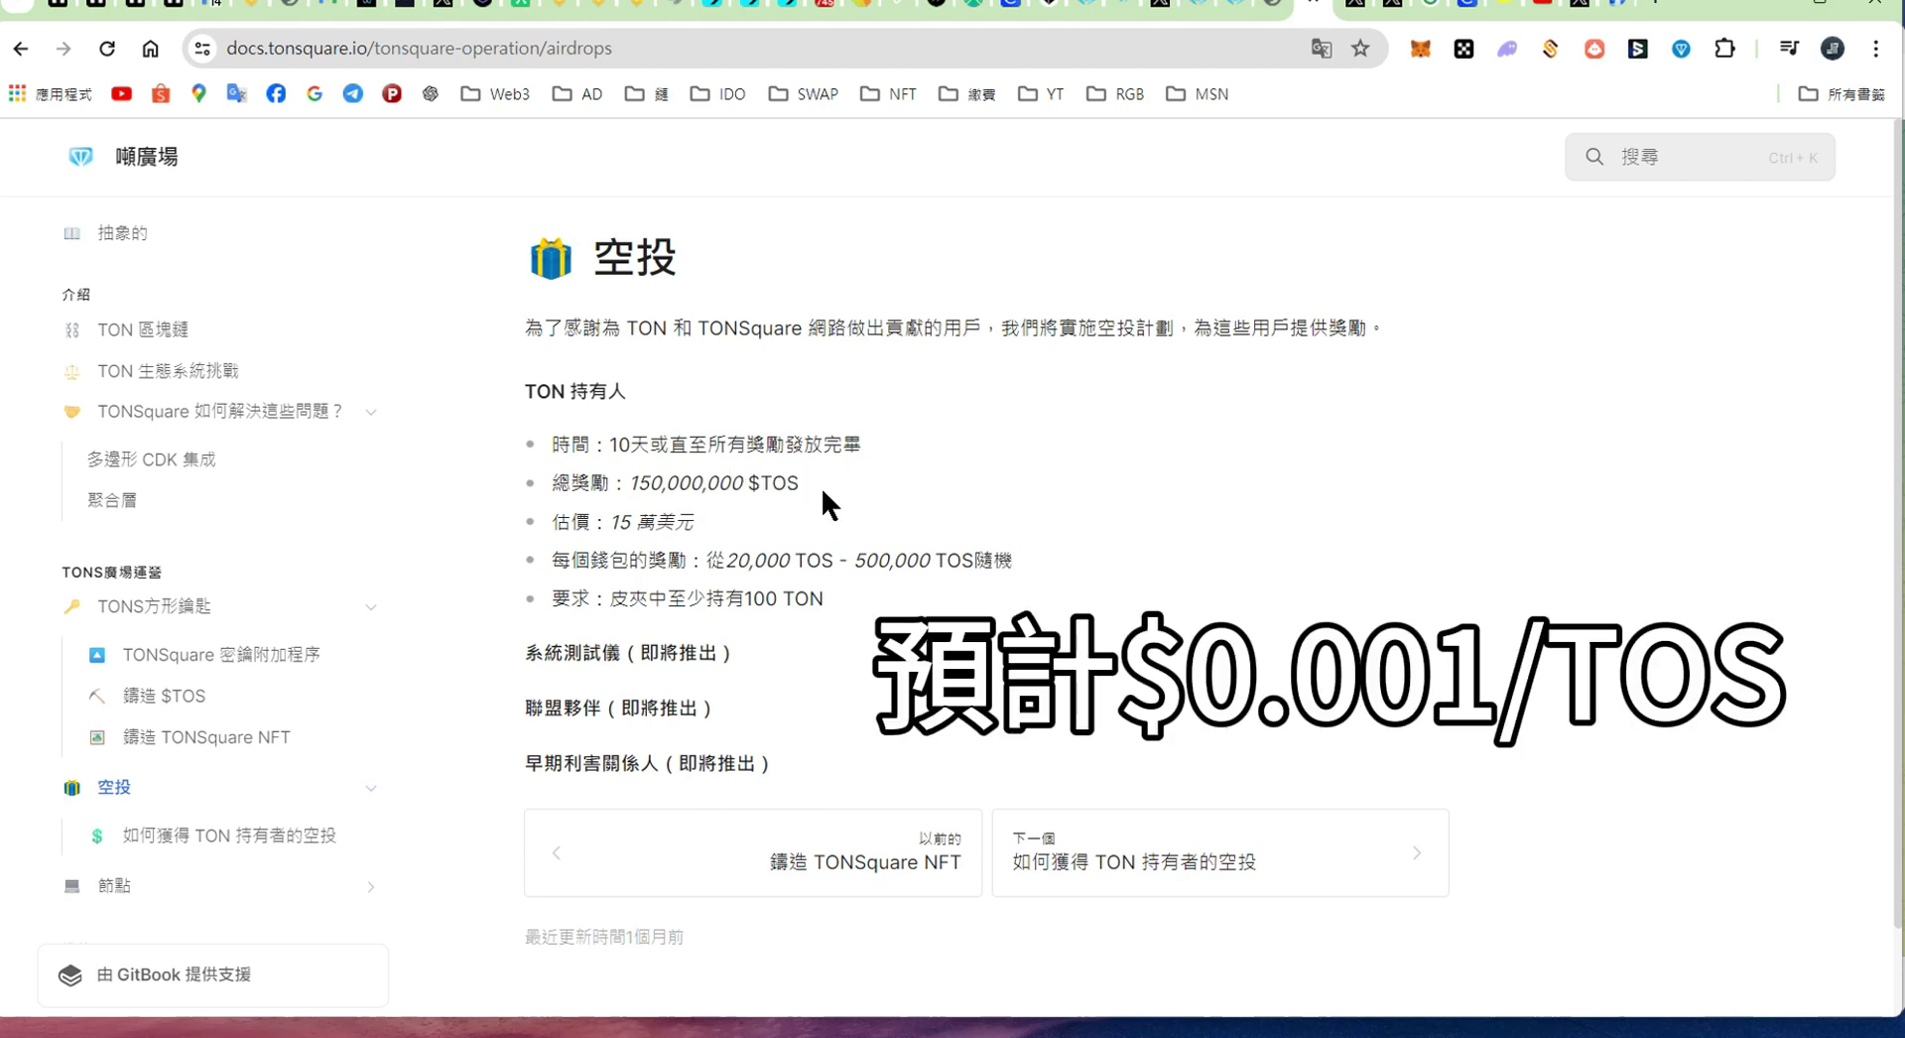
{"action": "left_click_drag", "start_coordinate": [953, 448], "coordinate": [961, 560]}
{"action": "left_click", "coordinate": [816, 478]}
{"action": "mouse_move", "coordinate": [727, 560]}
{"action": "left_mouse_down"}
{"action": "mouse_move", "coordinate": [833, 559]}
{"action": "mouse_move", "coordinate": [725, 560]}
{"action": "left_mouse_up"}
{"action": "left_click", "coordinate": [832, 560]}
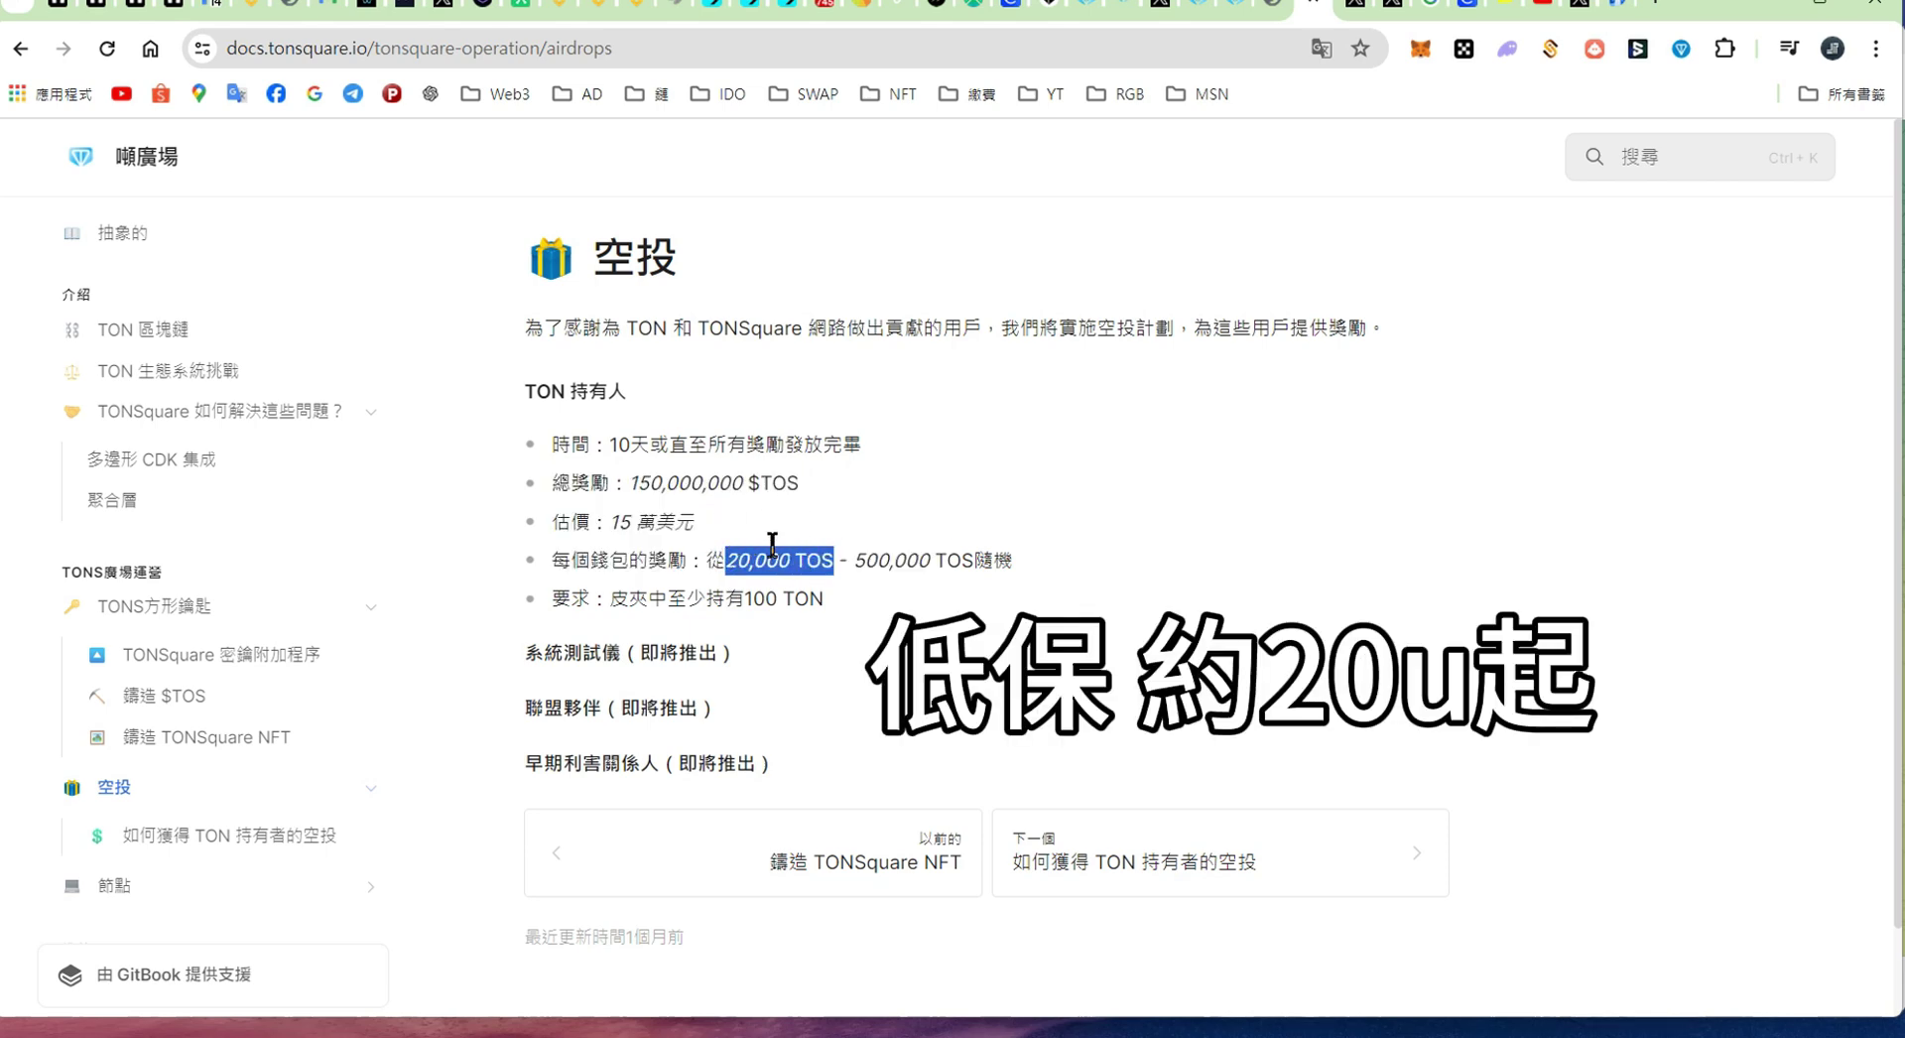
Step: Open the TONSquare key add-on program page and examine the key tier prices, highlighting the tier 3 price
{"action": "left_click", "coordinate": [221, 654]}
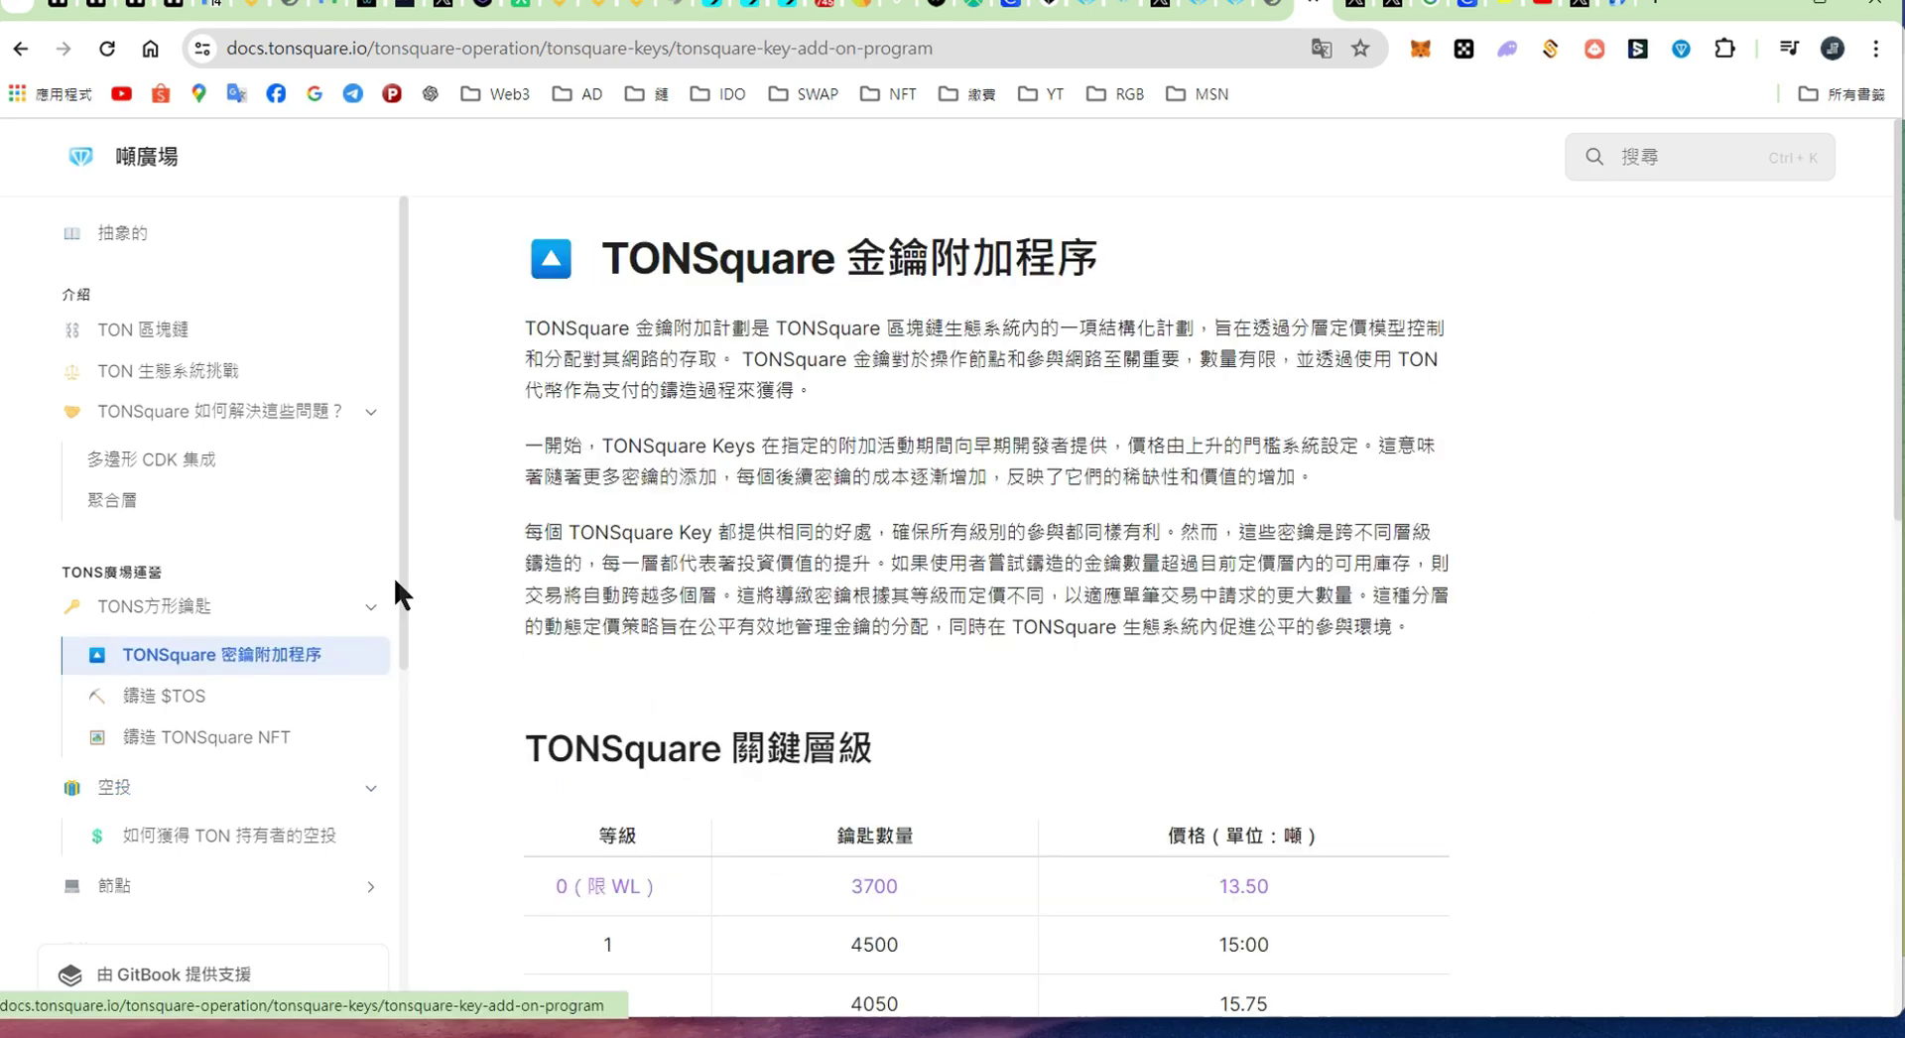
{"action": "scroll", "coordinate": [877, 468], "scroll_direction": "down", "scroll_amount": 3}
{"action": "scroll", "coordinate": [879, 466], "scroll_direction": "down", "scroll_amount": 2}
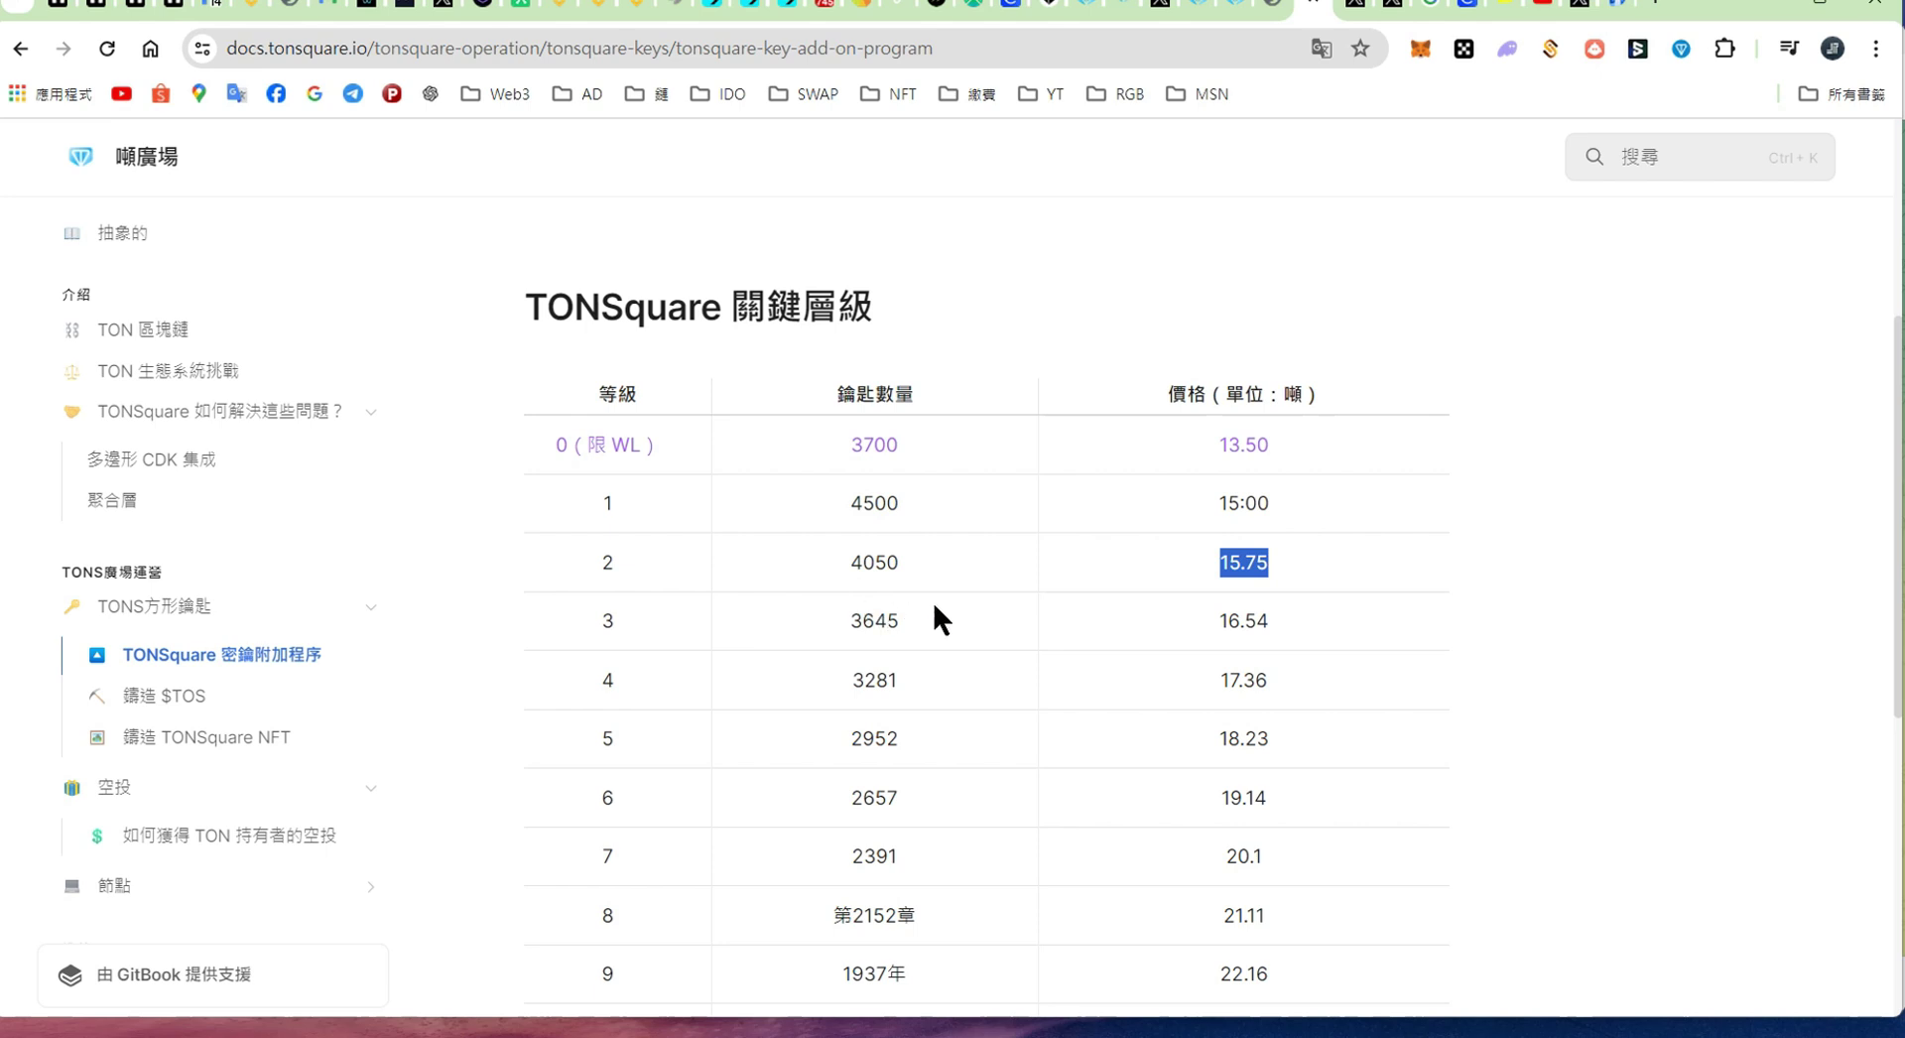
{"action": "left_click_drag", "start_coordinate": [1213, 622], "coordinate": [1282, 623]}
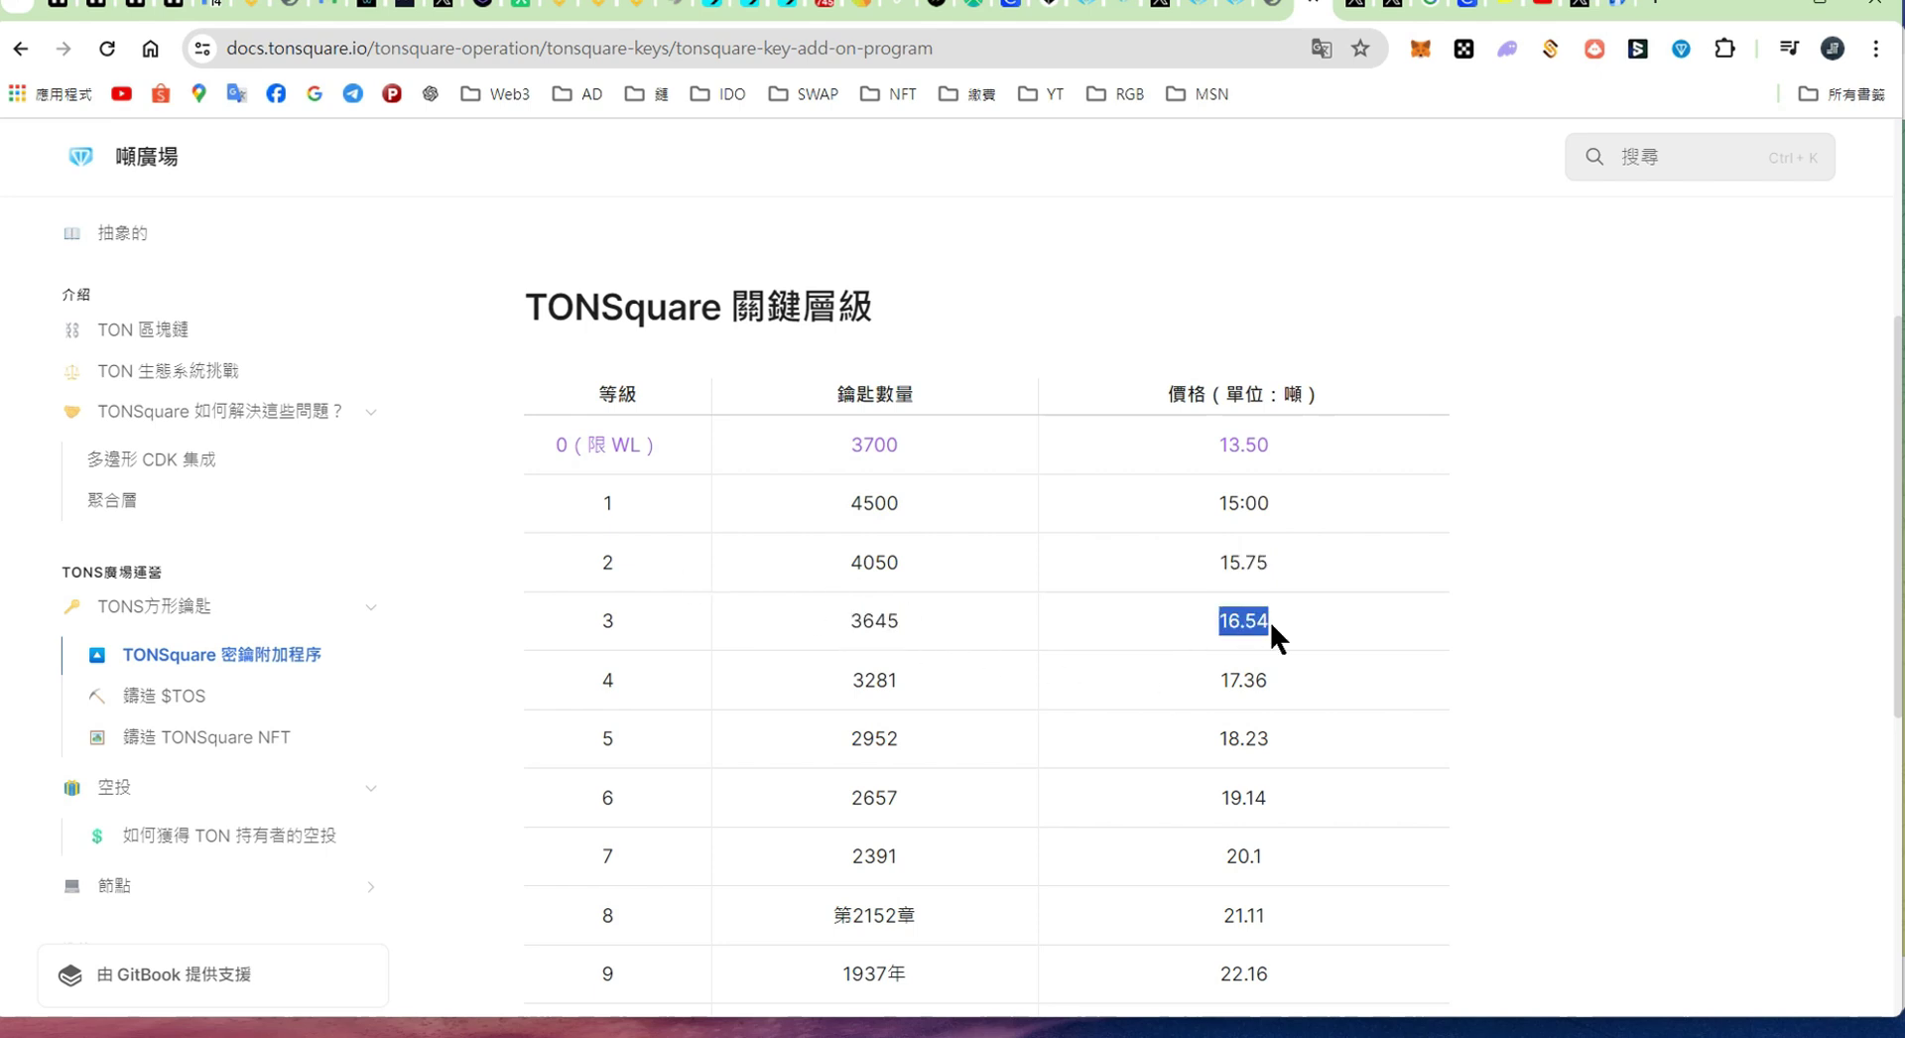
Step: Open the $TOS minting page and examine the daily minting rate per access key for each period
{"action": "left_click", "coordinate": [198, 697]}
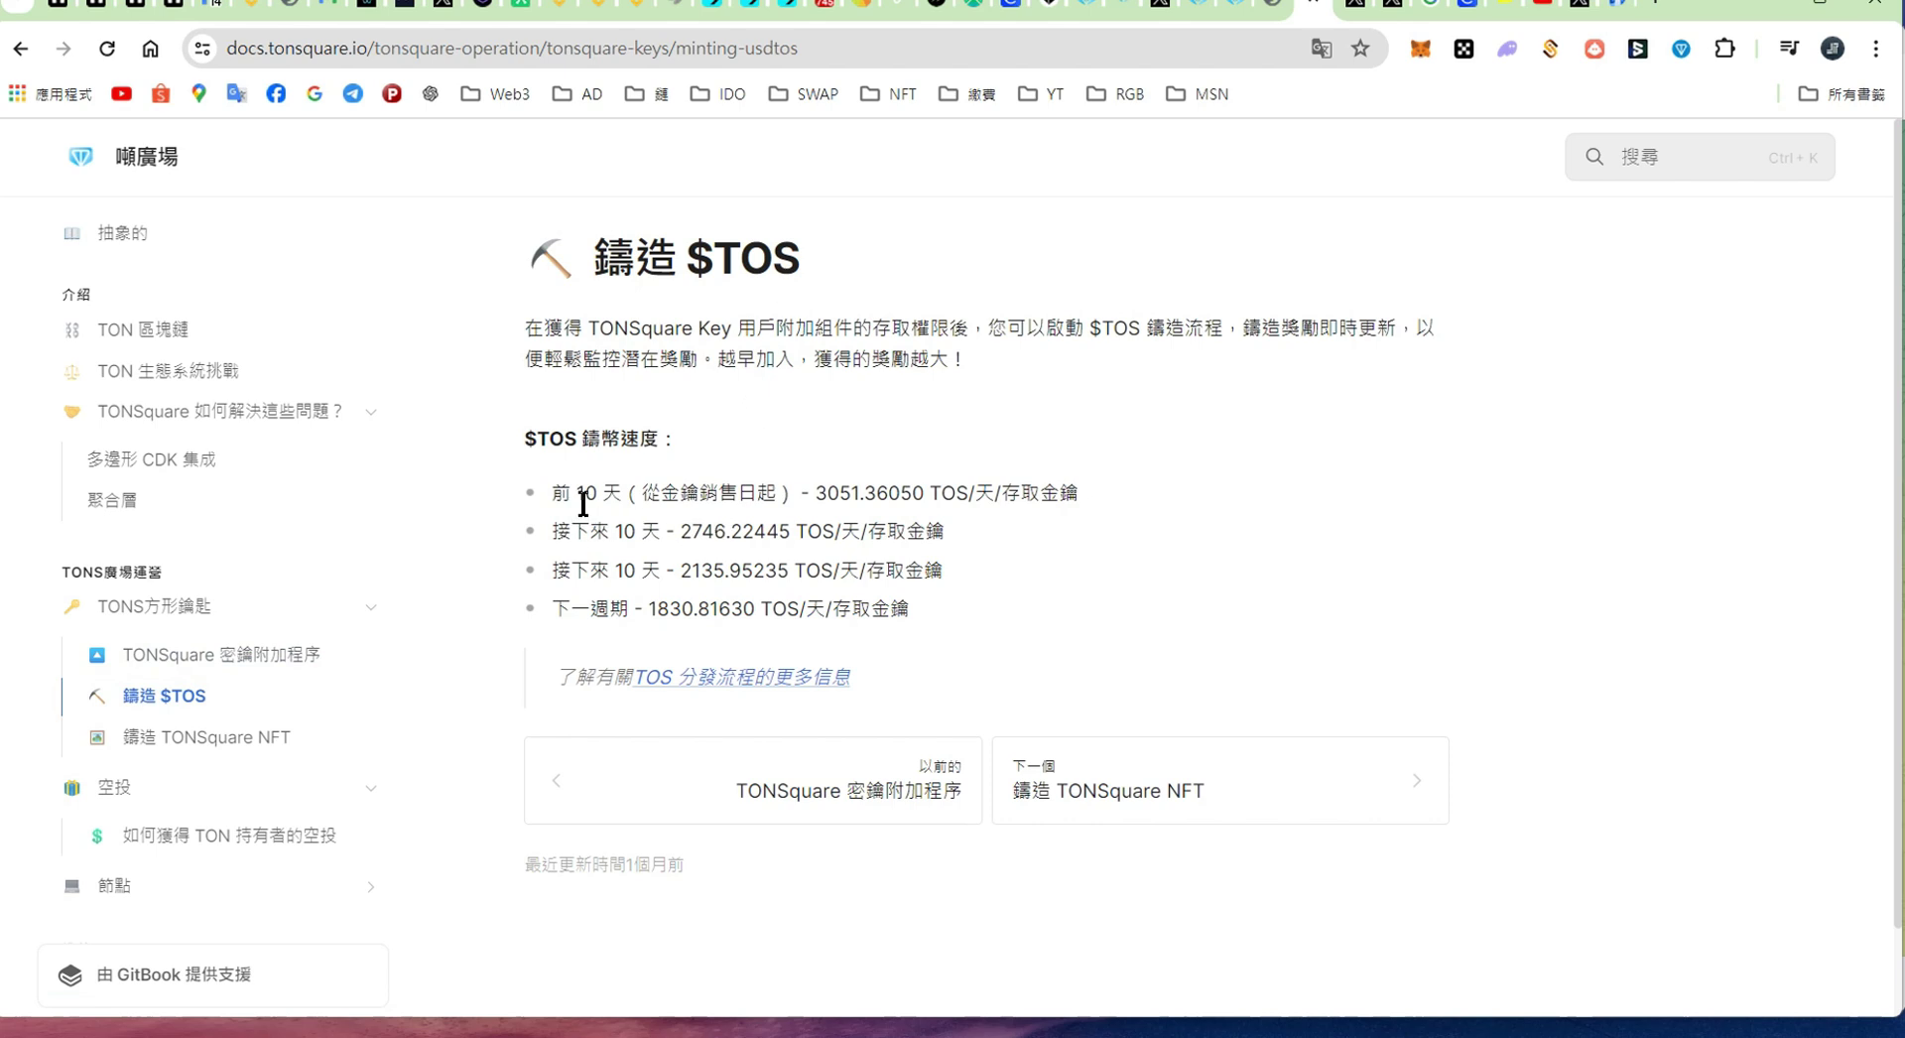
{"action": "double_click", "coordinate": [742, 570]}
{"action": "left_click_drag", "start_coordinate": [570, 493], "coordinate": [973, 499]}
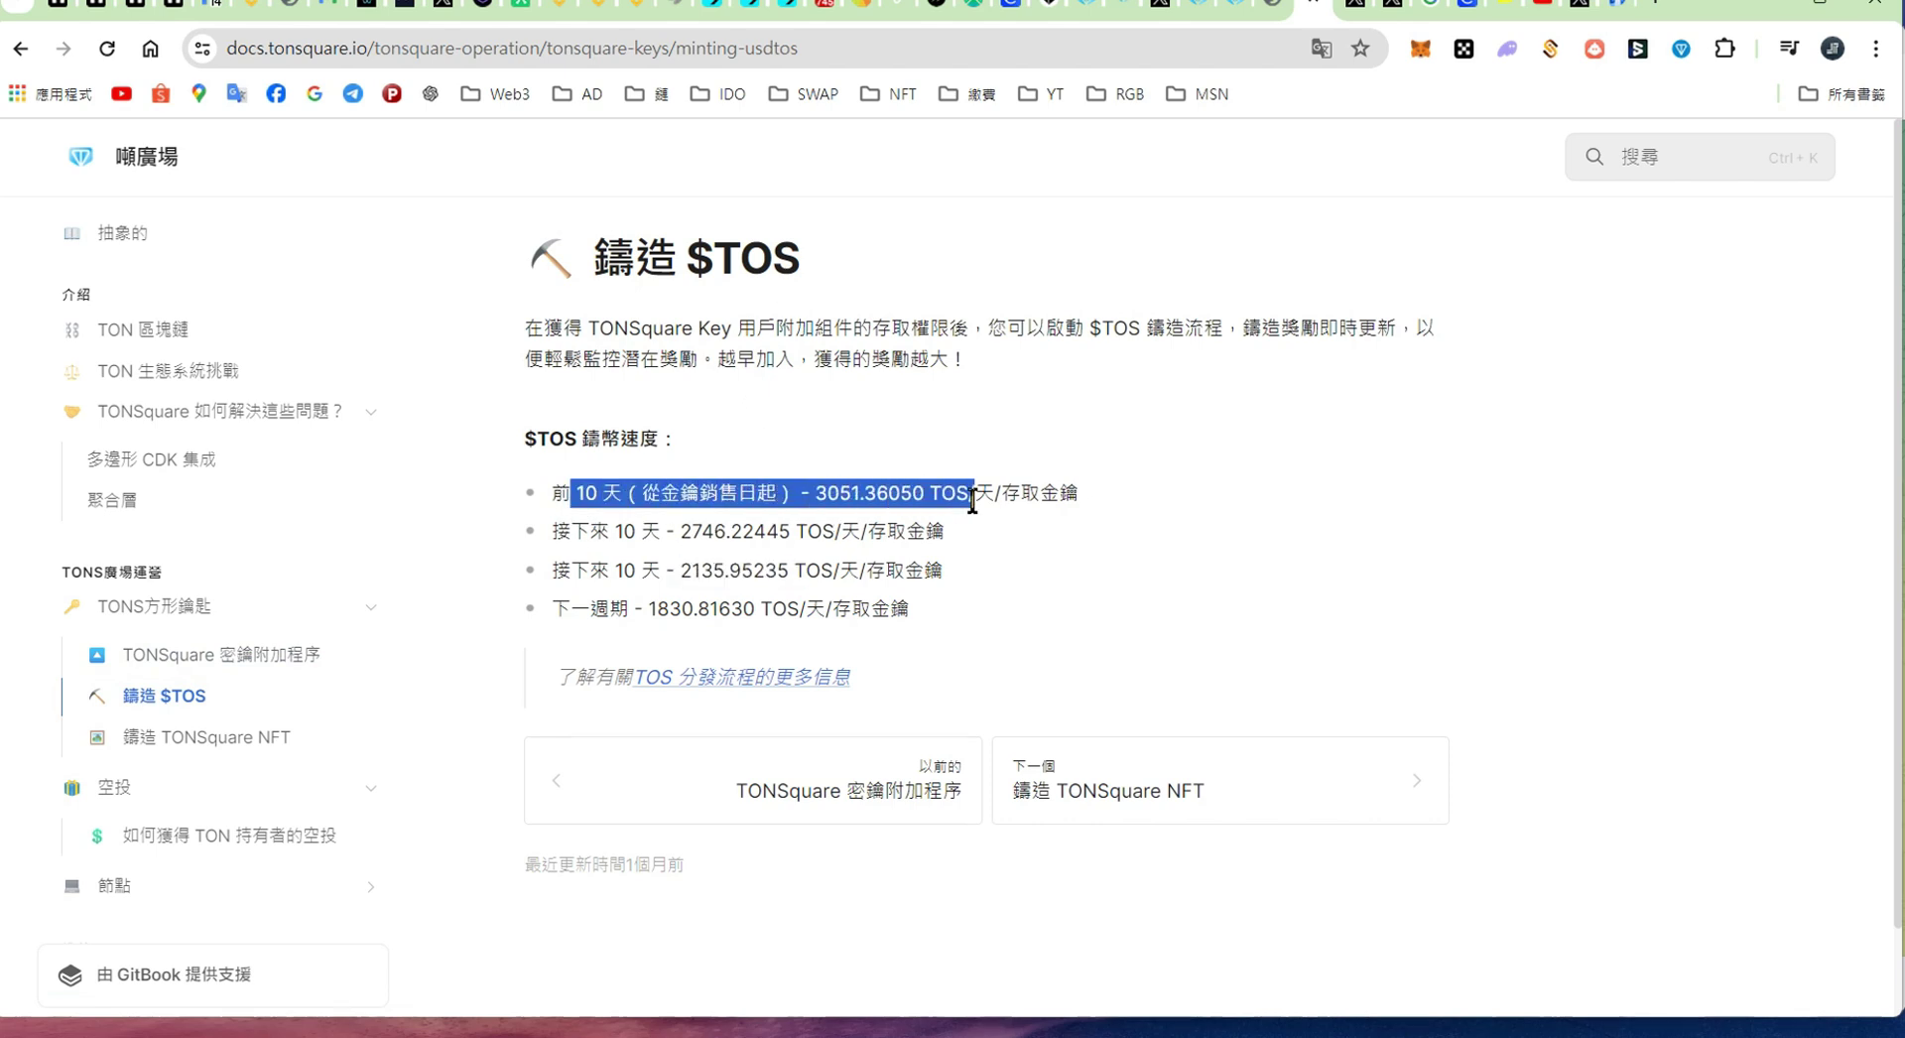
{"action": "left_click", "coordinate": [839, 496]}
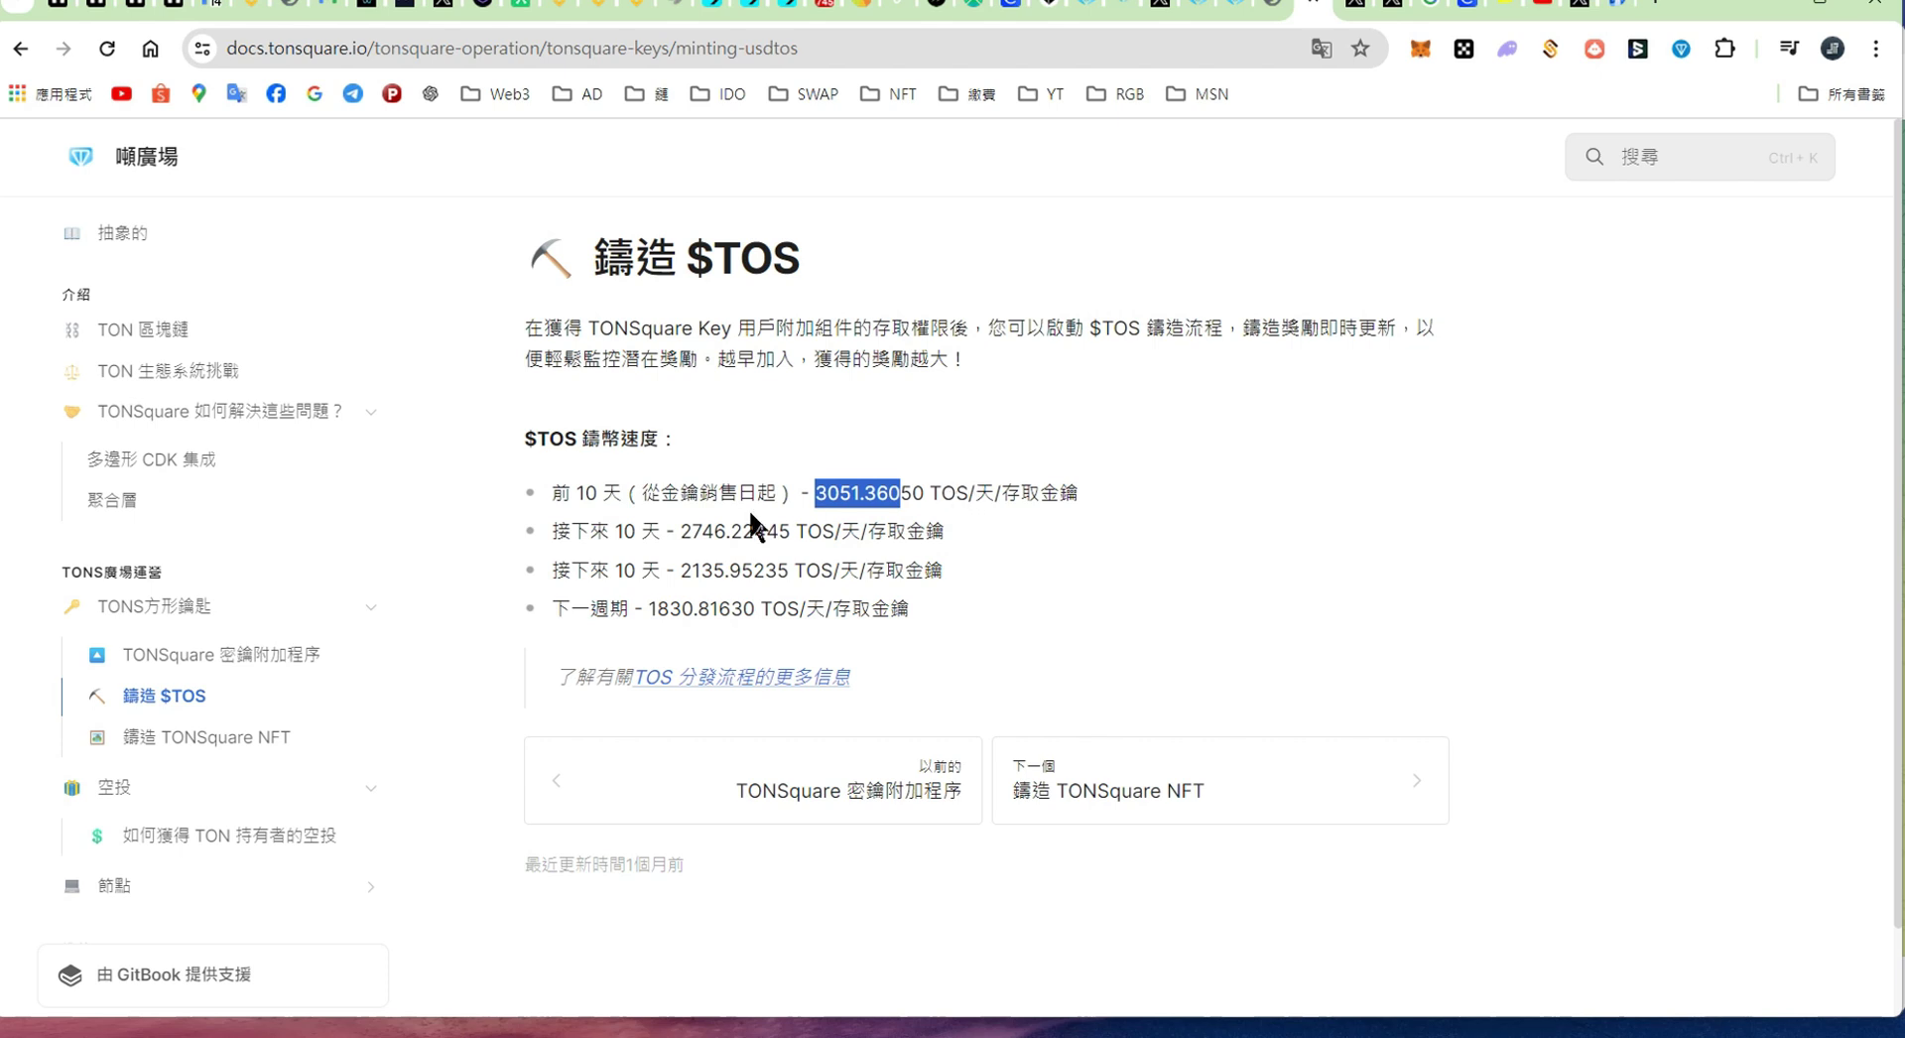
{"action": "left_click_drag", "start_coordinate": [680, 531], "coordinate": [739, 570]}
{"action": "left_click", "coordinate": [674, 574]}
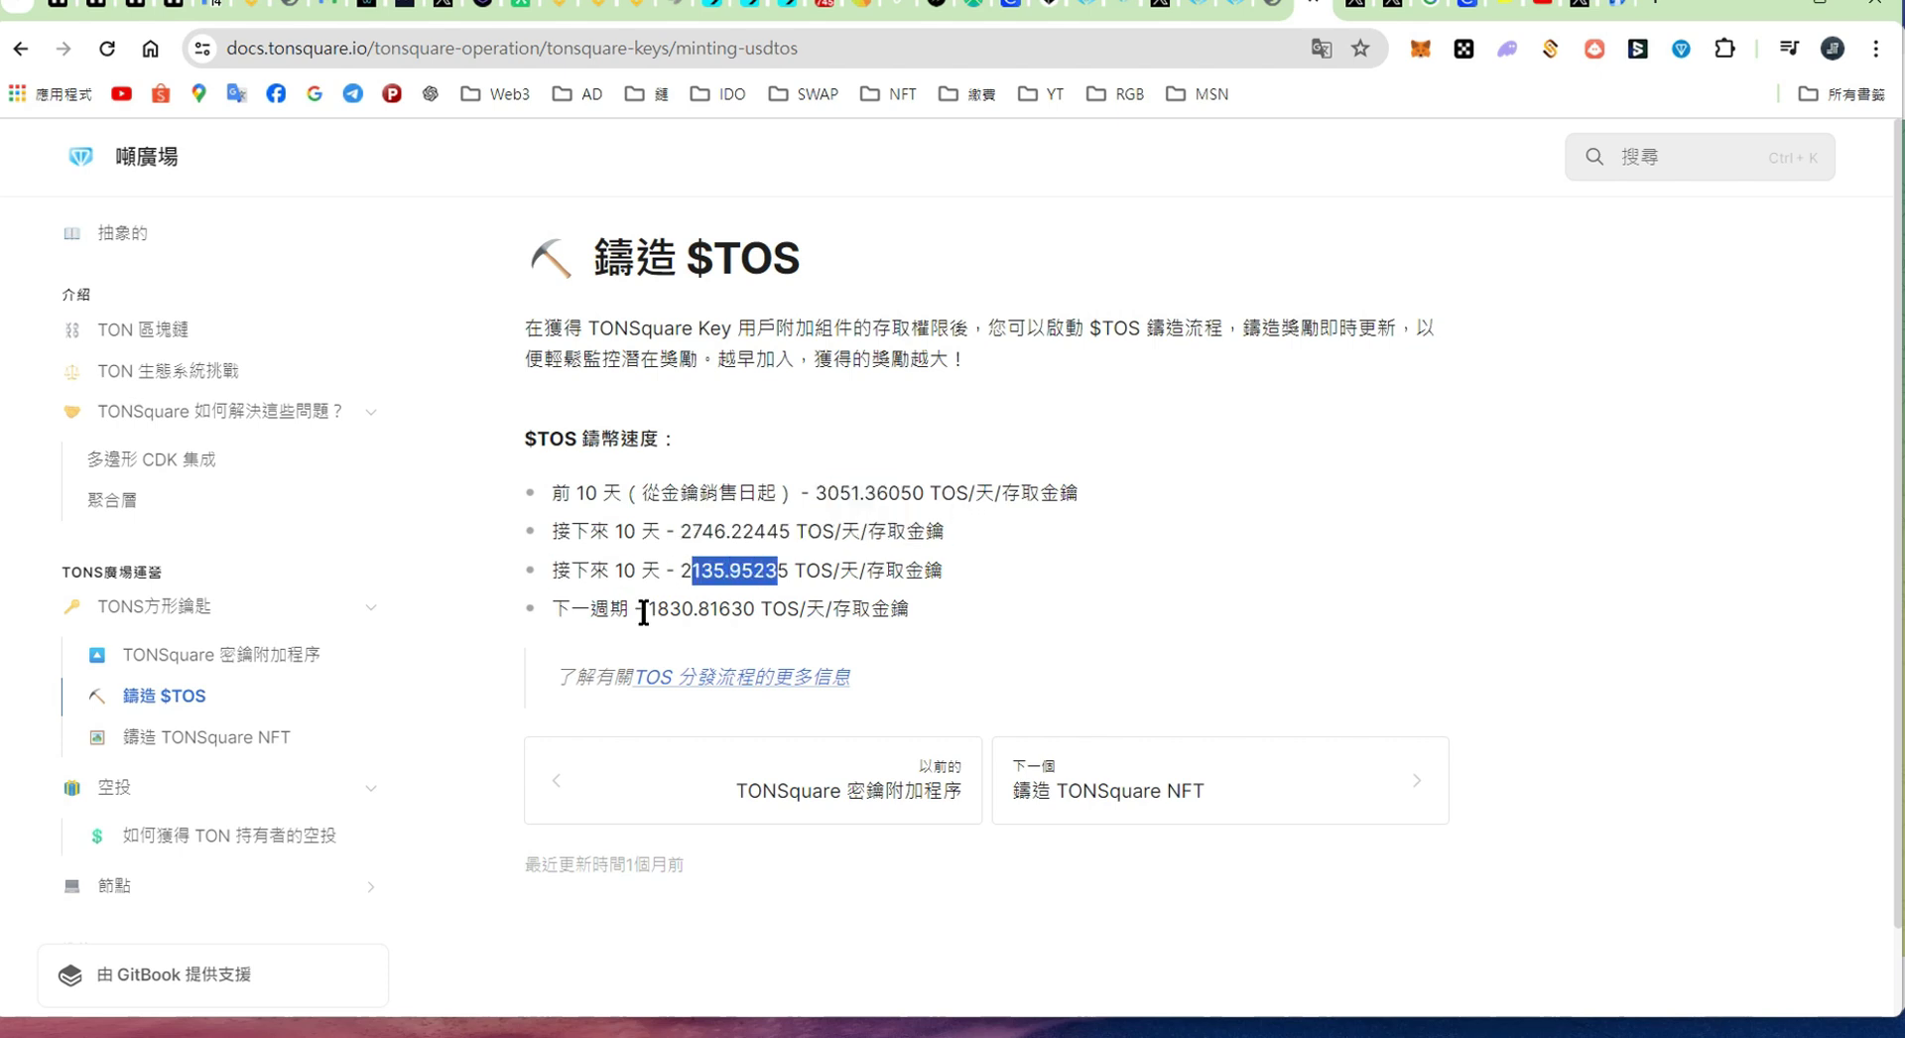
{"action": "left_click_drag", "start_coordinate": [637, 609], "coordinate": [783, 611]}
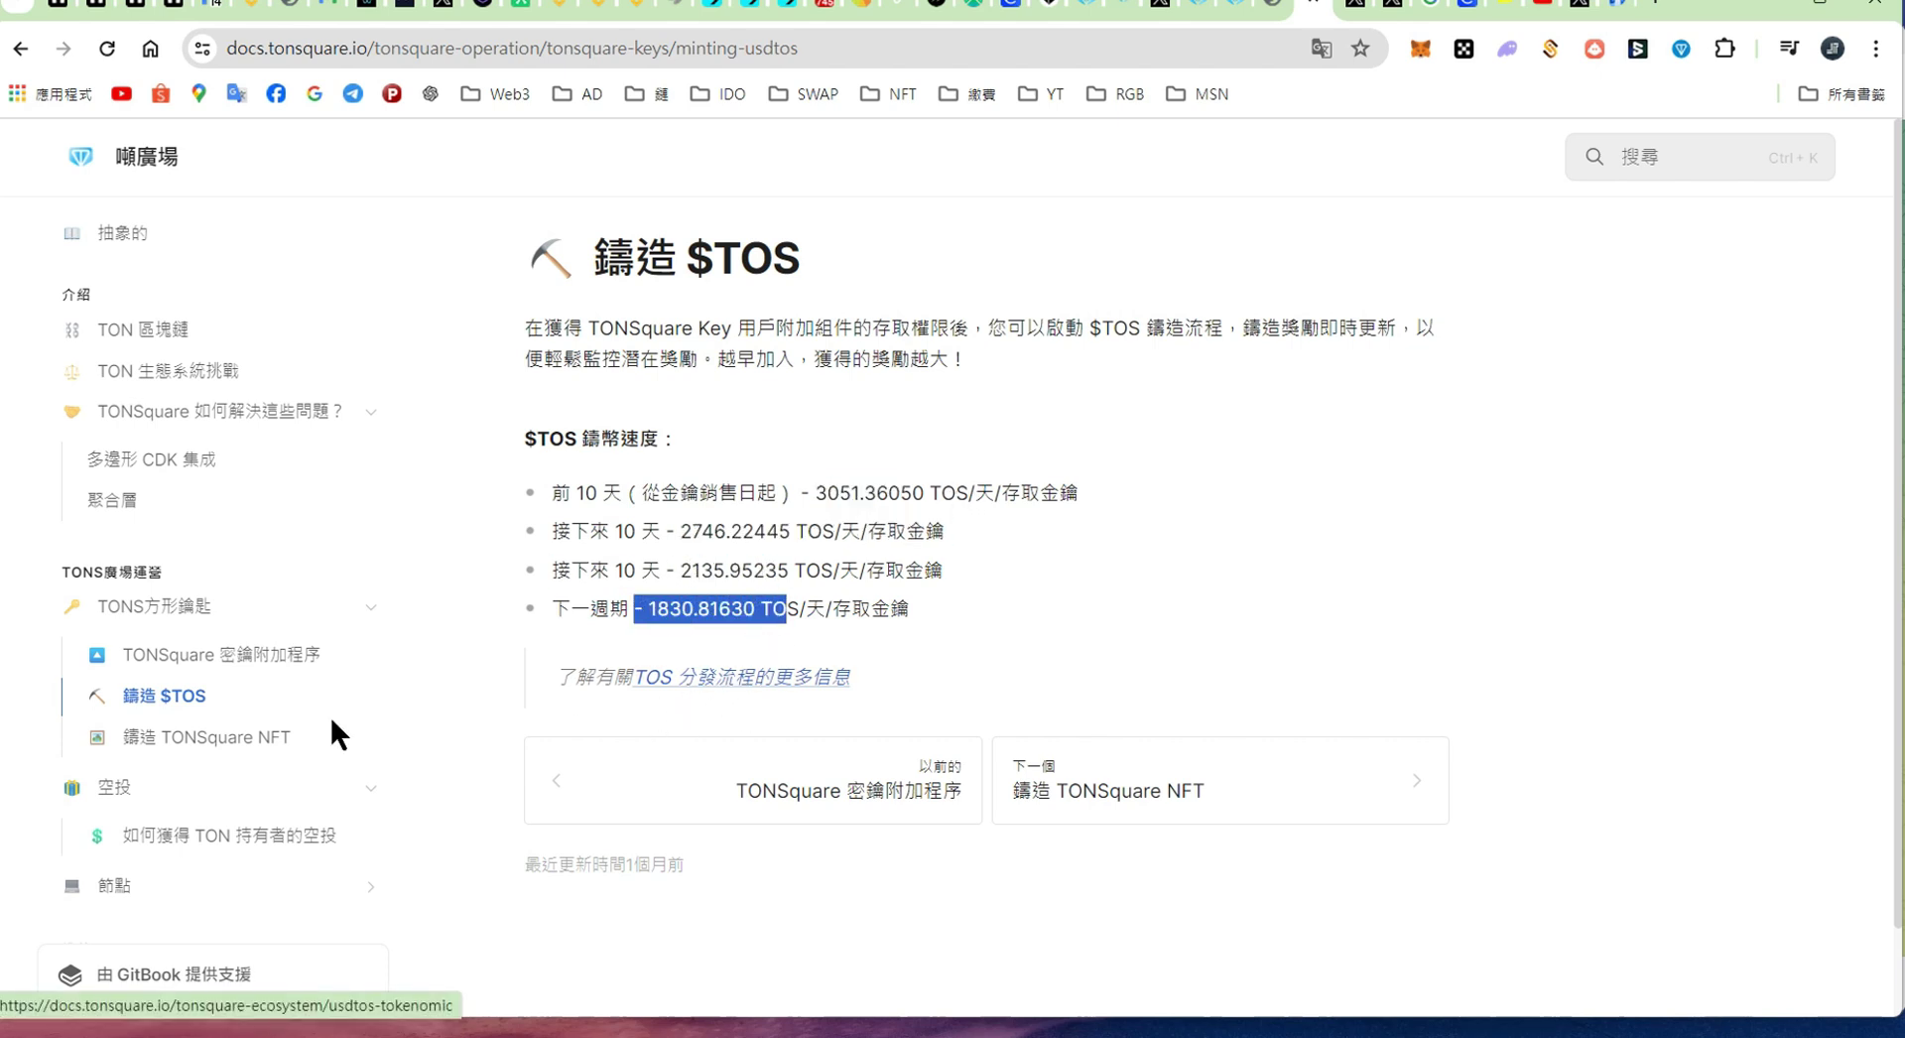
Step: Open the TONSquare NFT minting page and highlight the list of five NFT tiers
{"action": "left_click", "coordinate": [209, 737]}
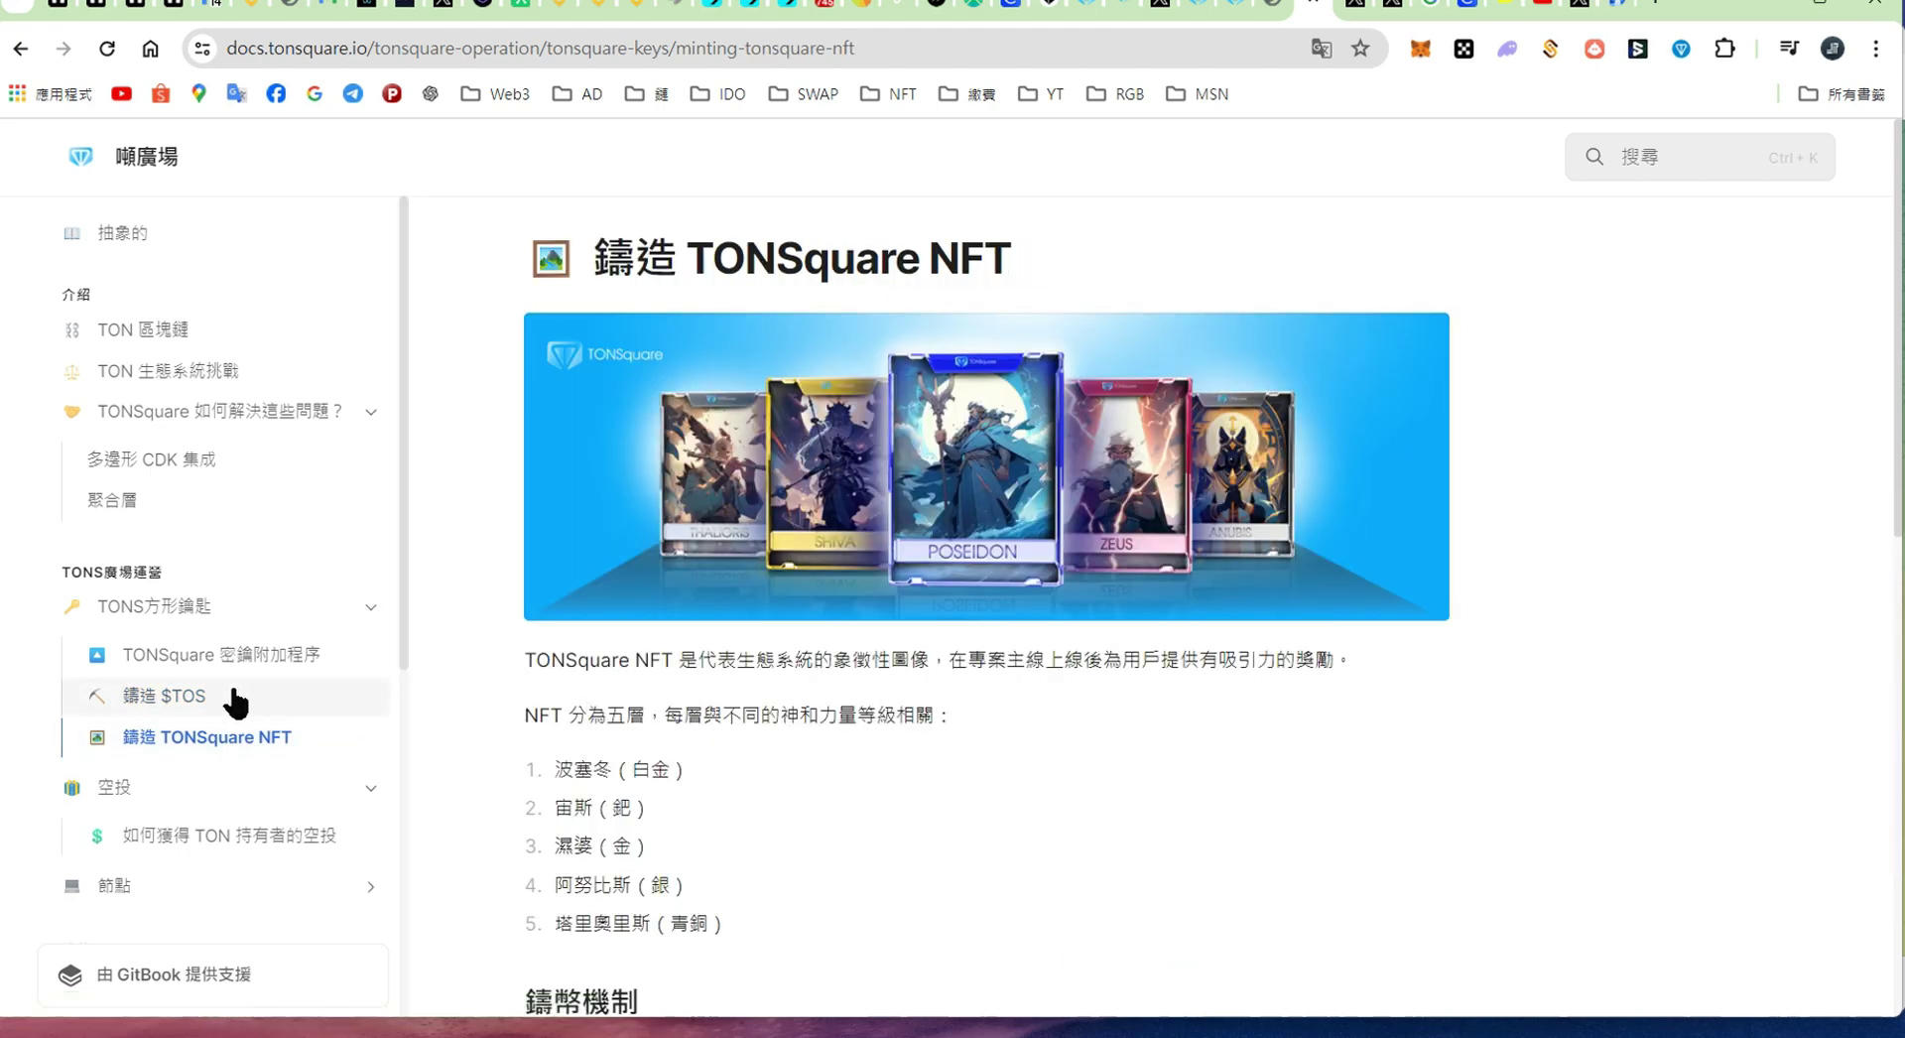
{"action": "scroll", "coordinate": [855, 544], "scroll_direction": "down", "scroll_amount": 5}
{"action": "scroll", "coordinate": [1167, 164], "scroll_direction": "up", "scroll_amount": 4}
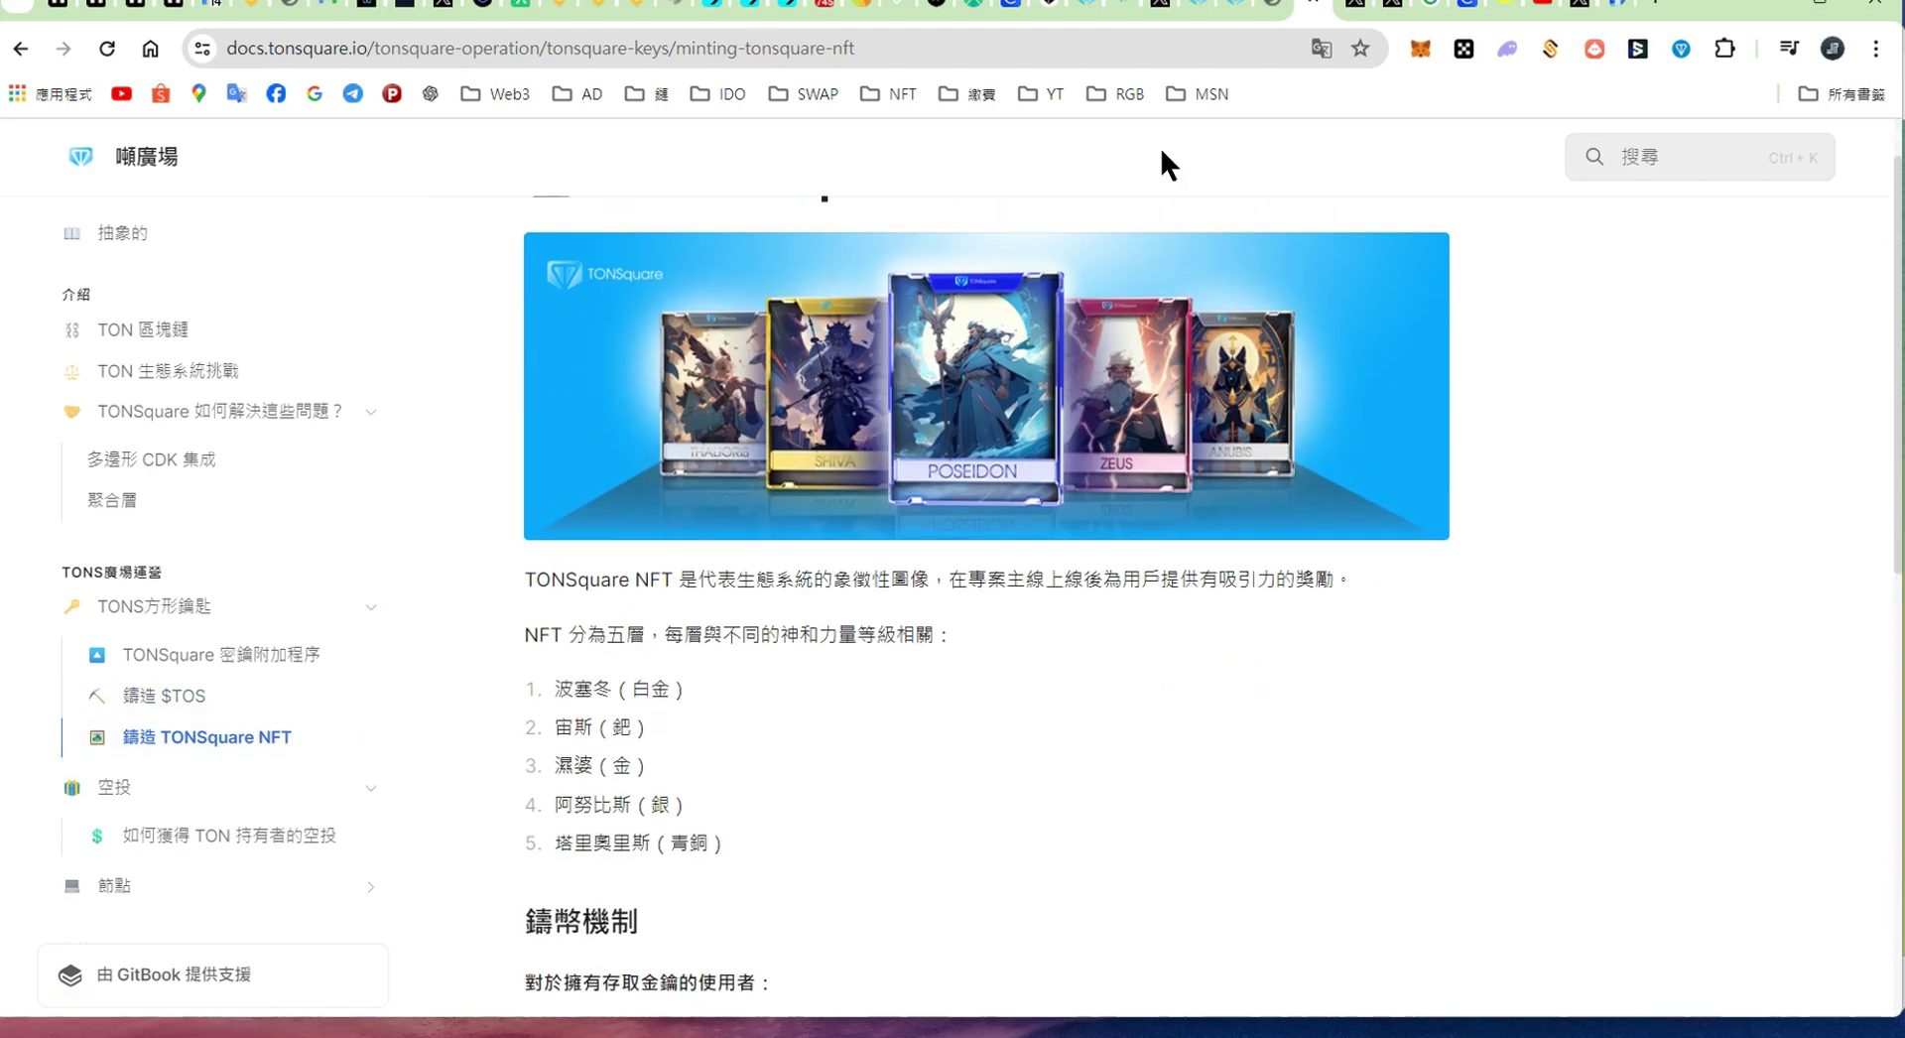
{"action": "left_click_drag", "start_coordinate": [518, 685], "coordinate": [761, 842]}
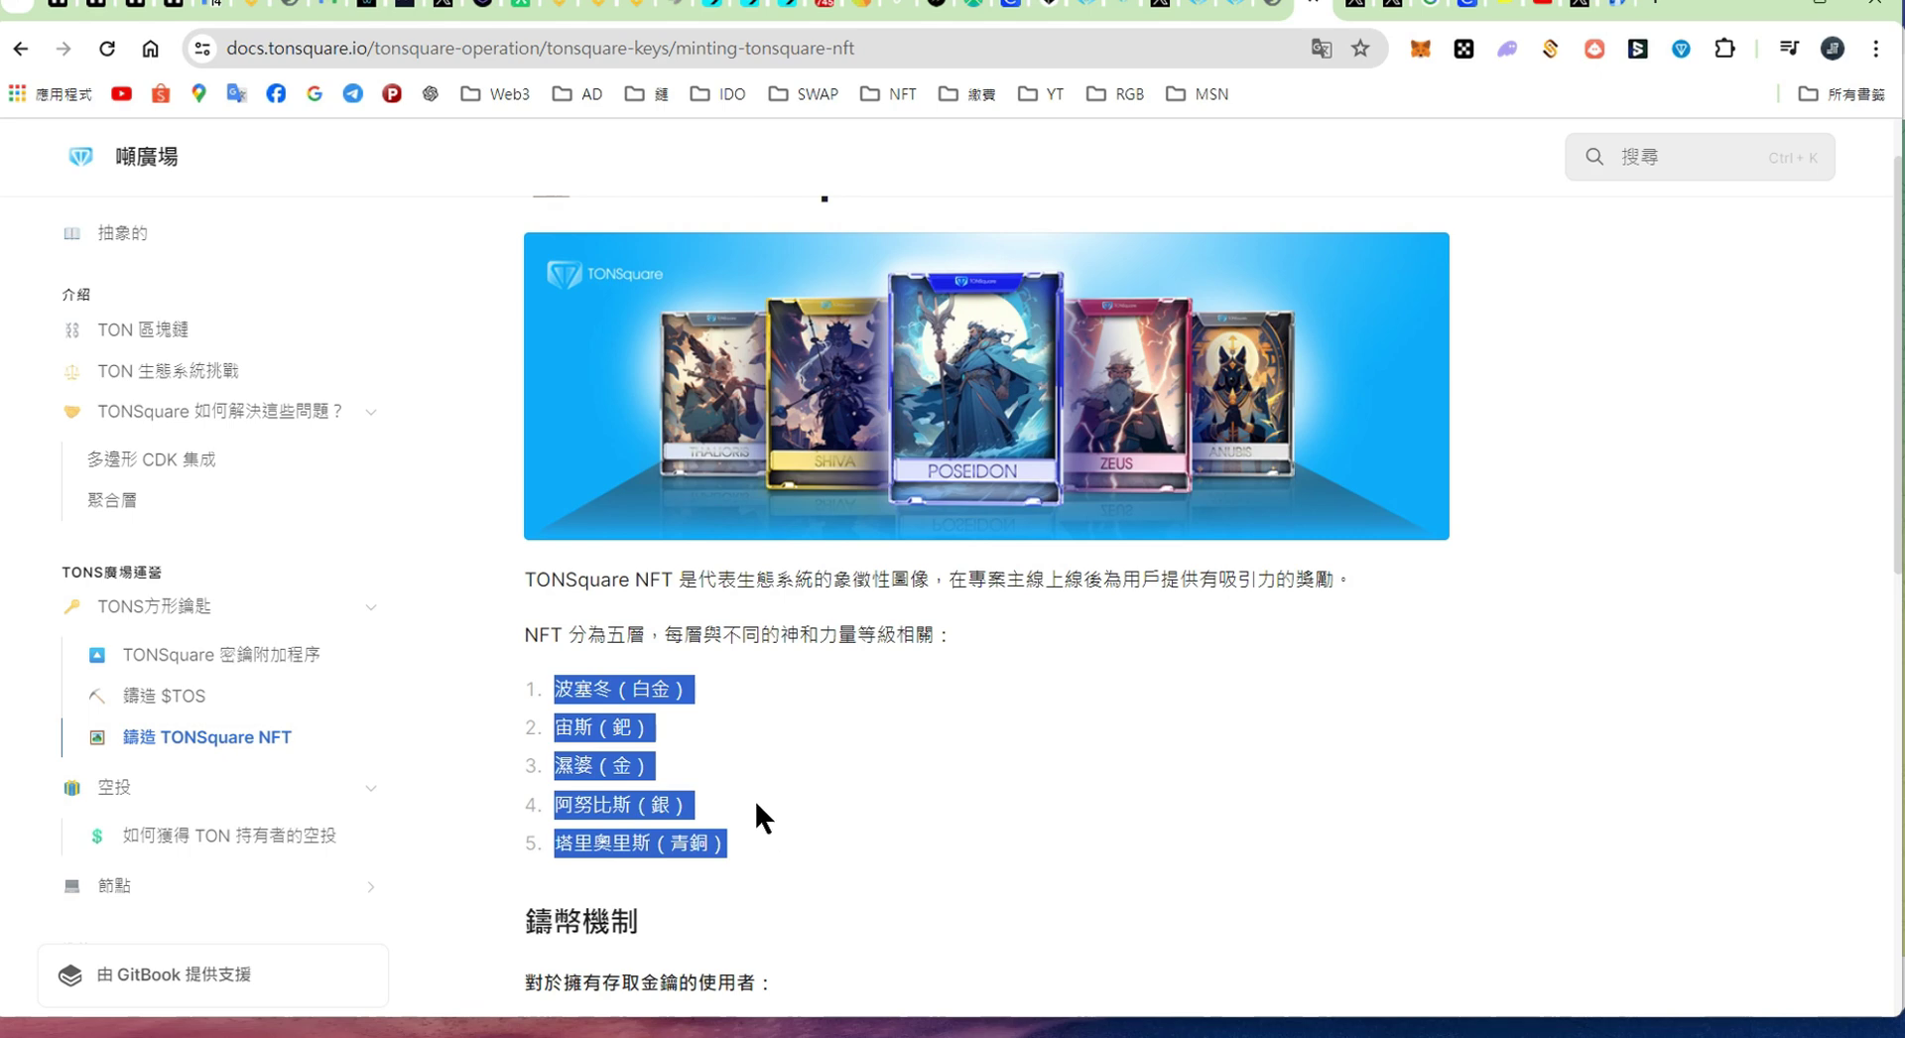
Step: Examine the NFT tier list and the minting mechanism section (鑄幣機制), highlighting the Poseidon and Zeus tiers
{"action": "left_click", "coordinate": [539, 697]}
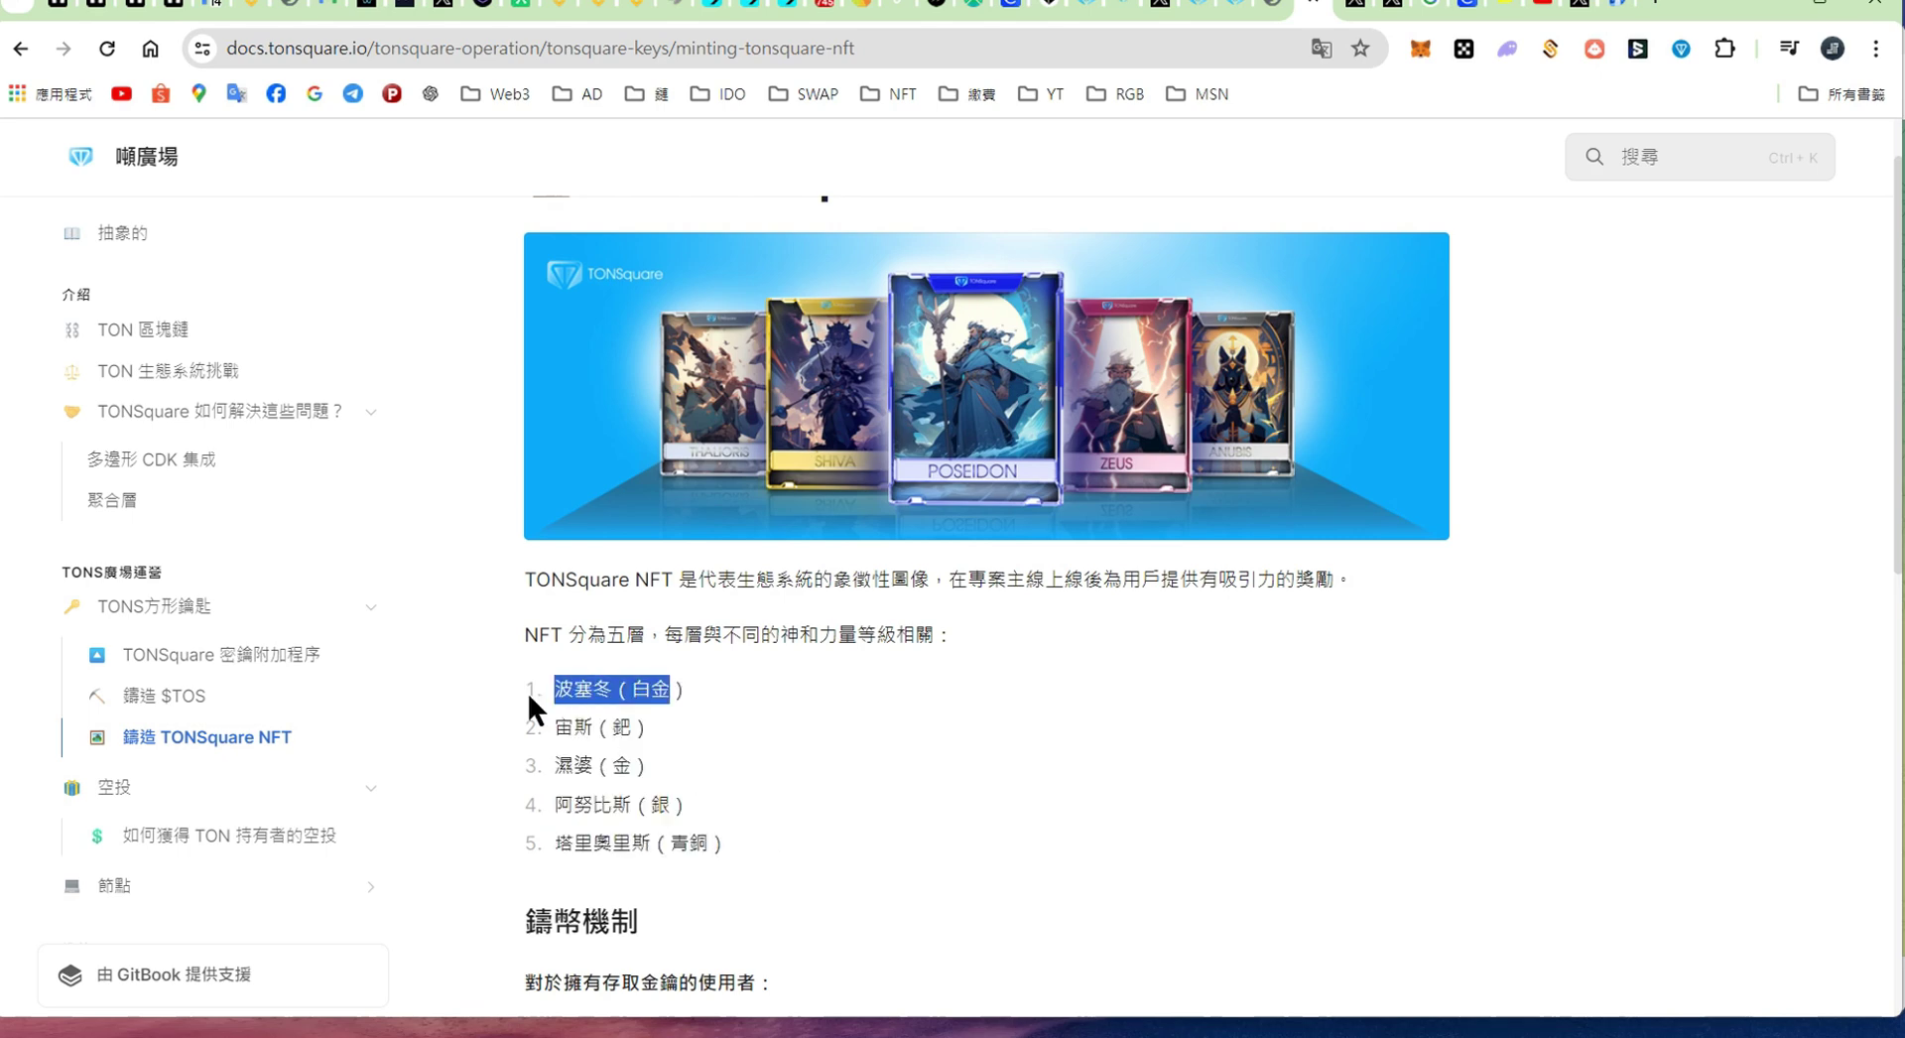
{"action": "scroll", "coordinate": [743, 742], "scroll_direction": "down", "scroll_amount": 2}
{"action": "triple_click", "coordinate": [659, 527]}
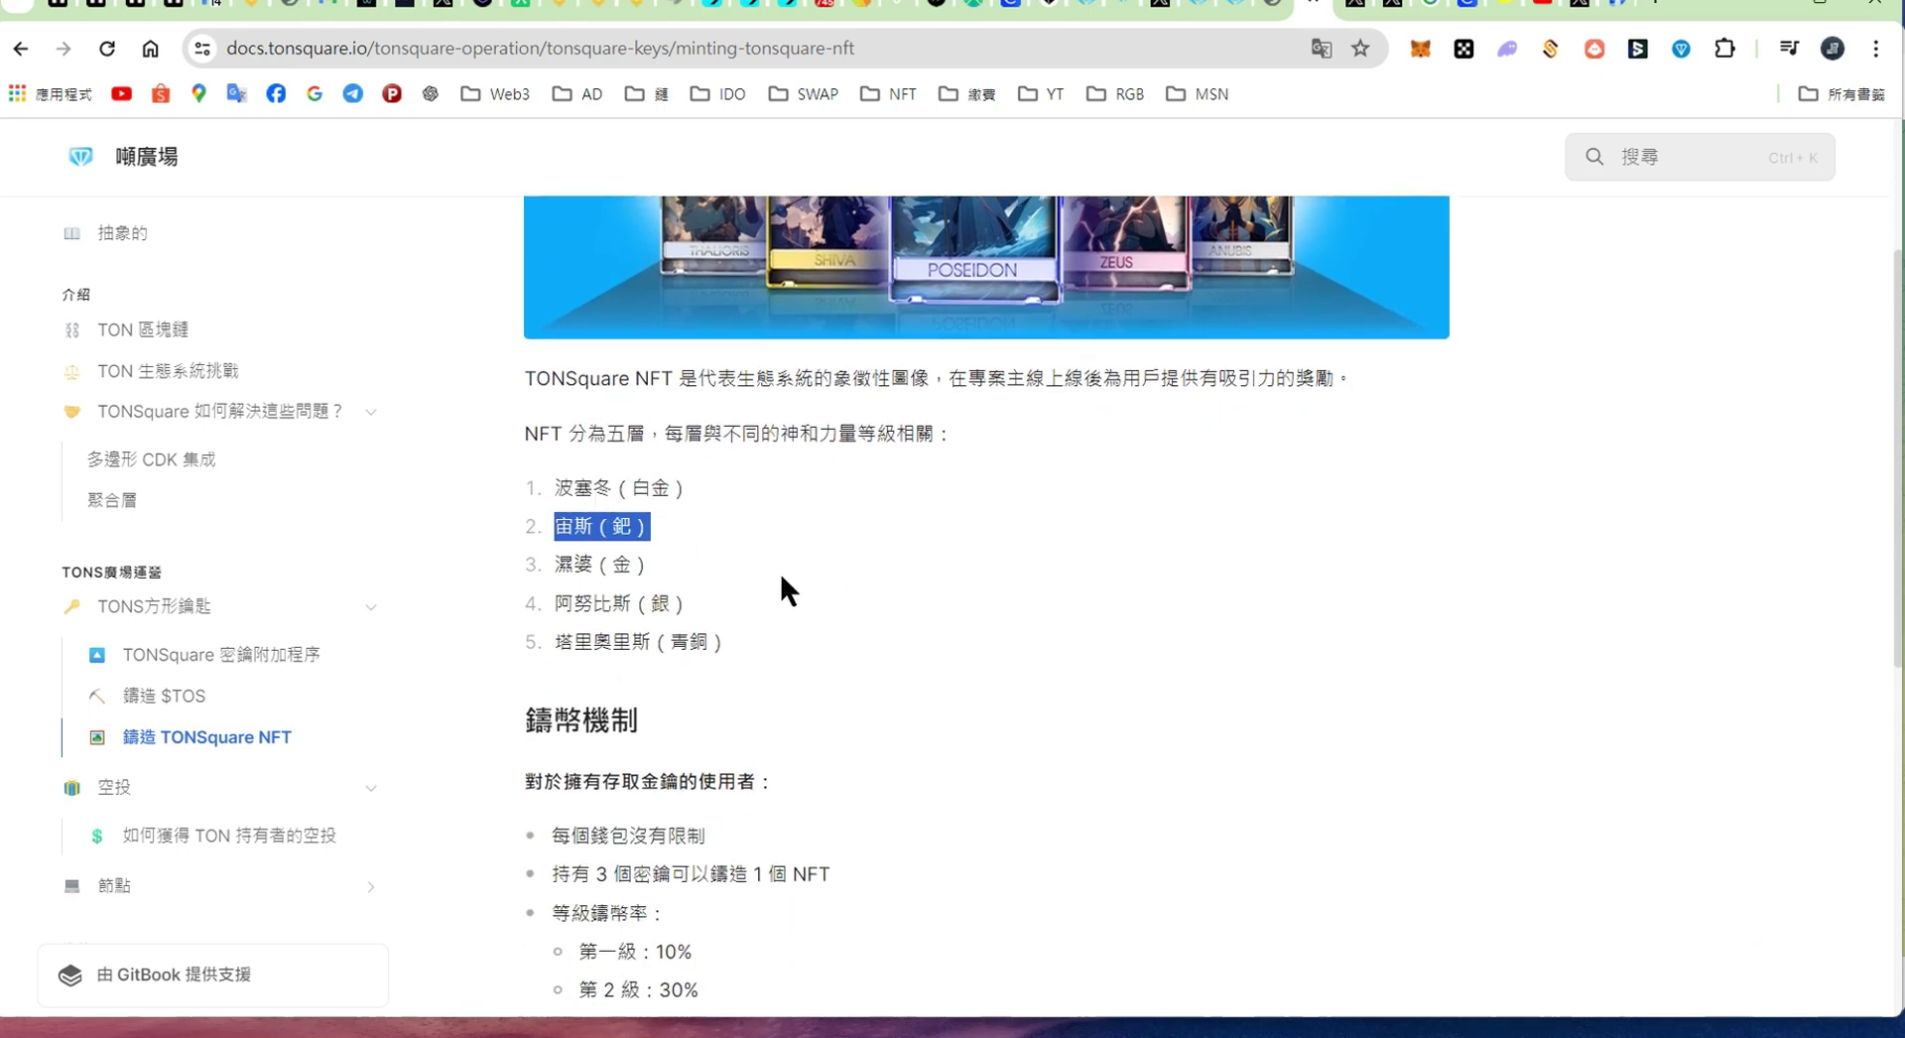
{"action": "scroll", "coordinate": [683, 574], "scroll_direction": "down", "scroll_amount": 2}
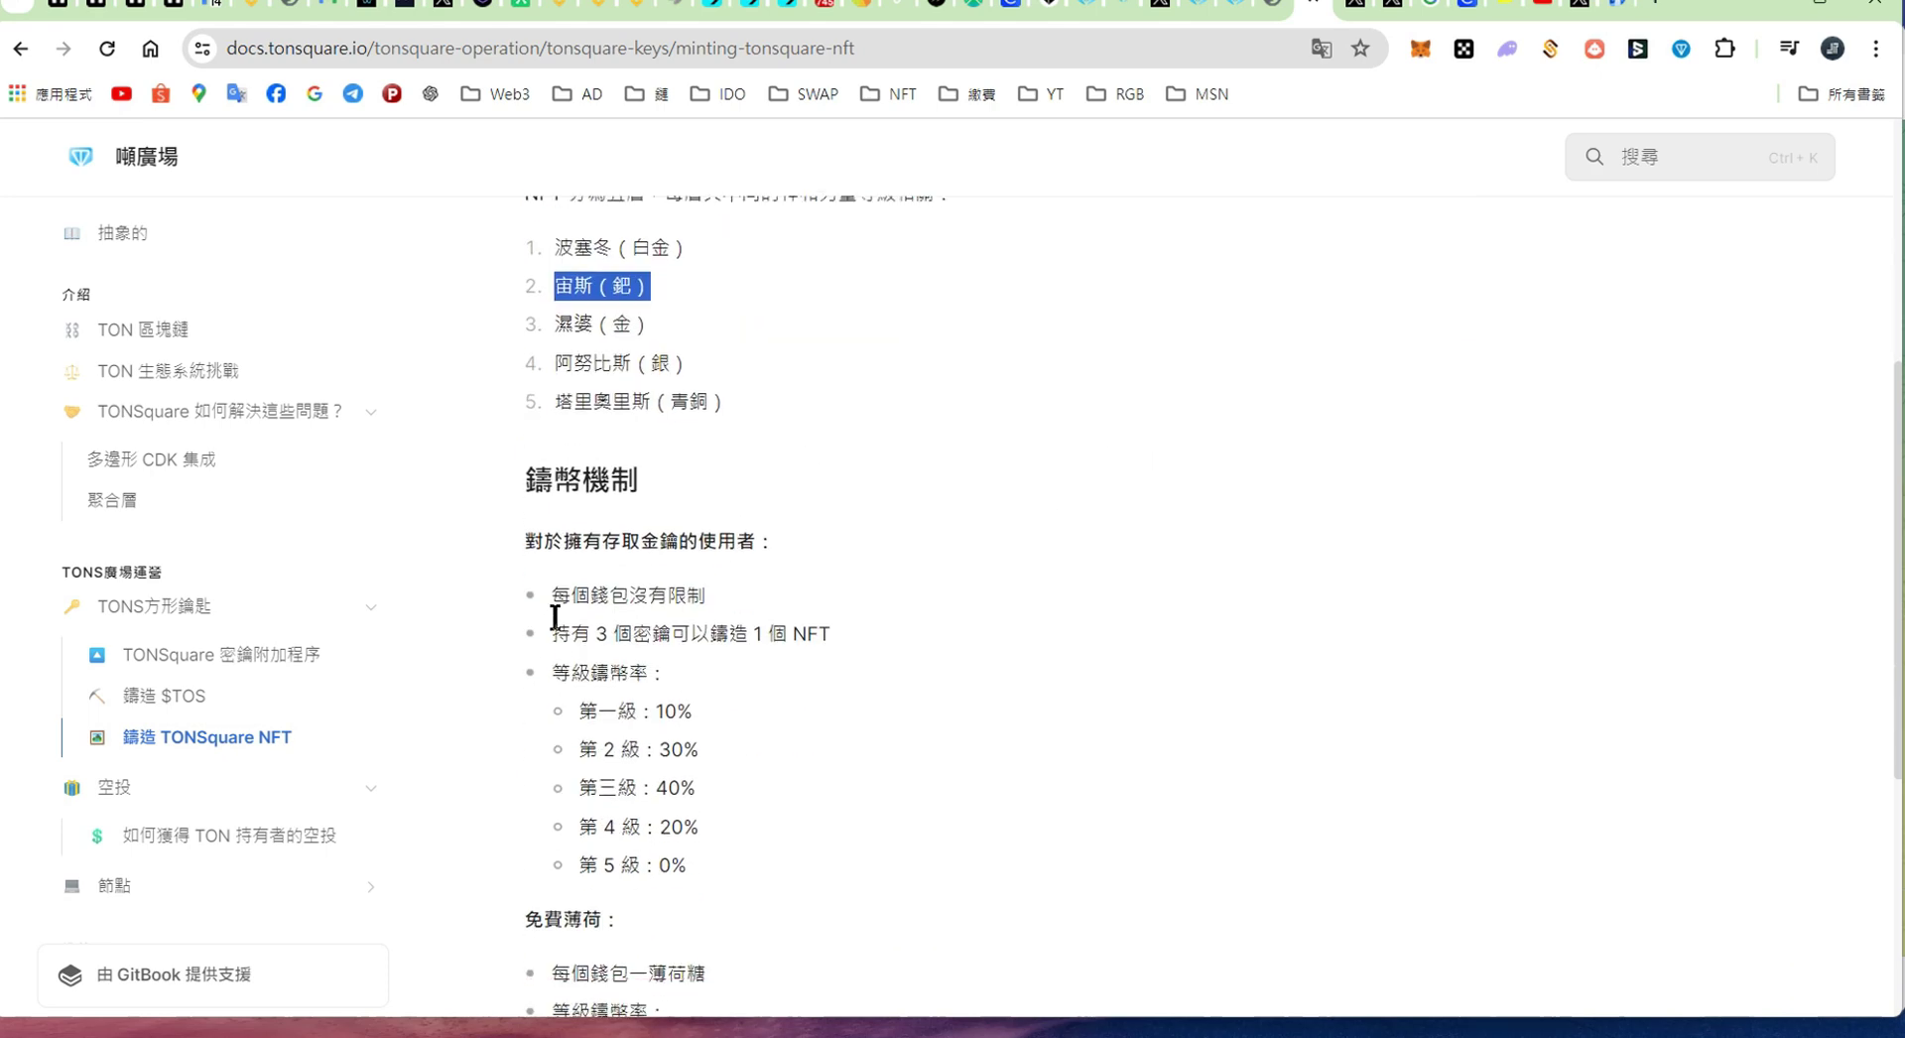
{"action": "left_click_drag", "start_coordinate": [528, 484], "coordinate": [693, 672]}
{"action": "scroll", "coordinate": [674, 675], "scroll_direction": "down", "scroll_amount": 2}
{"action": "left_click_drag", "start_coordinate": [601, 475], "coordinate": [709, 594]}
{"action": "left_click", "coordinate": [712, 641]}
{"action": "scroll", "coordinate": [602, 428], "scroll_direction": "up", "scroll_amount": 2}
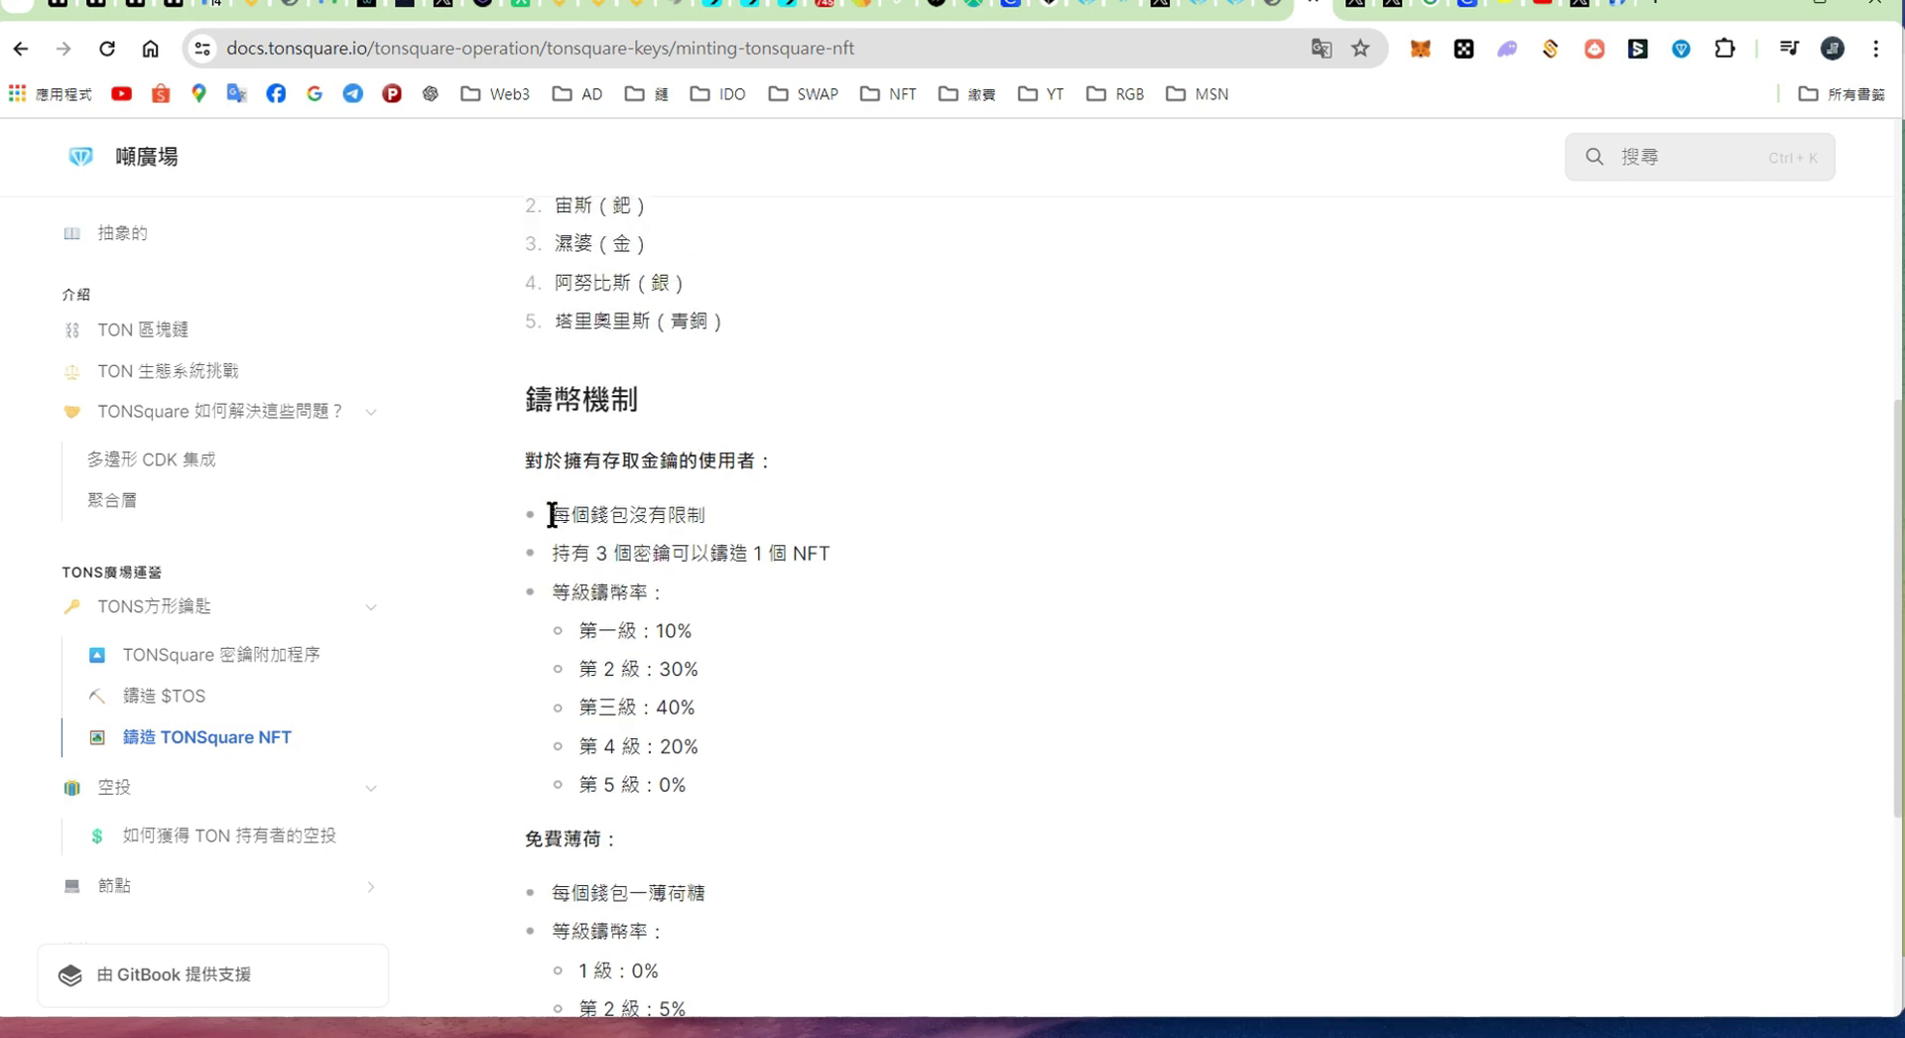
Step: Highlight the rule for access key holders on how many keys are needed to mint one NFT
{"action": "left_click_drag", "start_coordinate": [554, 548], "coordinate": [795, 552]}
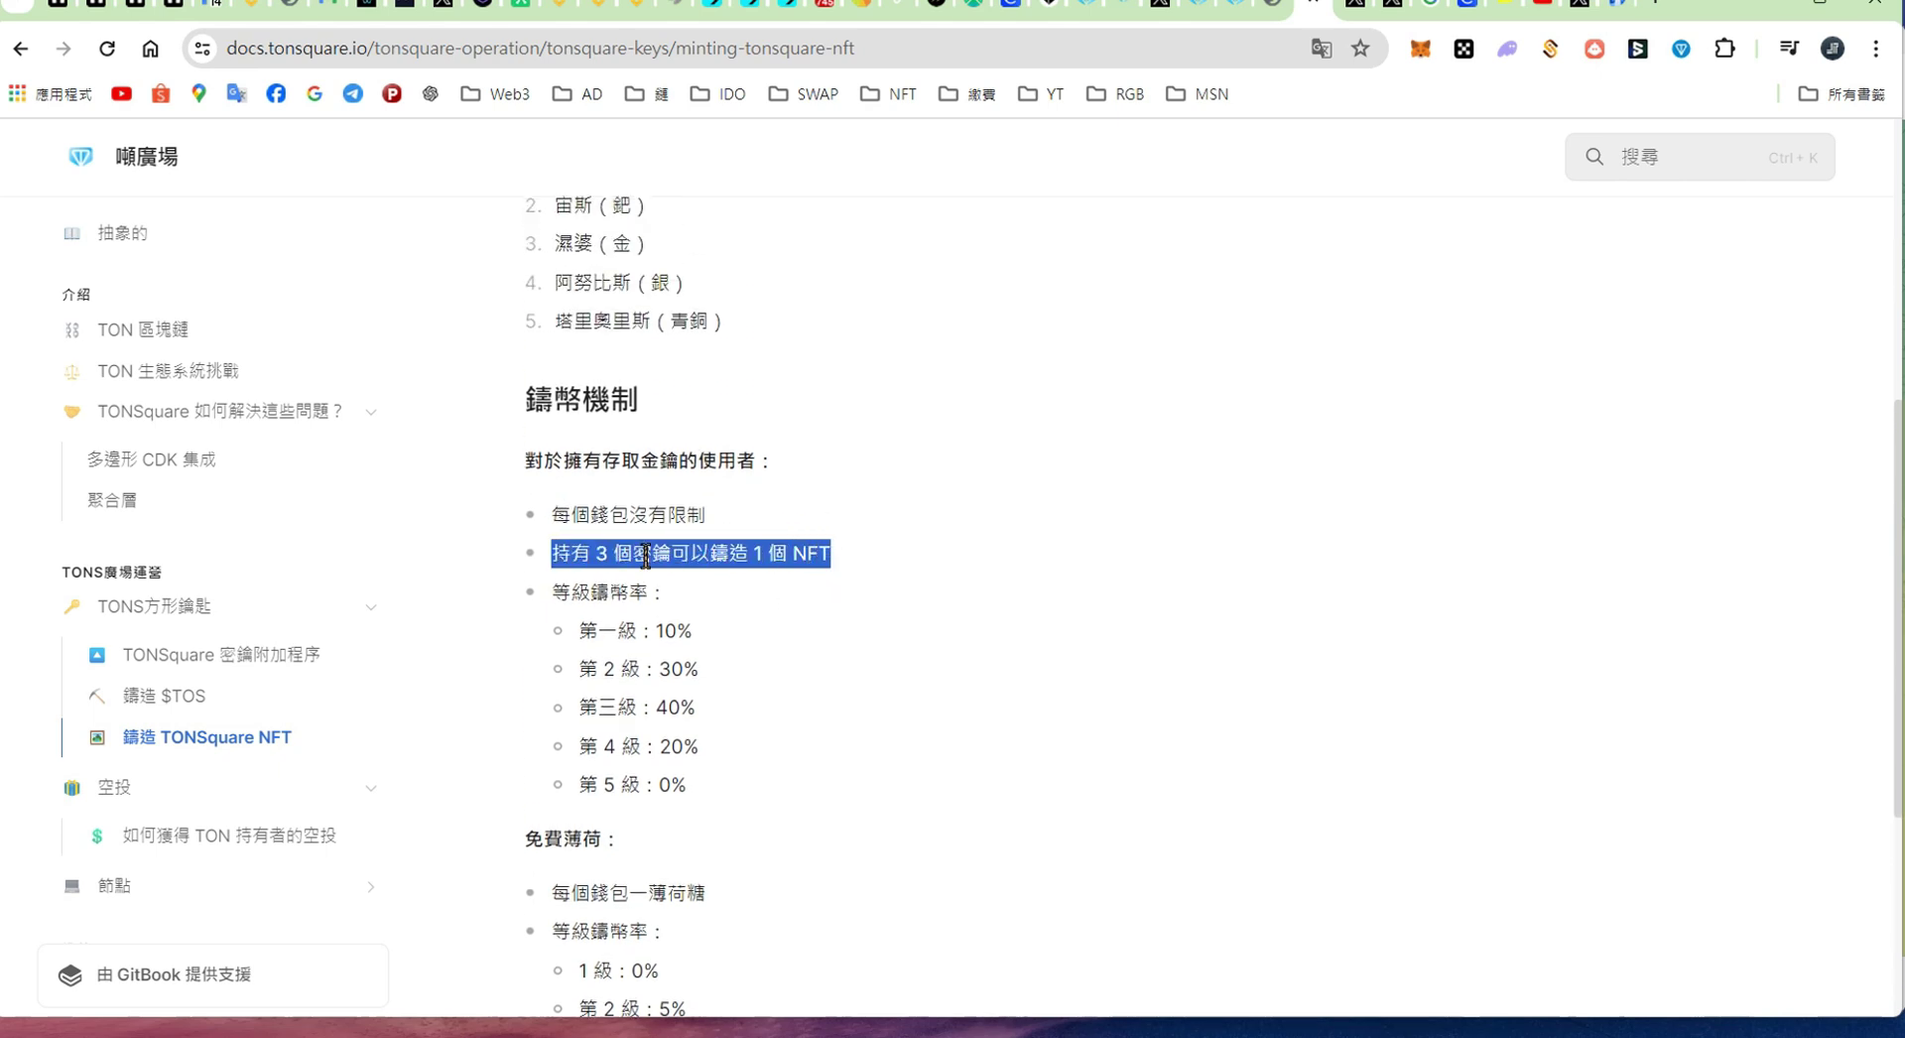
{"action": "left_click_drag", "start_coordinate": [553, 553], "coordinate": [831, 554]}
{"action": "left_click", "coordinate": [839, 551]}
{"action": "scroll", "coordinate": [640, 628], "scroll_direction": "up", "scroll_amount": 1}
Step: Examine the access key holders' minting rates against the tier list, highlighting the tier 1, tier 2 and tier 3 rates
{"action": "left_click_drag", "start_coordinate": [563, 640], "coordinate": [722, 668]}
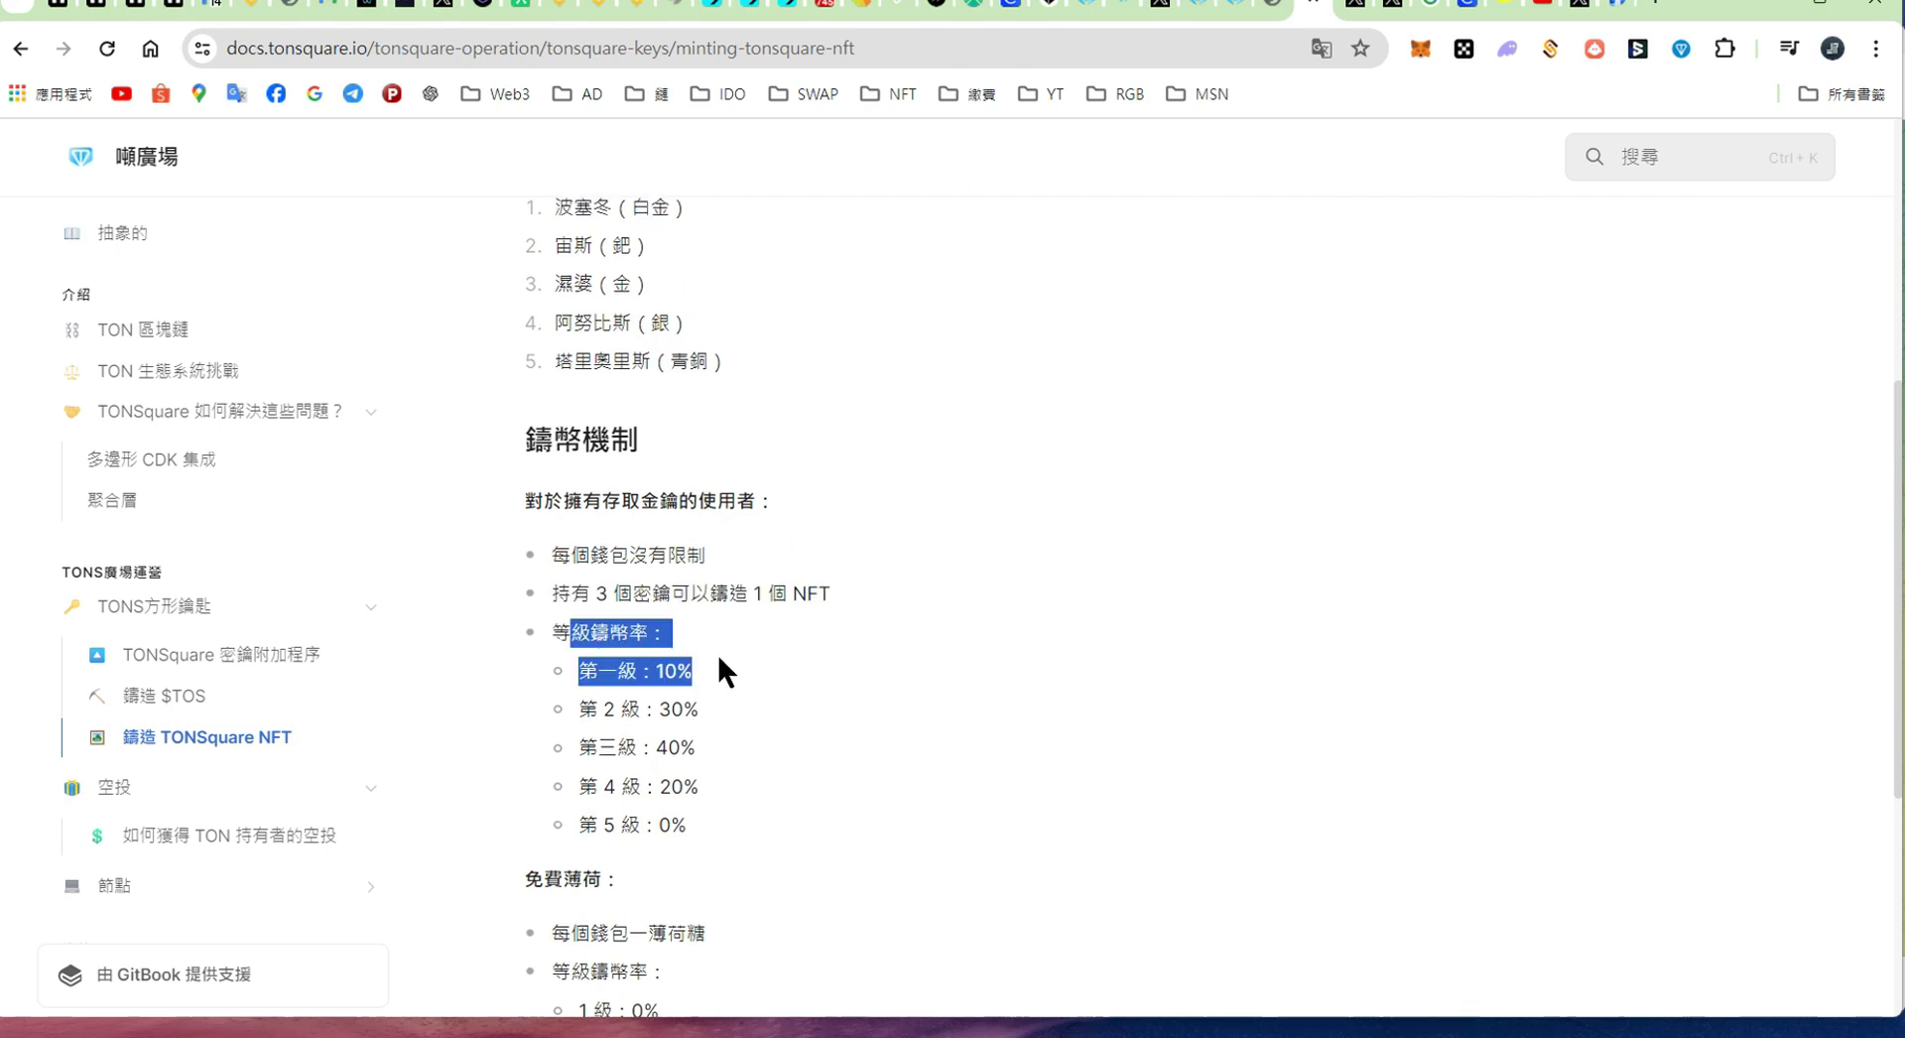
{"action": "left_click", "coordinate": [637, 677]}
{"action": "scroll", "coordinate": [645, 591], "scroll_direction": "up", "scroll_amount": 3}
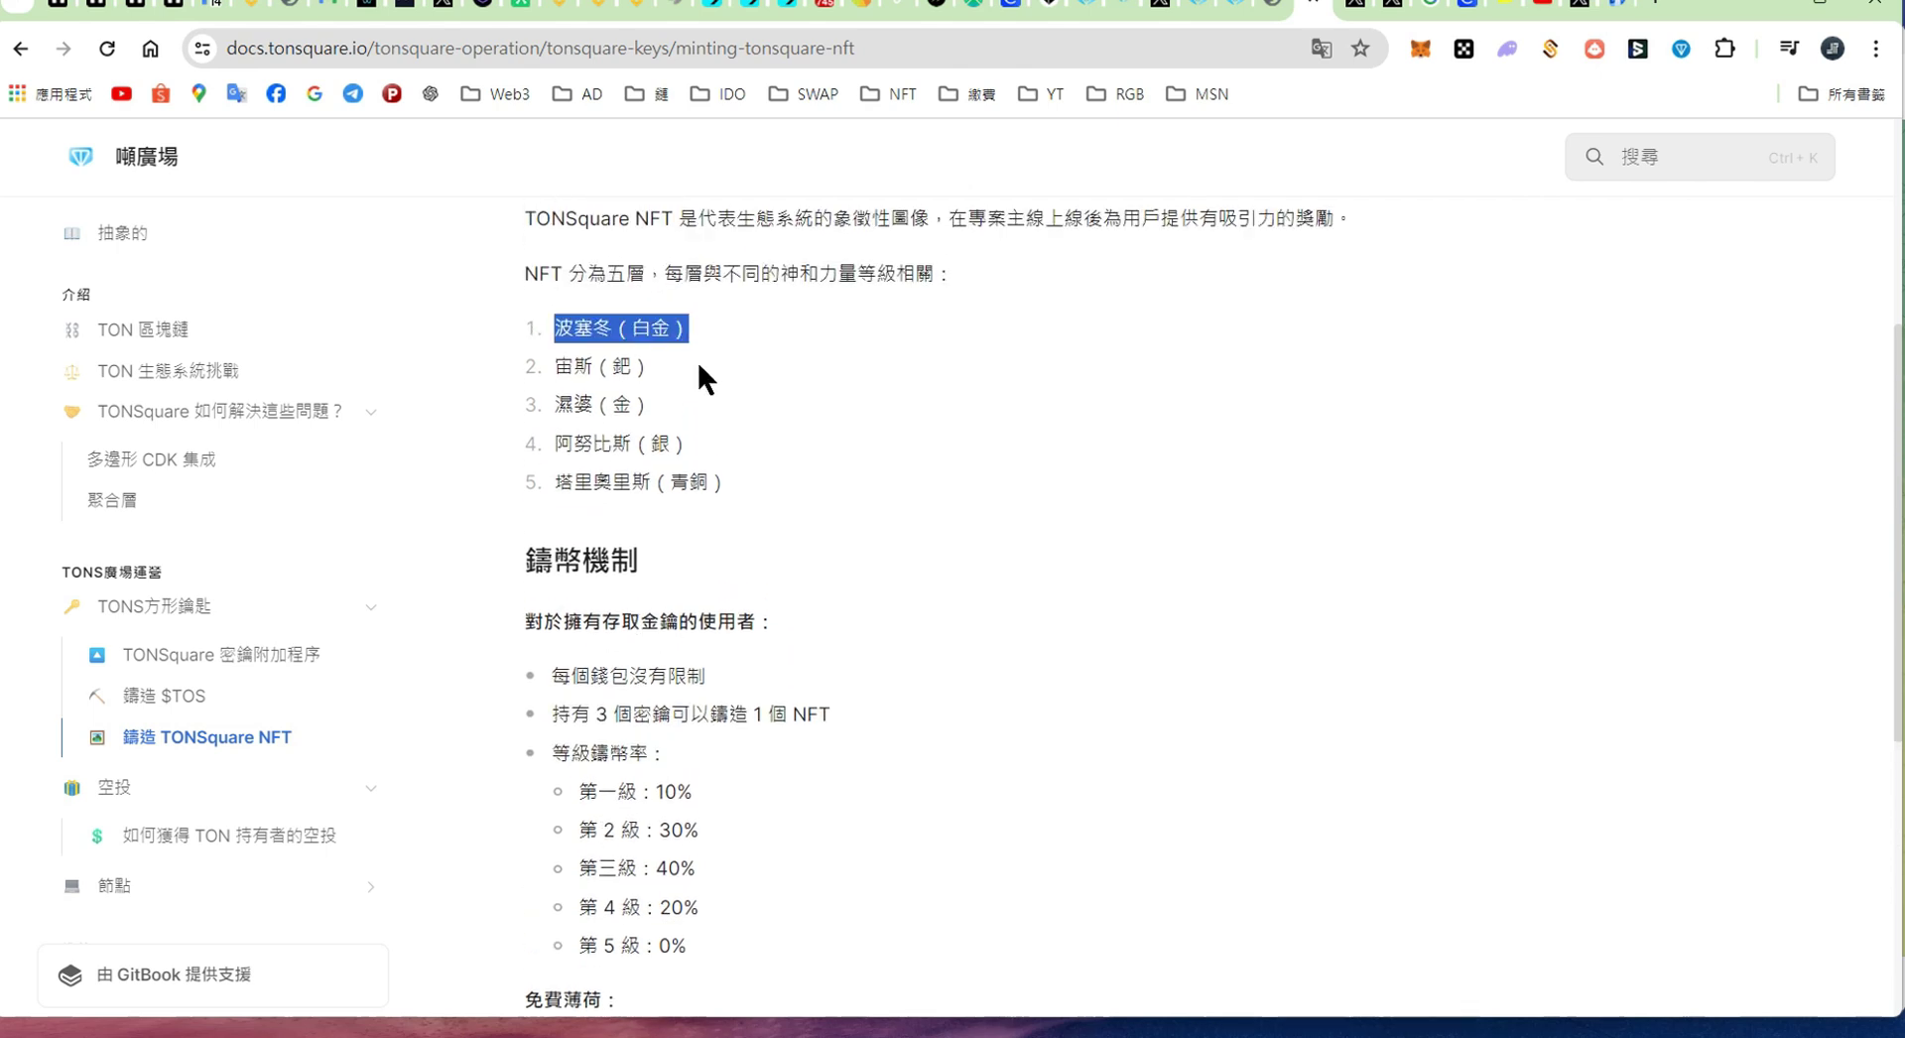
{"action": "left_click_drag", "start_coordinate": [695, 796], "coordinate": [574, 789]}
{"action": "scroll", "coordinate": [742, 817], "scroll_direction": "down", "scroll_amount": 6}
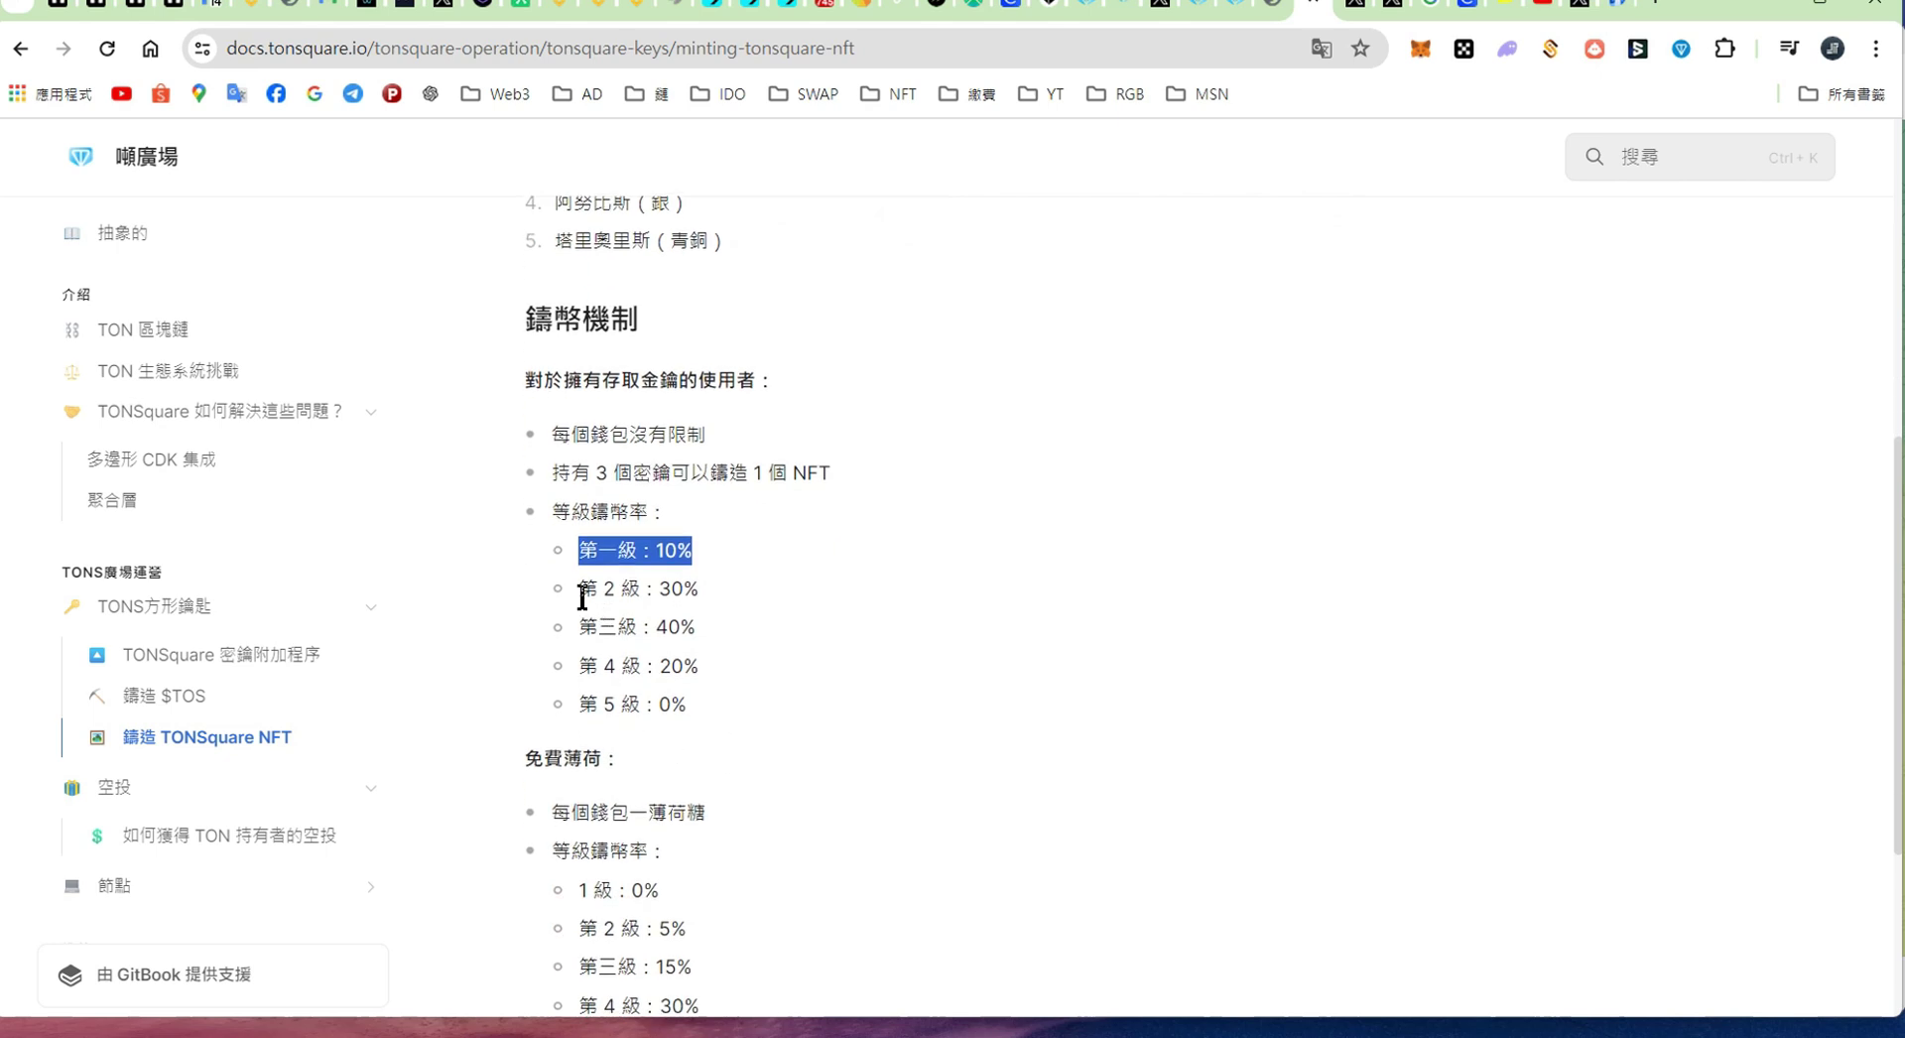
{"action": "left_click_drag", "start_coordinate": [575, 590], "coordinate": [712, 591]}
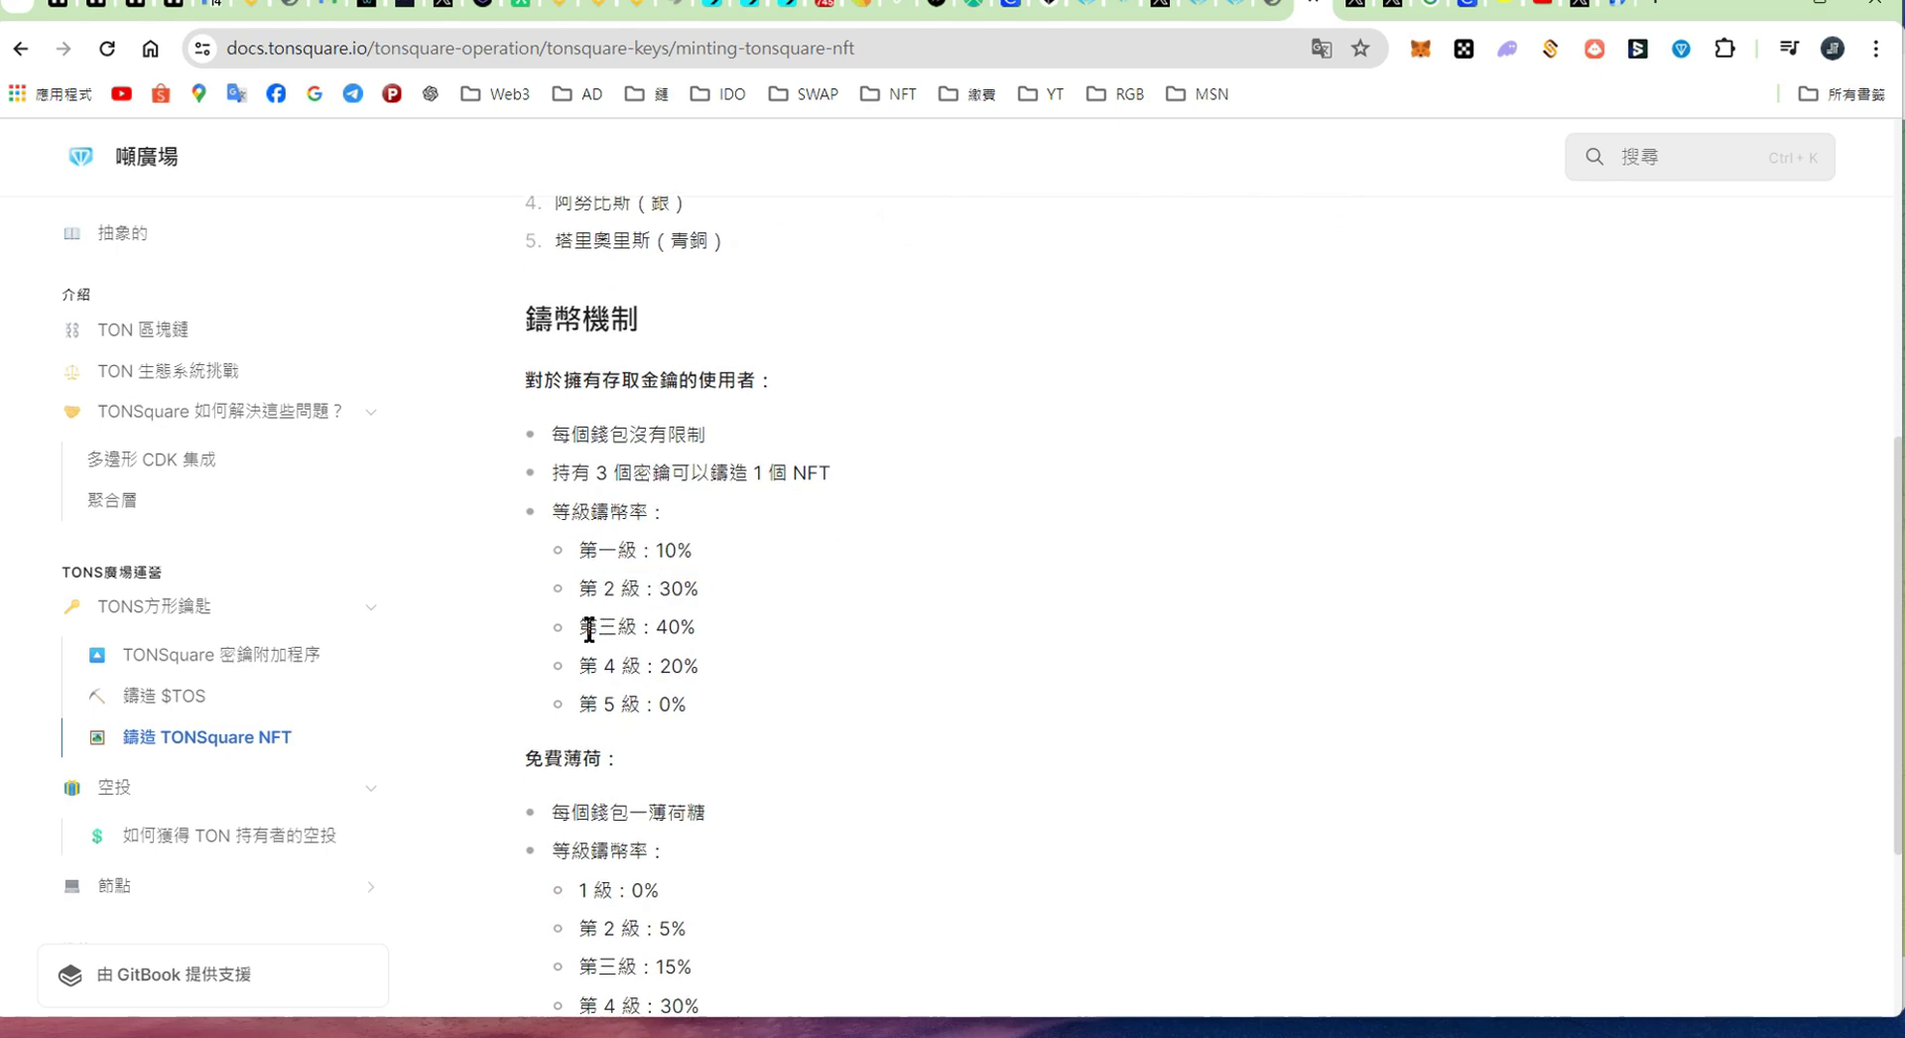
{"action": "left_click_drag", "start_coordinate": [581, 627], "coordinate": [697, 628]}
{"action": "scroll", "coordinate": [689, 756], "scroll_direction": "down", "scroll_amount": 5}
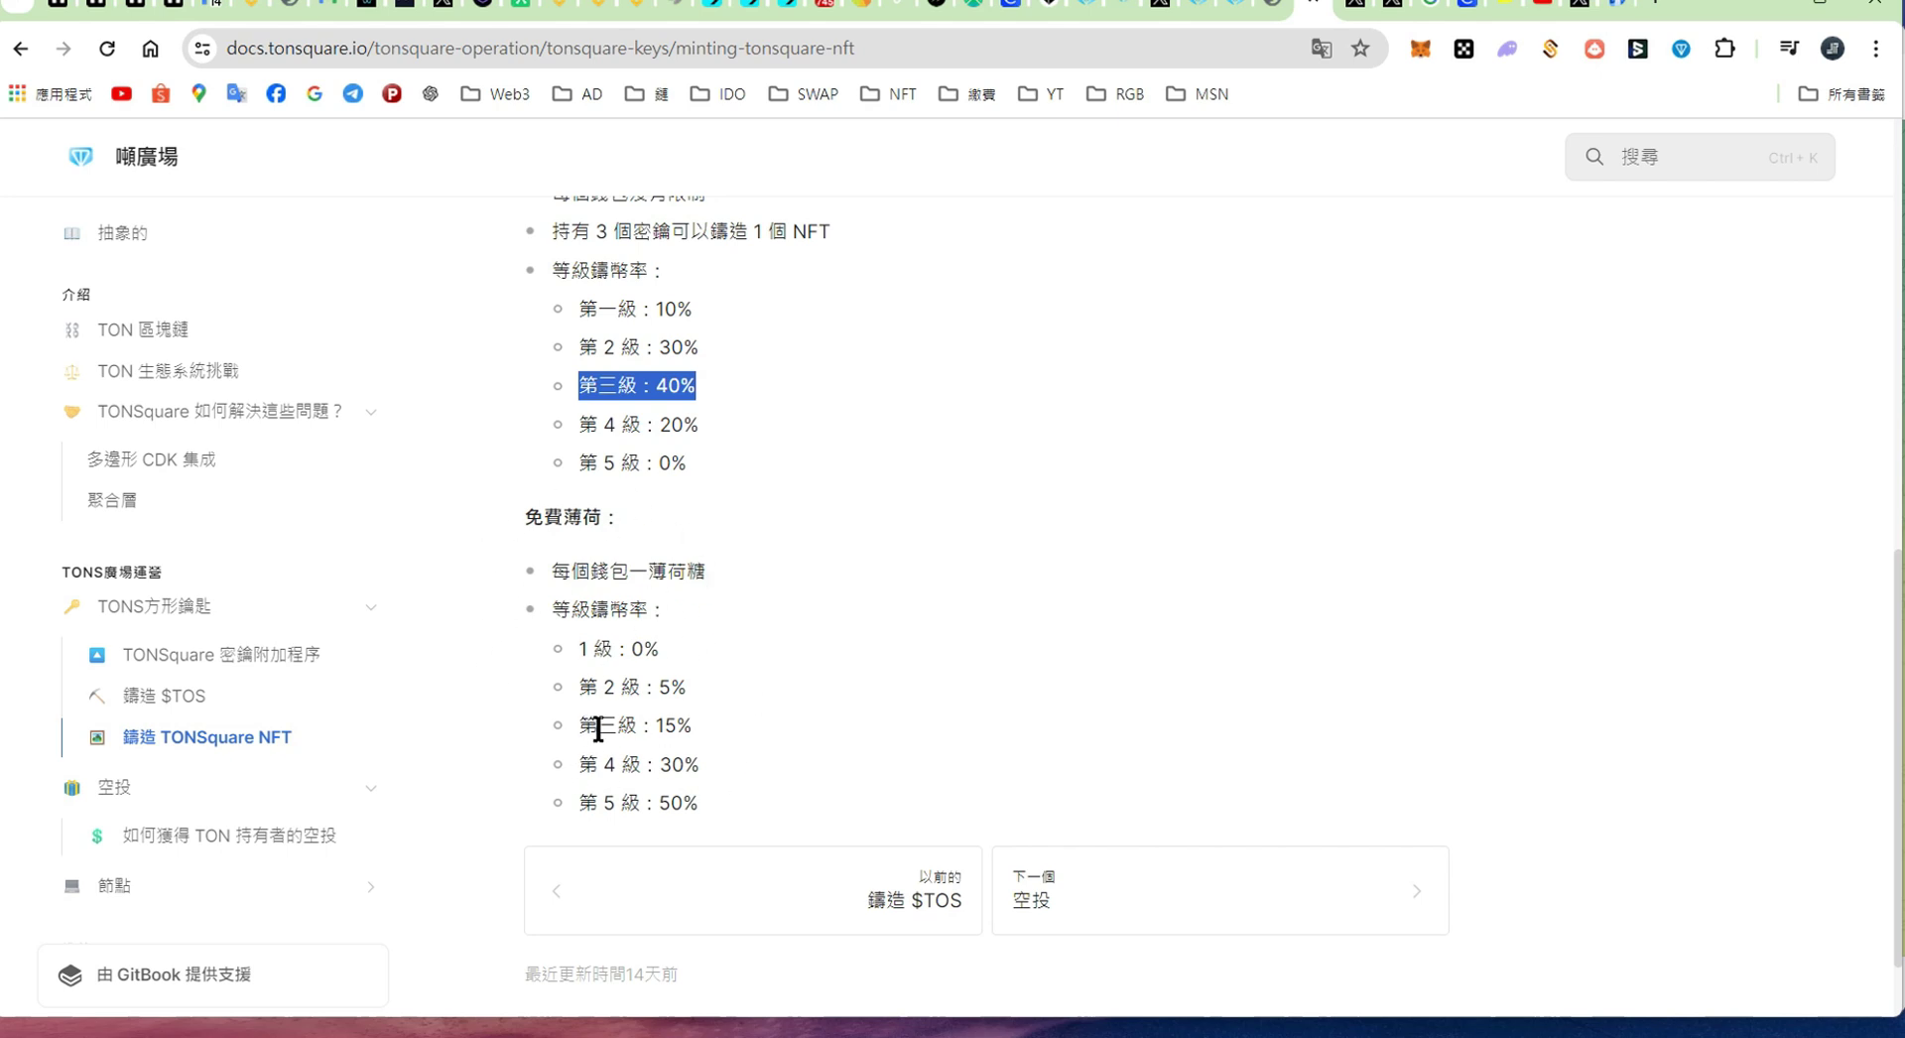
Step: Examine the free mint tier rates, highlighting tier 2, and compare them with the key holders' rates
{"action": "left_click_drag", "start_coordinate": [569, 647], "coordinate": [539, 685]}
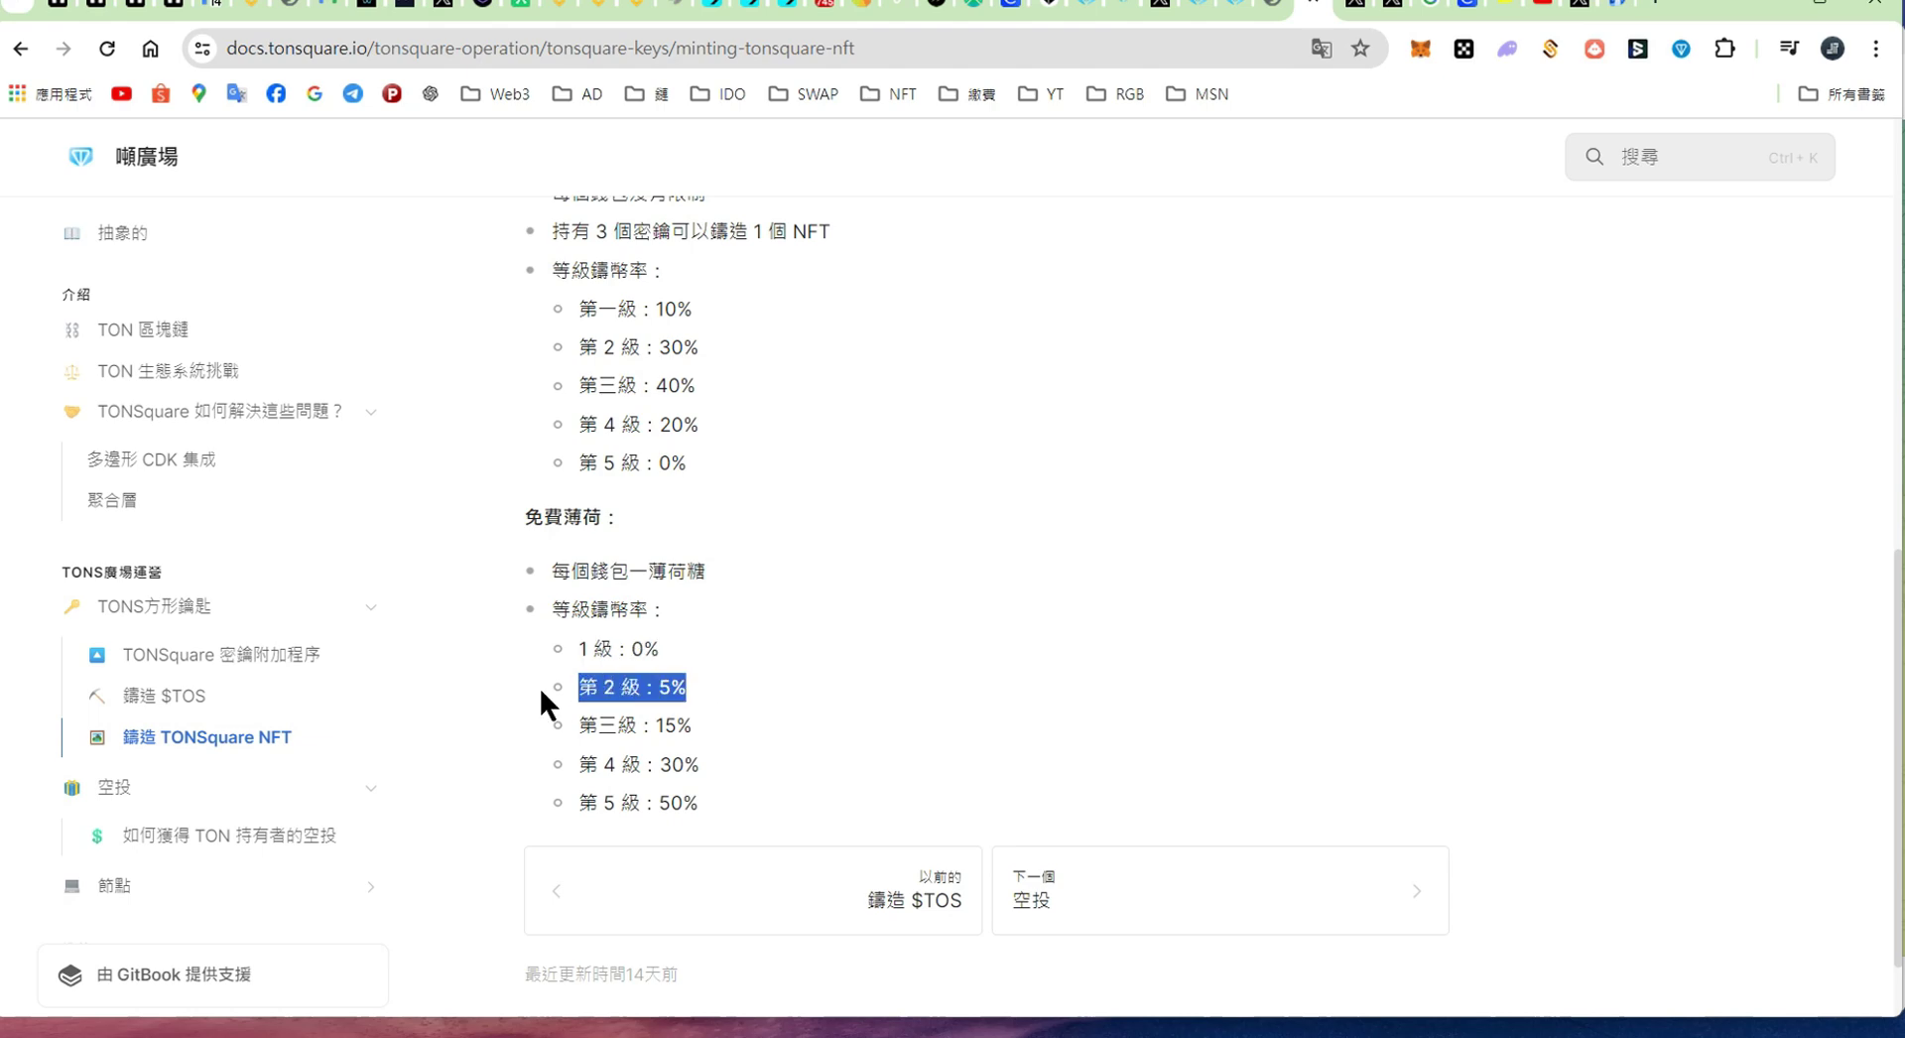
{"action": "scroll", "coordinate": [782, 699], "scroll_direction": "up", "scroll_amount": 1}
{"action": "scroll", "coordinate": [783, 707], "scroll_direction": "up", "scroll_amount": 2}
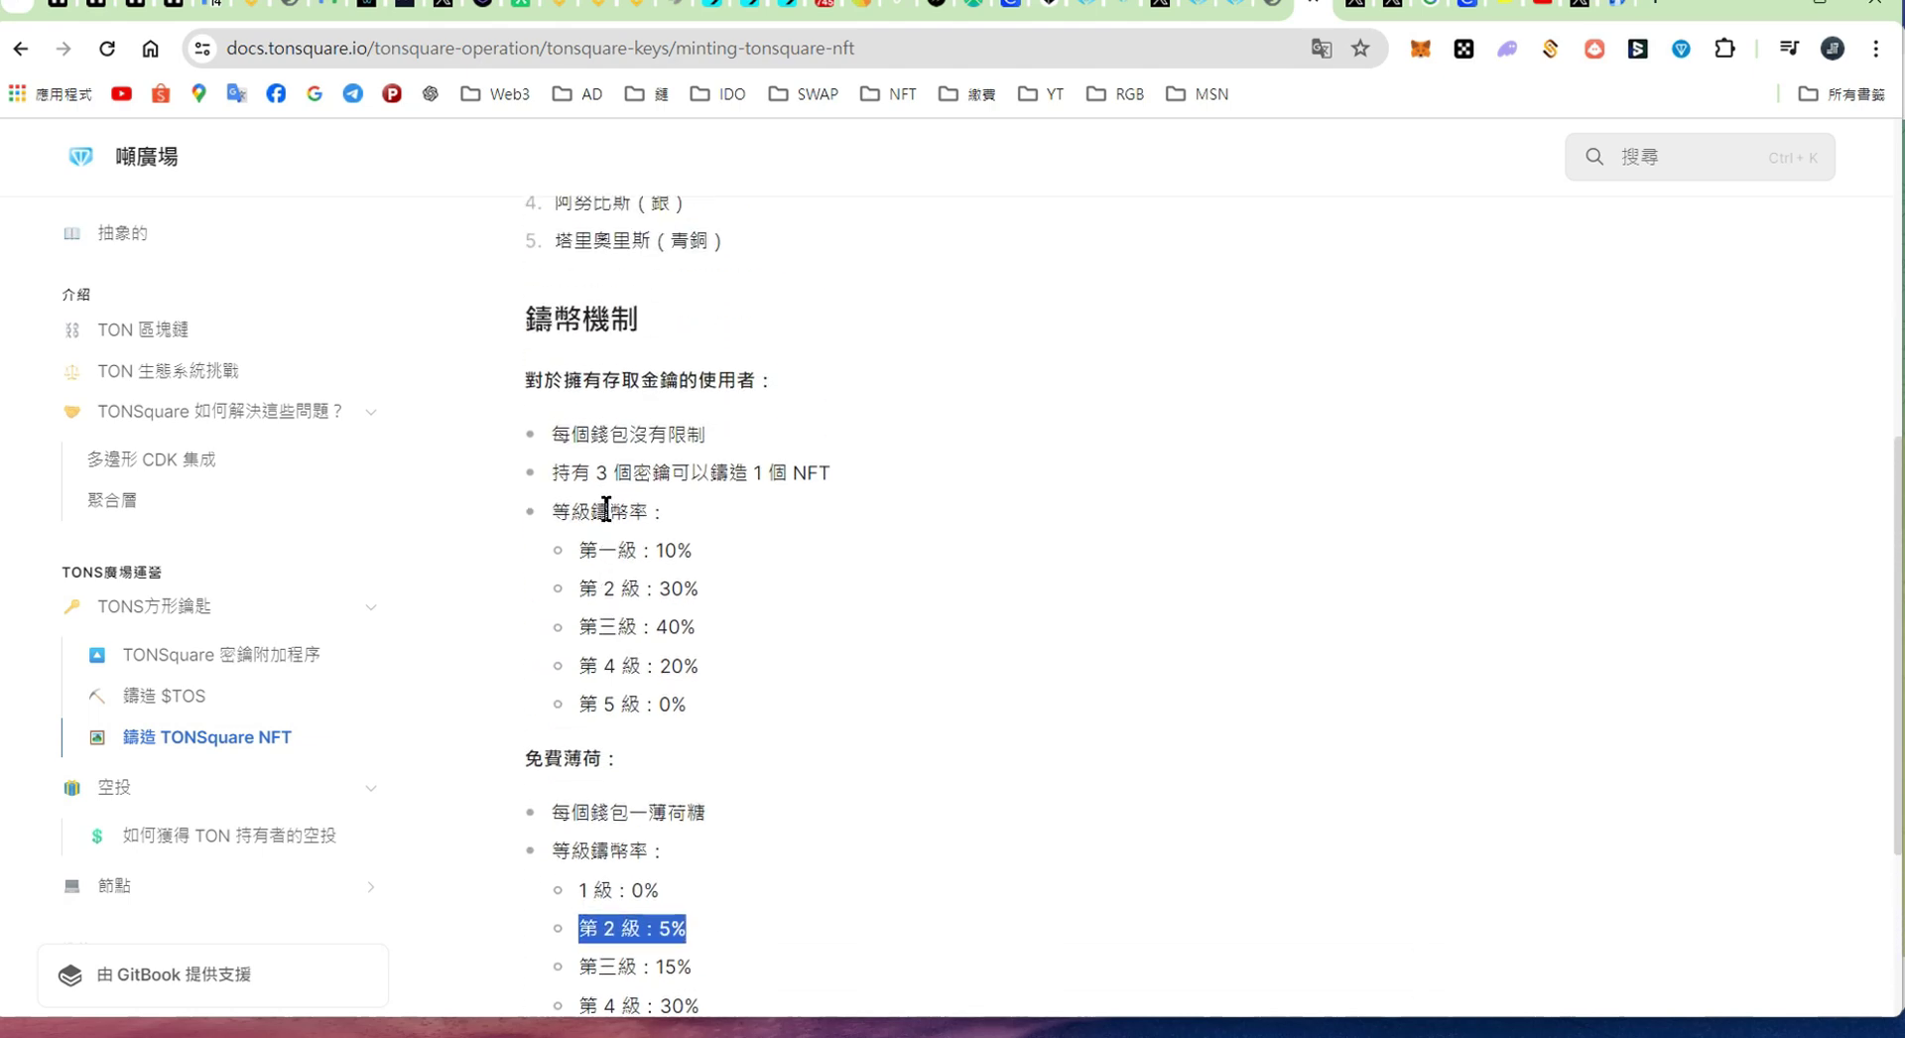
{"action": "scroll", "coordinate": [619, 511], "scroll_direction": "up", "scroll_amount": 2}
{"action": "scroll", "coordinate": [566, 447], "scroll_direction": "up", "scroll_amount": 1}
{"action": "scroll", "coordinate": [758, 764], "scroll_direction": "down", "scroll_amount": 5}
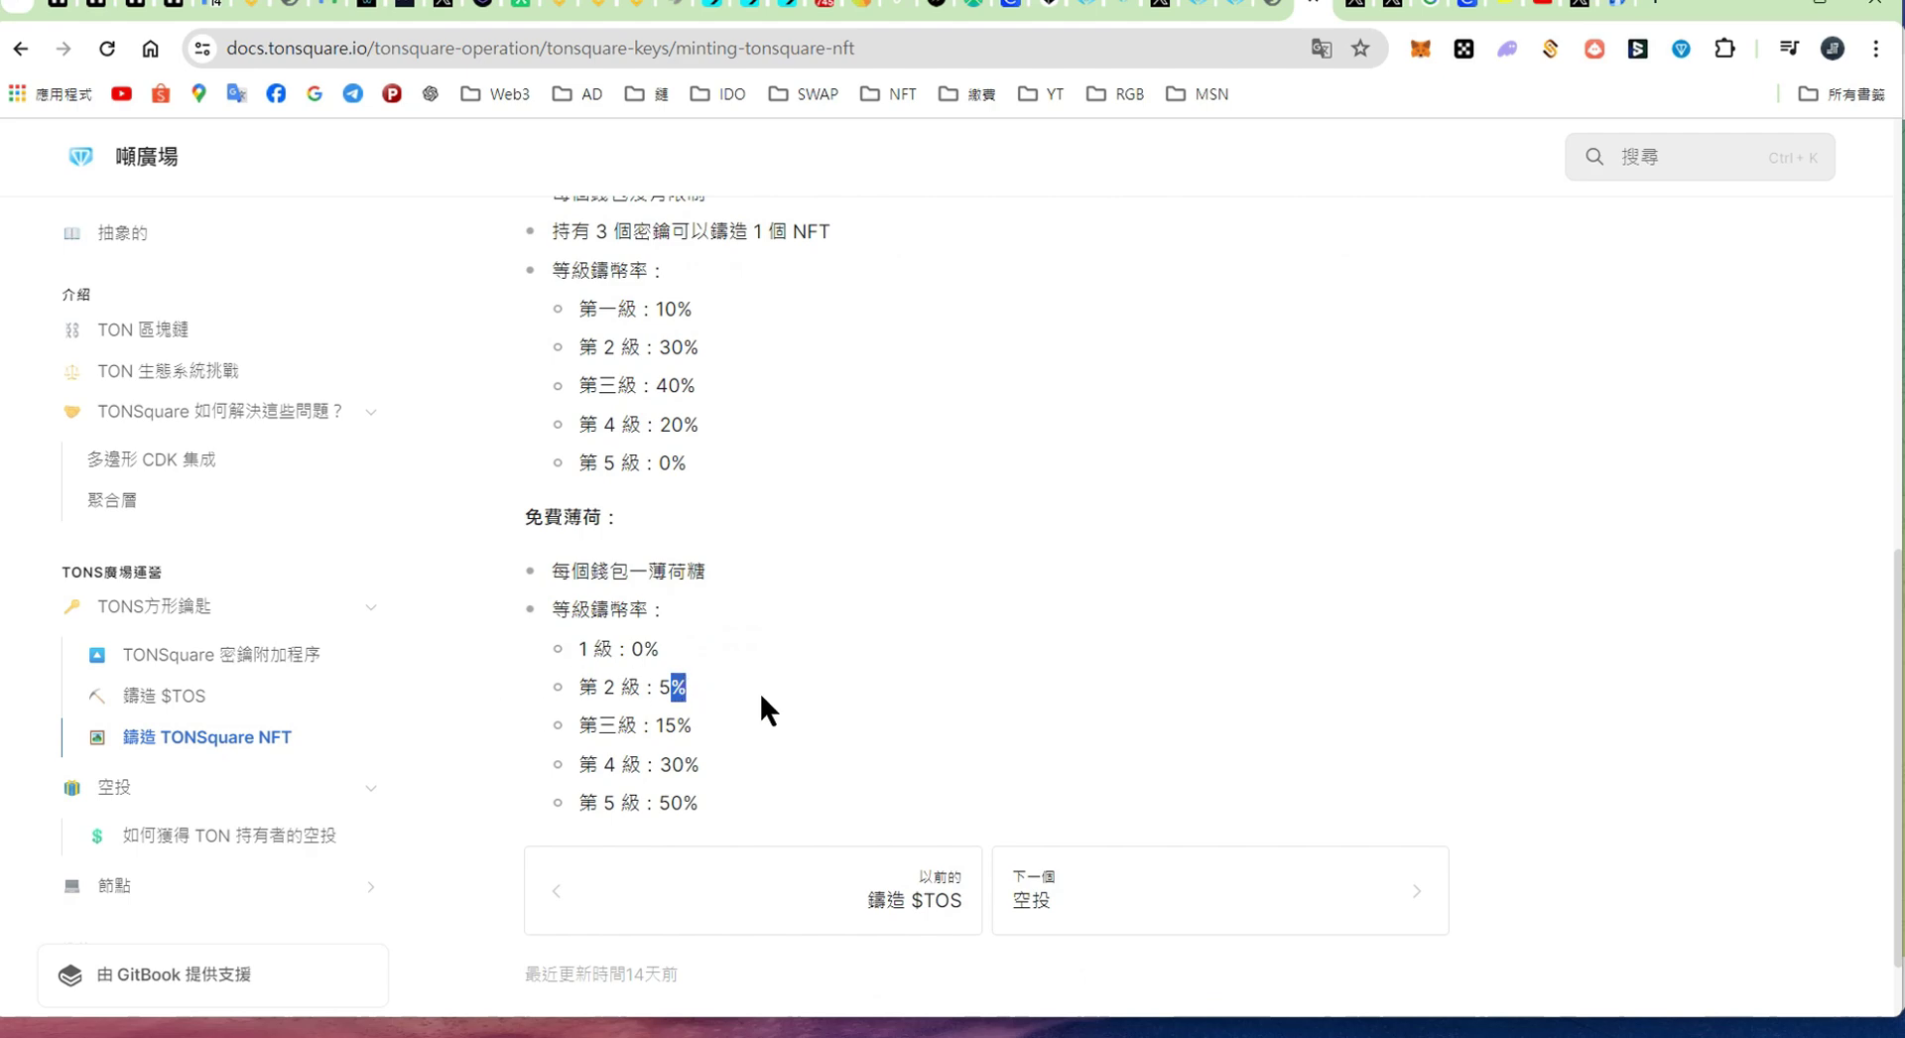
{"action": "scroll", "coordinate": [238, 754], "scroll_direction": "down", "scroll_amount": 3}
Step: Open the access key add-on guide and the TONSquare app's Access Key page, highlighting the Add-on Access Key APY
{"action": "left_click", "coordinate": [209, 630]}
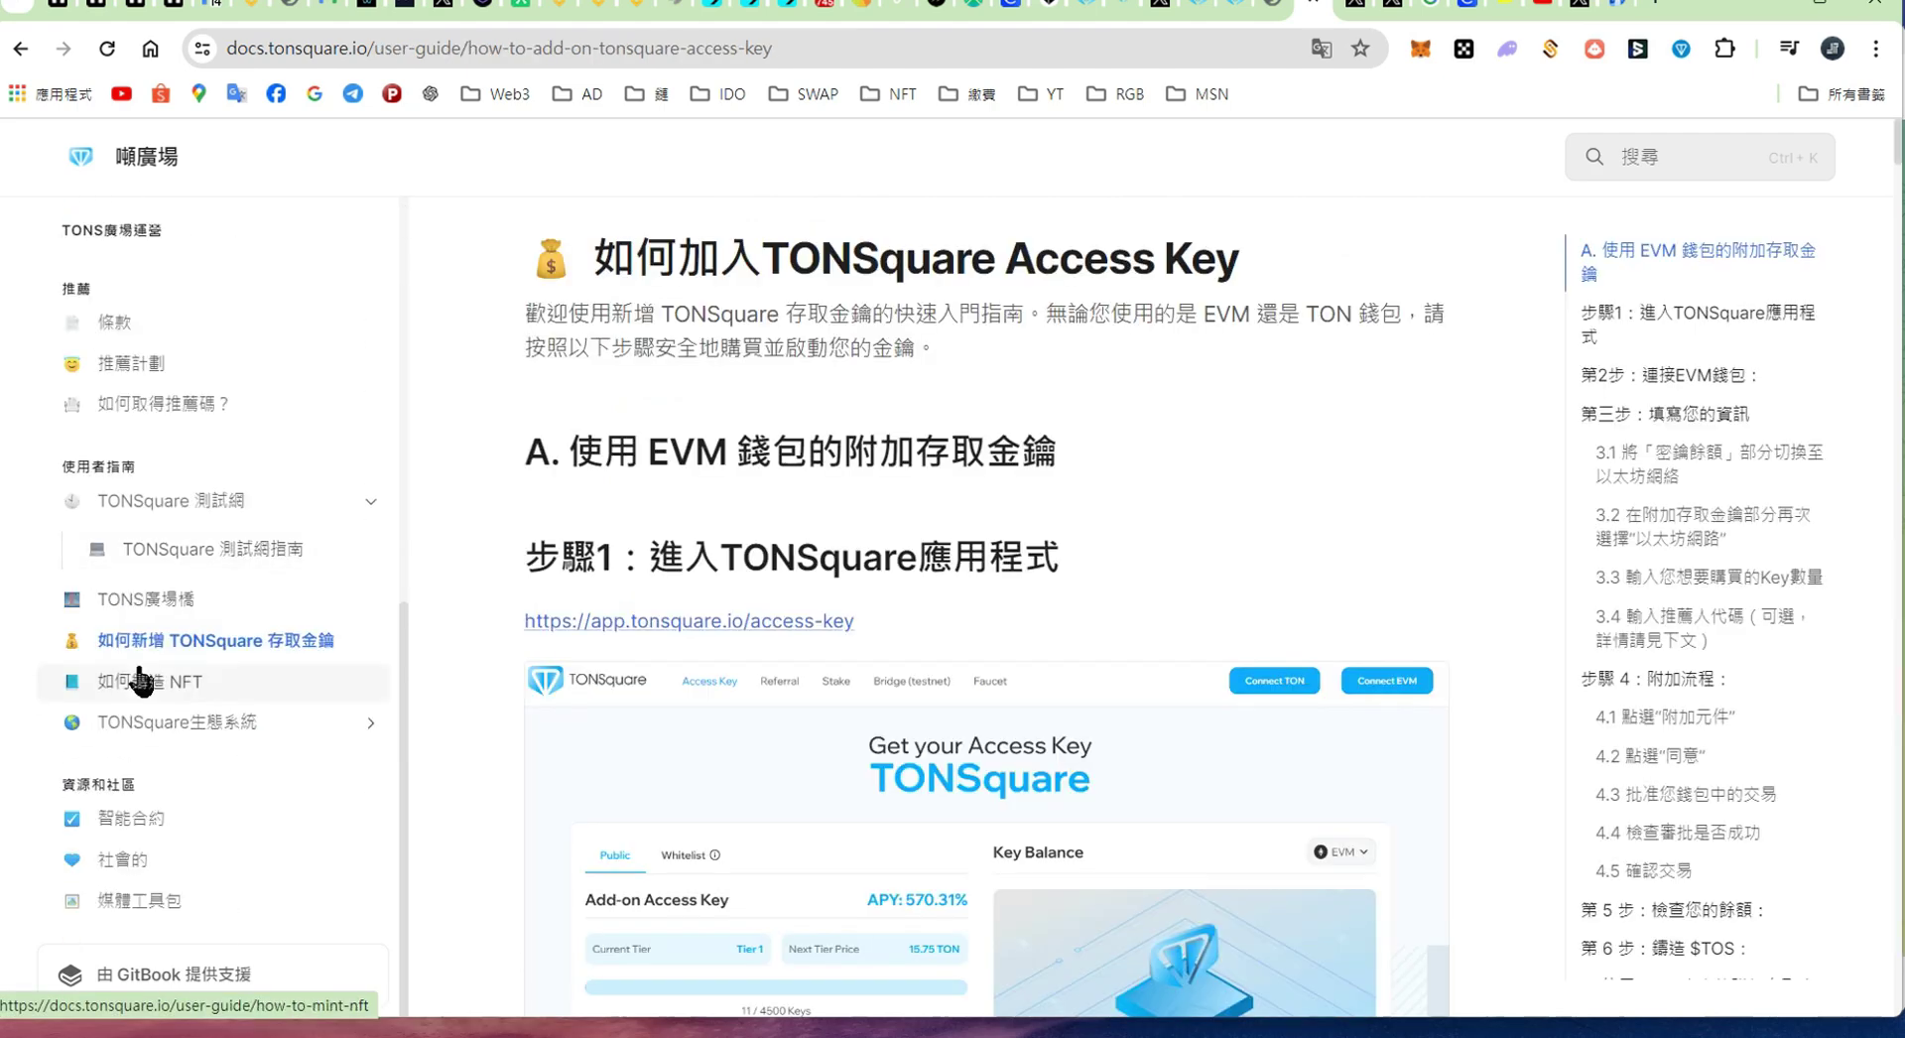
{"action": "left_click", "coordinate": [1226, 8]}
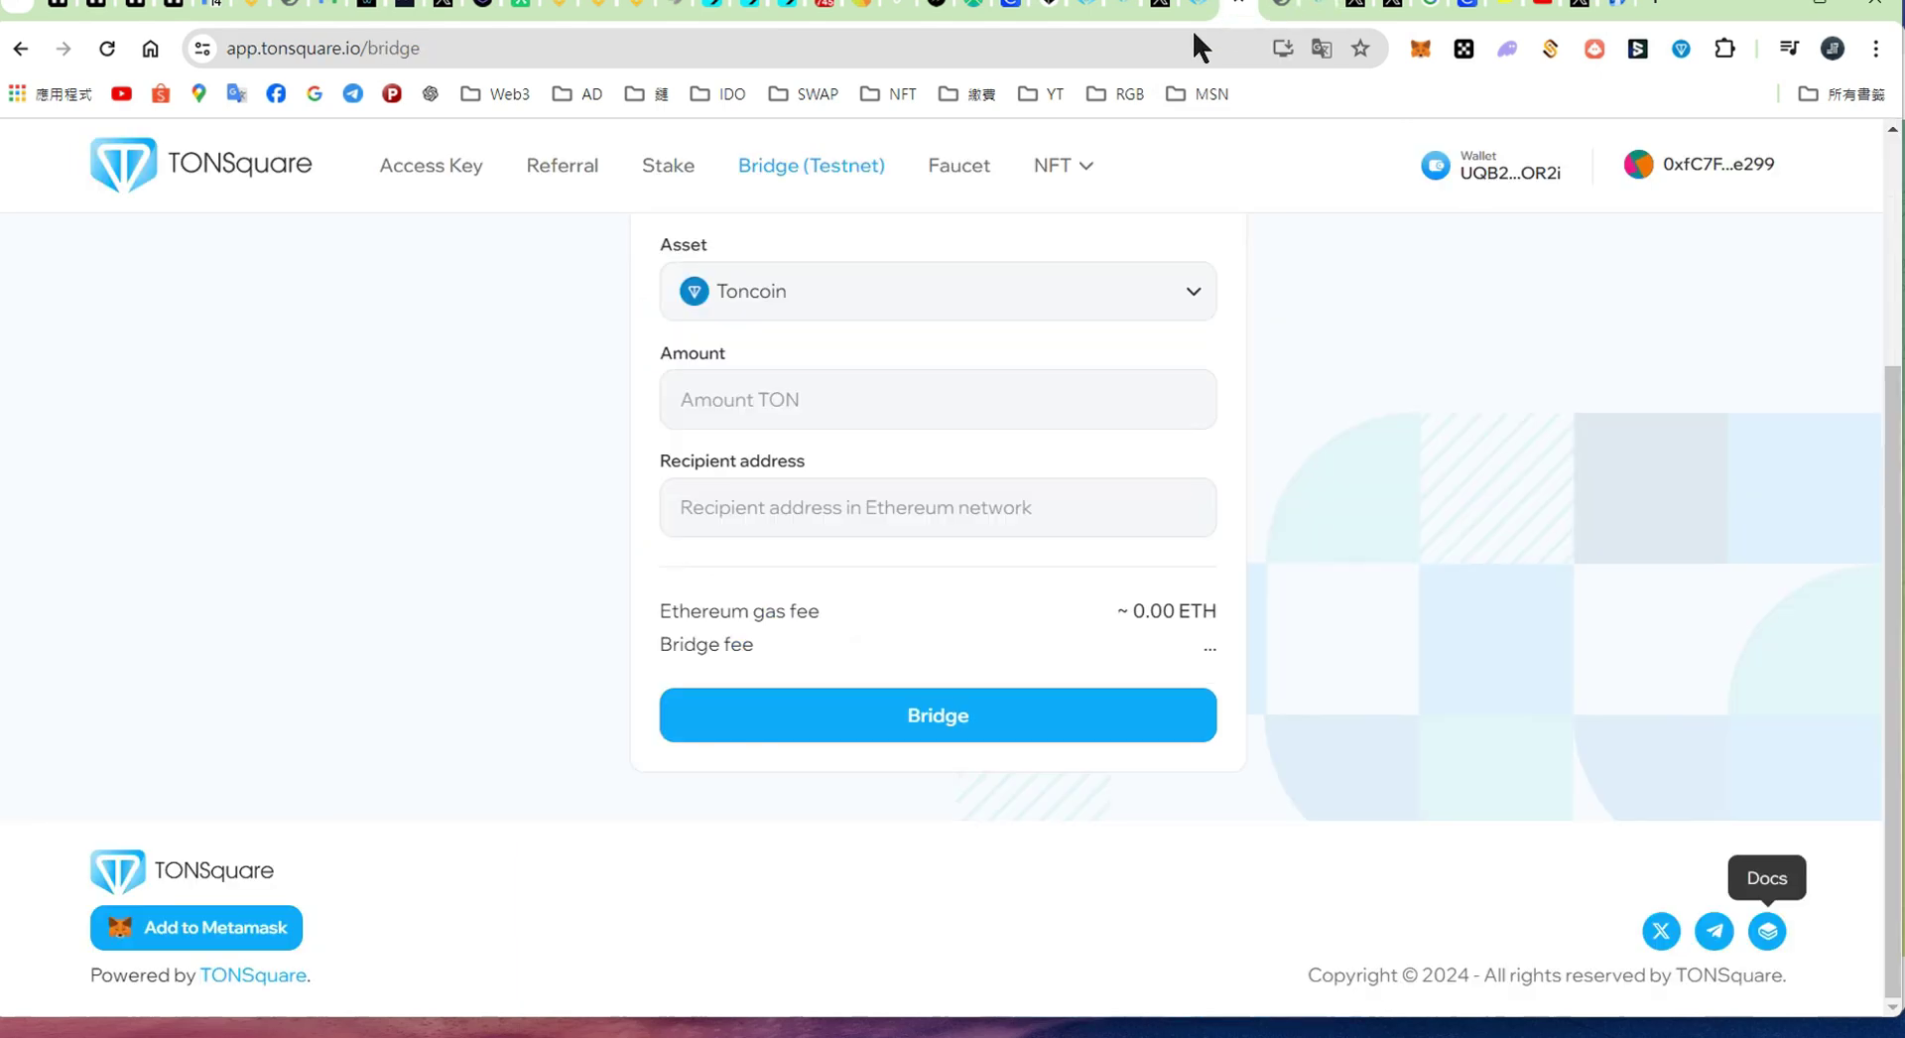
{"action": "left_click", "coordinate": [460, 164]}
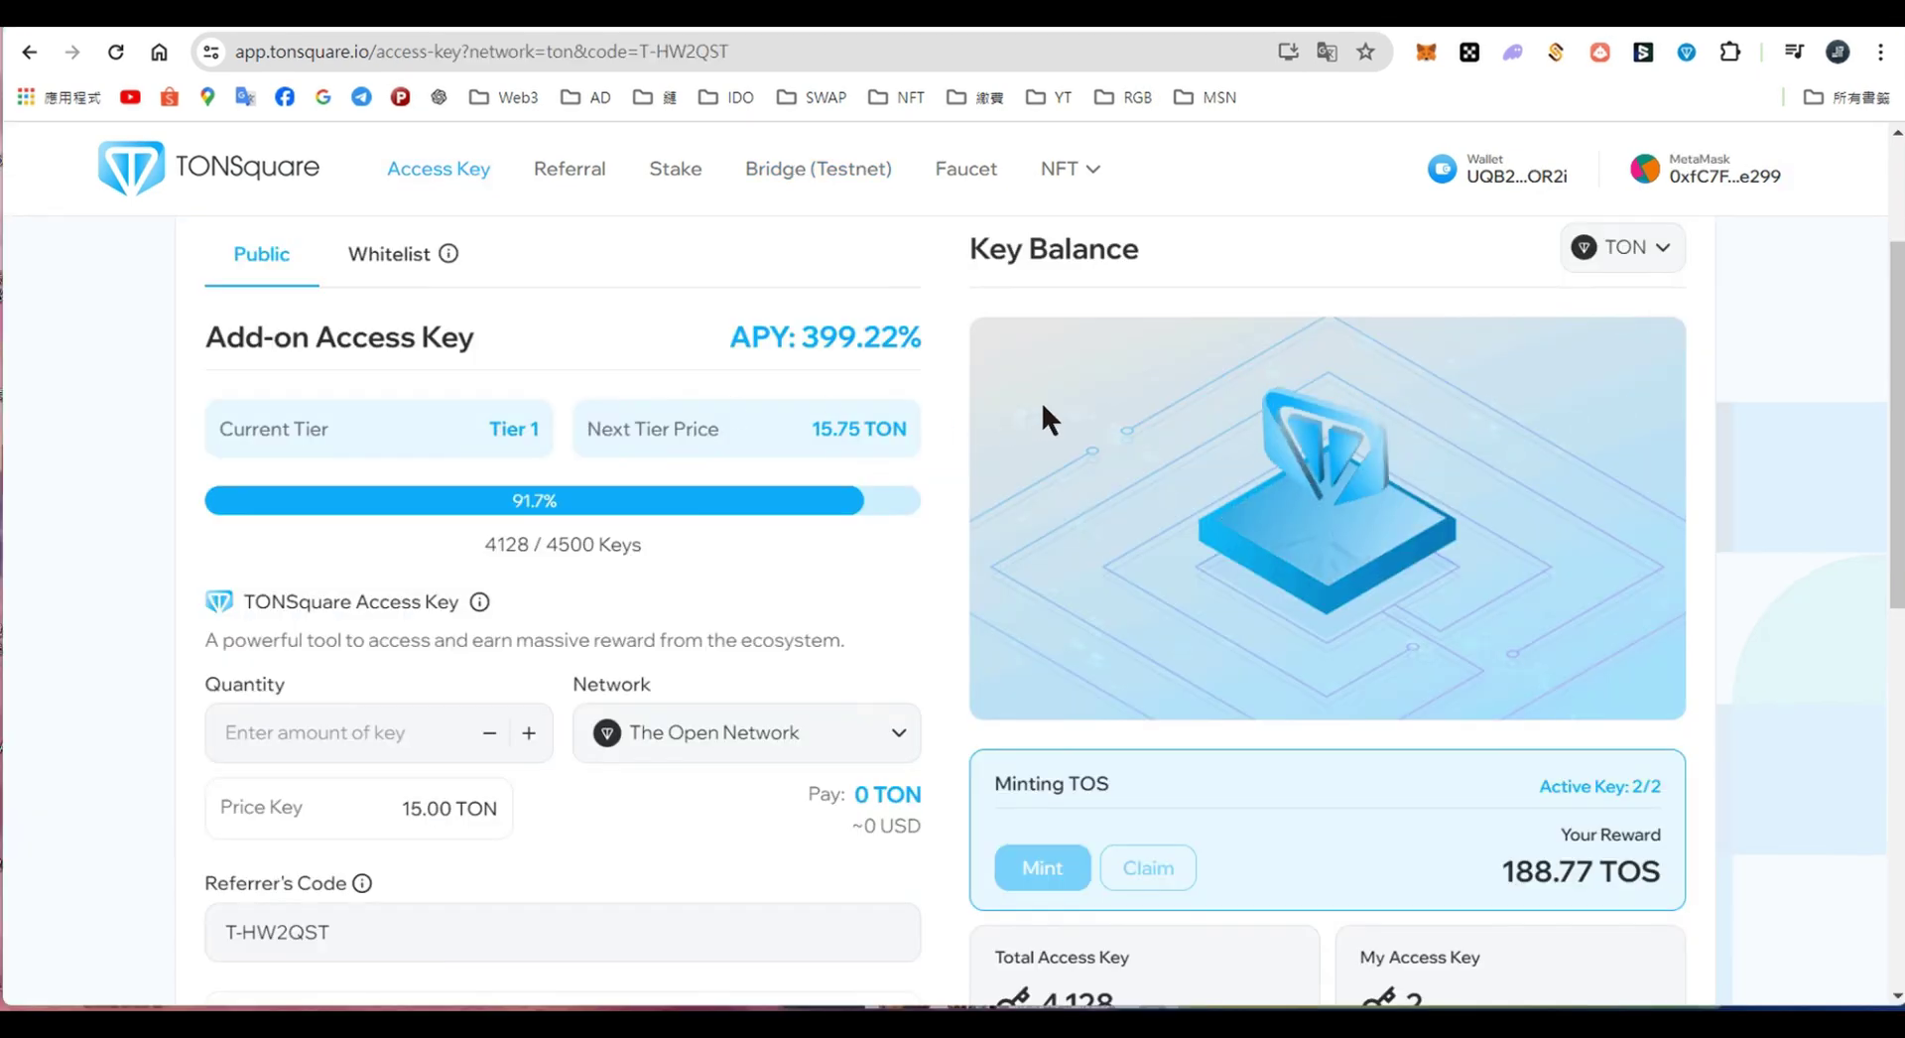
{"action": "left_click_drag", "start_coordinate": [314, 336], "coordinate": [509, 331]}
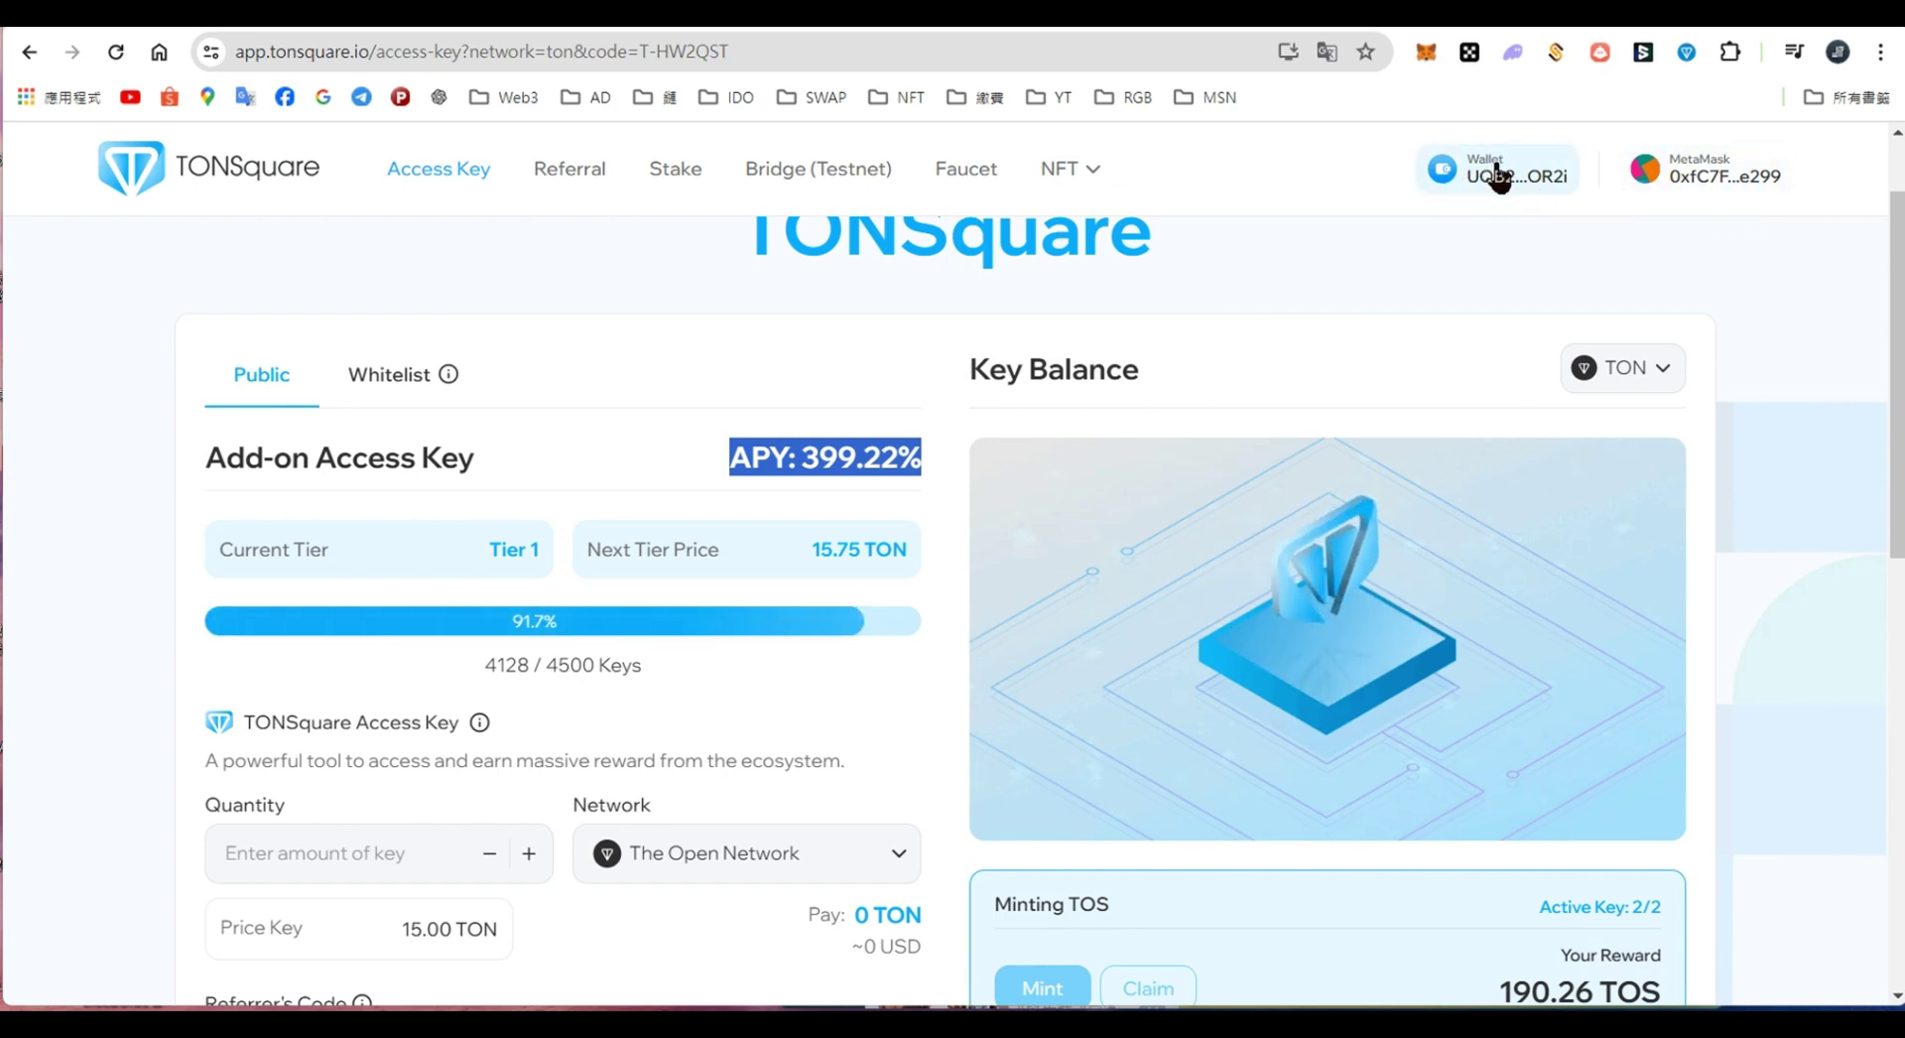
Step: Open the Mint NFT page and examine the Mint NFT and Free Mint NFT cards
{"action": "mouse_move", "coordinate": [1064, 170]}
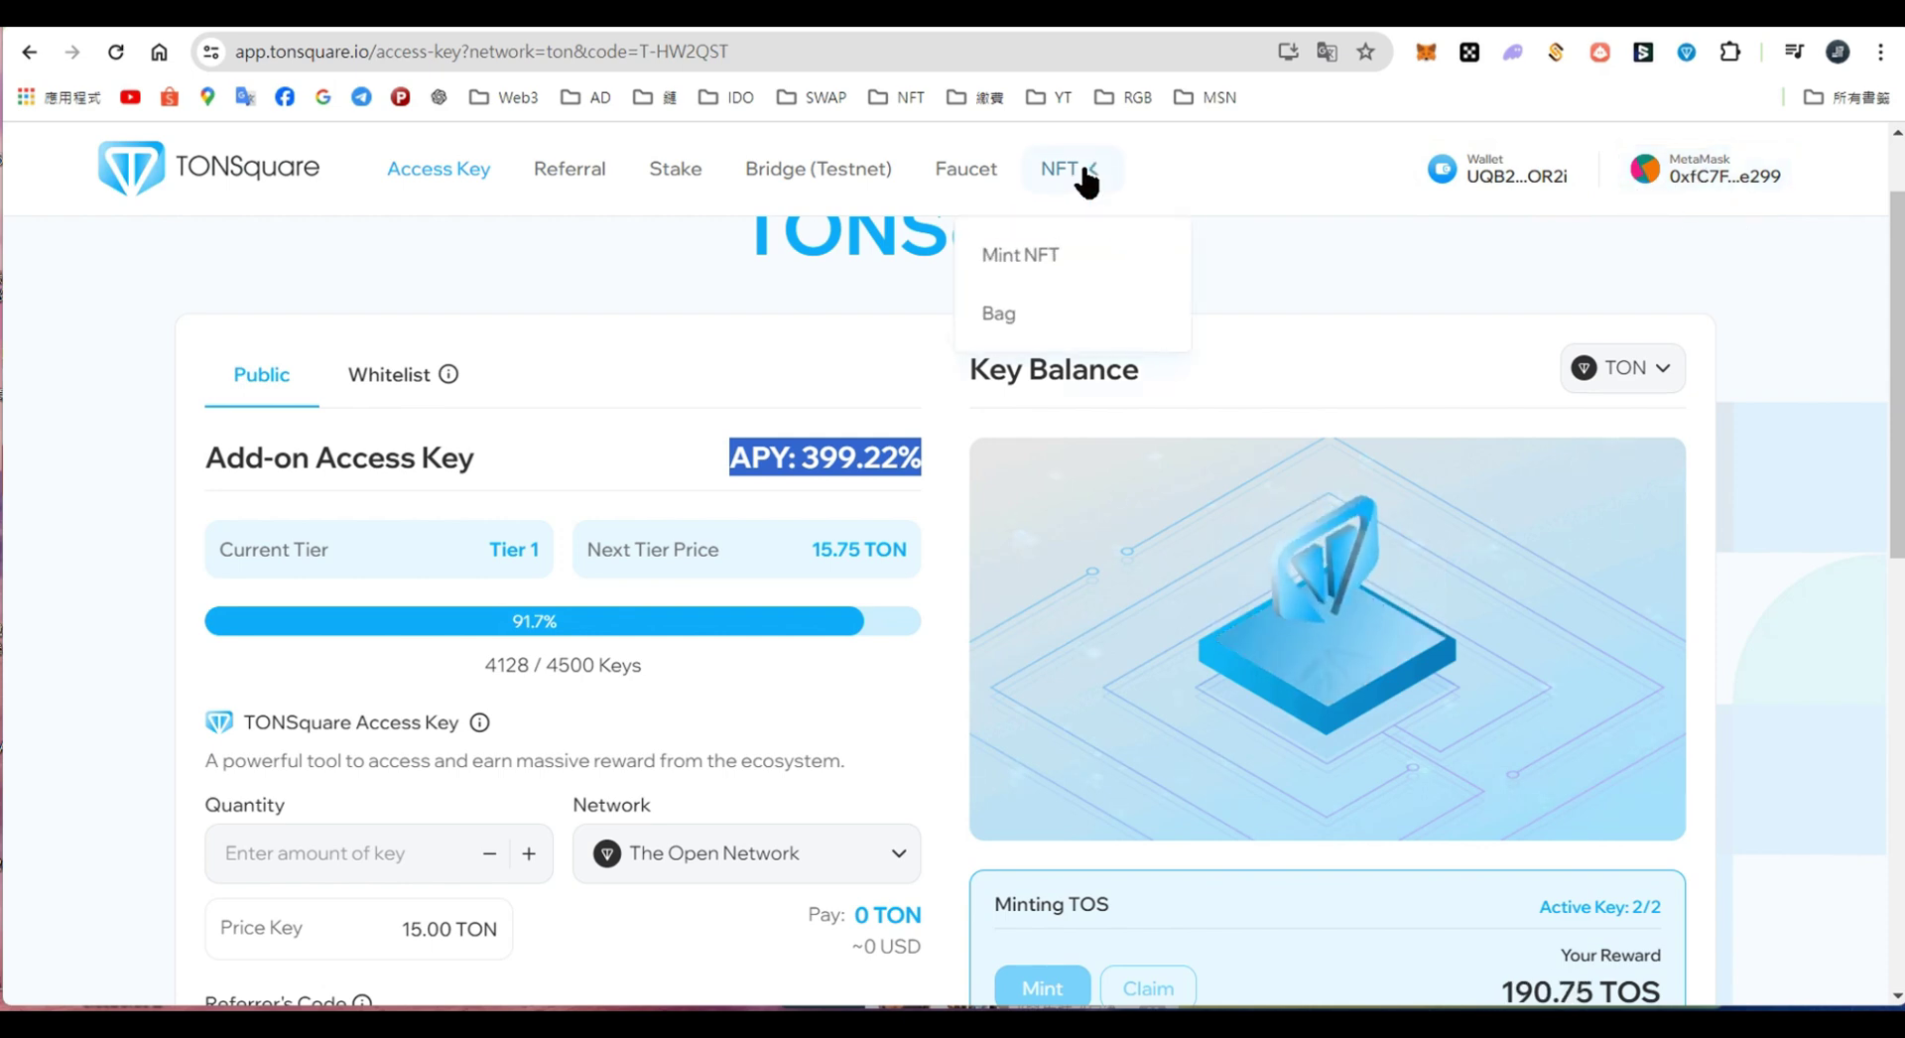
{"action": "left_click", "coordinate": [1046, 245]}
{"action": "scroll", "coordinate": [1312, 446], "scroll_direction": "down", "scroll_amount": 10}
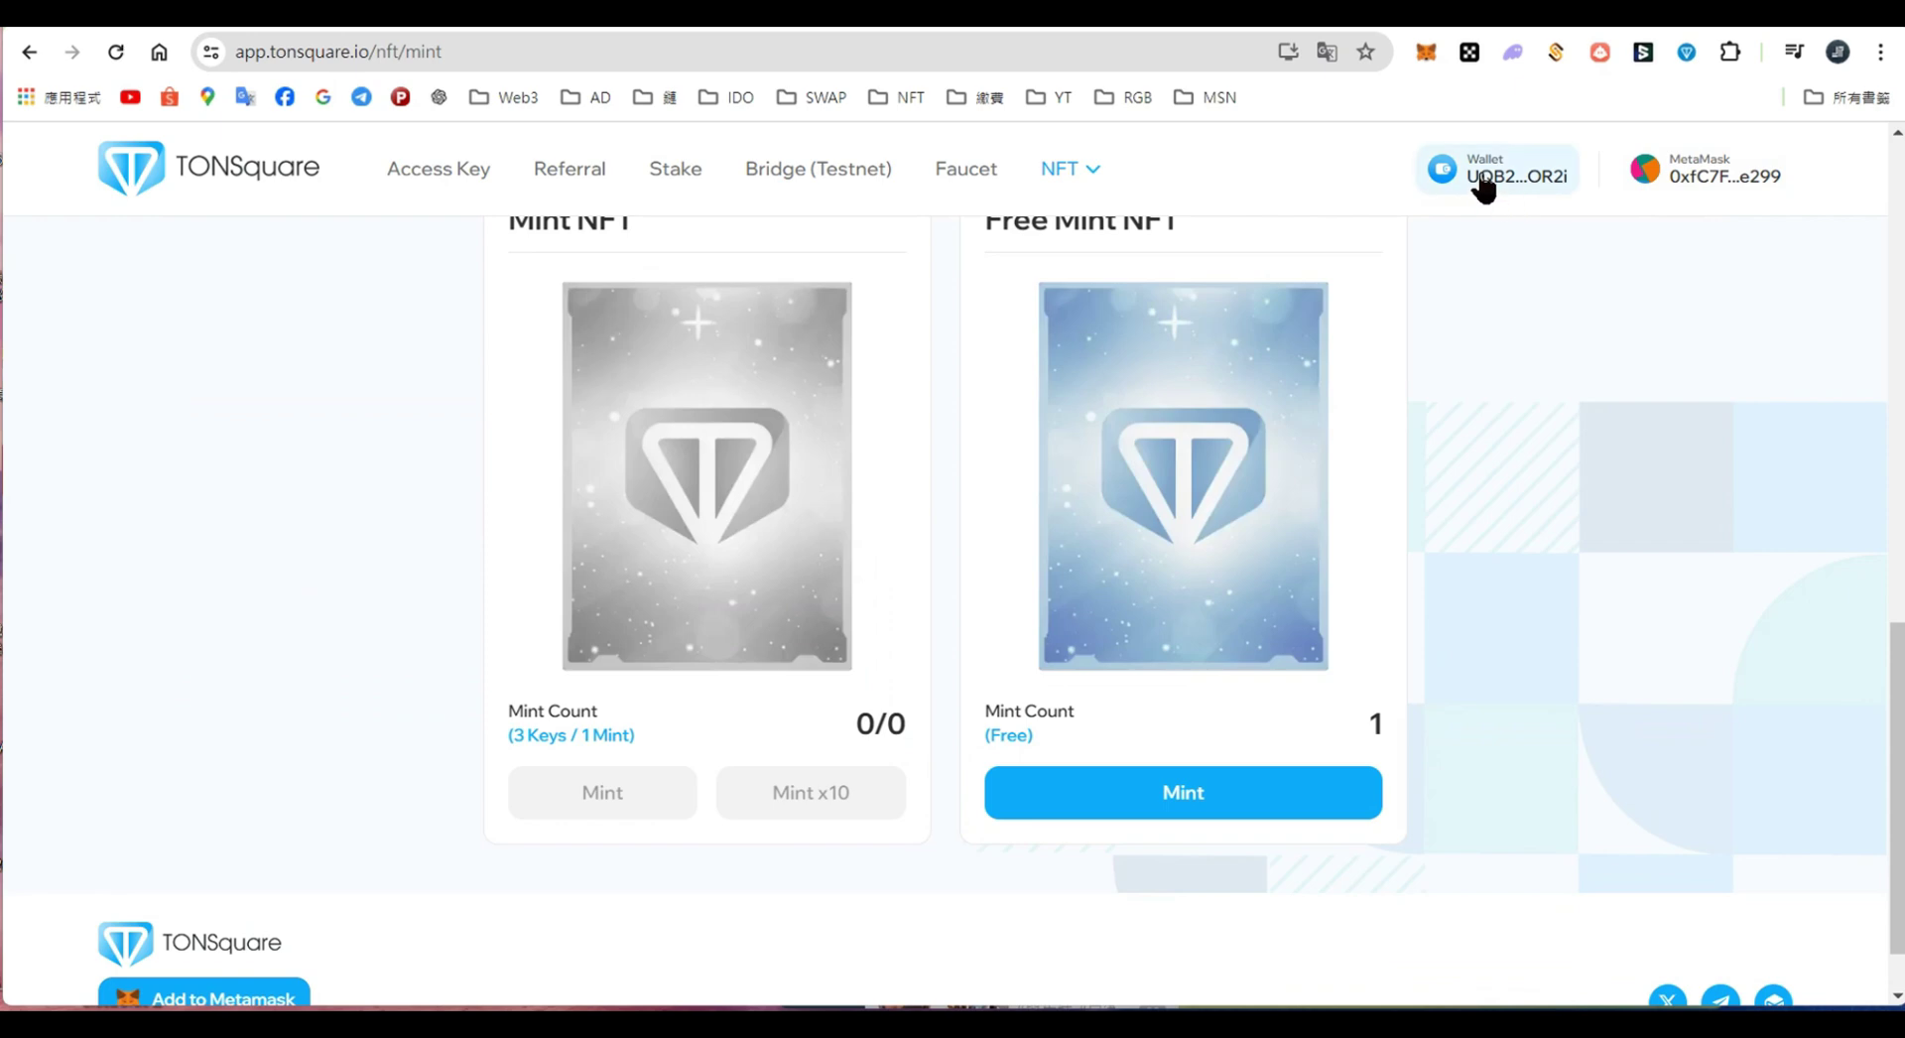
Step: Return to the Access Key page, review the tier and key price, and set the purchase quantity to 1
{"action": "left_click", "coordinate": [417, 179]}
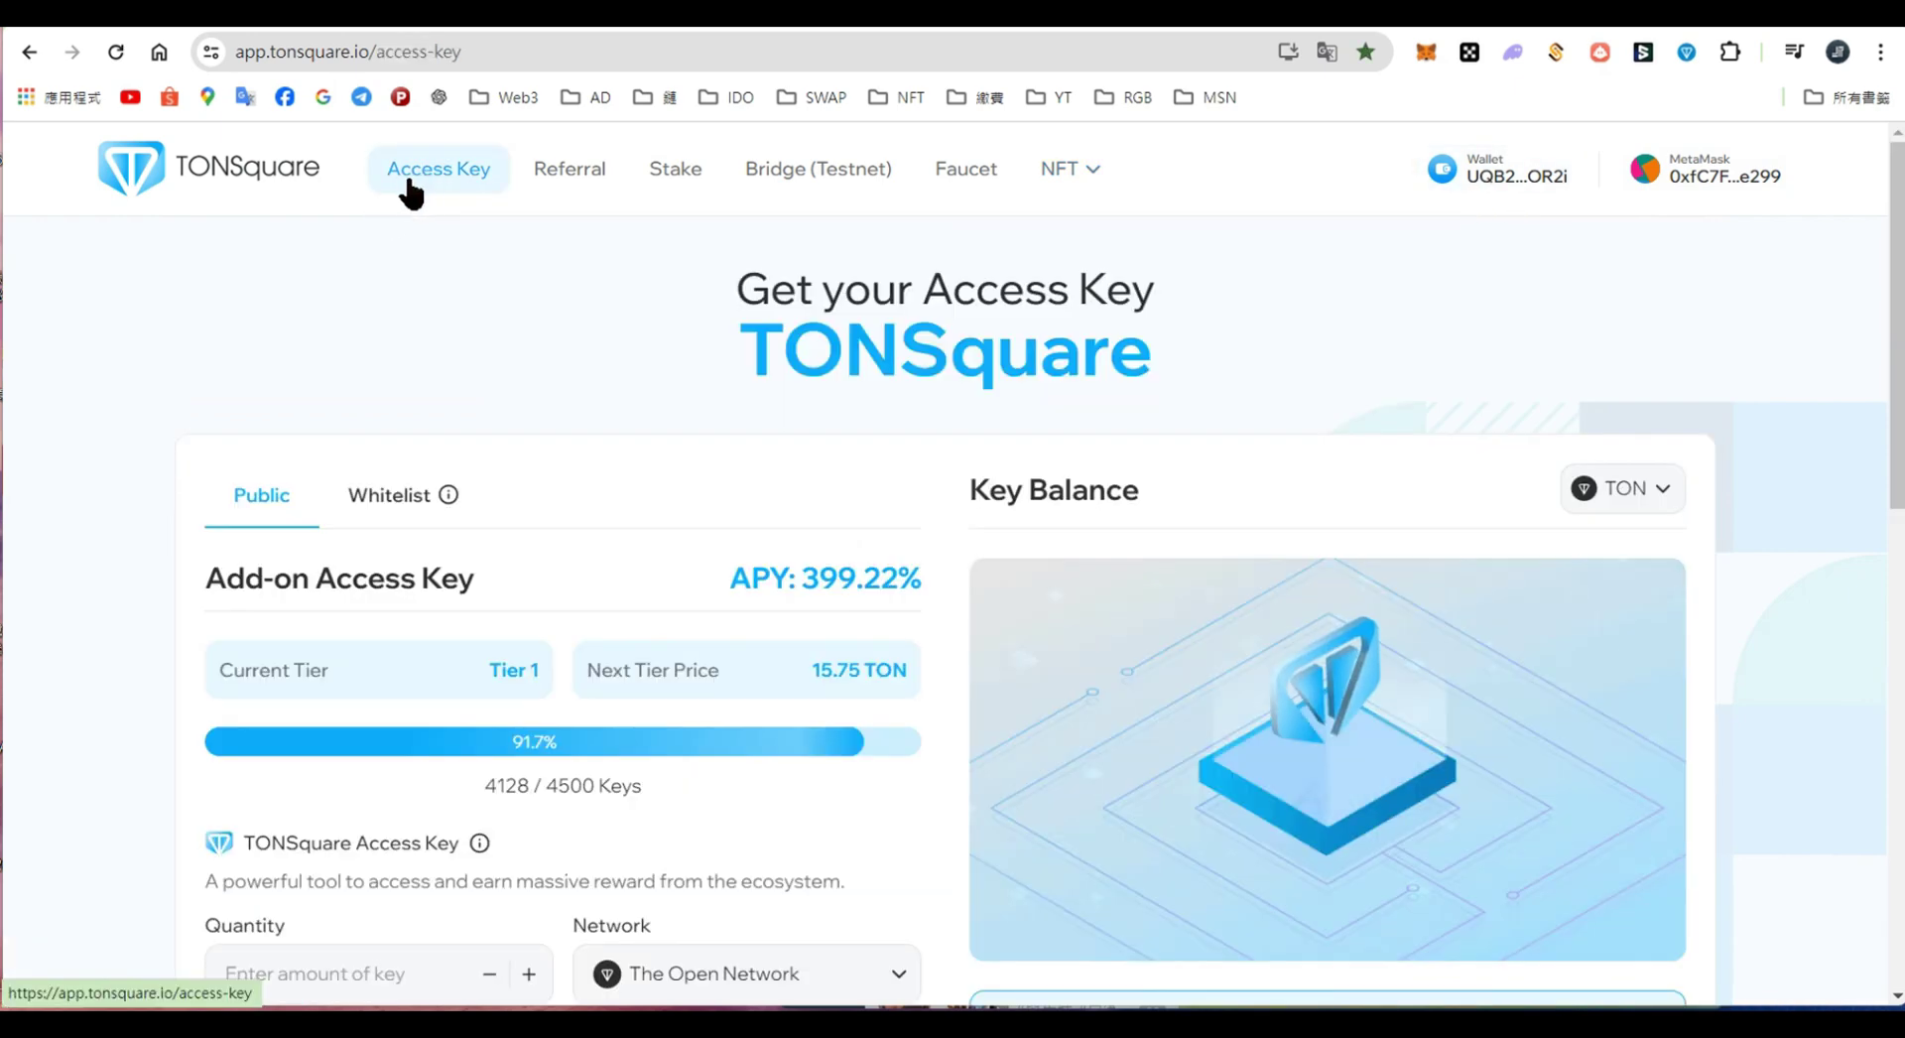
{"action": "scroll", "coordinate": [693, 383], "scroll_direction": "down", "scroll_amount": 4}
{"action": "scroll", "coordinate": [636, 546], "scroll_direction": "up", "scroll_amount": 3}
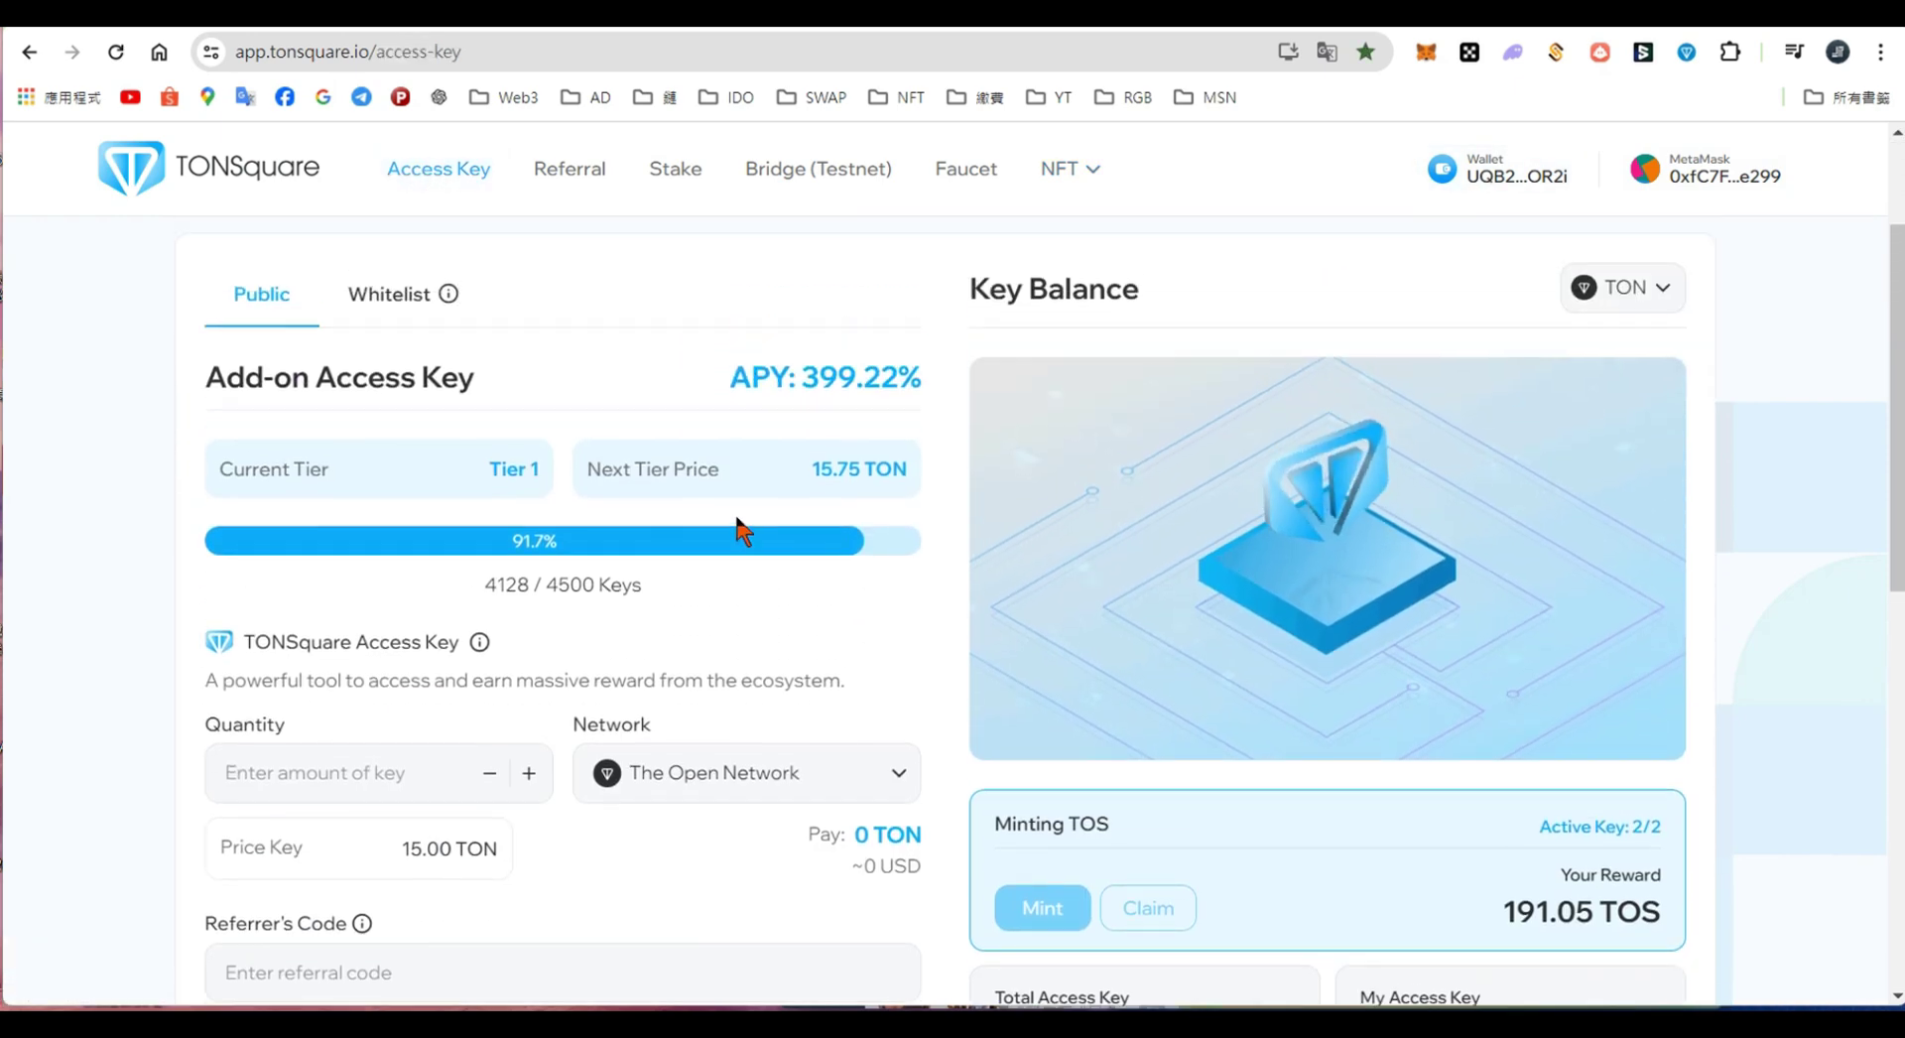
{"action": "scroll", "coordinate": [672, 638], "scroll_direction": "down", "scroll_amount": 3}
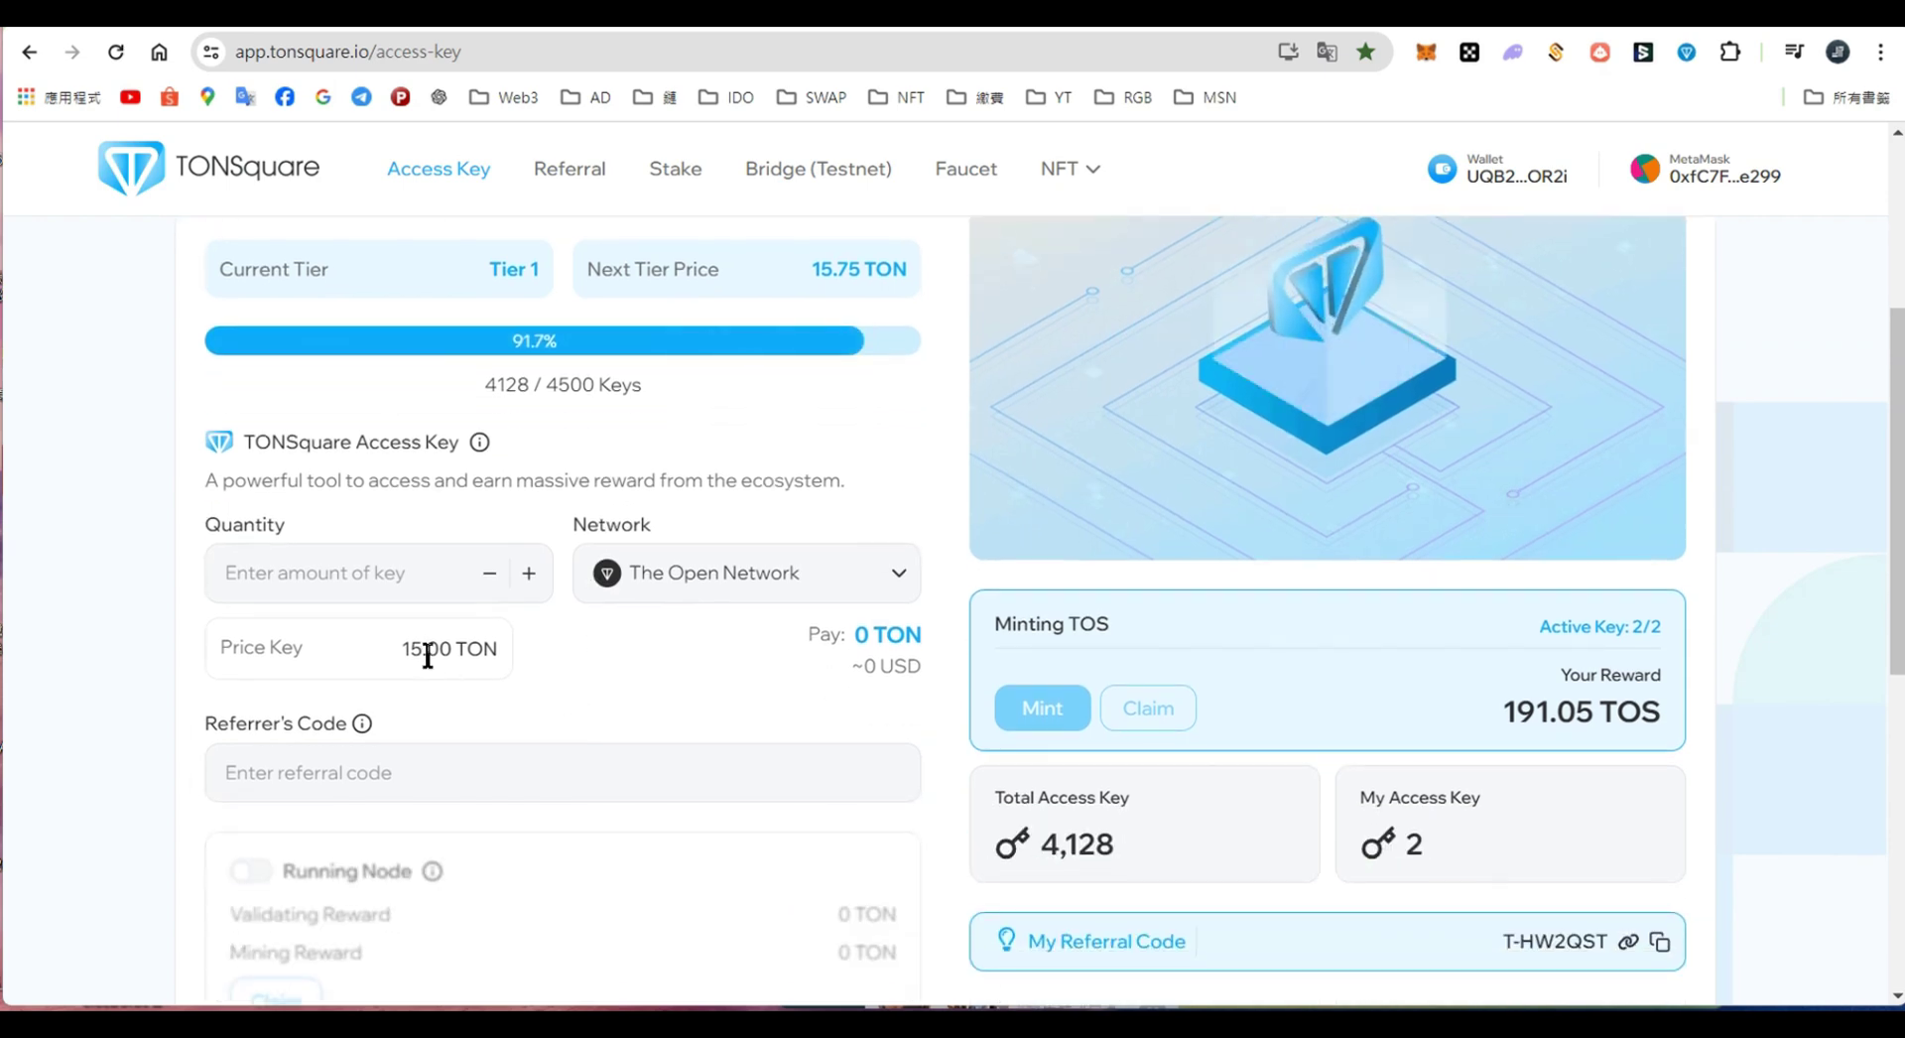
{"action": "left_click", "coordinate": [529, 573]}
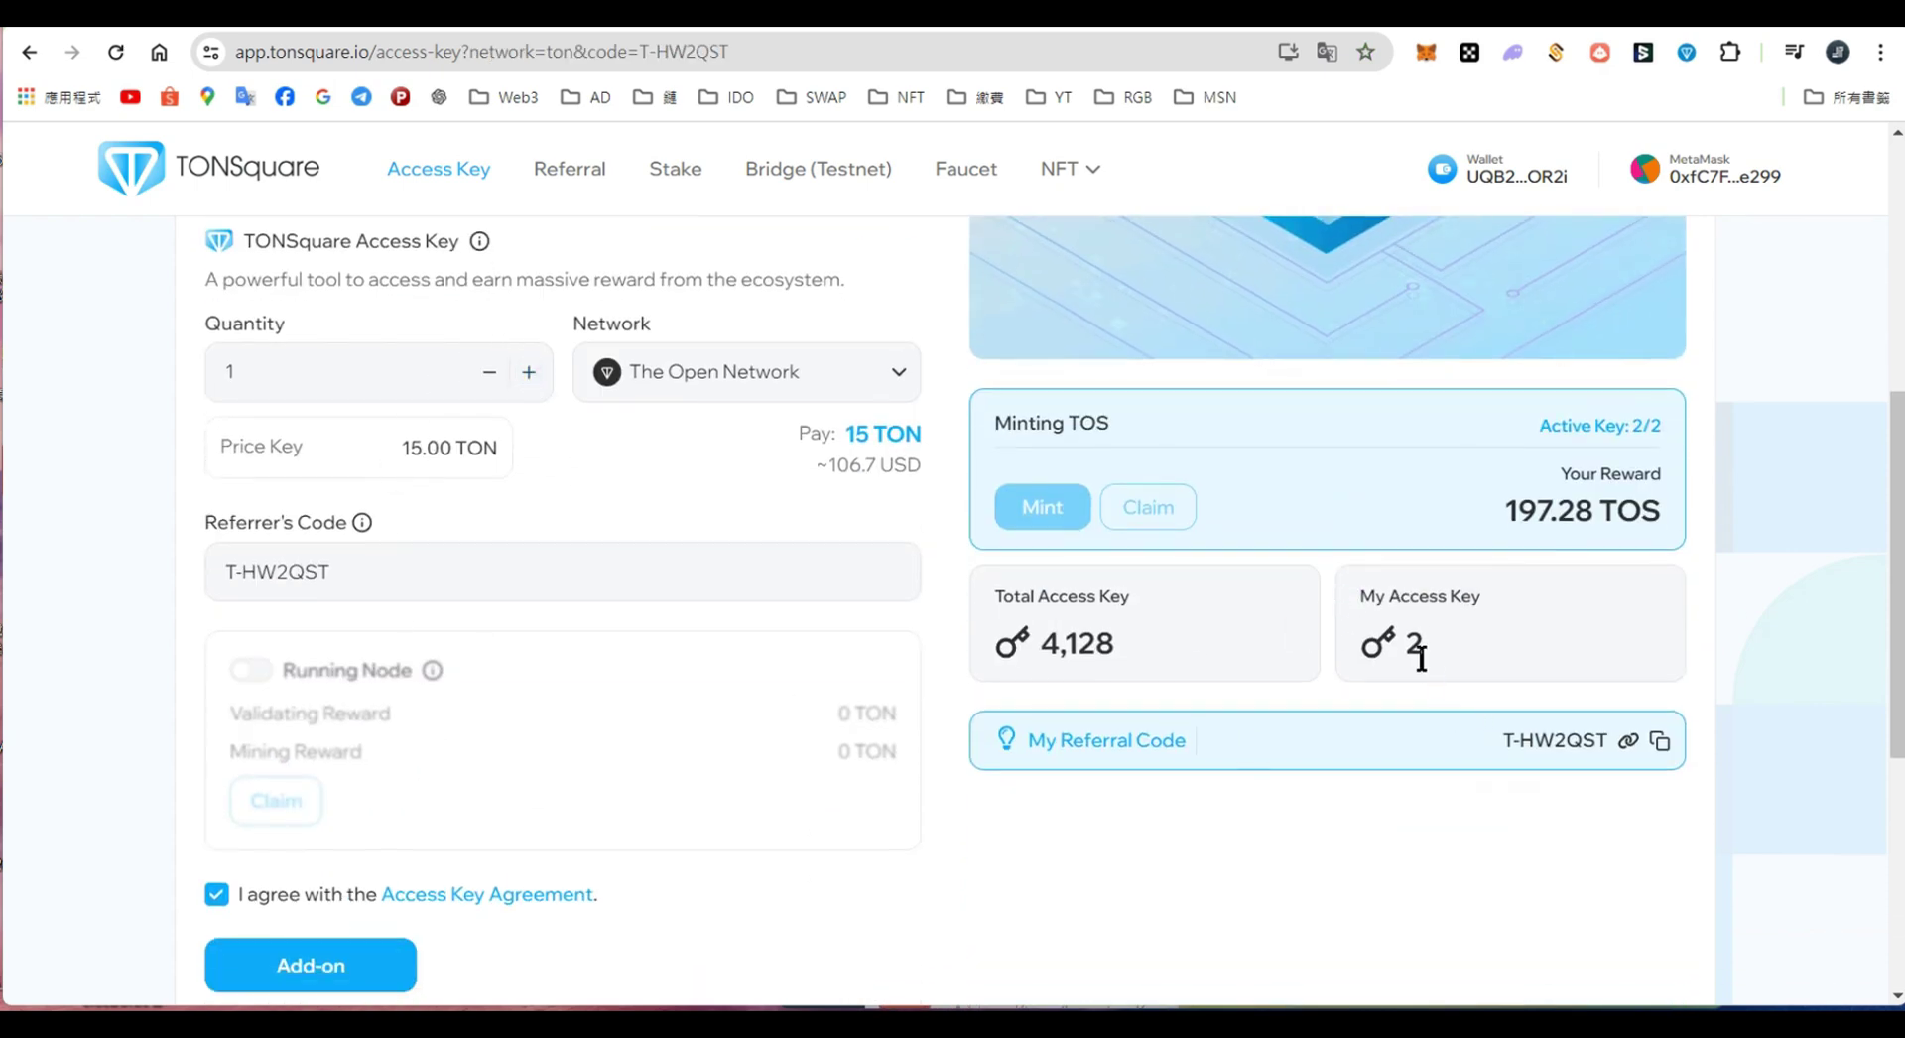
Step: Try ordering 1, 3 and 2 access keys in turn on The Open Network, closing each order summary without finalizing
{"action": "left_click", "coordinate": [360, 965]}
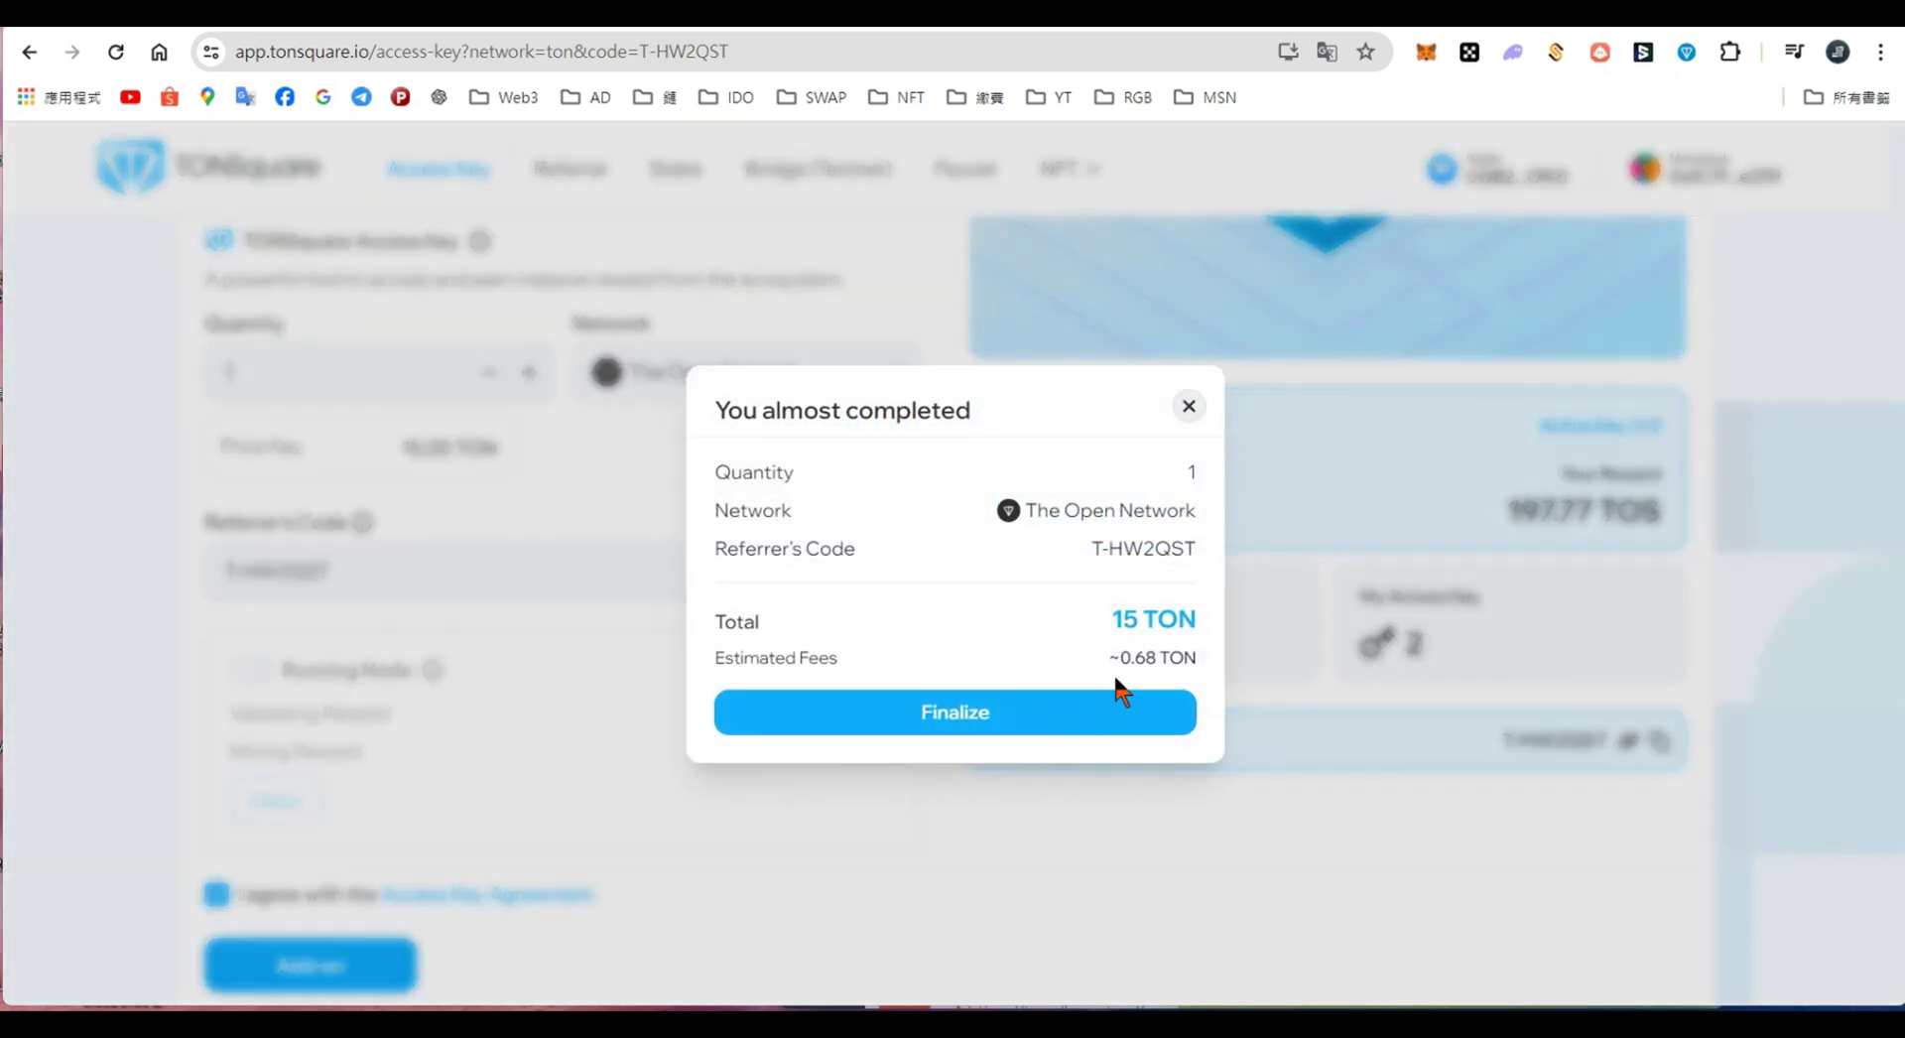
{"action": "left_click", "coordinate": [1189, 409]}
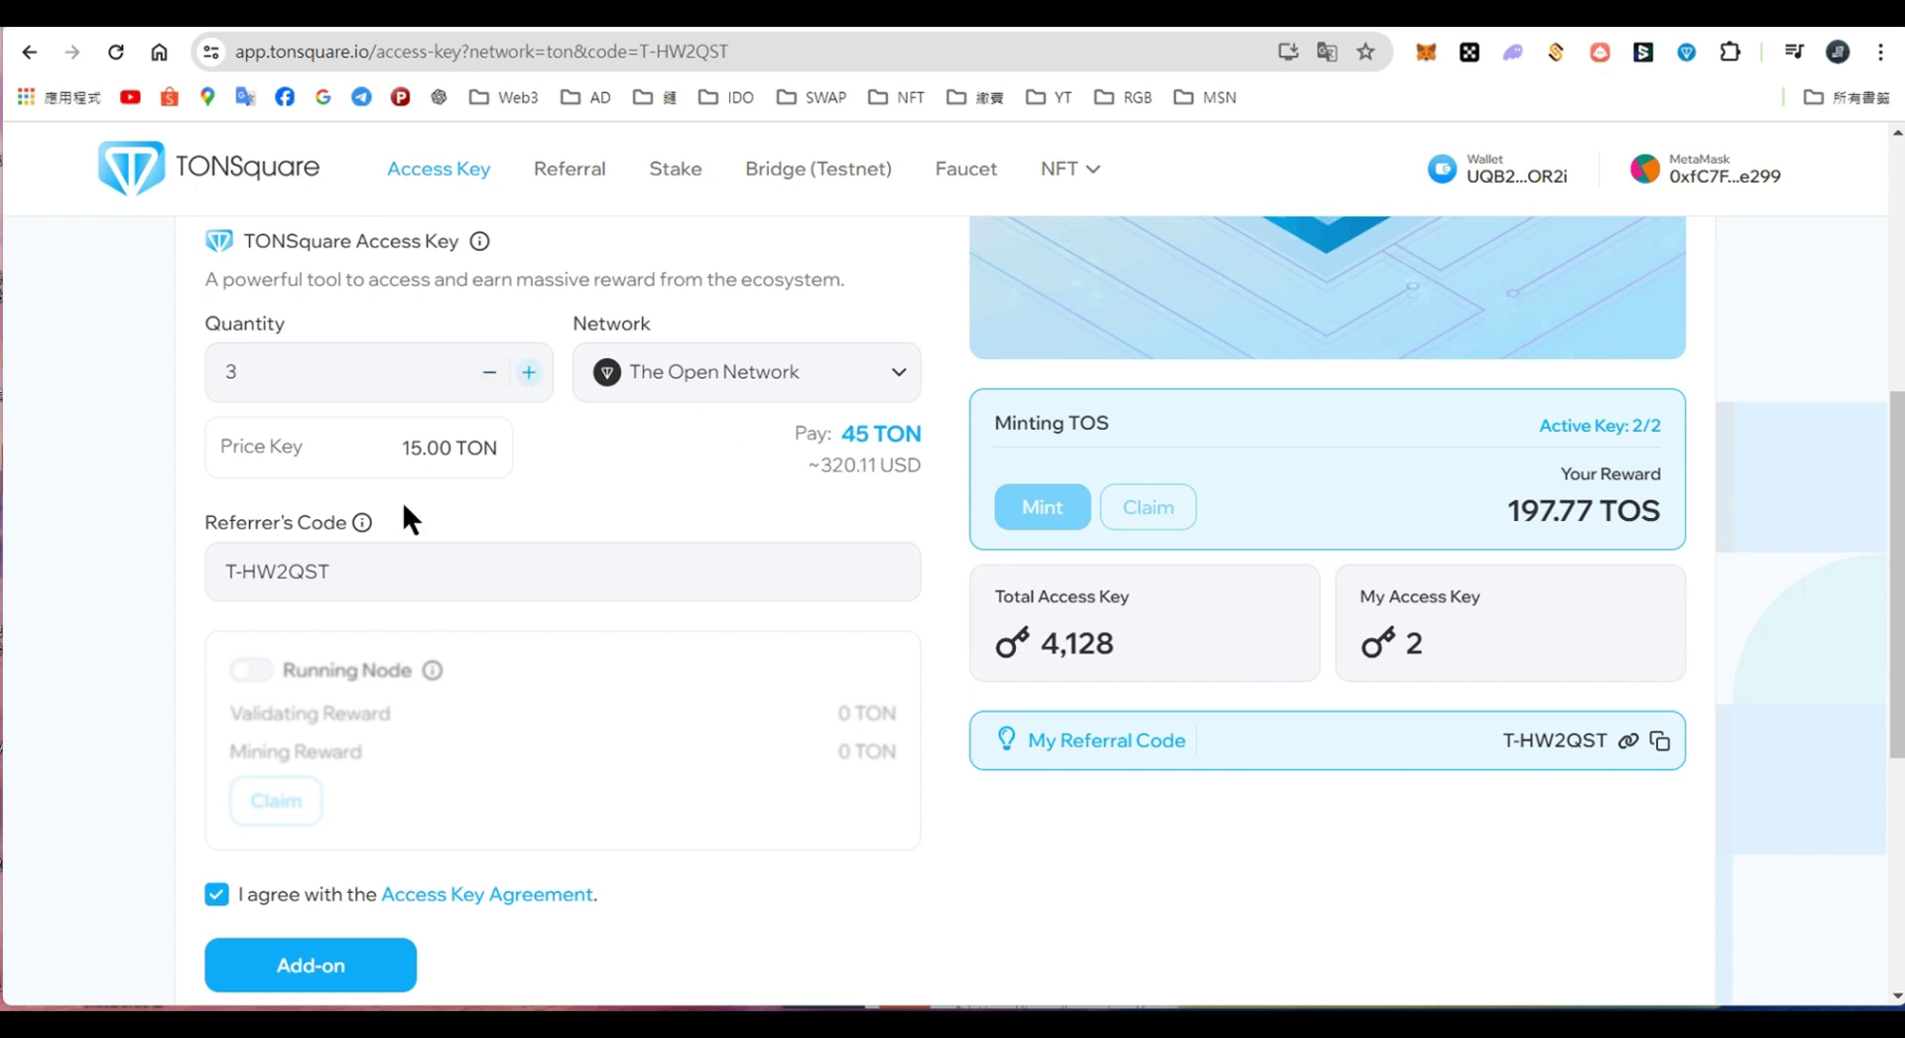
{"action": "left_click", "coordinate": [327, 964]}
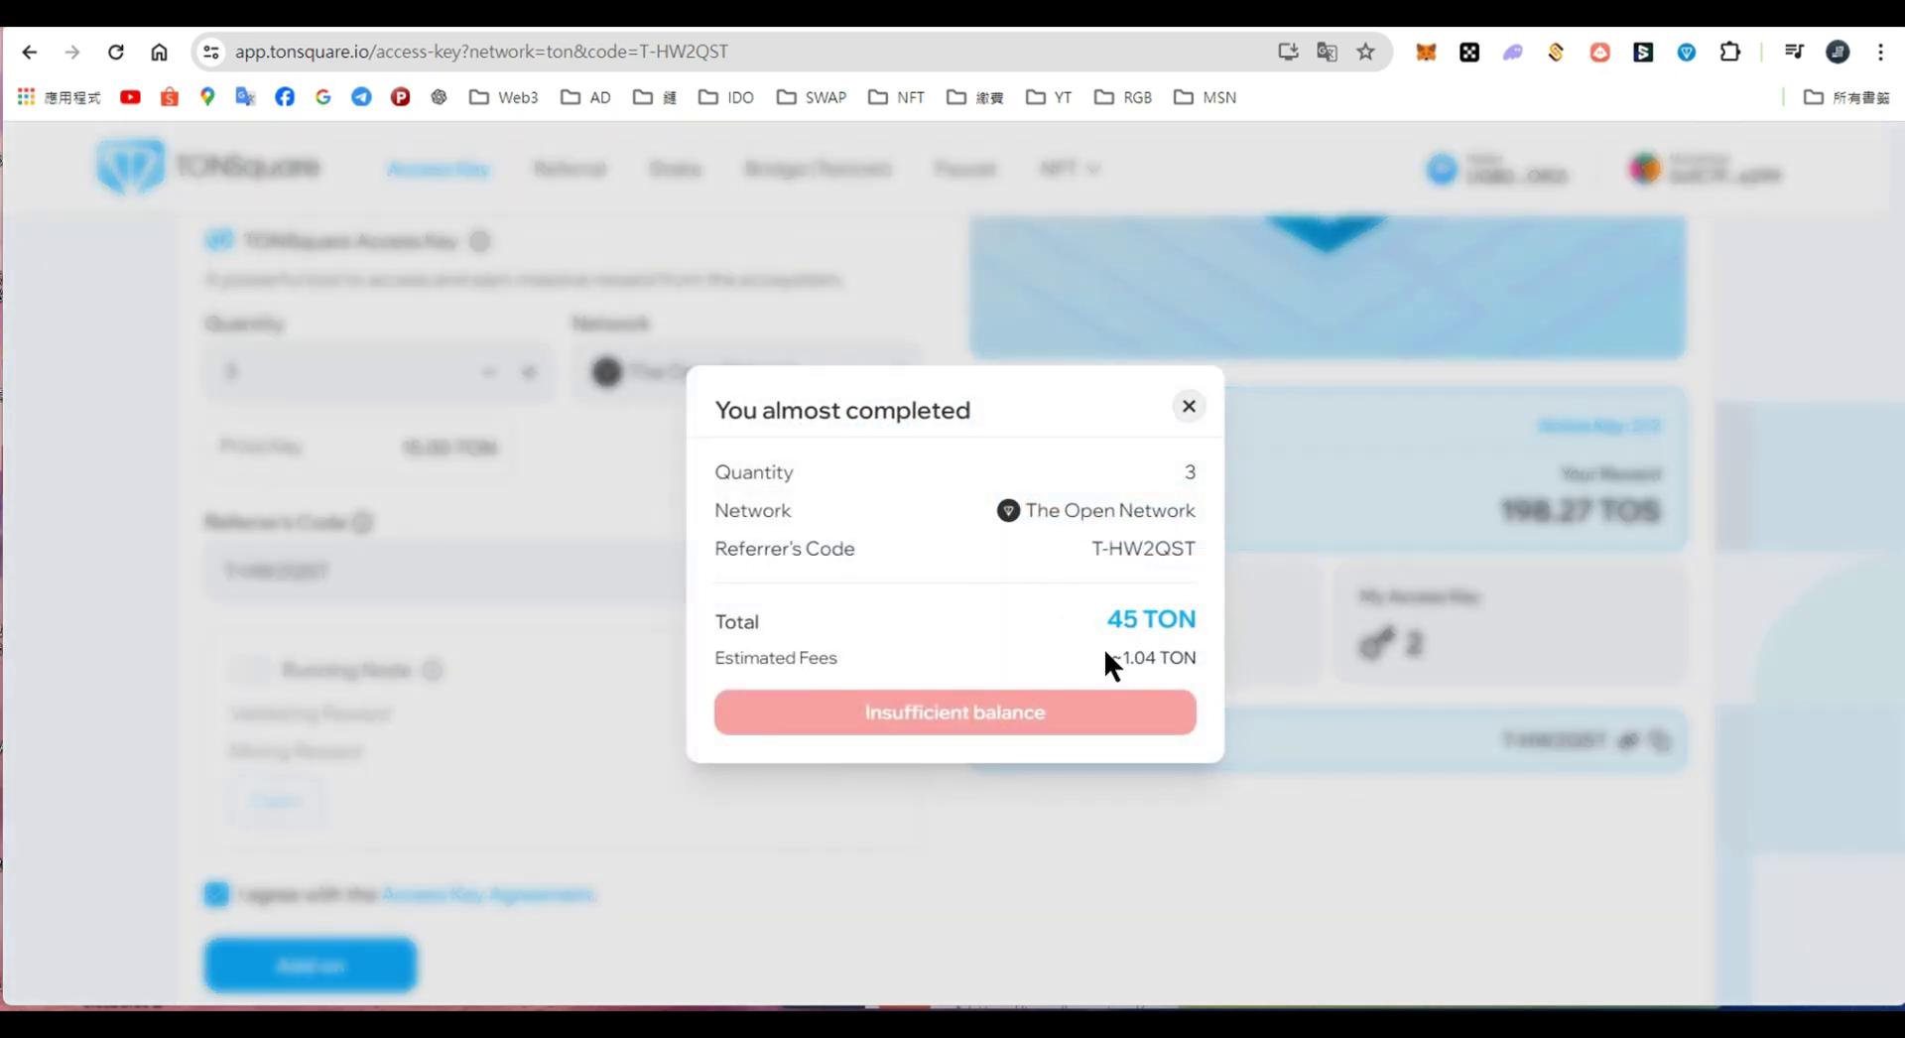
{"action": "left_click", "coordinate": [1188, 406]}
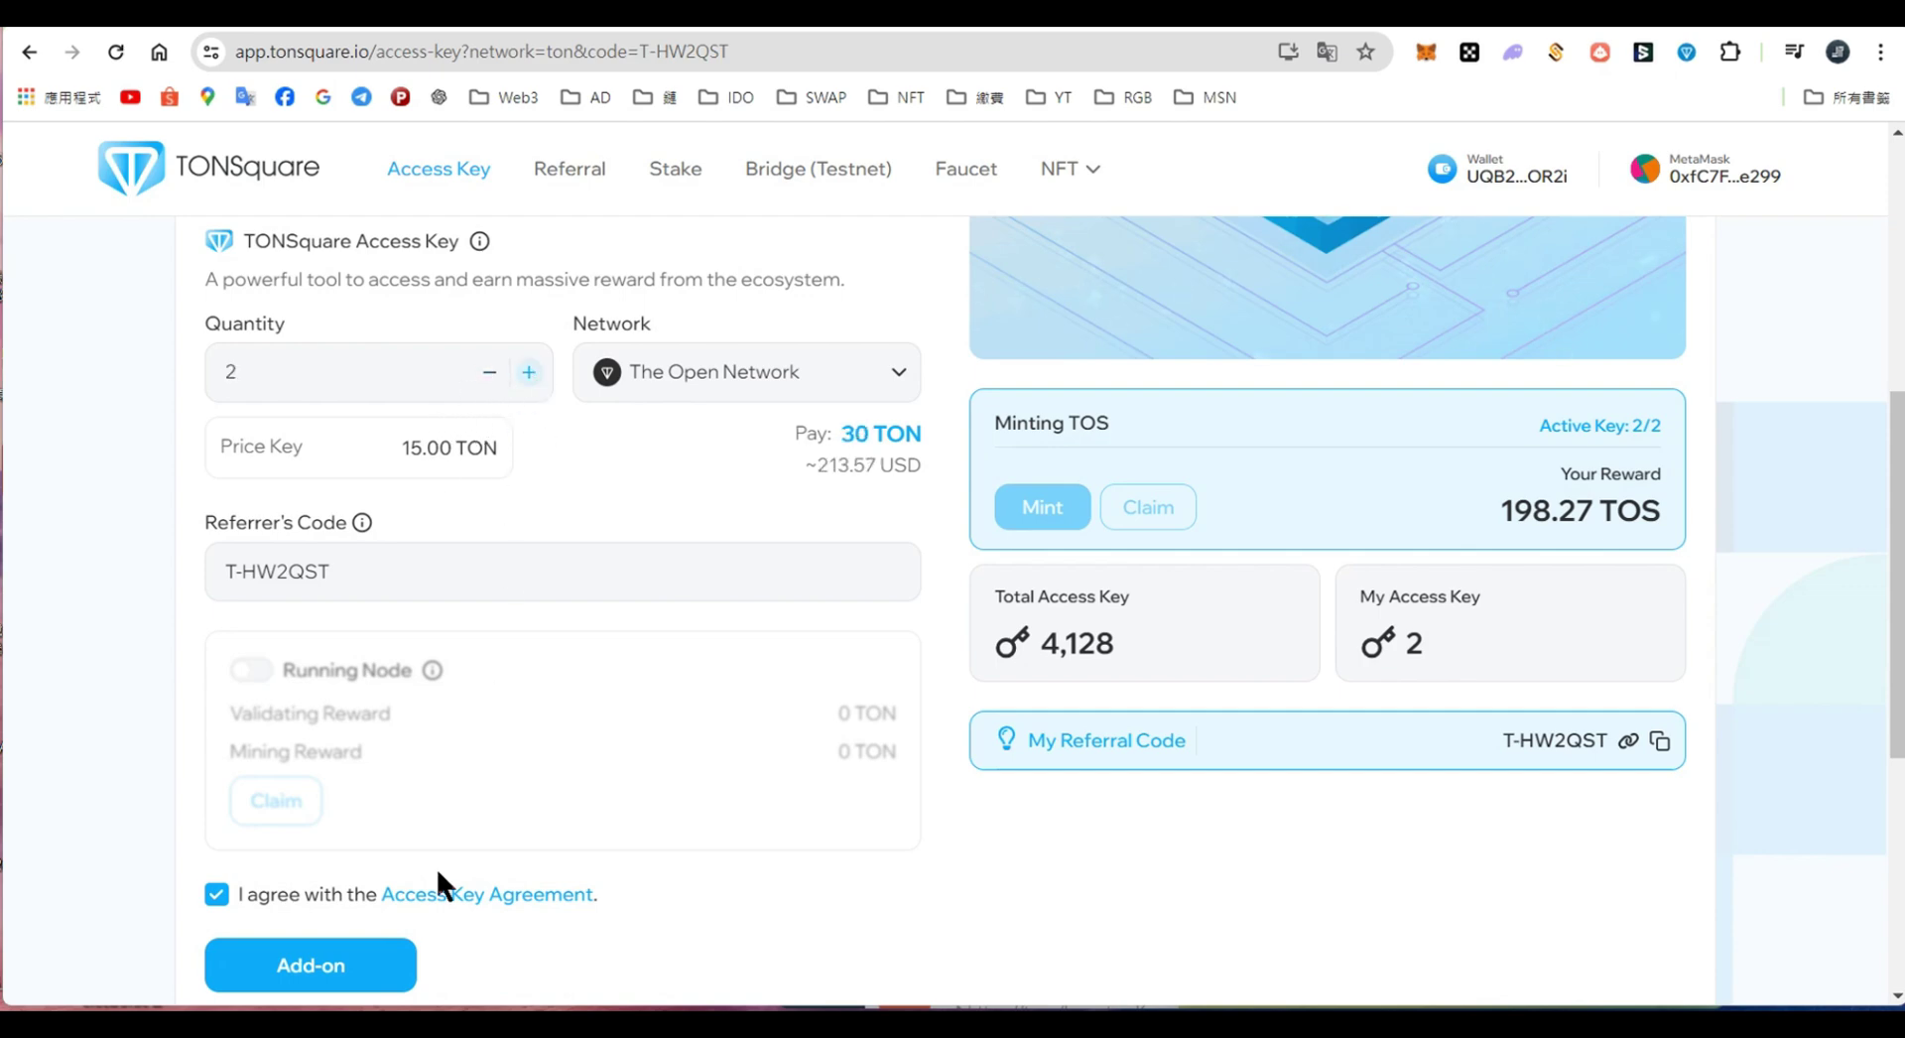
{"action": "left_click", "coordinate": [311, 965]}
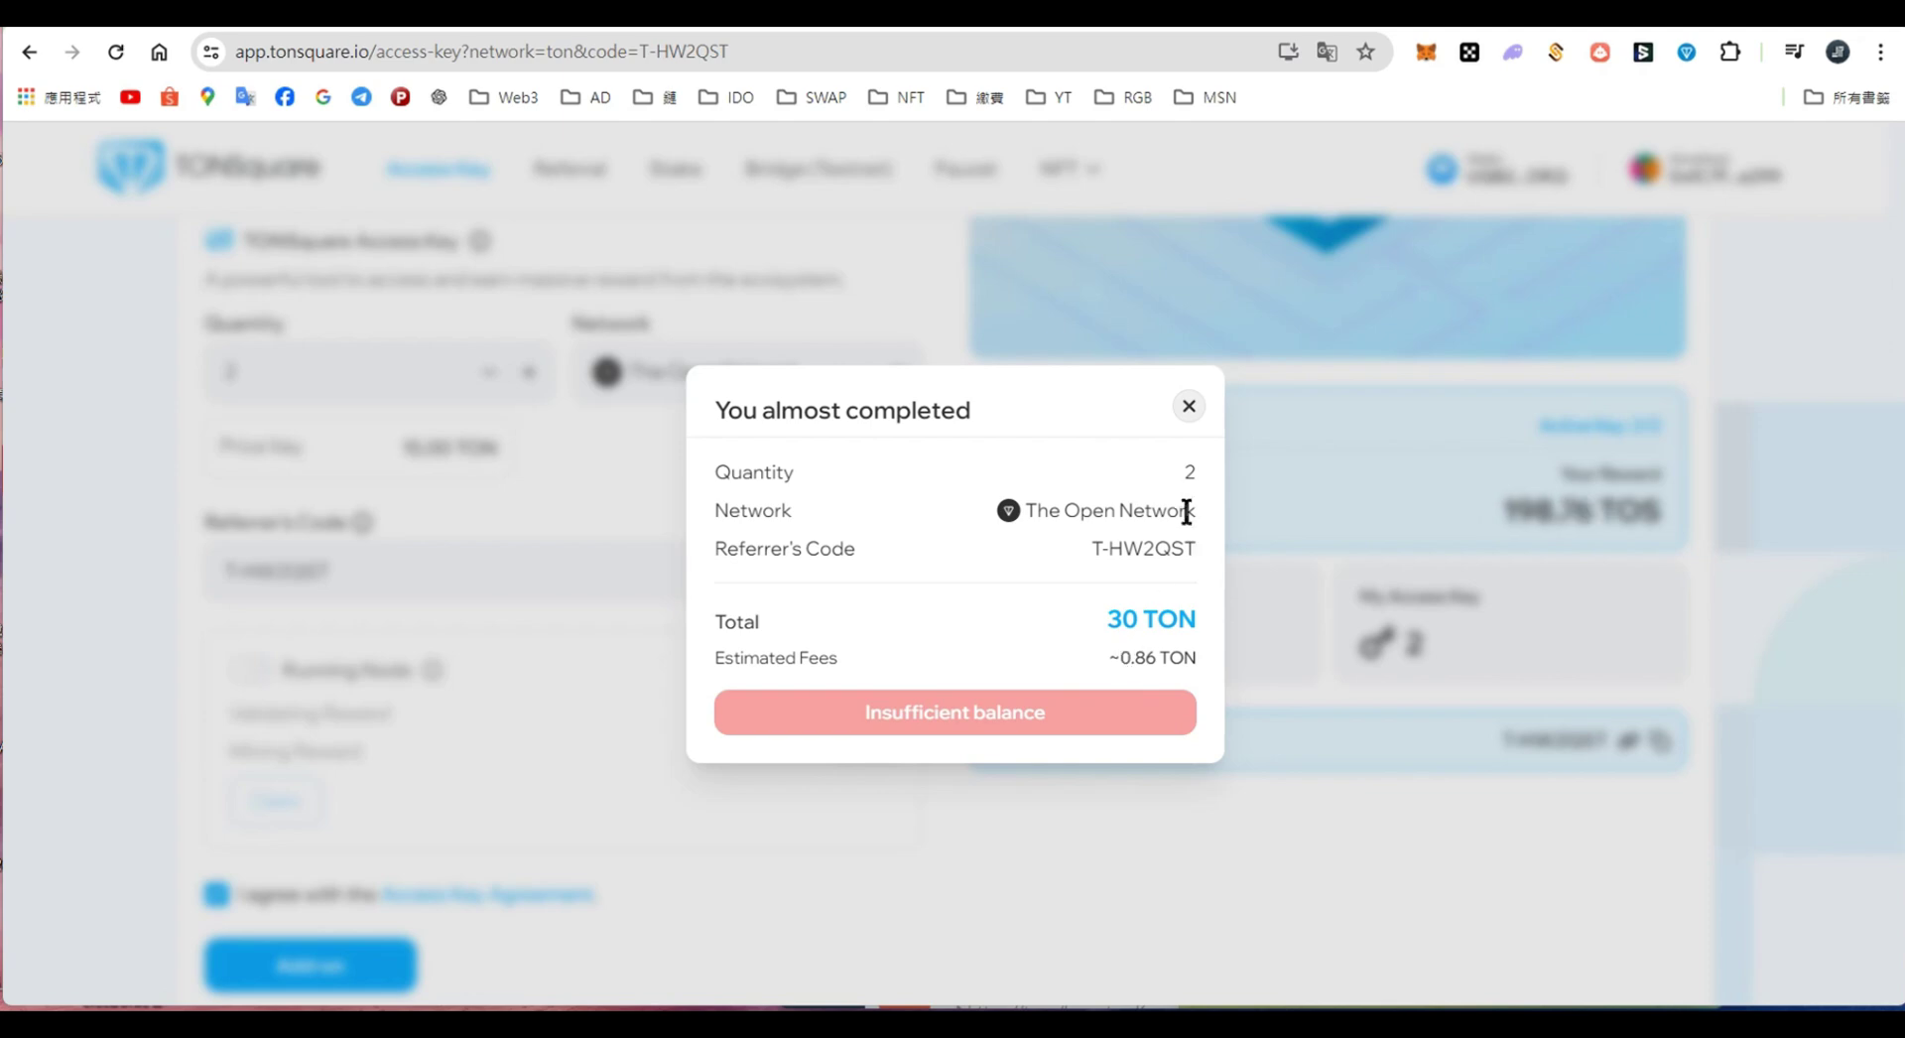
{"action": "left_click", "coordinate": [1190, 408]}
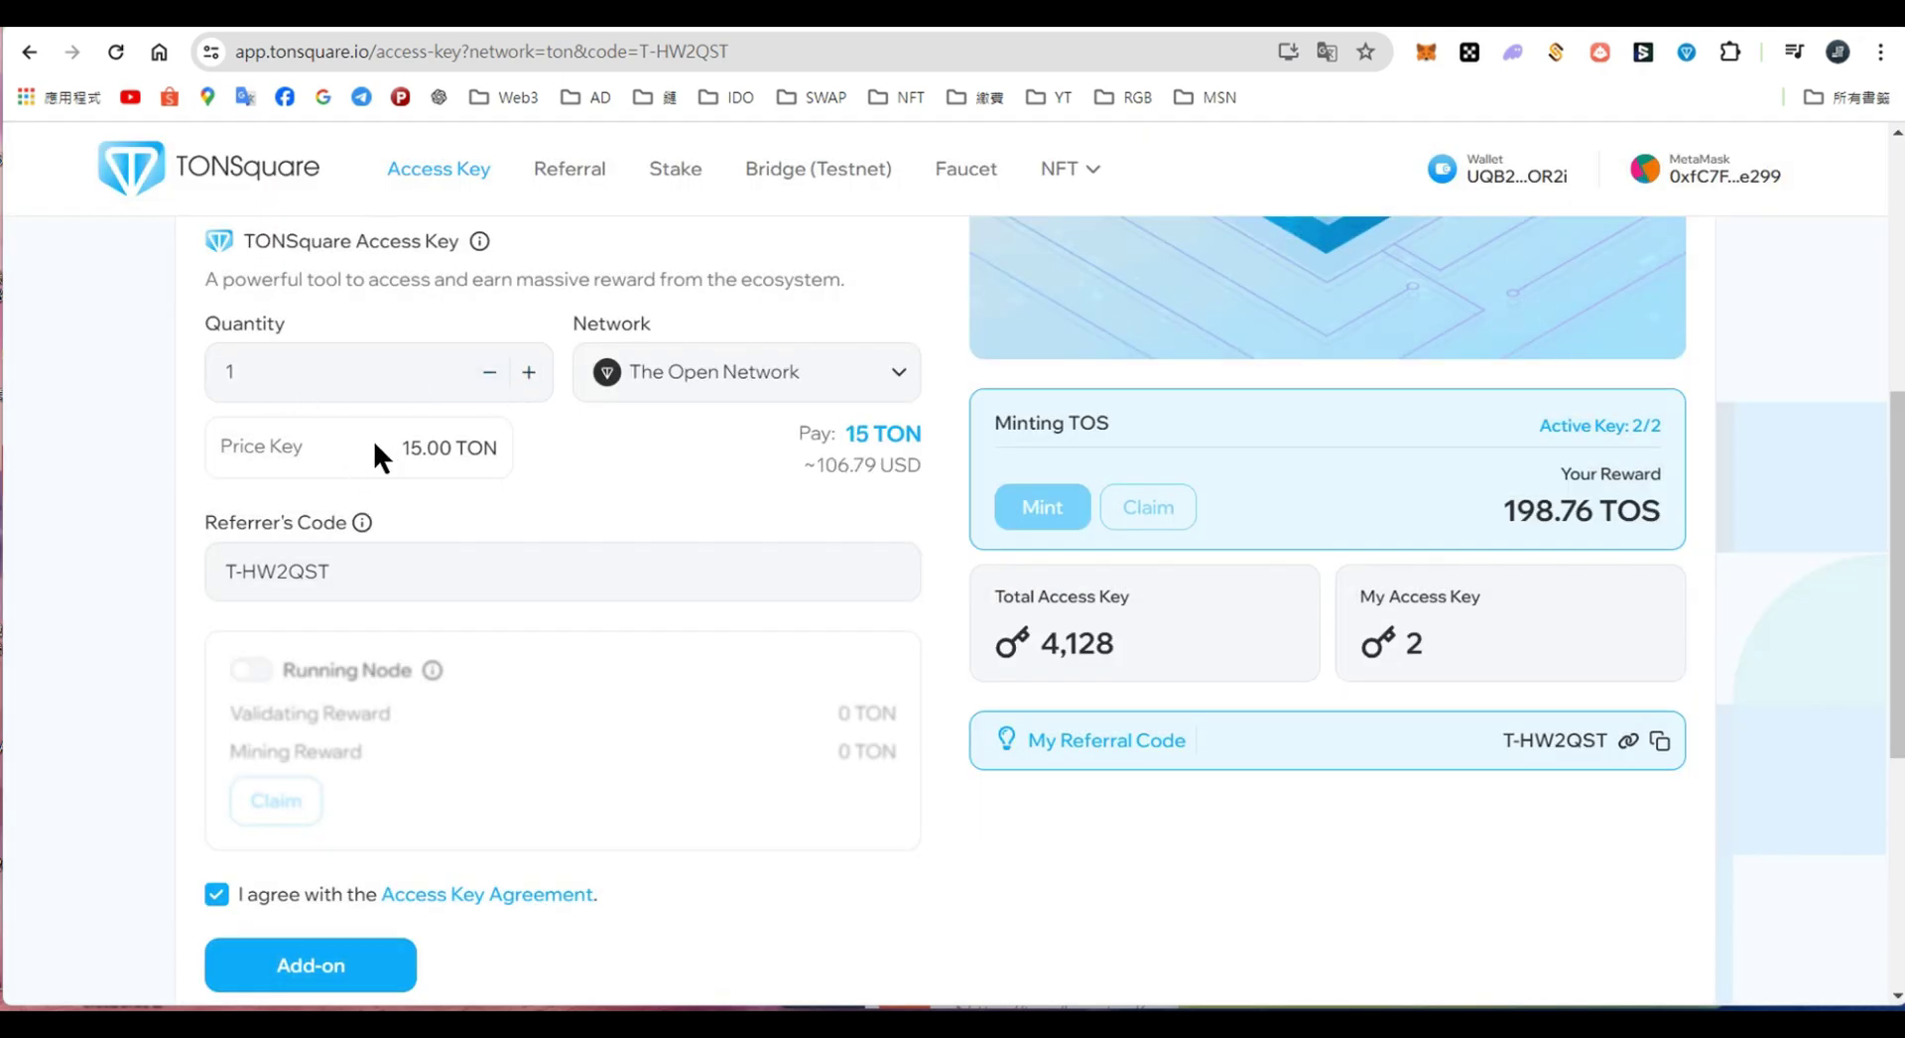
Step: Order 1 access key on The Open Network, finalize the purchase and confirm the transaction in the Telegram wallet
{"action": "left_click", "coordinate": [306, 966]}
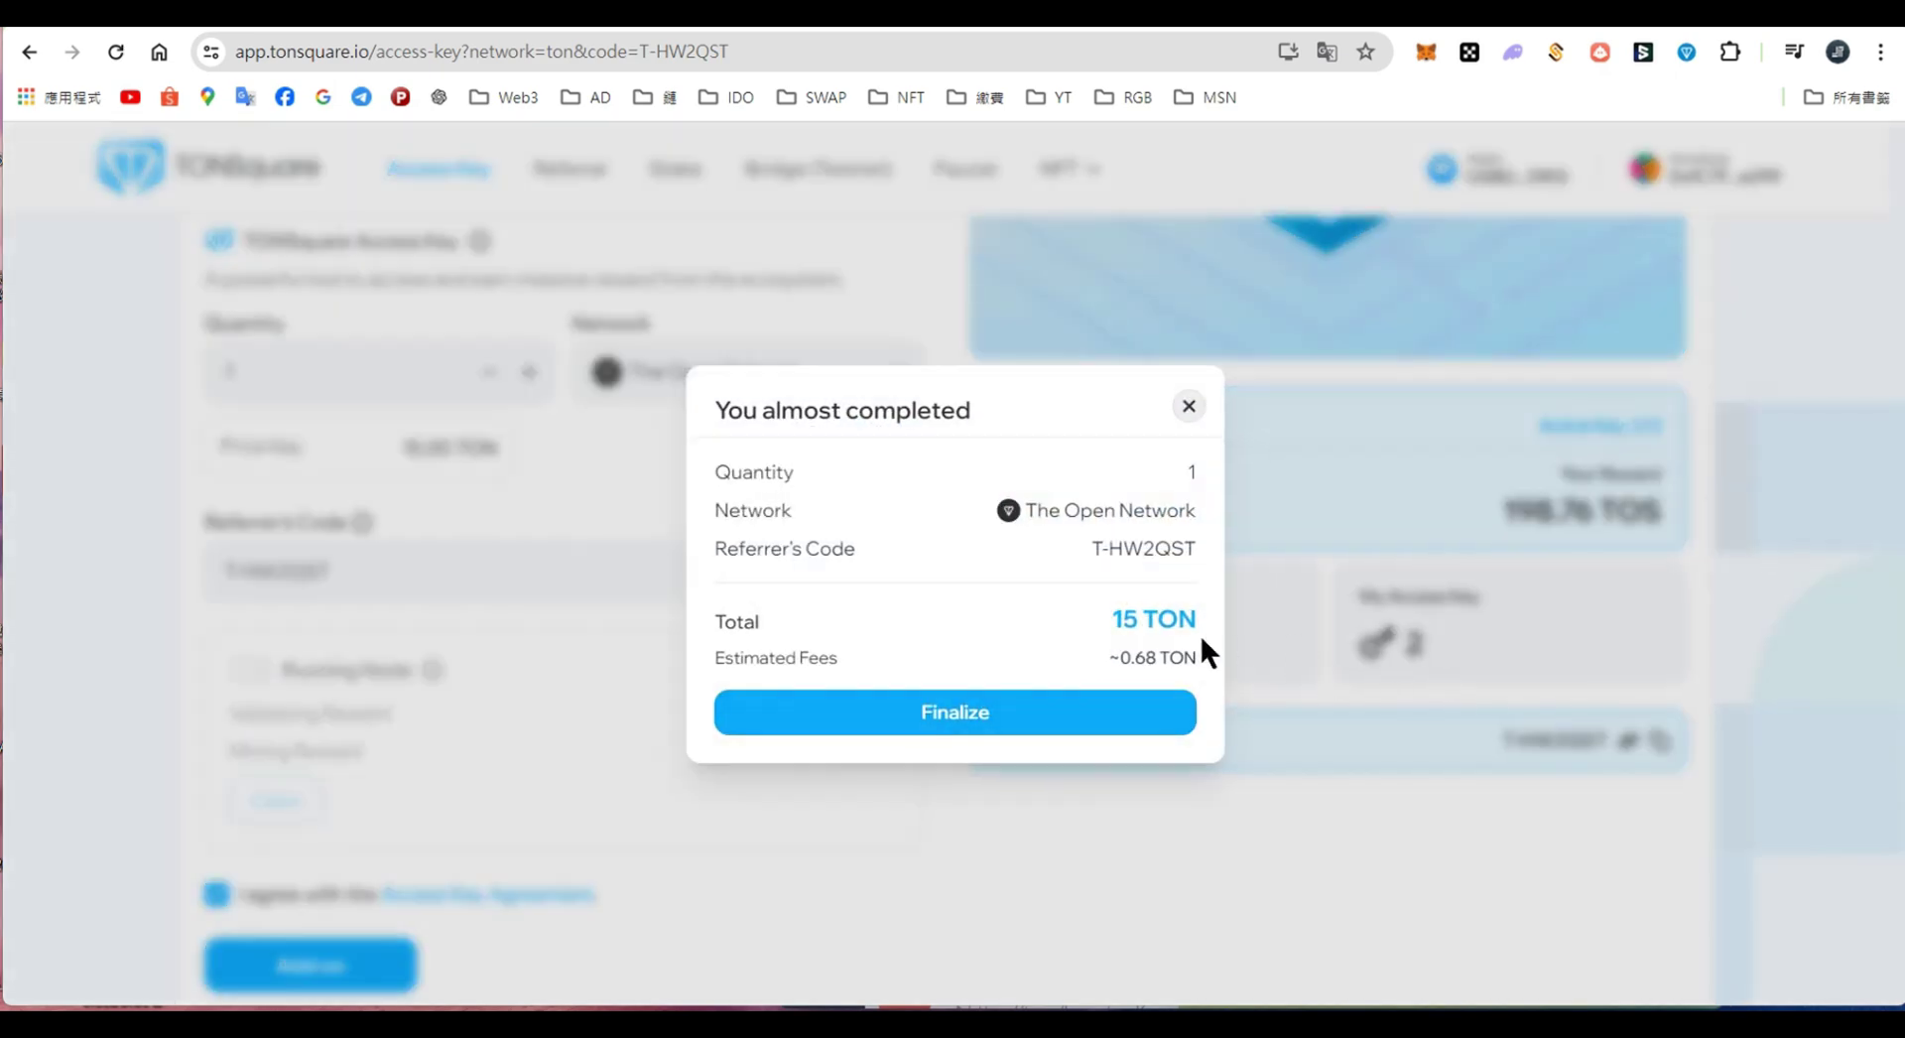
{"action": "left_click", "coordinate": [954, 713]}
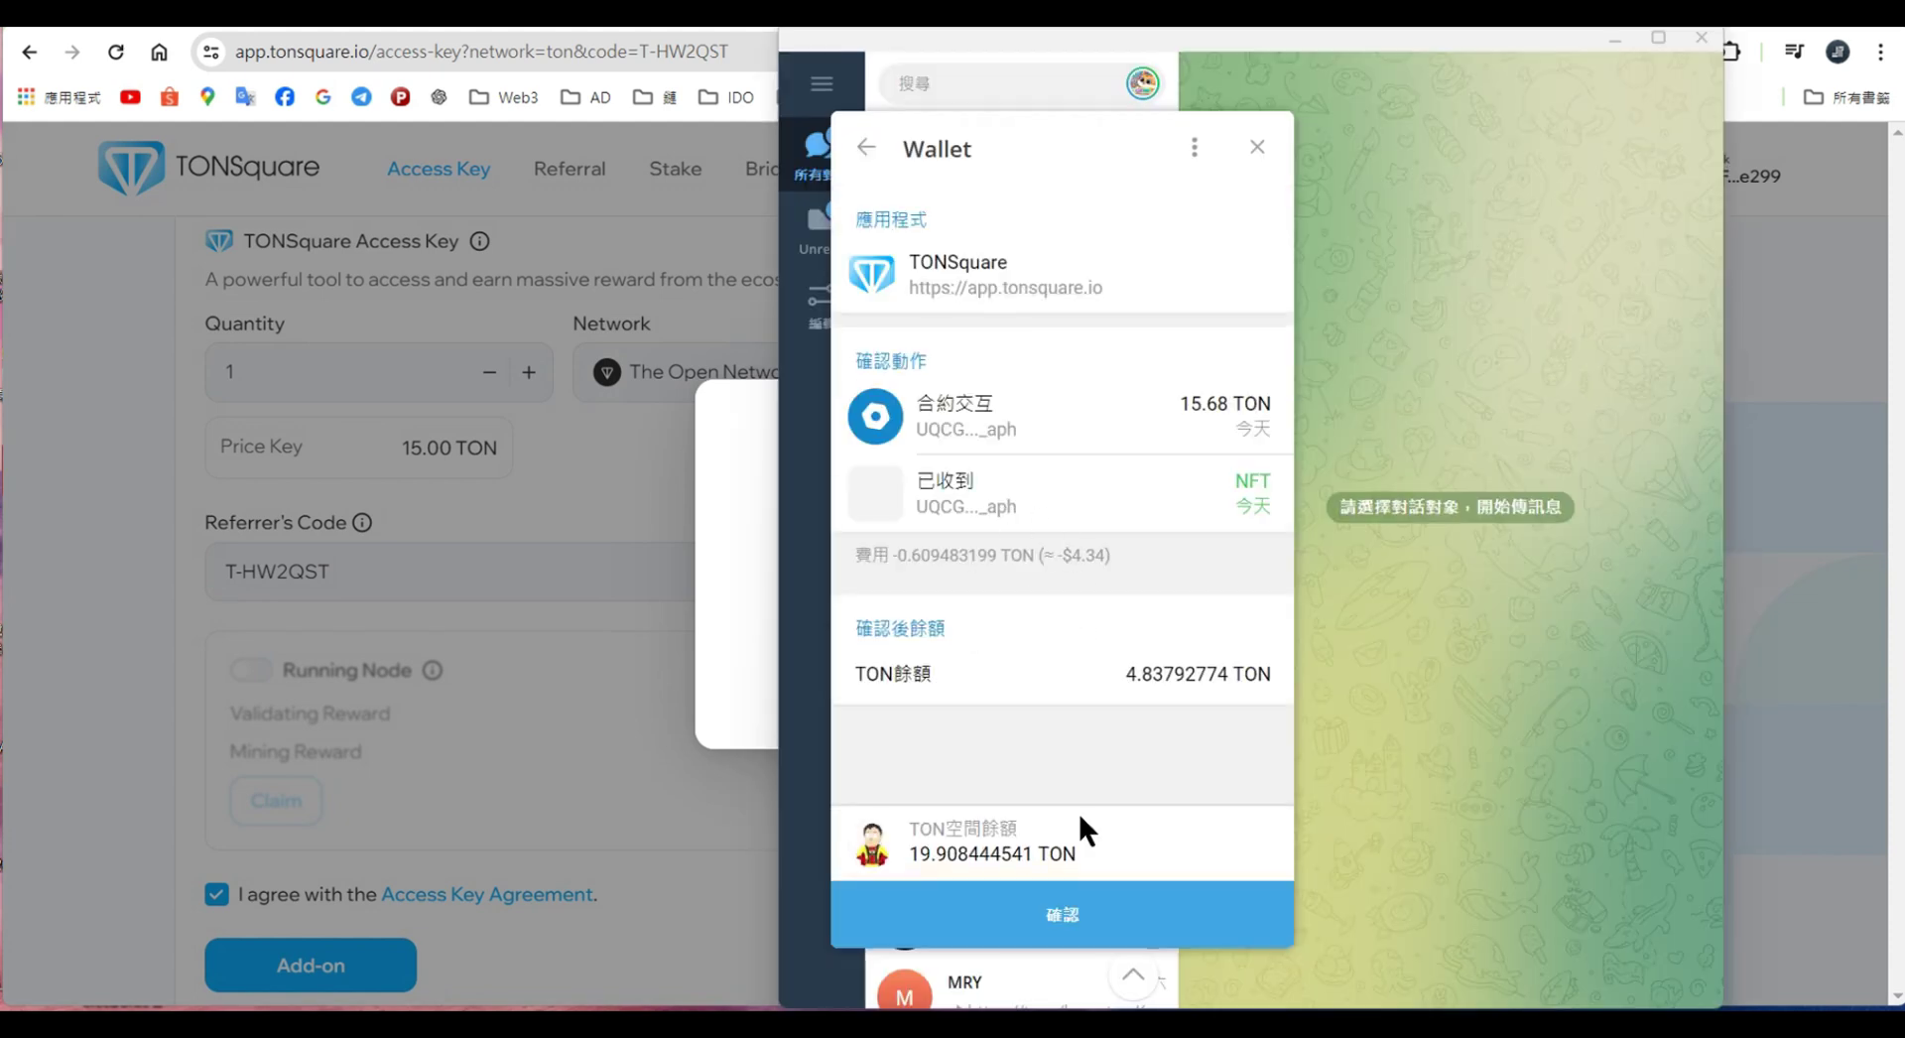
{"action": "left_click", "coordinate": [1104, 926]}
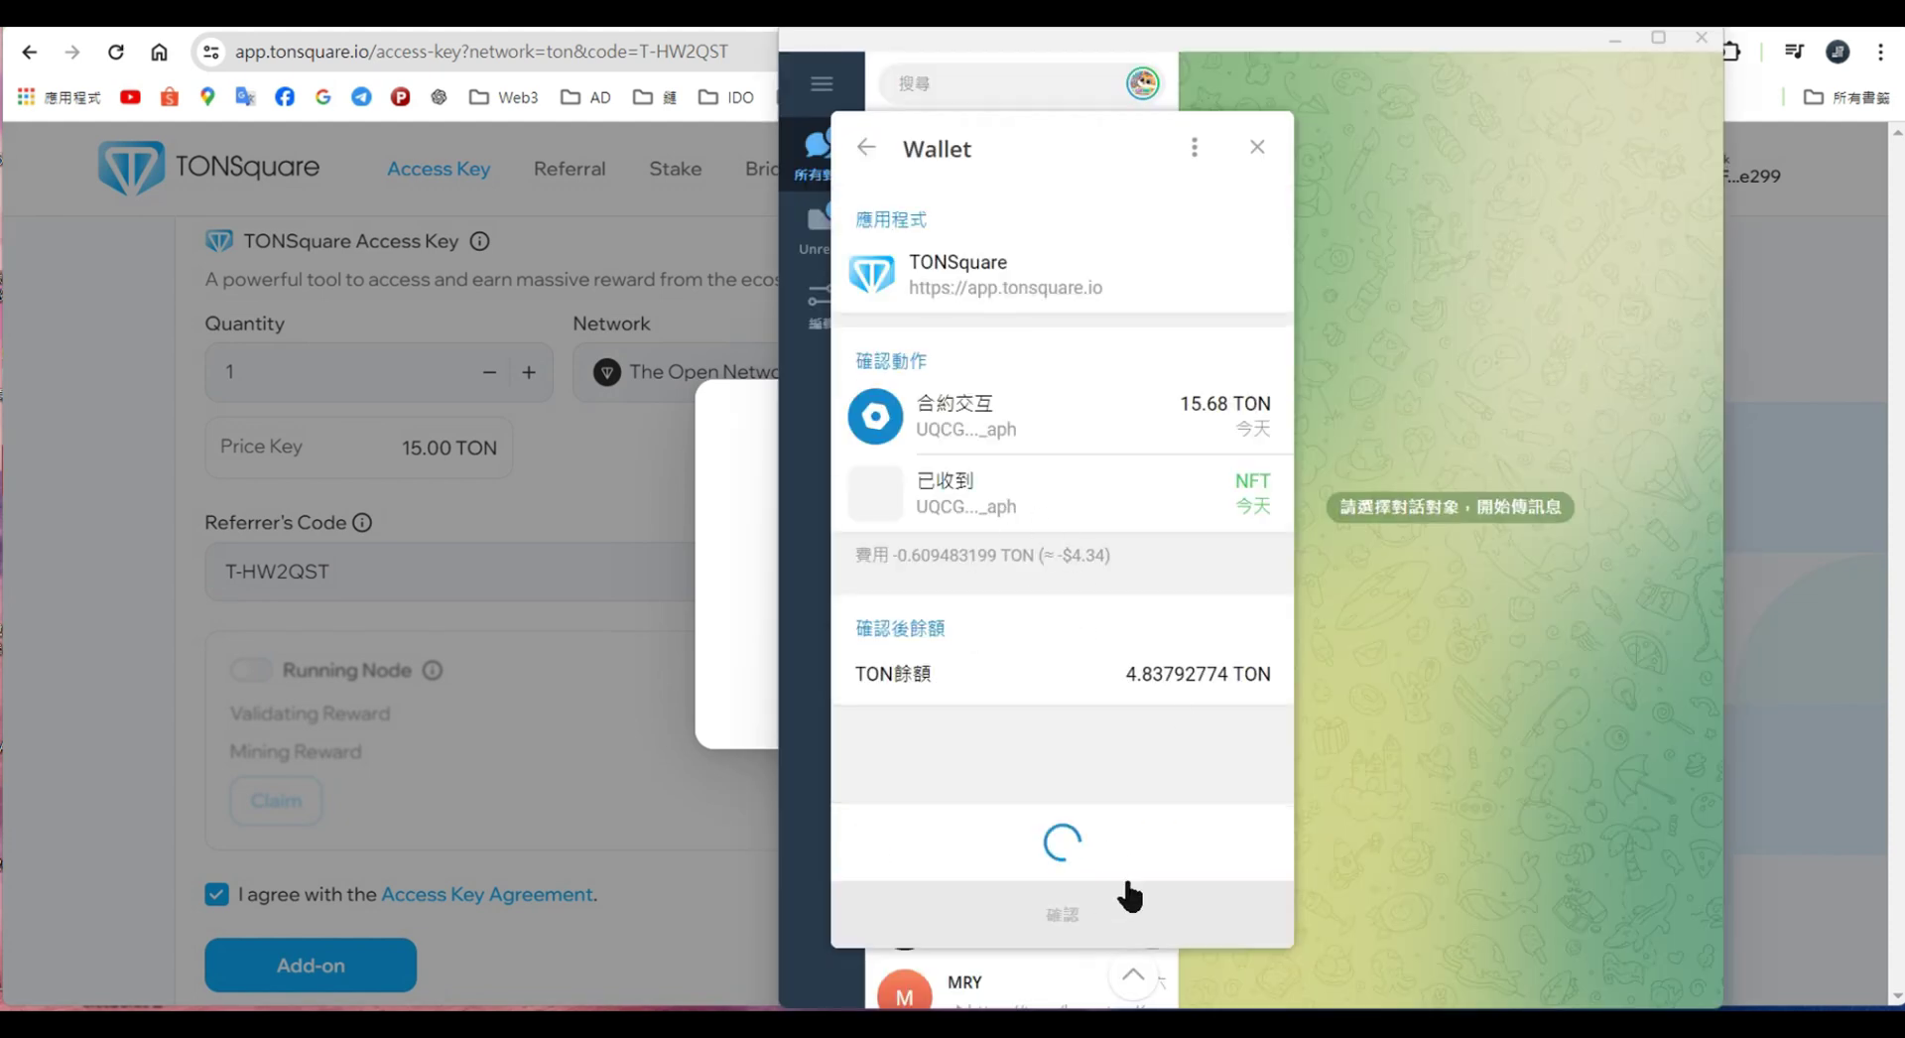
{"action": "left_click", "coordinate": [1129, 905]}
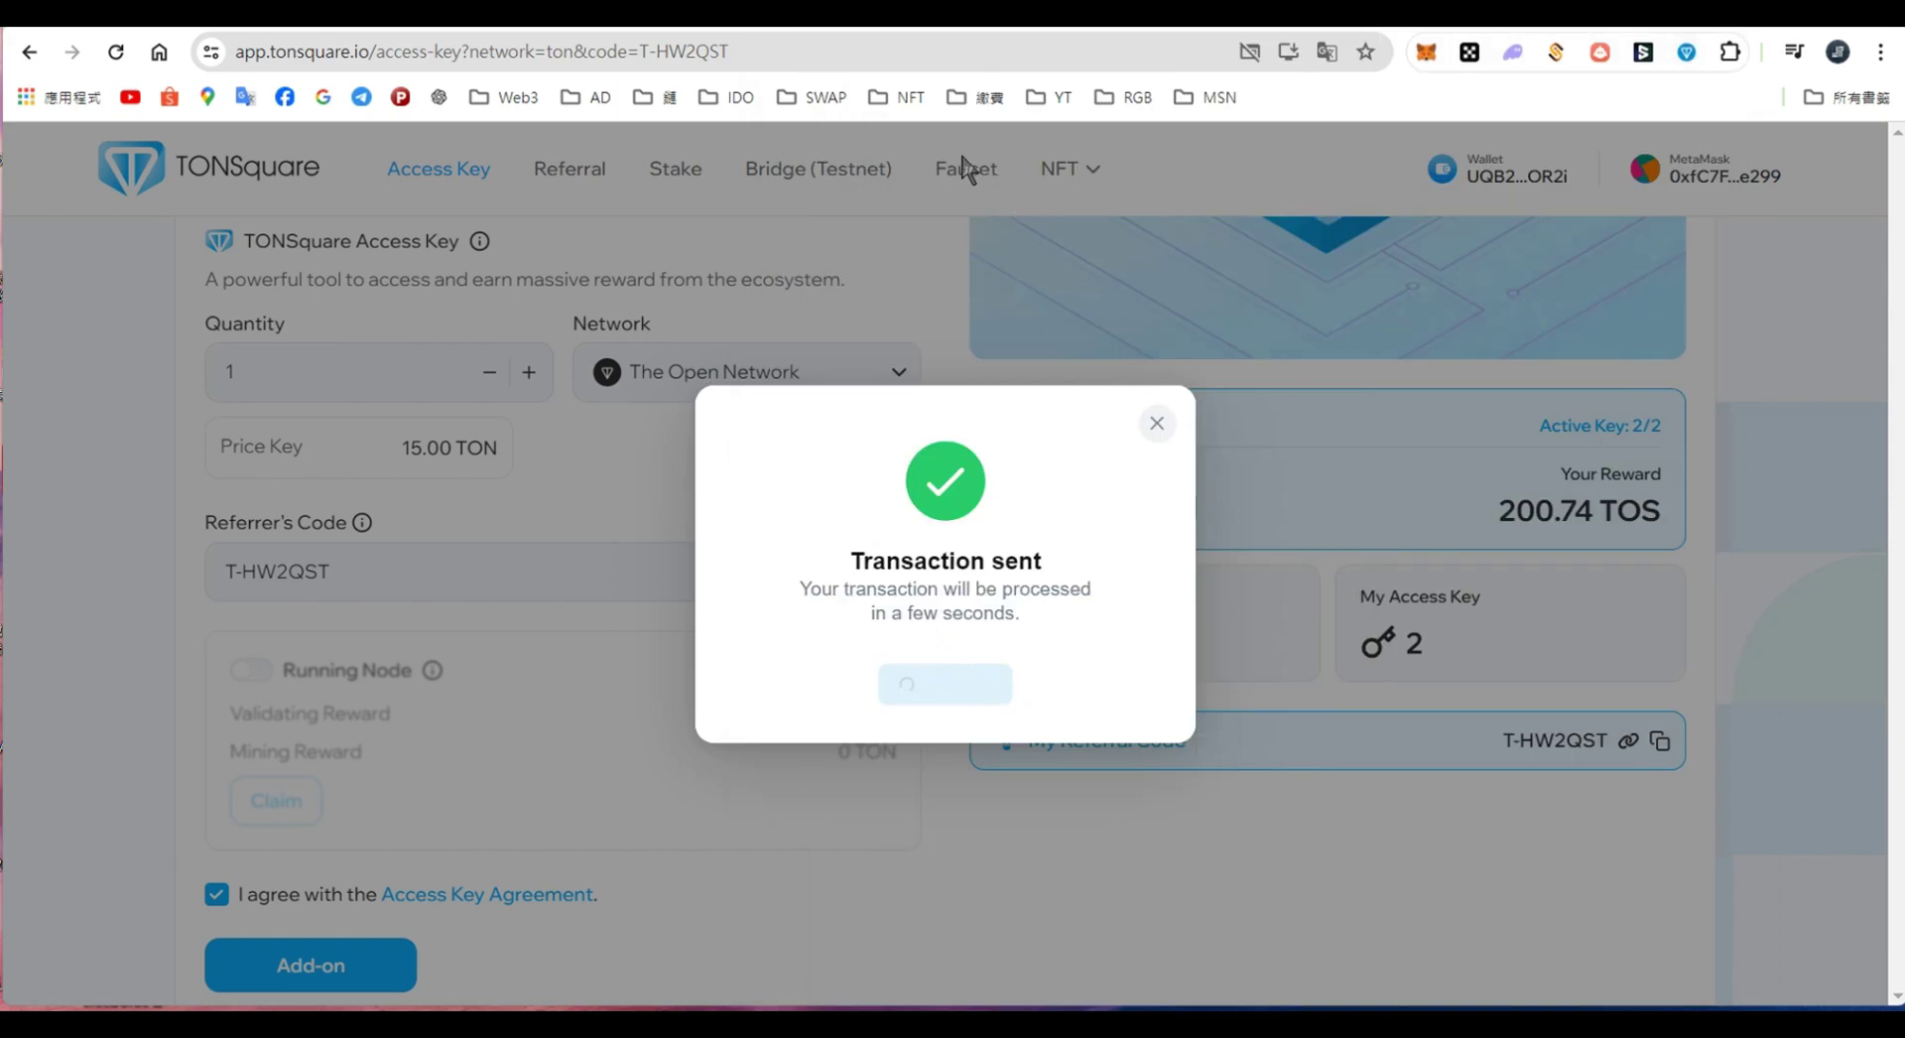
Step: Open the Mint NFT page again and check the mint counts on the Mint NFT and Free Mint NFT cards
{"action": "left_click", "coordinate": [1052, 171]}
{"action": "left_click", "coordinate": [1040, 248]}
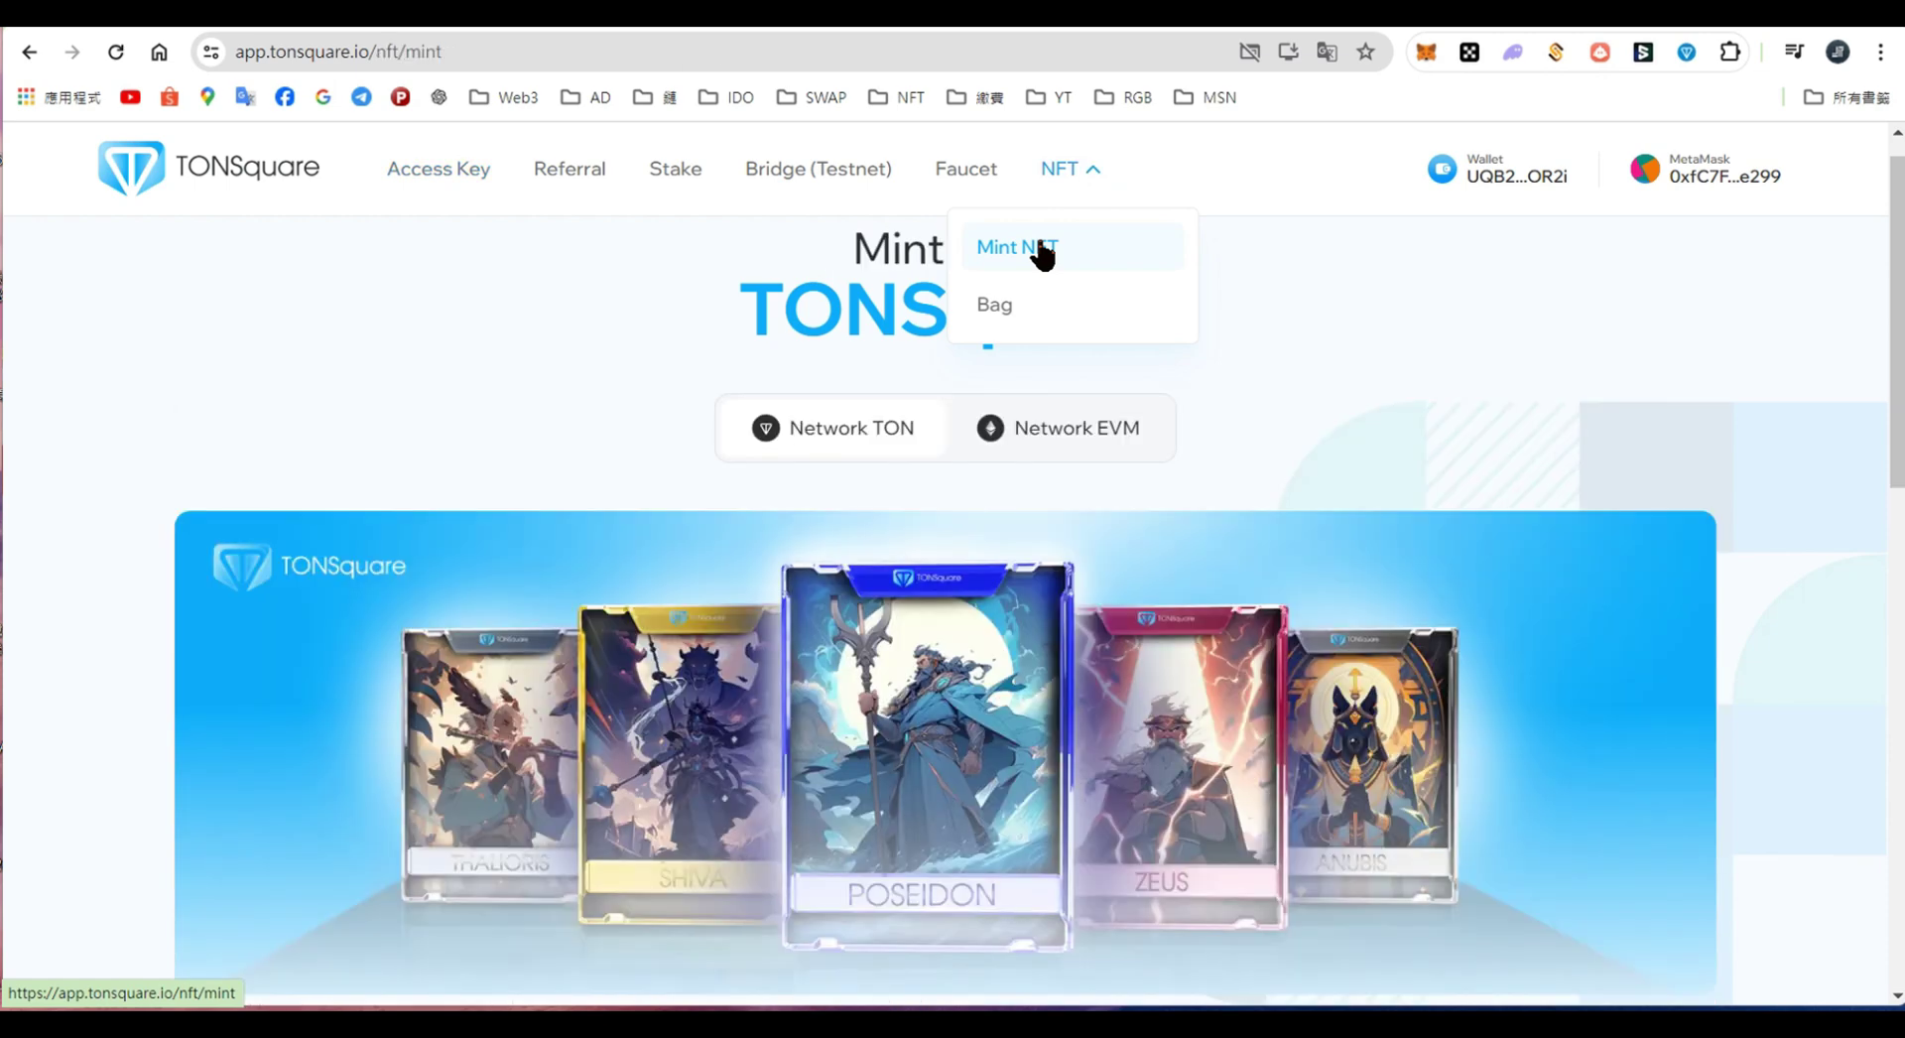
{"action": "scroll", "coordinate": [1076, 408], "scroll_direction": "down", "scroll_amount": 13}
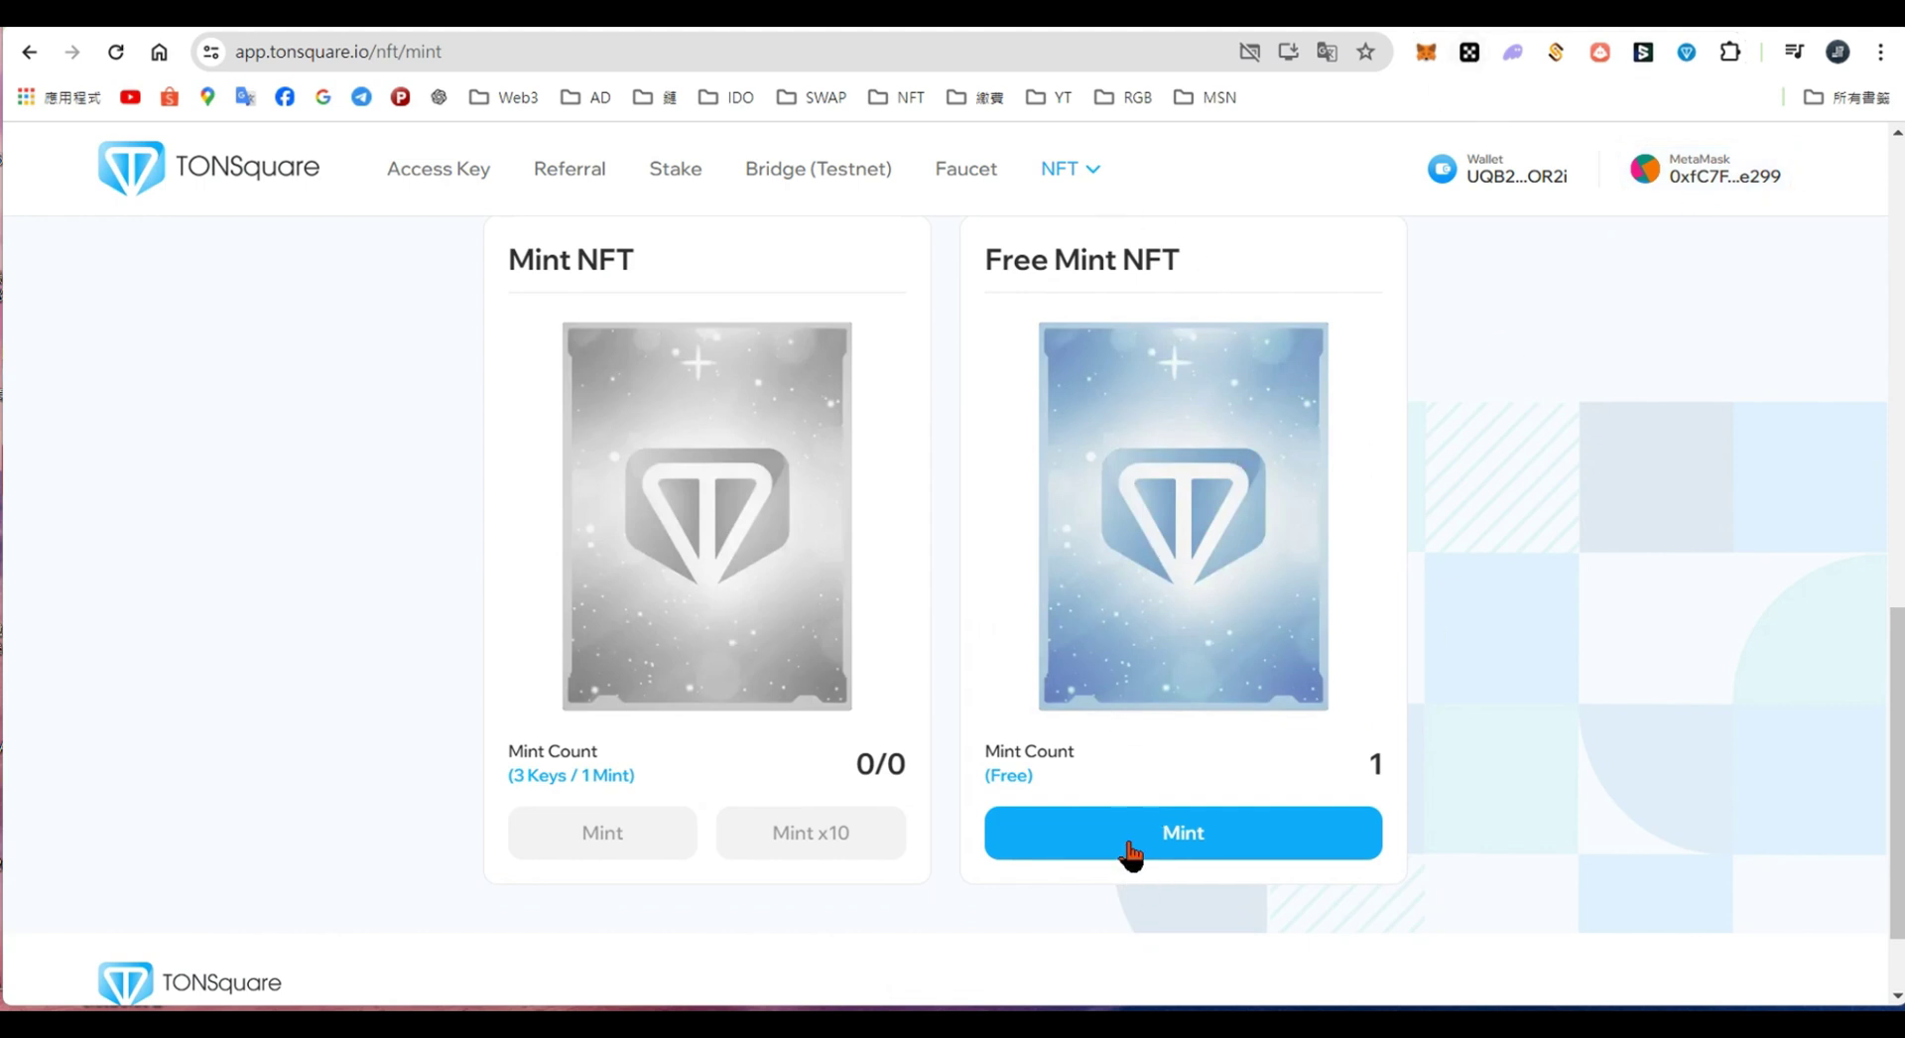
Step: Request 0.5 TON from the Faucet, pasting the EVM wallet address as the recipient
{"action": "left_click", "coordinate": [963, 178]}
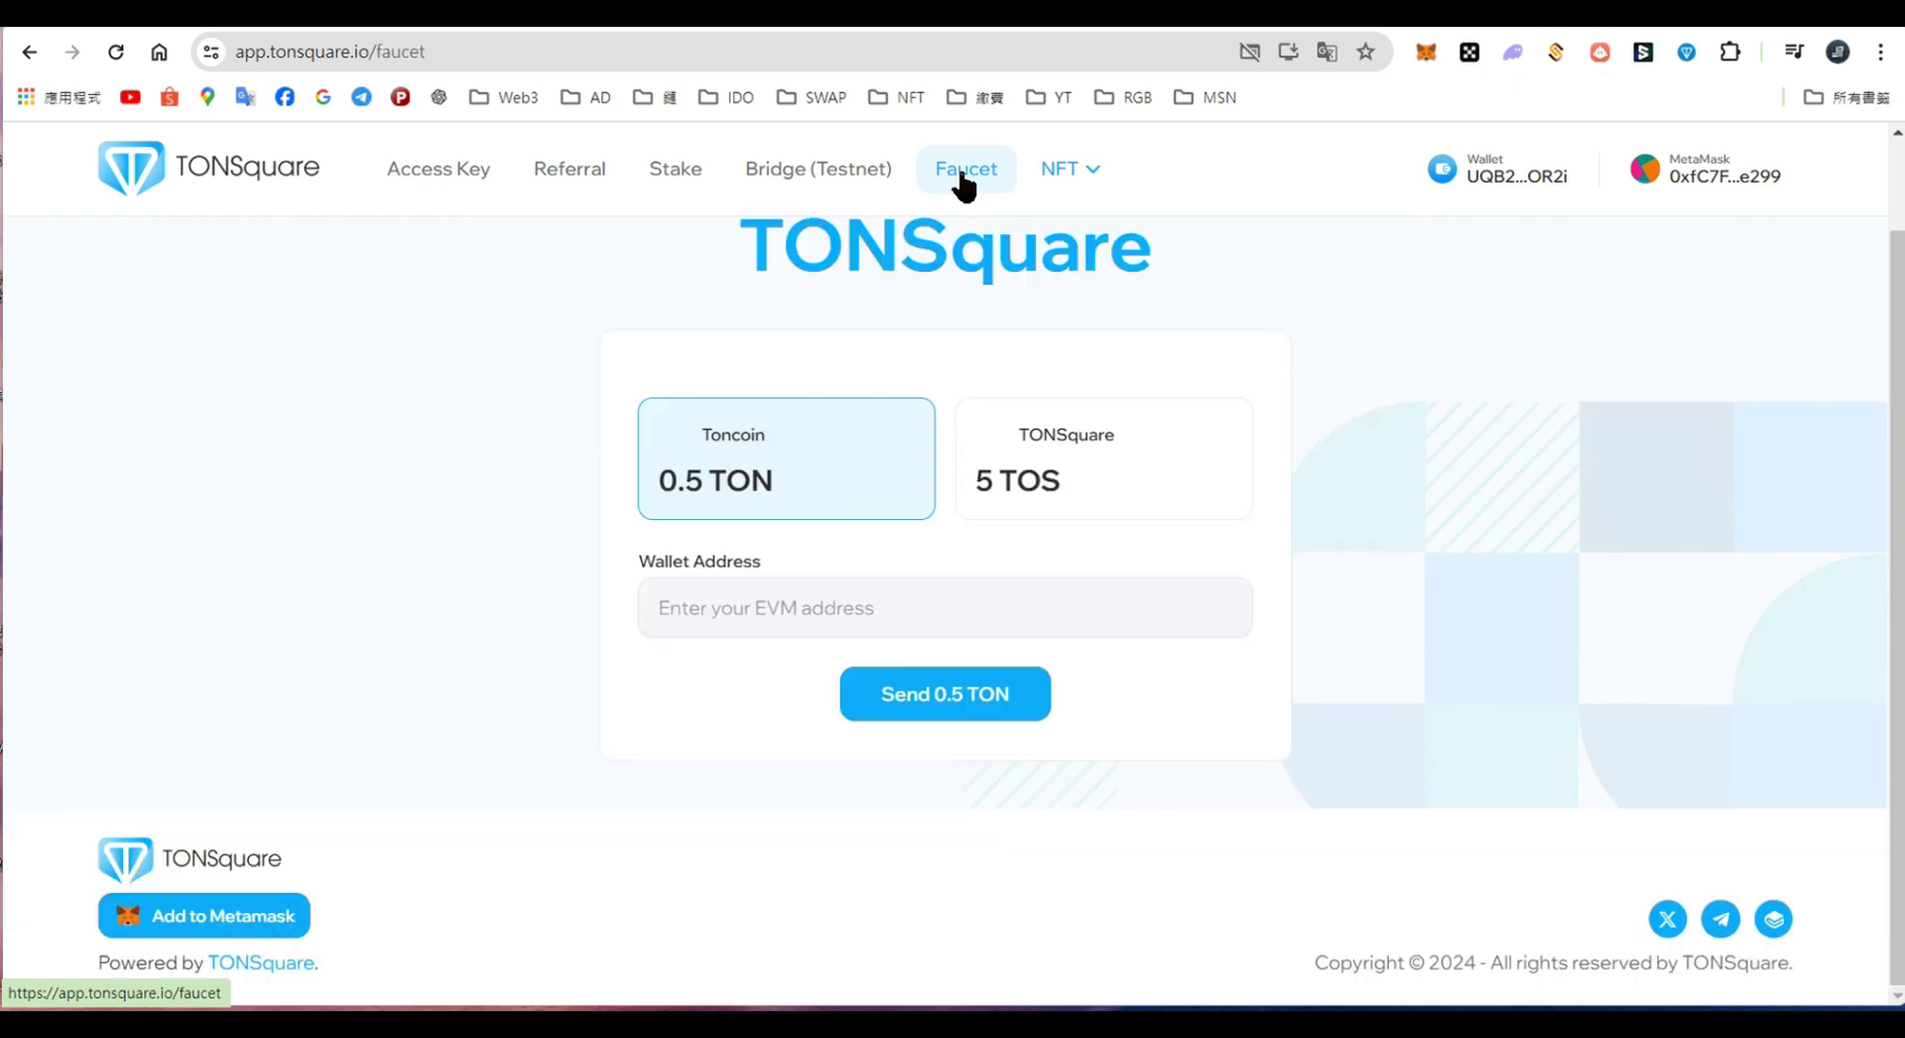
{"action": "left_click", "coordinate": [1716, 171]}
{"action": "left_click", "coordinate": [734, 610]}
{"action": "right_click", "coordinate": [735, 613]}
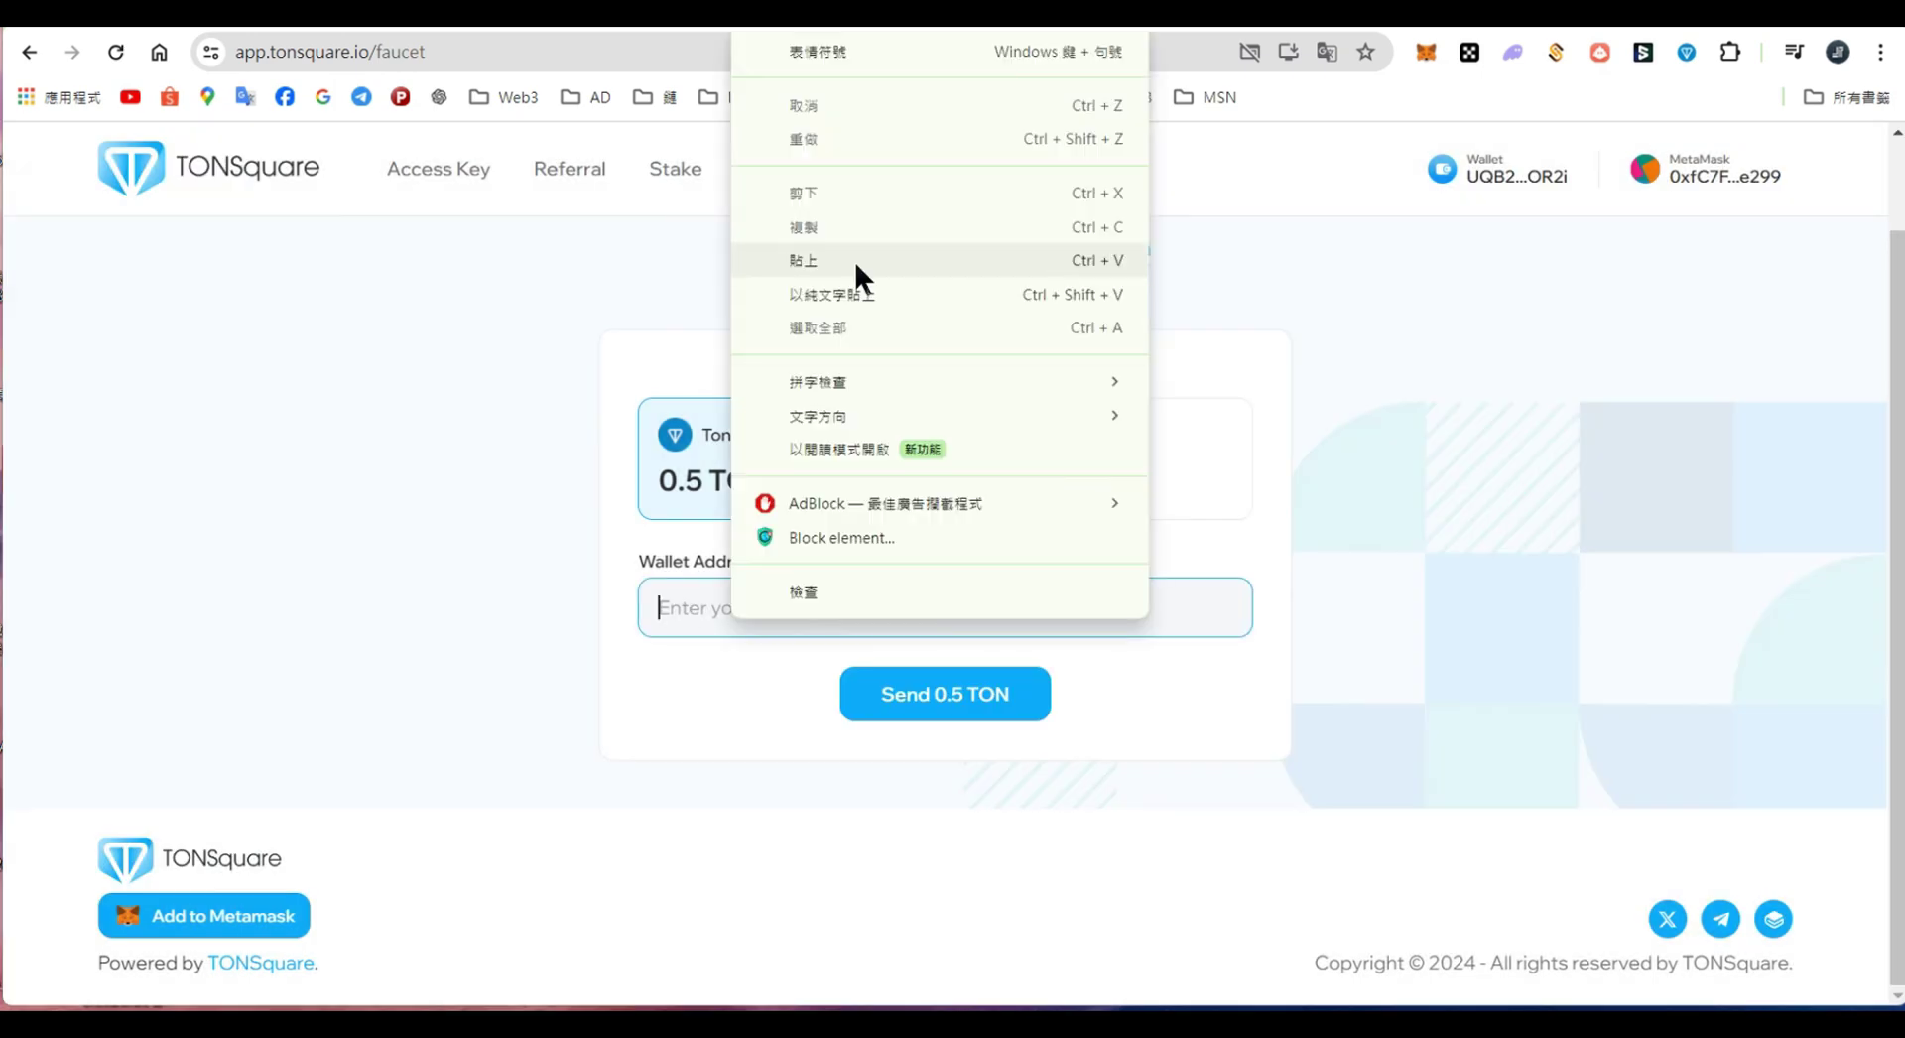
{"action": "left_click", "coordinate": [854, 260]}
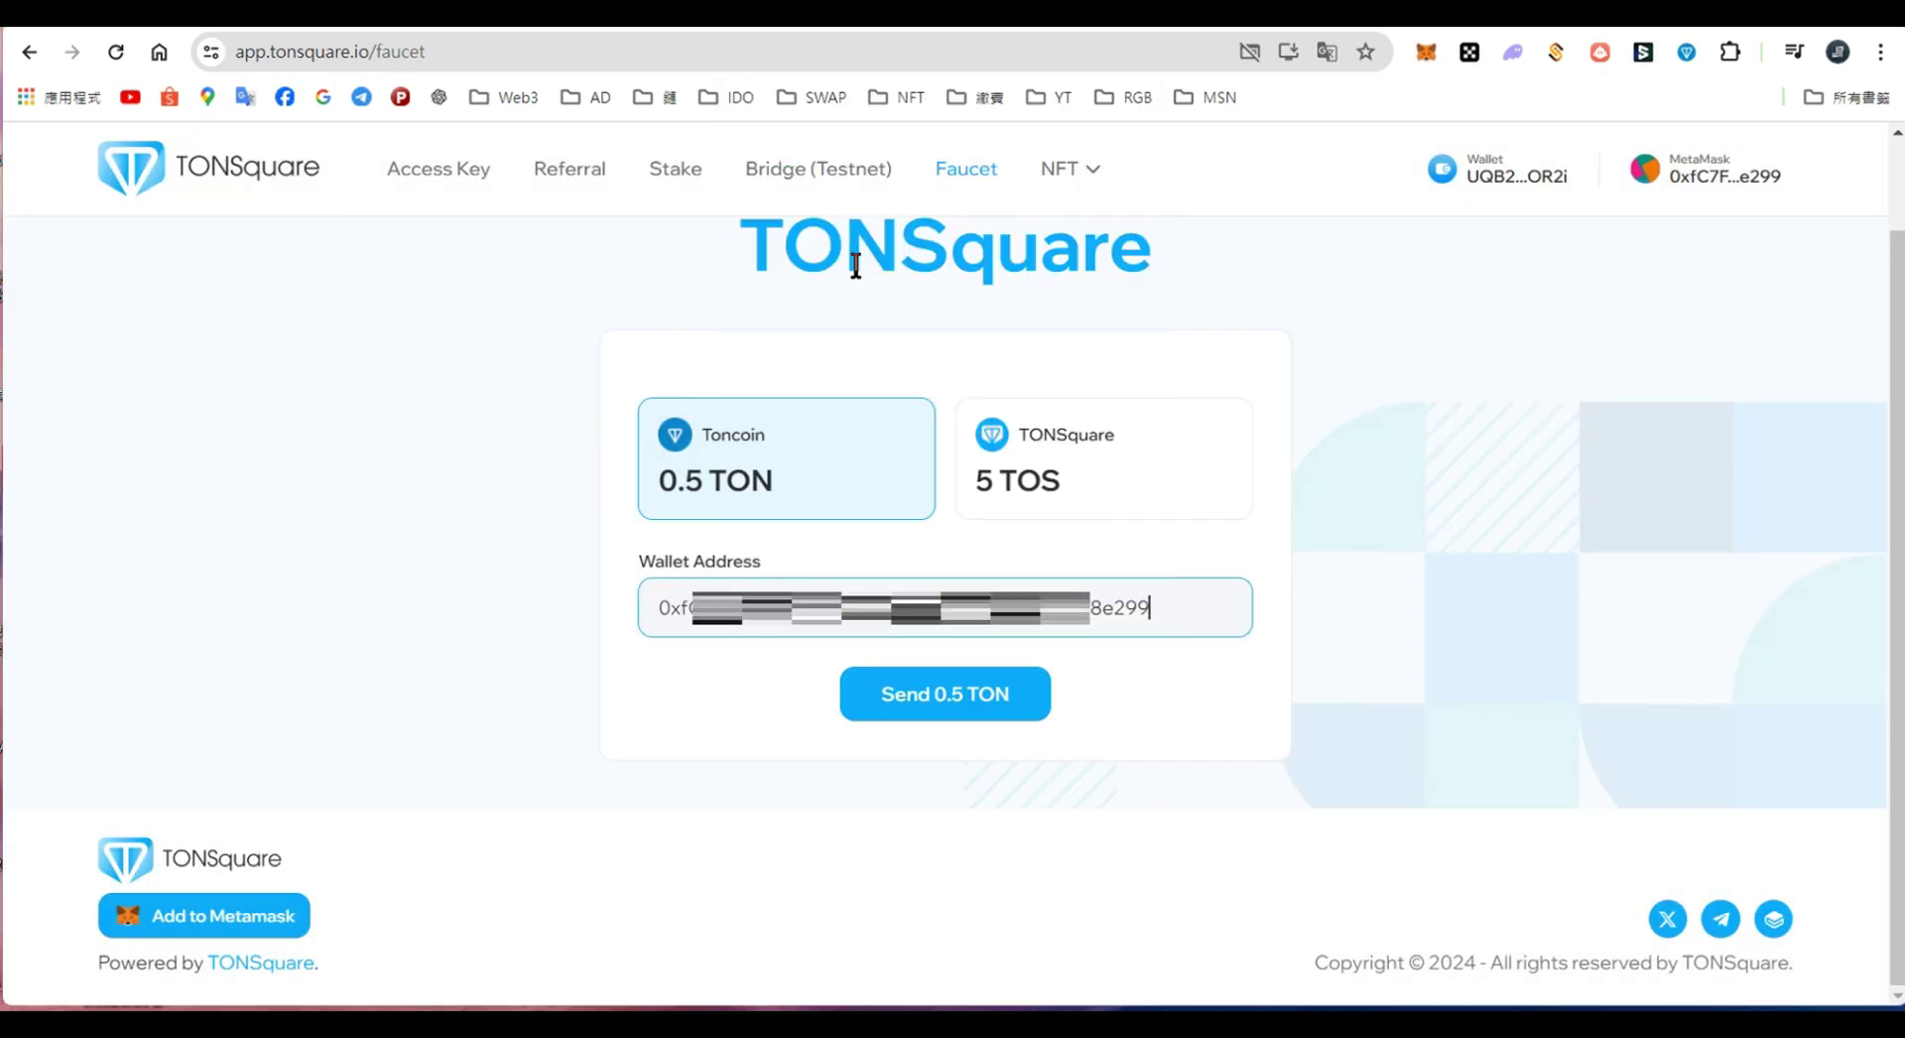
{"action": "left_click", "coordinate": [930, 708]}
{"action": "left_click", "coordinate": [1123, 891]}
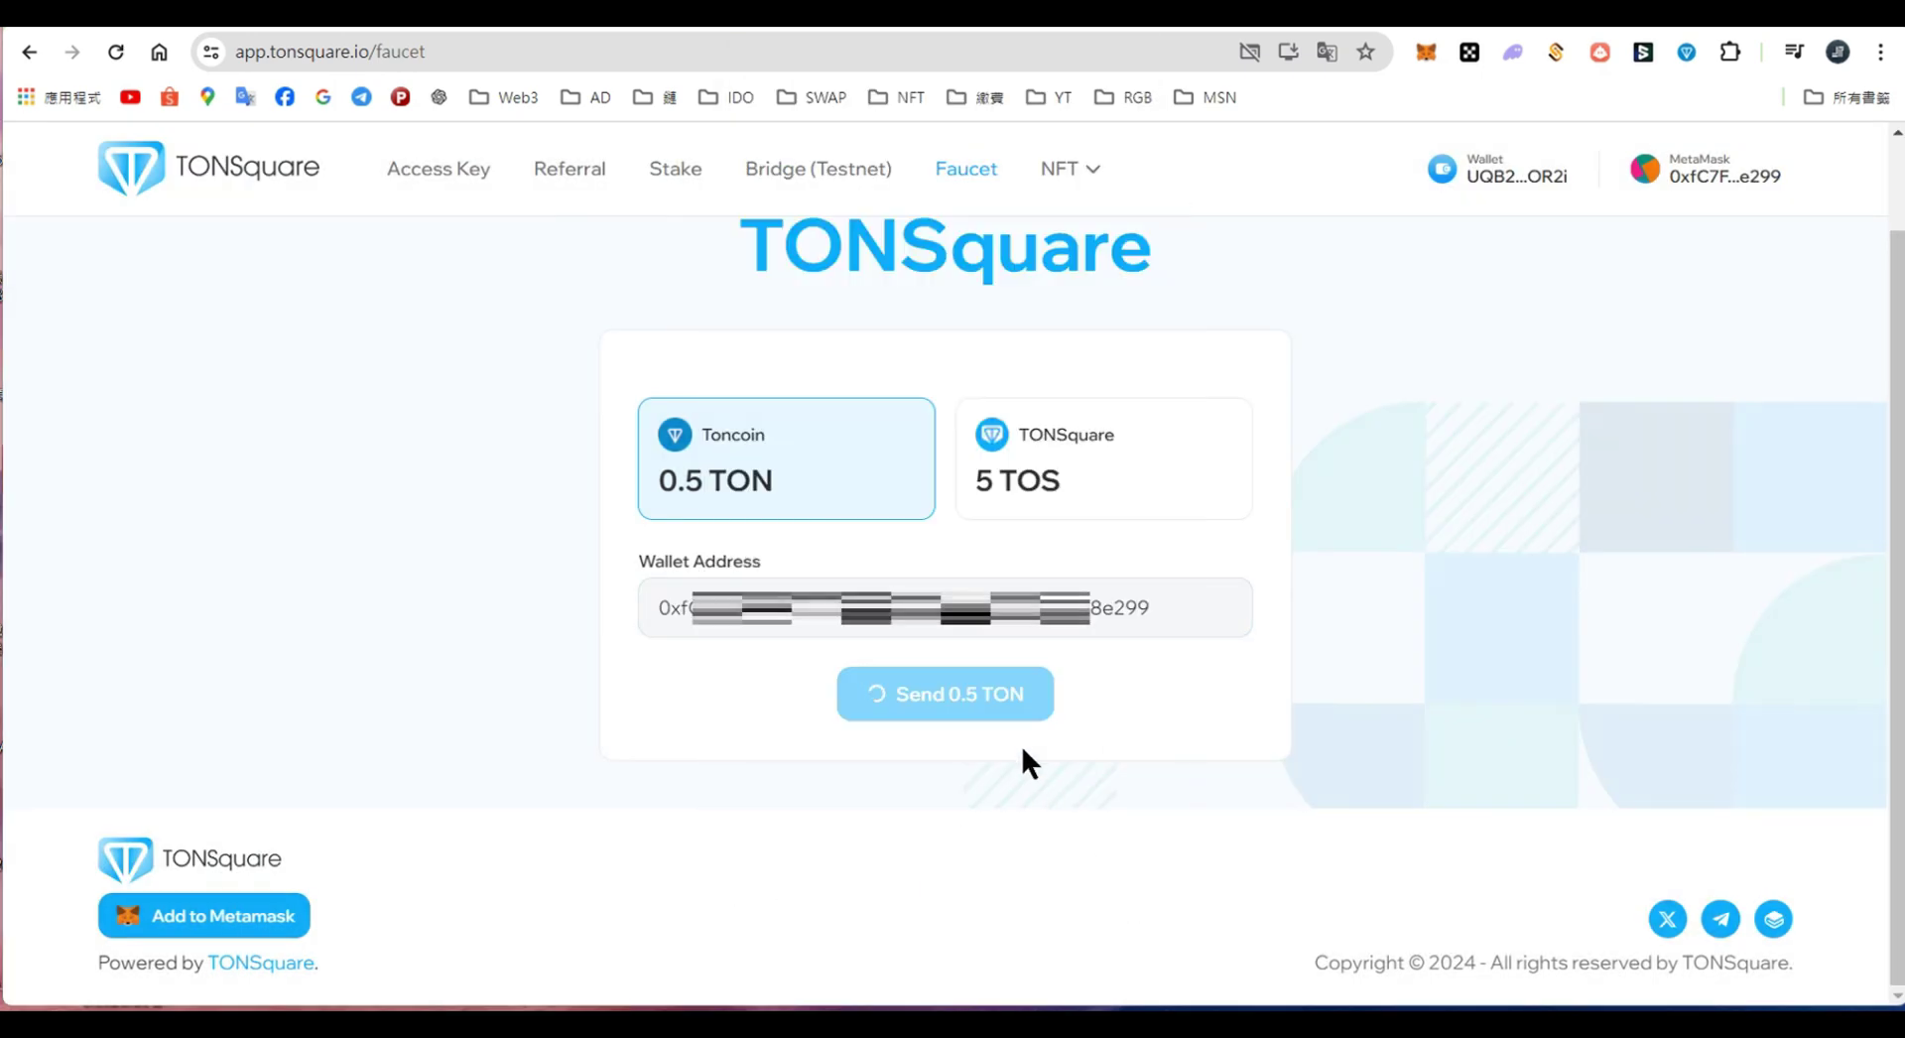
Step: Request 5 TOS from the Faucet for the same wallet address
{"action": "left_click", "coordinate": [1025, 503]}
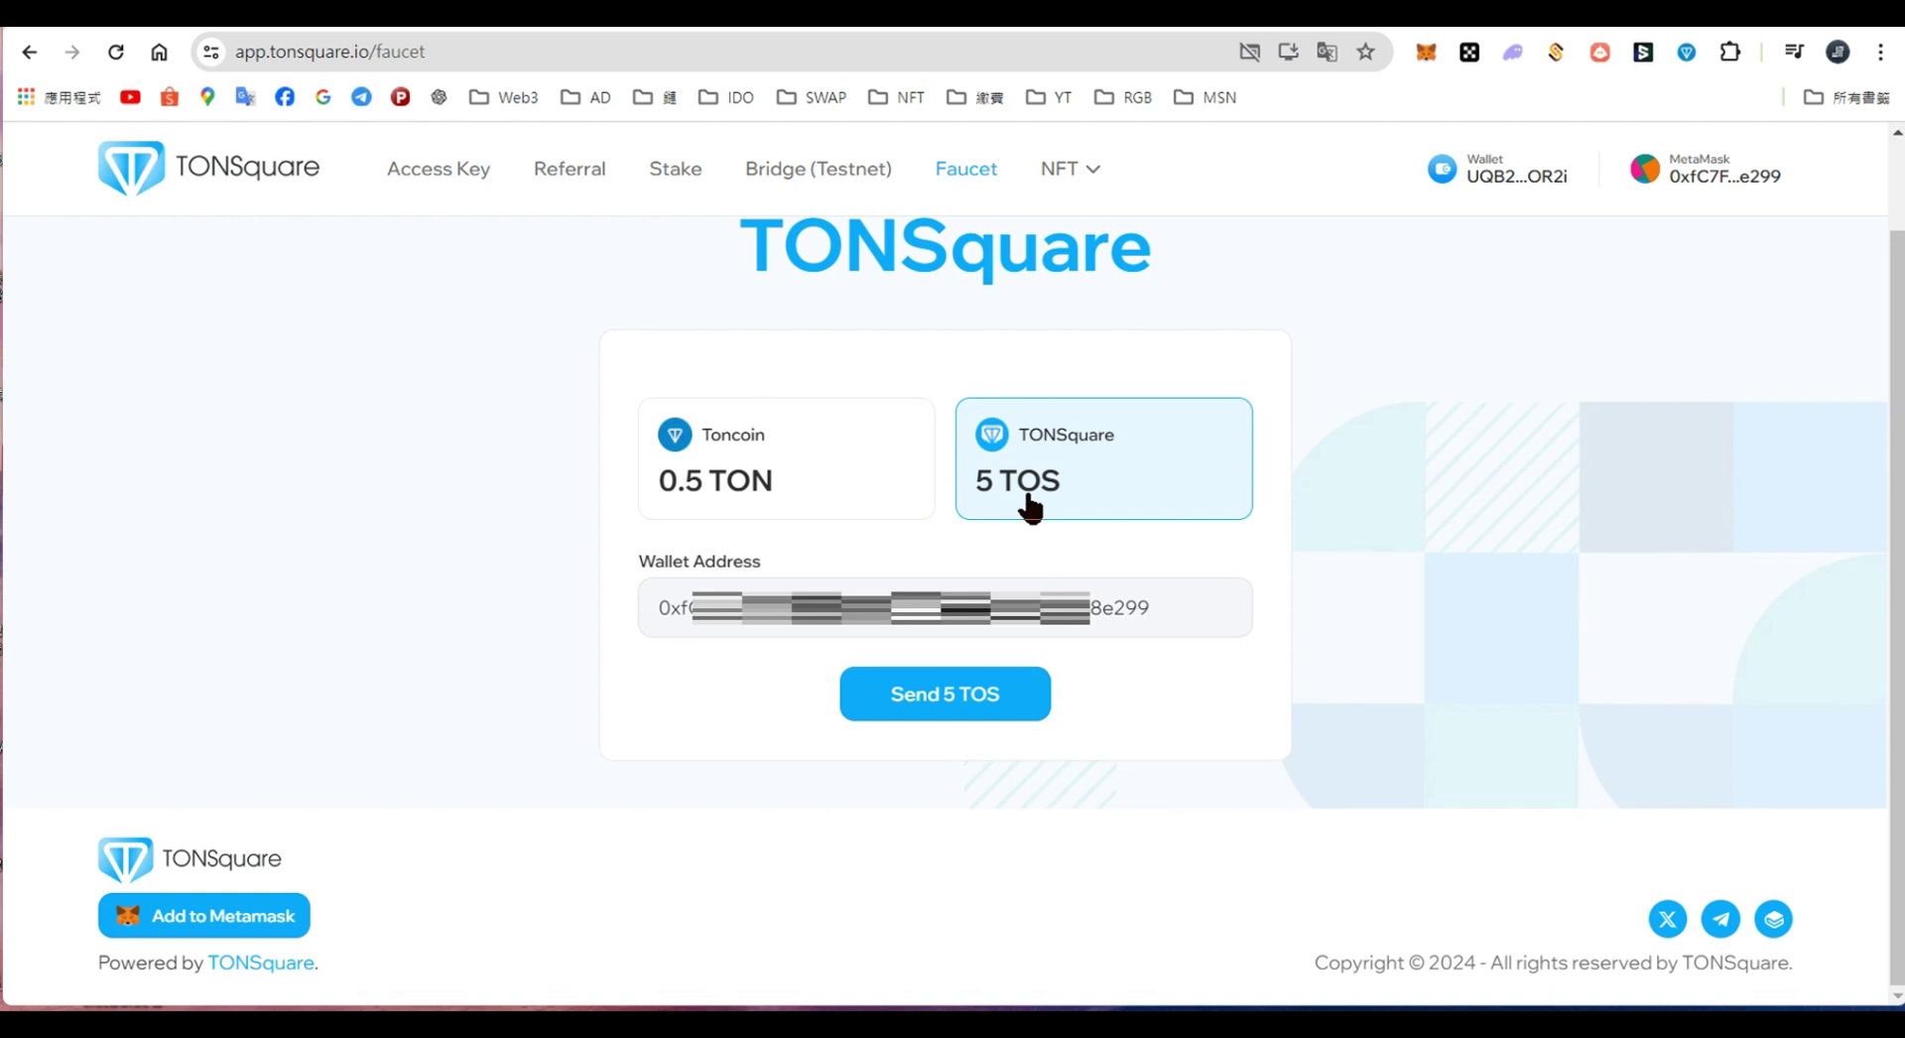
{"action": "left_click", "coordinate": [1210, 605]}
{"action": "left_click", "coordinate": [937, 707]}
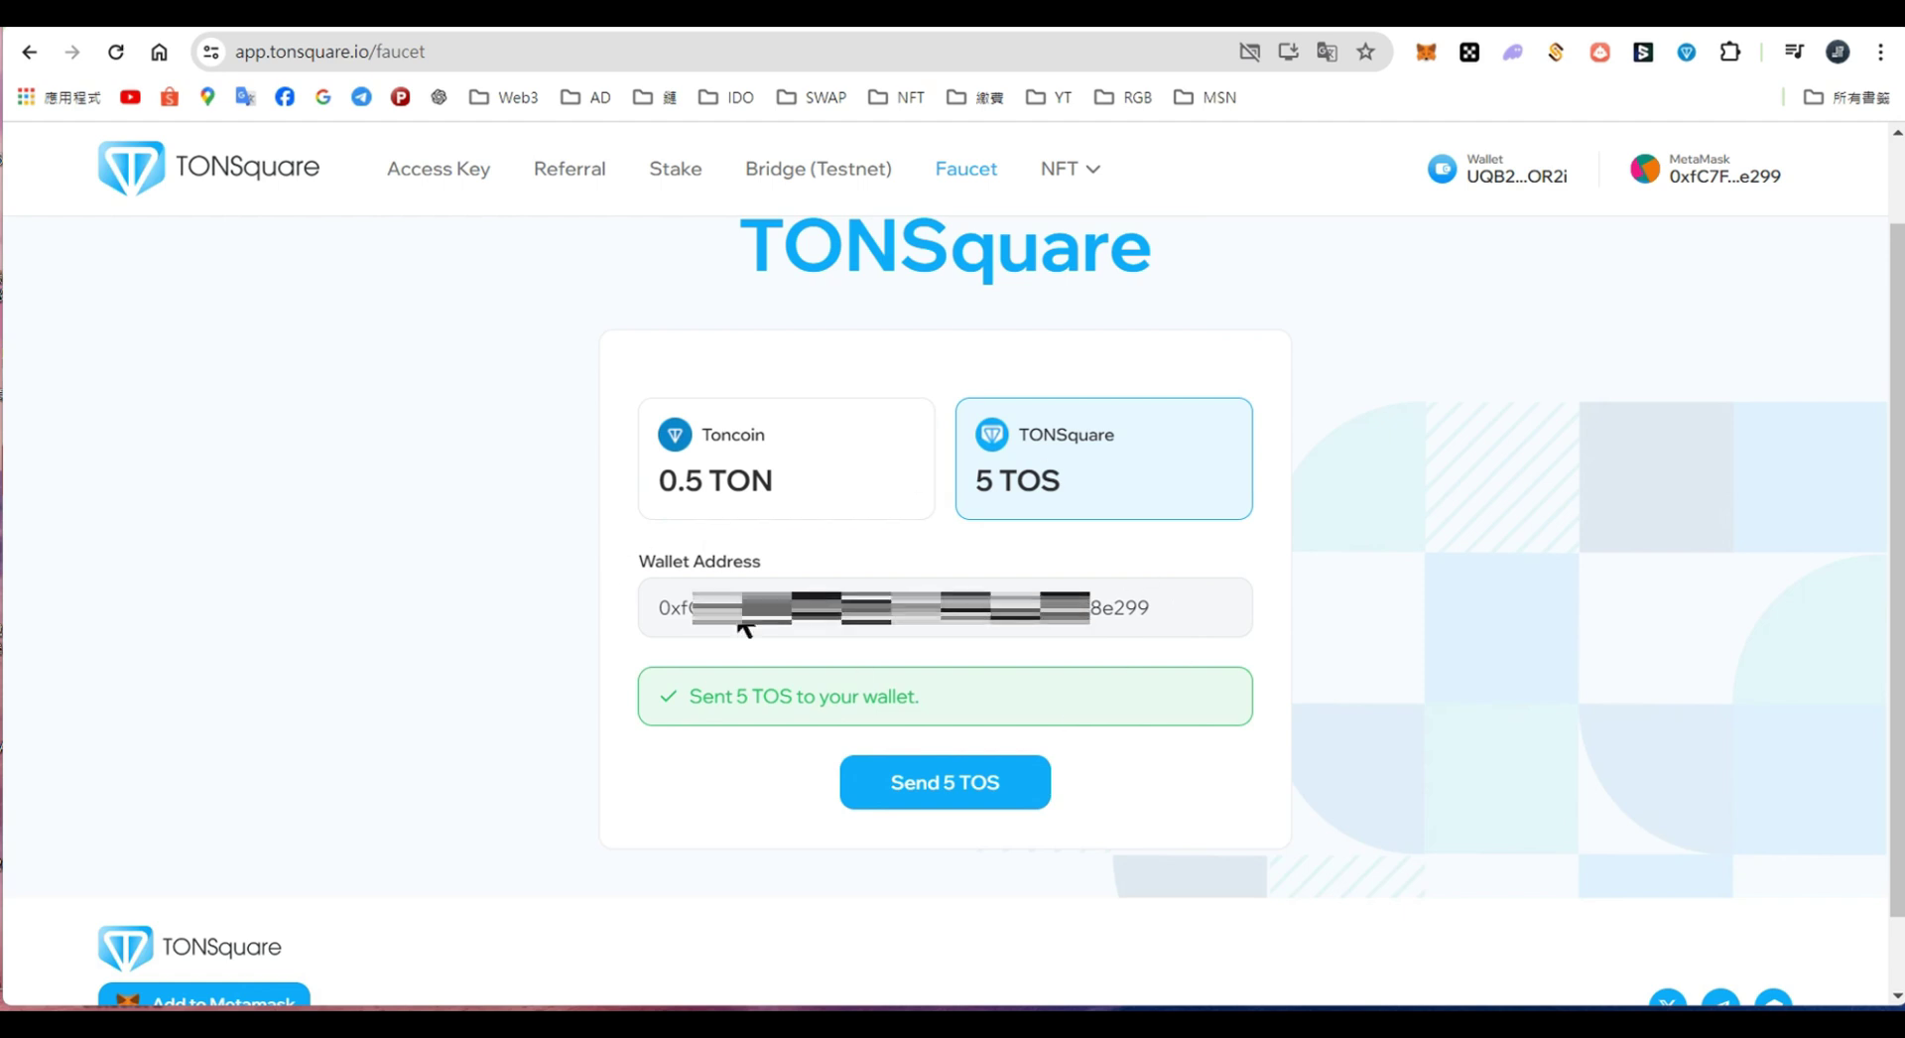
{"action": "left_click_drag", "start_coordinate": [915, 700], "coordinate": [702, 694]}
{"action": "left_click", "coordinate": [757, 702]}
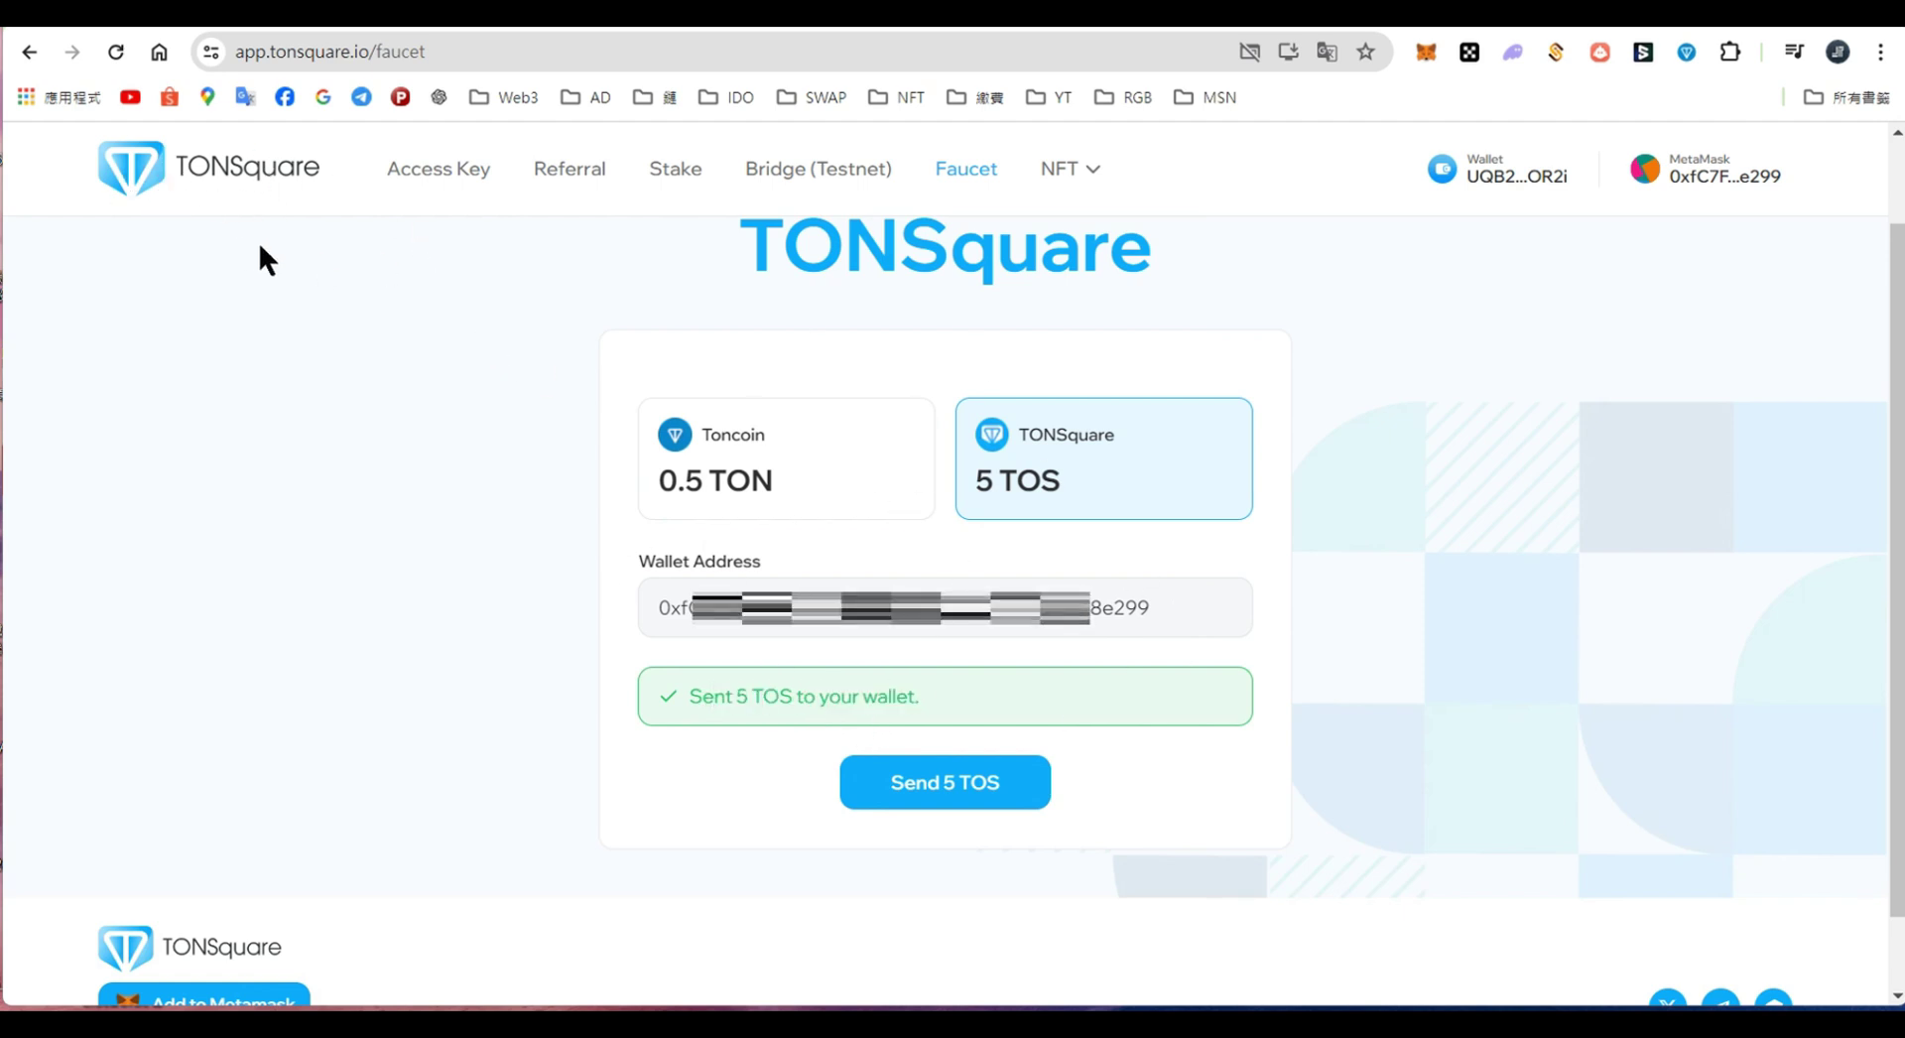
Step: Check the TON balance in the browser wallet extension and its selected custom network, TONSquare Testnet
{"action": "left_click", "coordinate": [1468, 60]}
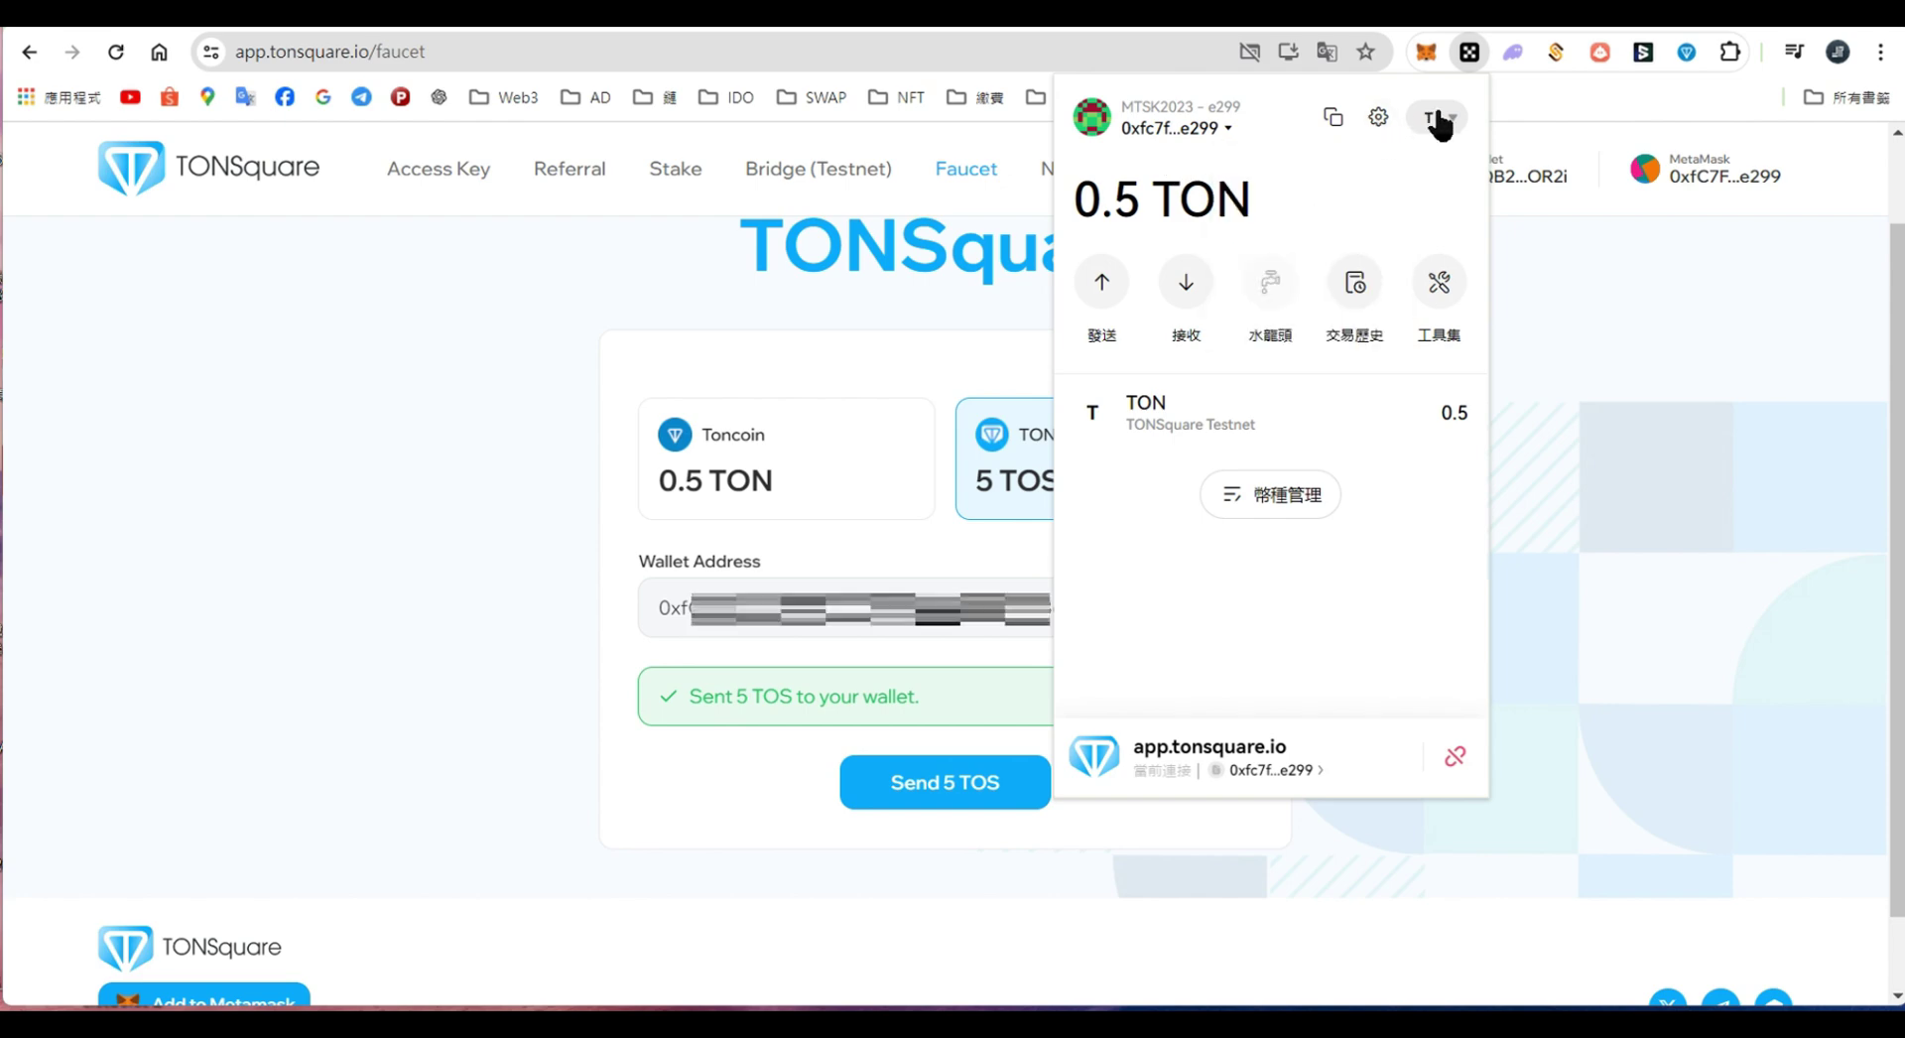
{"action": "left_click", "coordinate": [1435, 117]}
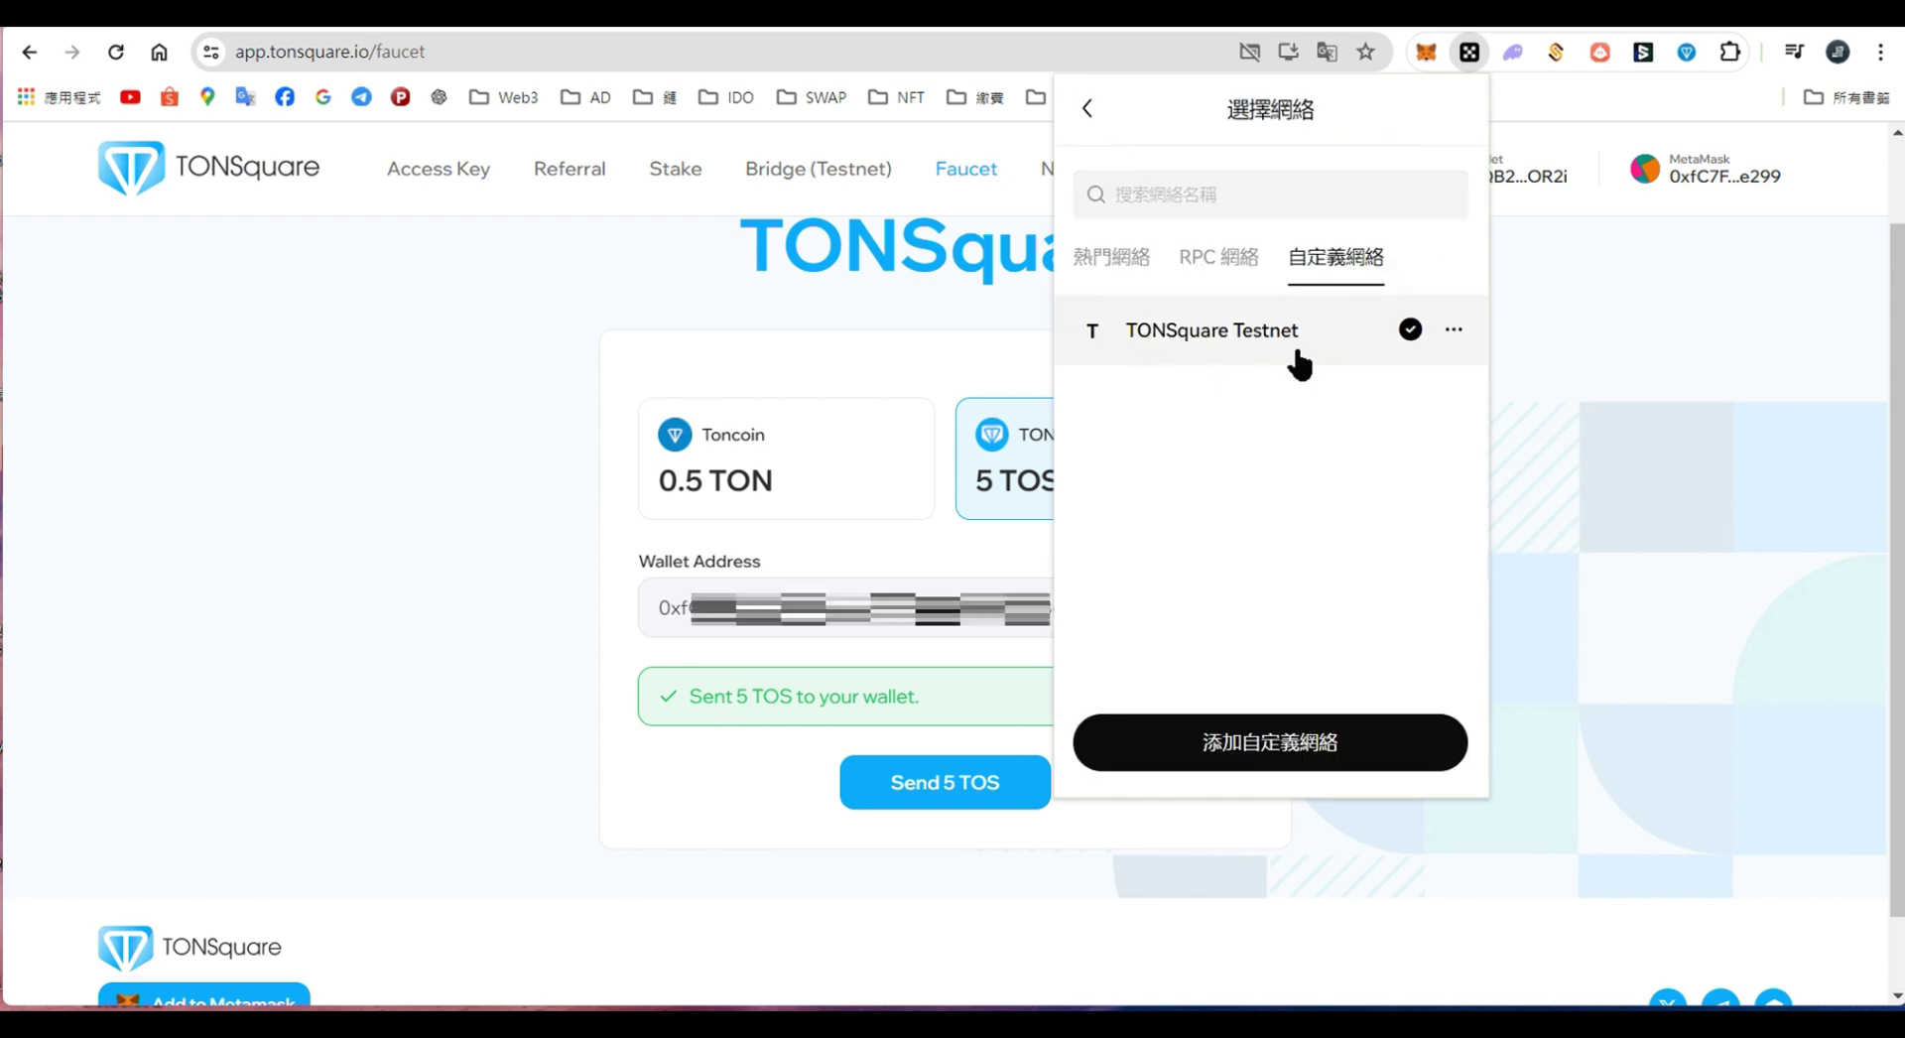
{"action": "left_click", "coordinate": [1083, 107]}
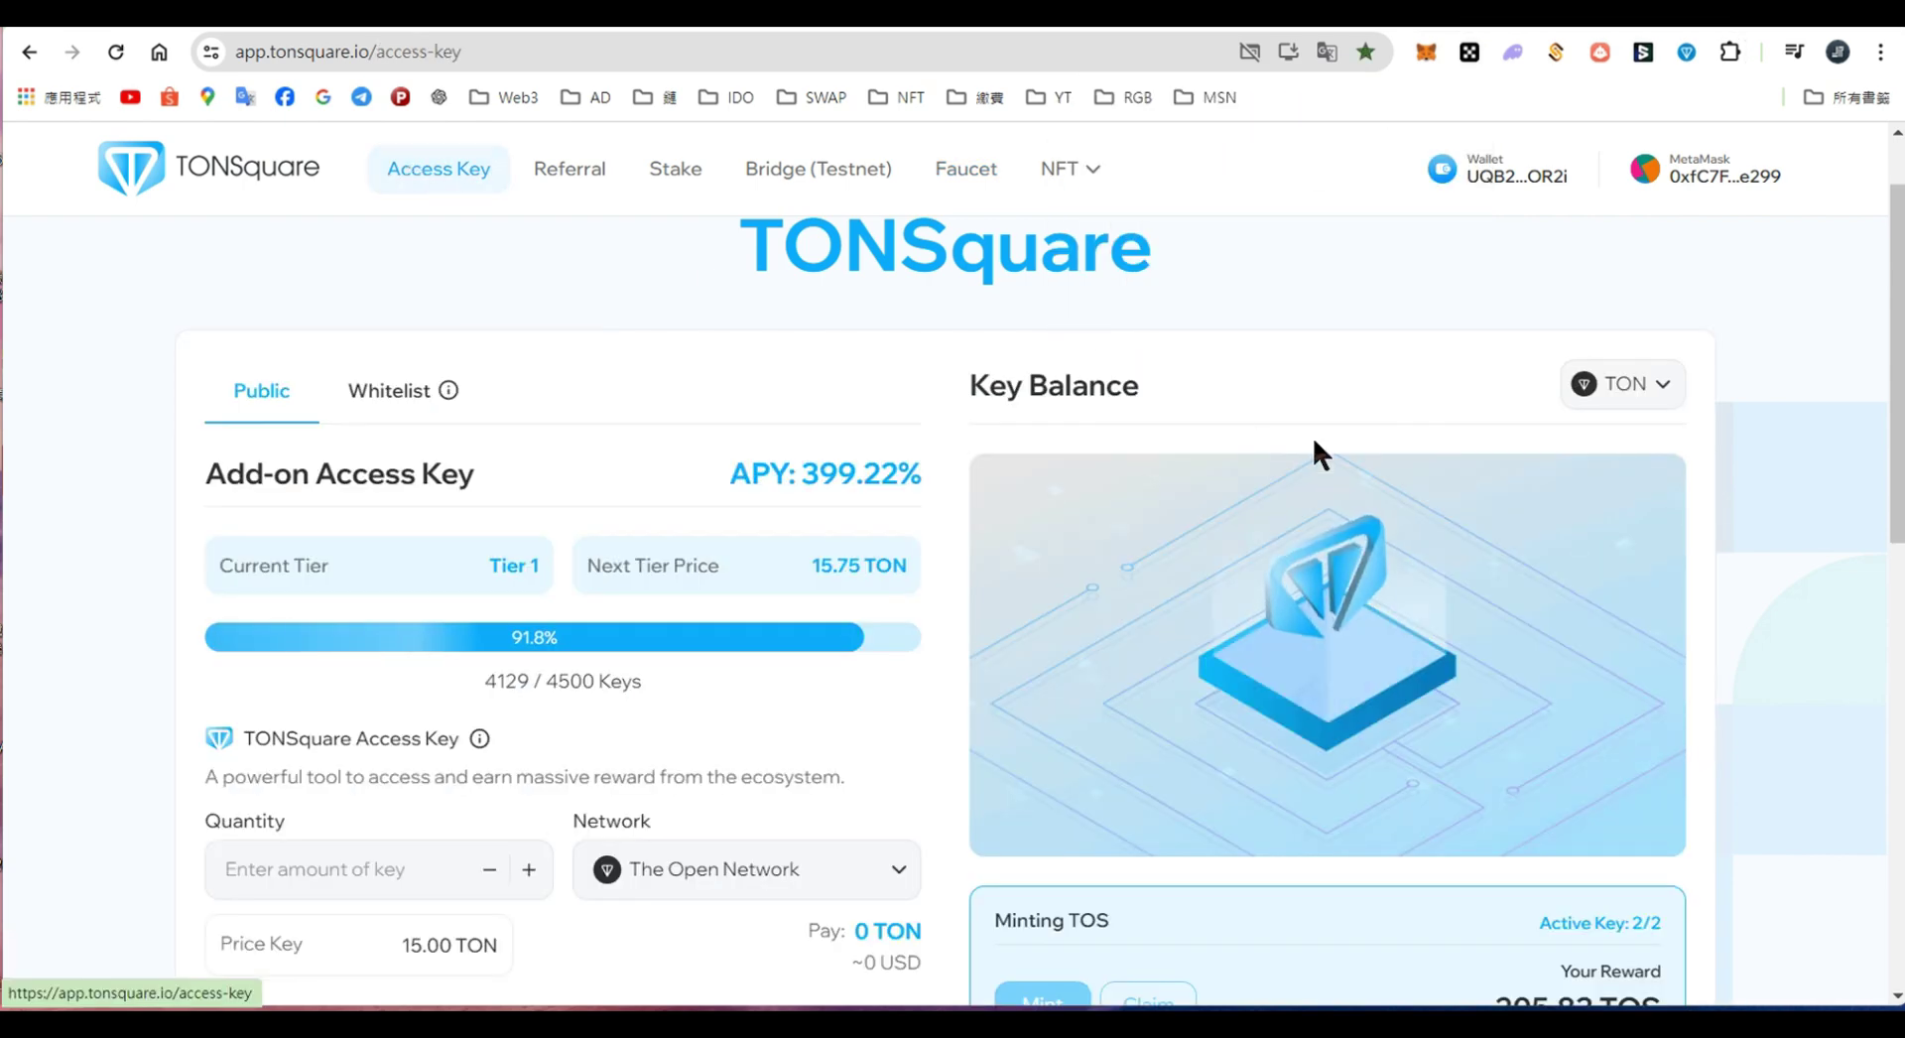
Step: Activate the newly bought access key for Minting TOS on the Access Key page
{"action": "scroll", "coordinate": [1312, 433], "scroll_direction": "down", "scroll_amount": 4}
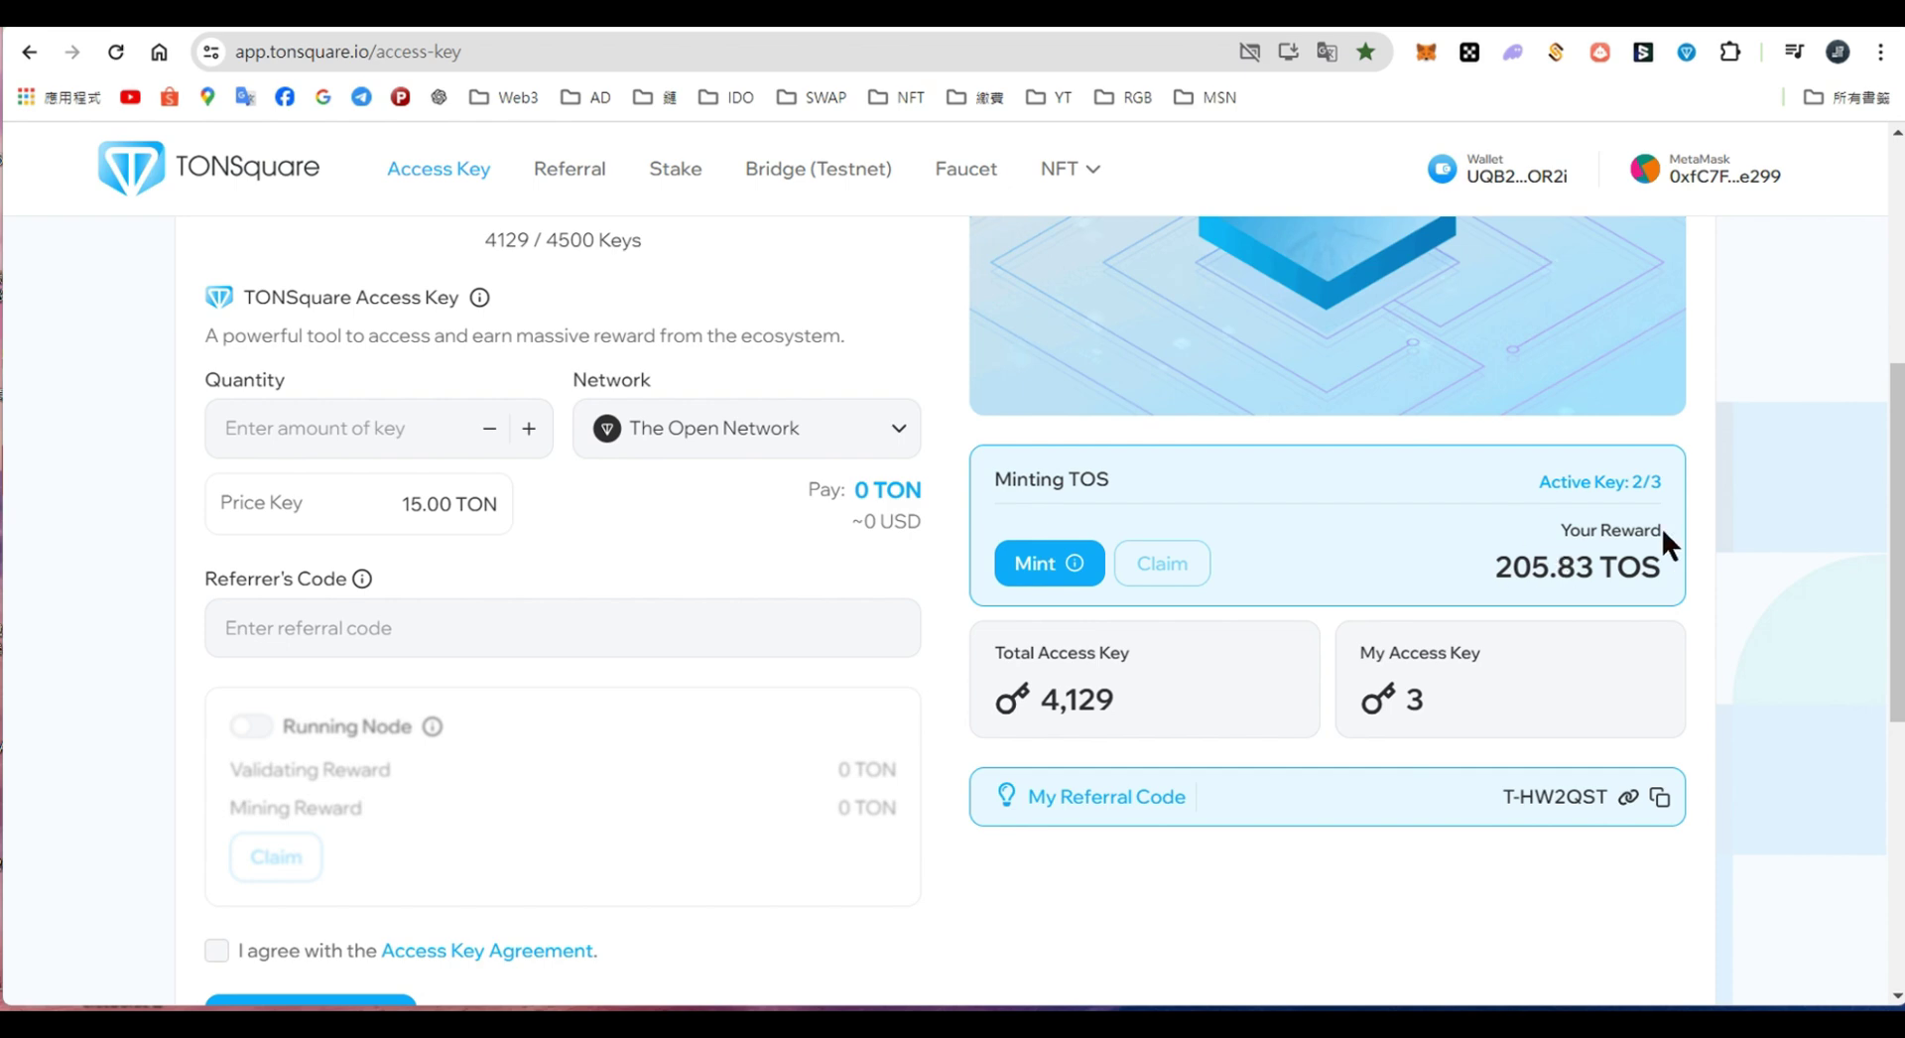
{"action": "scroll", "coordinate": [1653, 568], "scroll_direction": "up", "scroll_amount": 2}
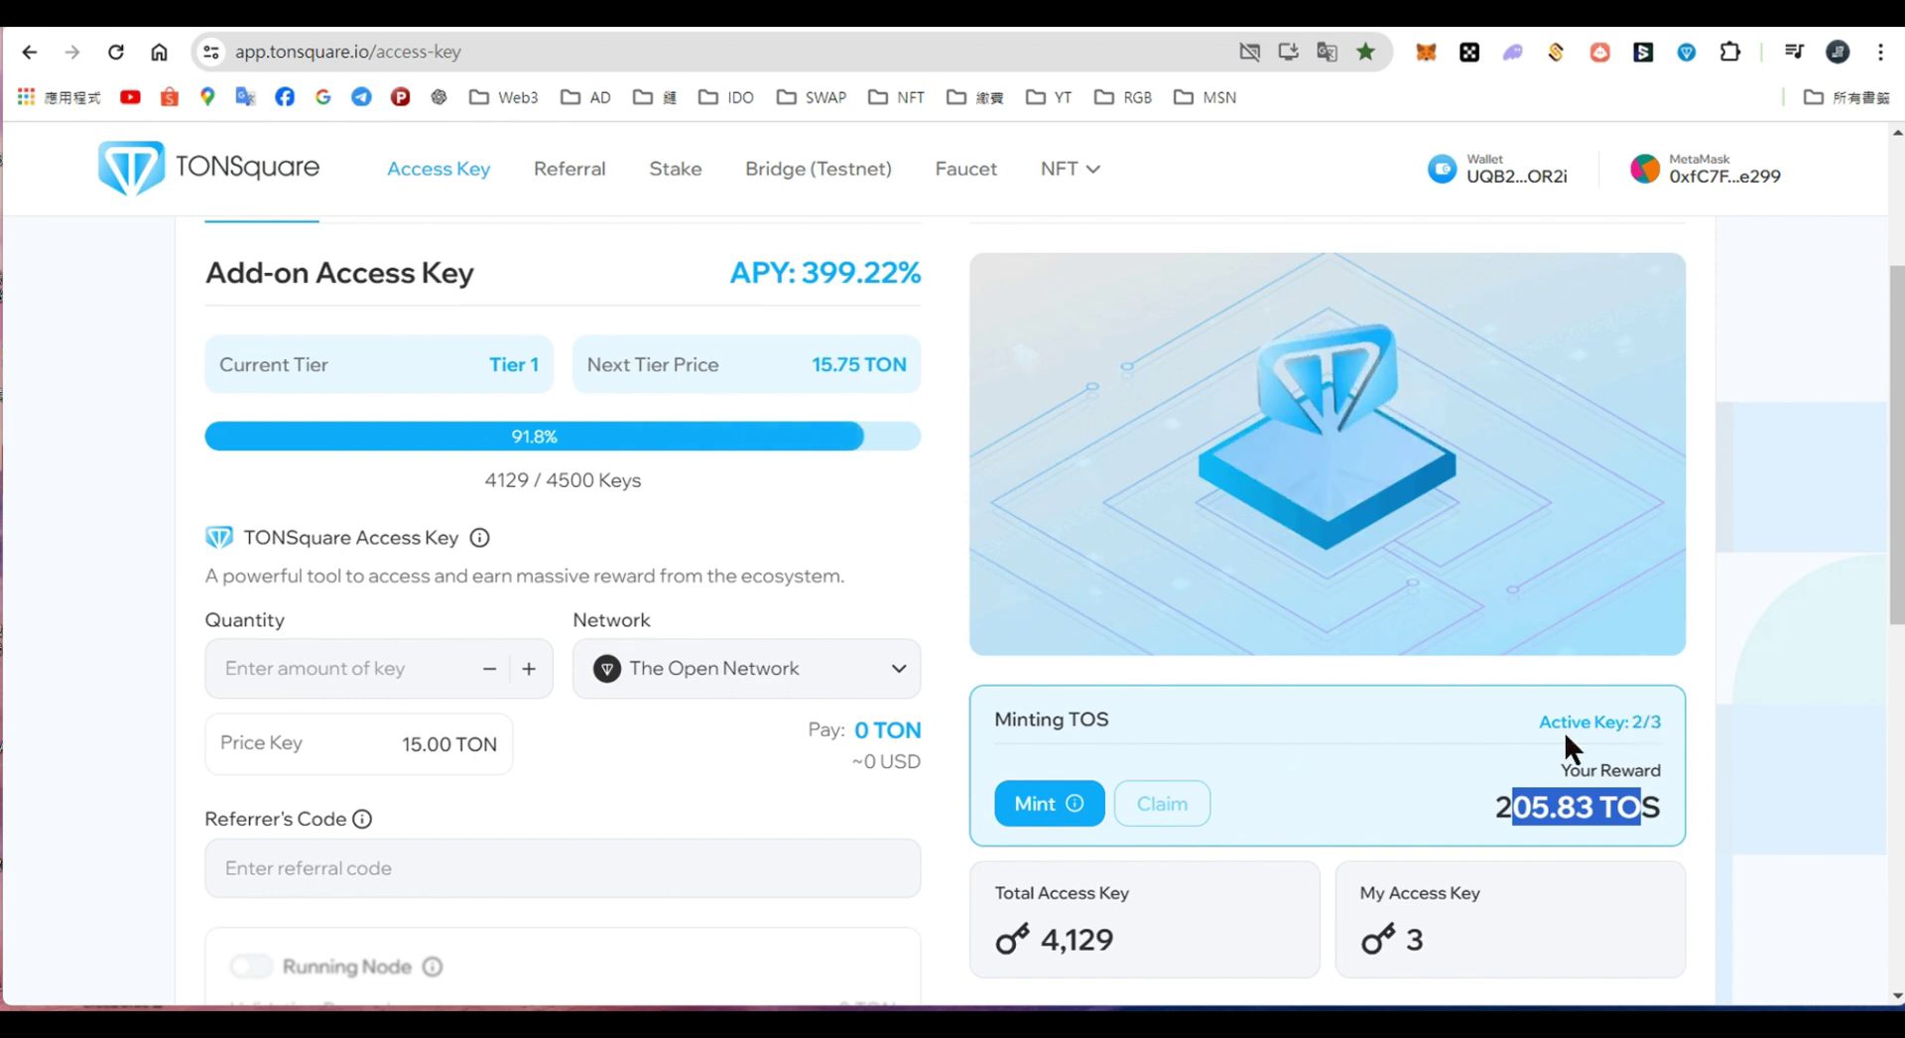
{"action": "left_click_drag", "start_coordinate": [1663, 726], "coordinate": [1641, 725]}
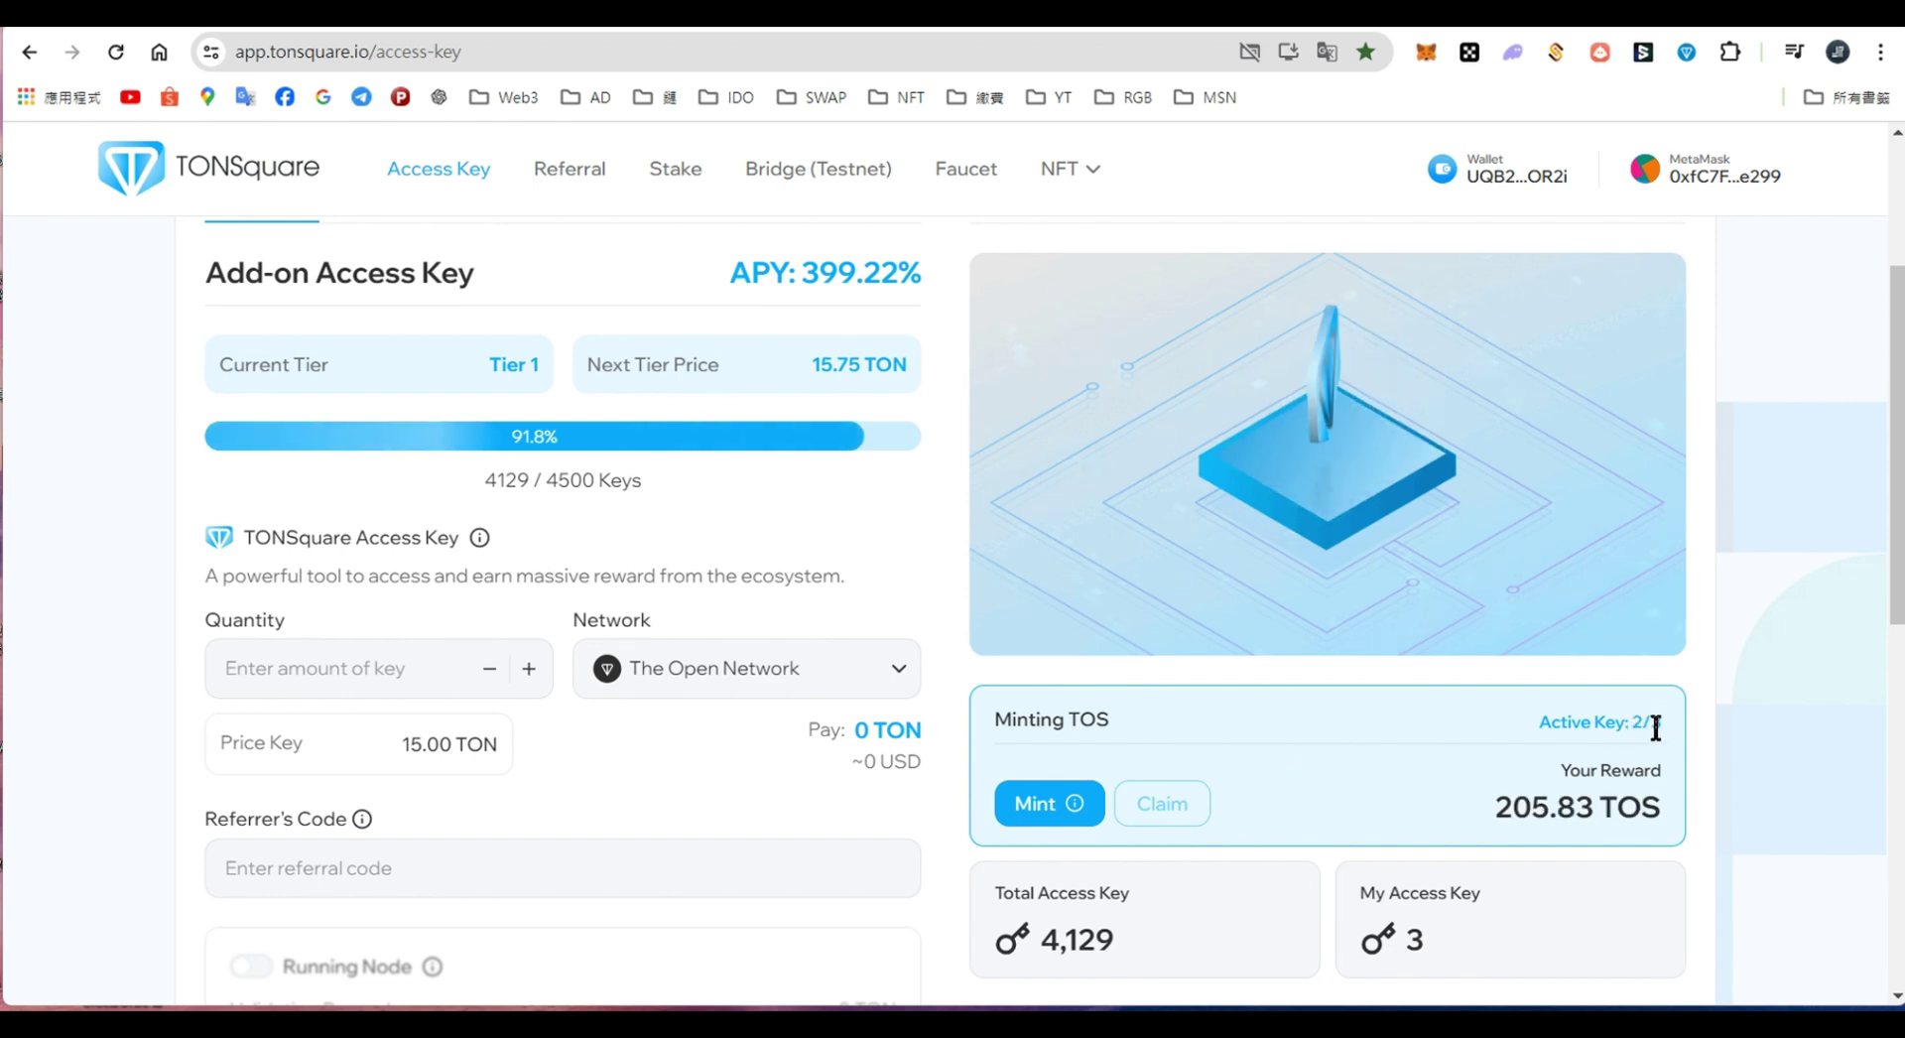
{"action": "left_click", "coordinate": [1046, 800]}
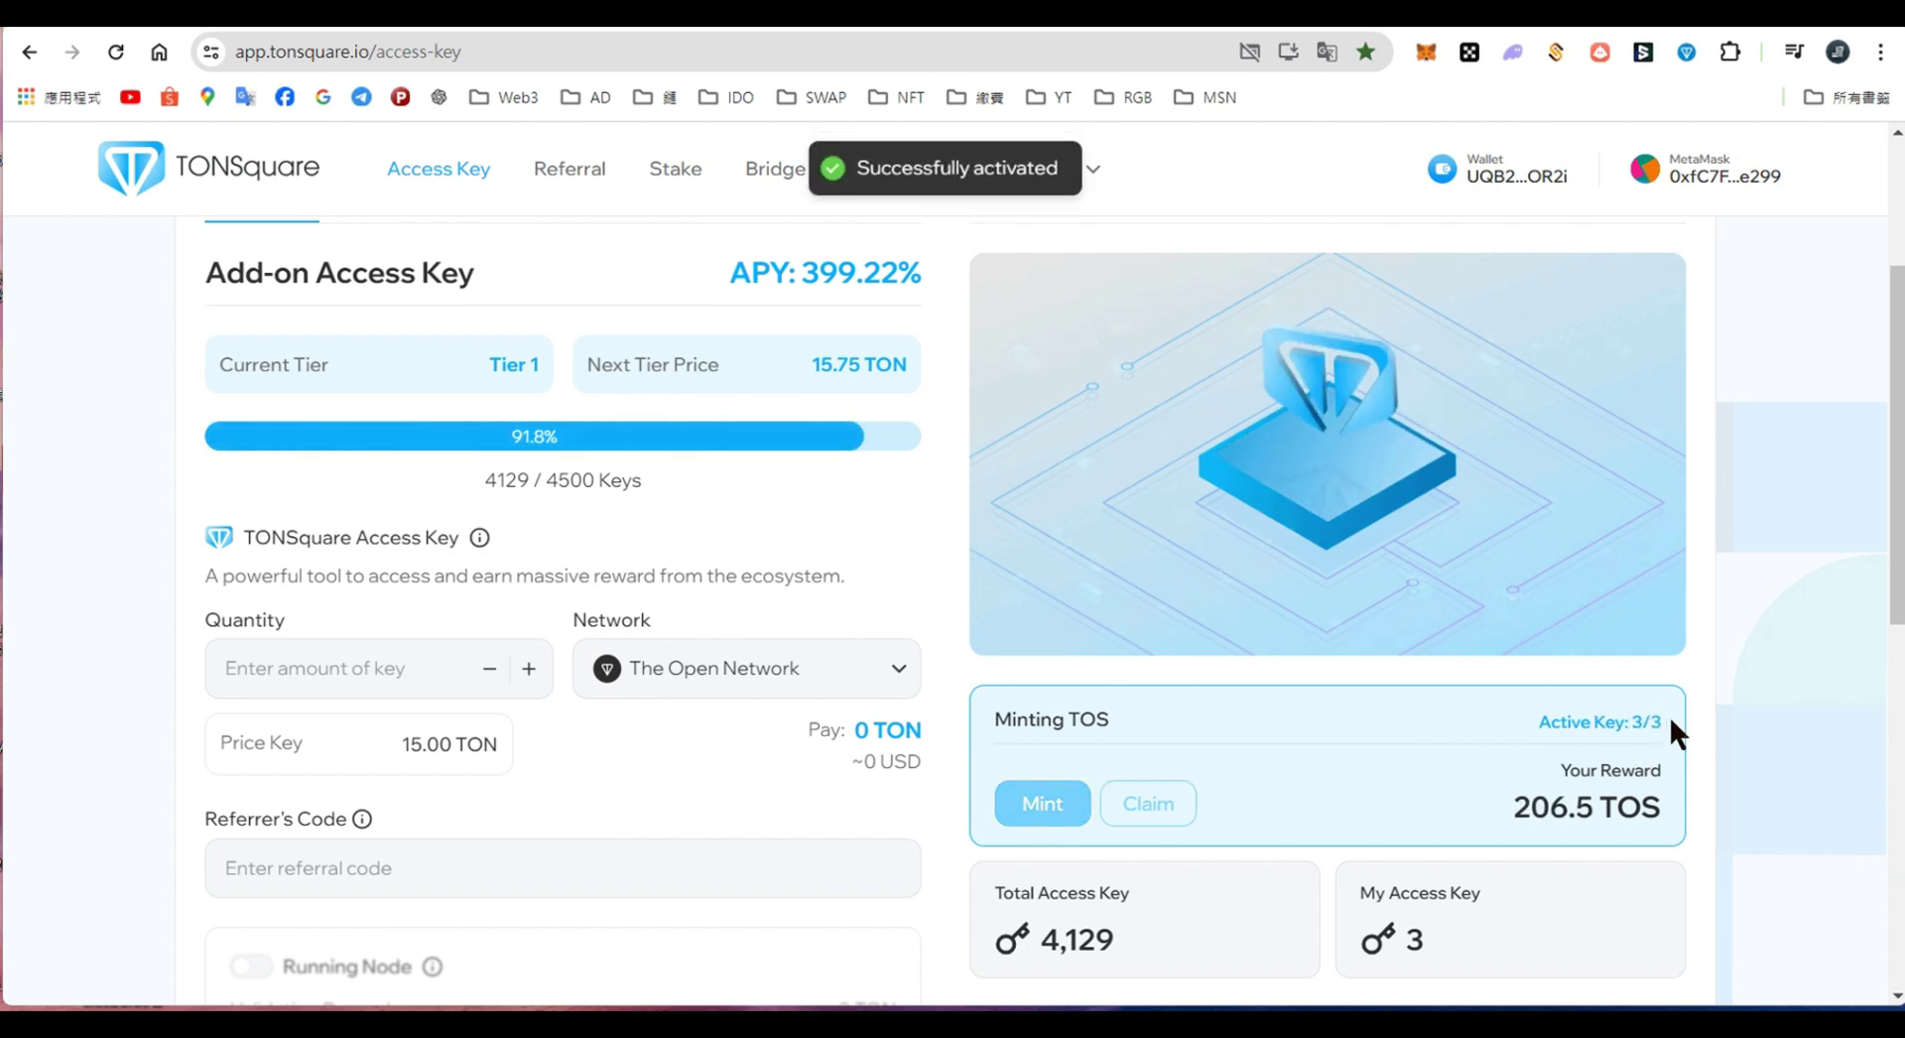
Step: Review the TOS reward, the number of keys sold in the current tier and the next tier price
{"action": "left_click_drag", "start_coordinate": [1532, 808], "coordinate": [1673, 808]}
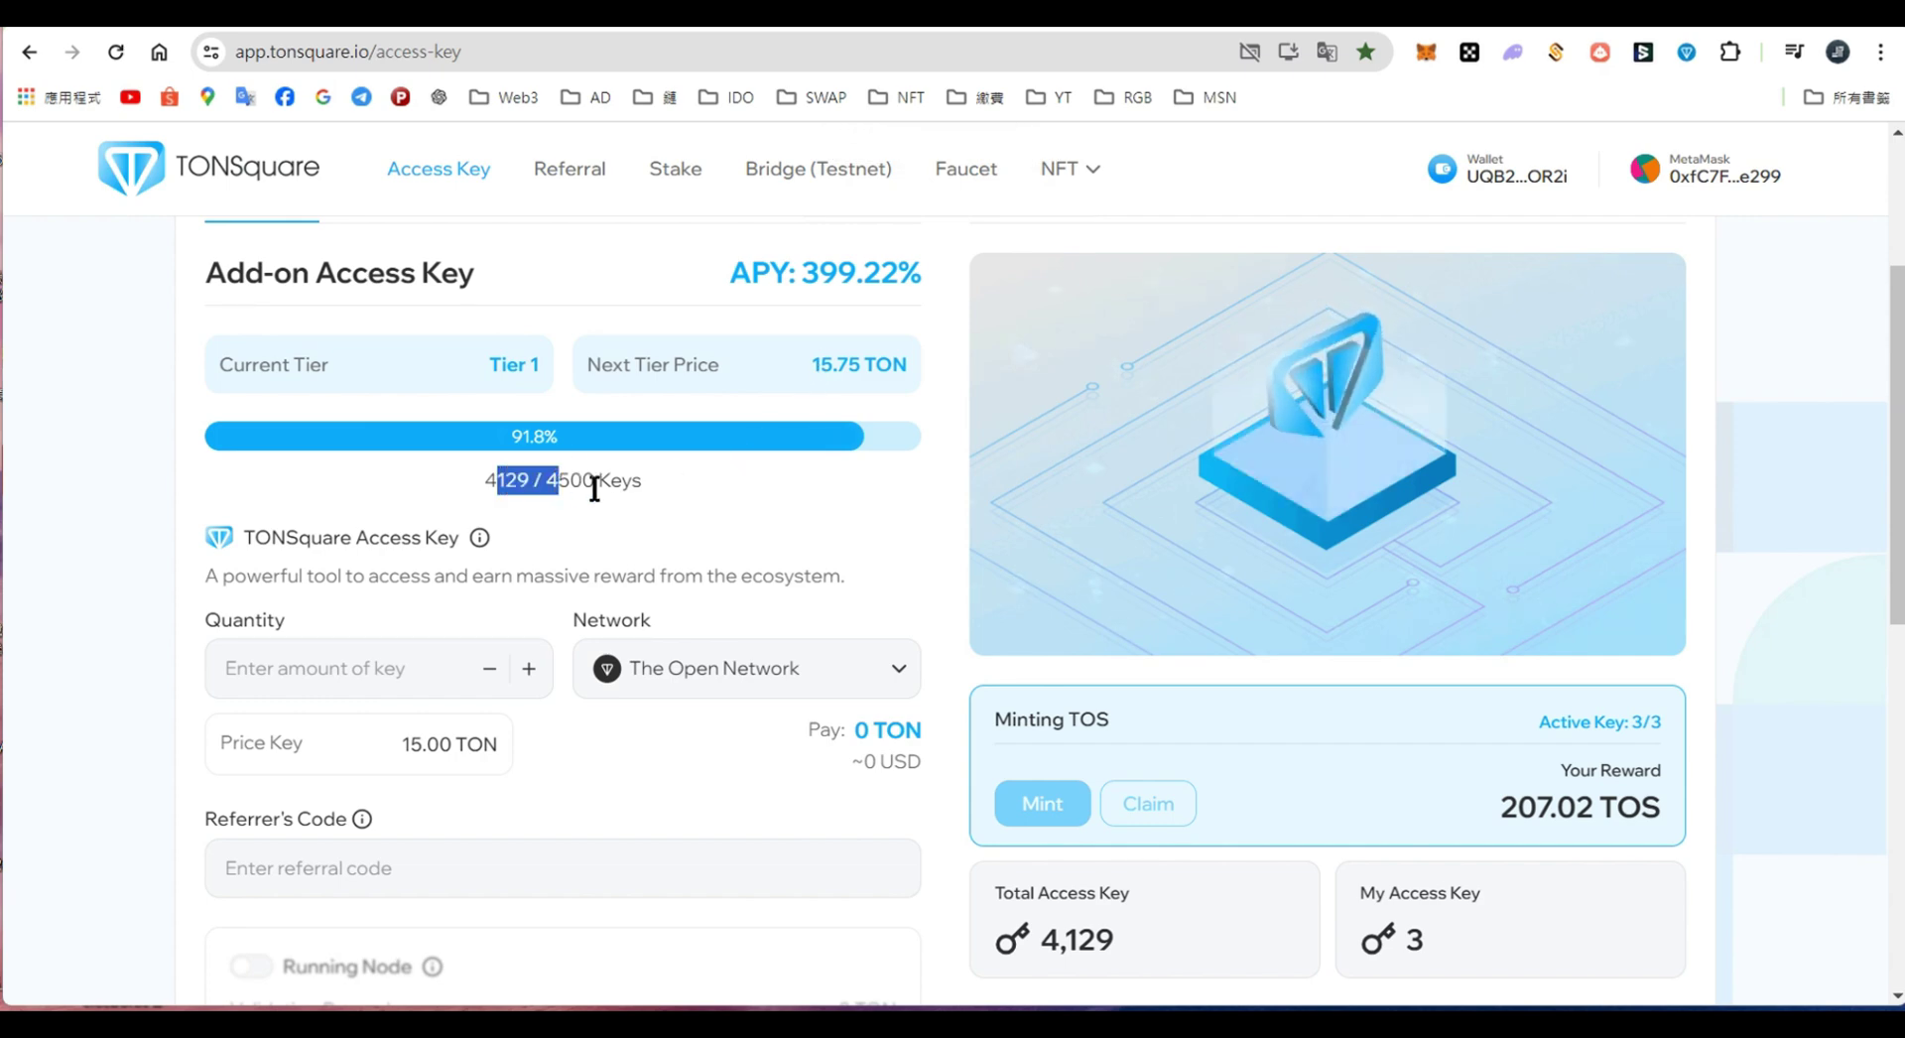
{"action": "left_click_drag", "start_coordinate": [594, 488], "coordinate": [524, 484]}
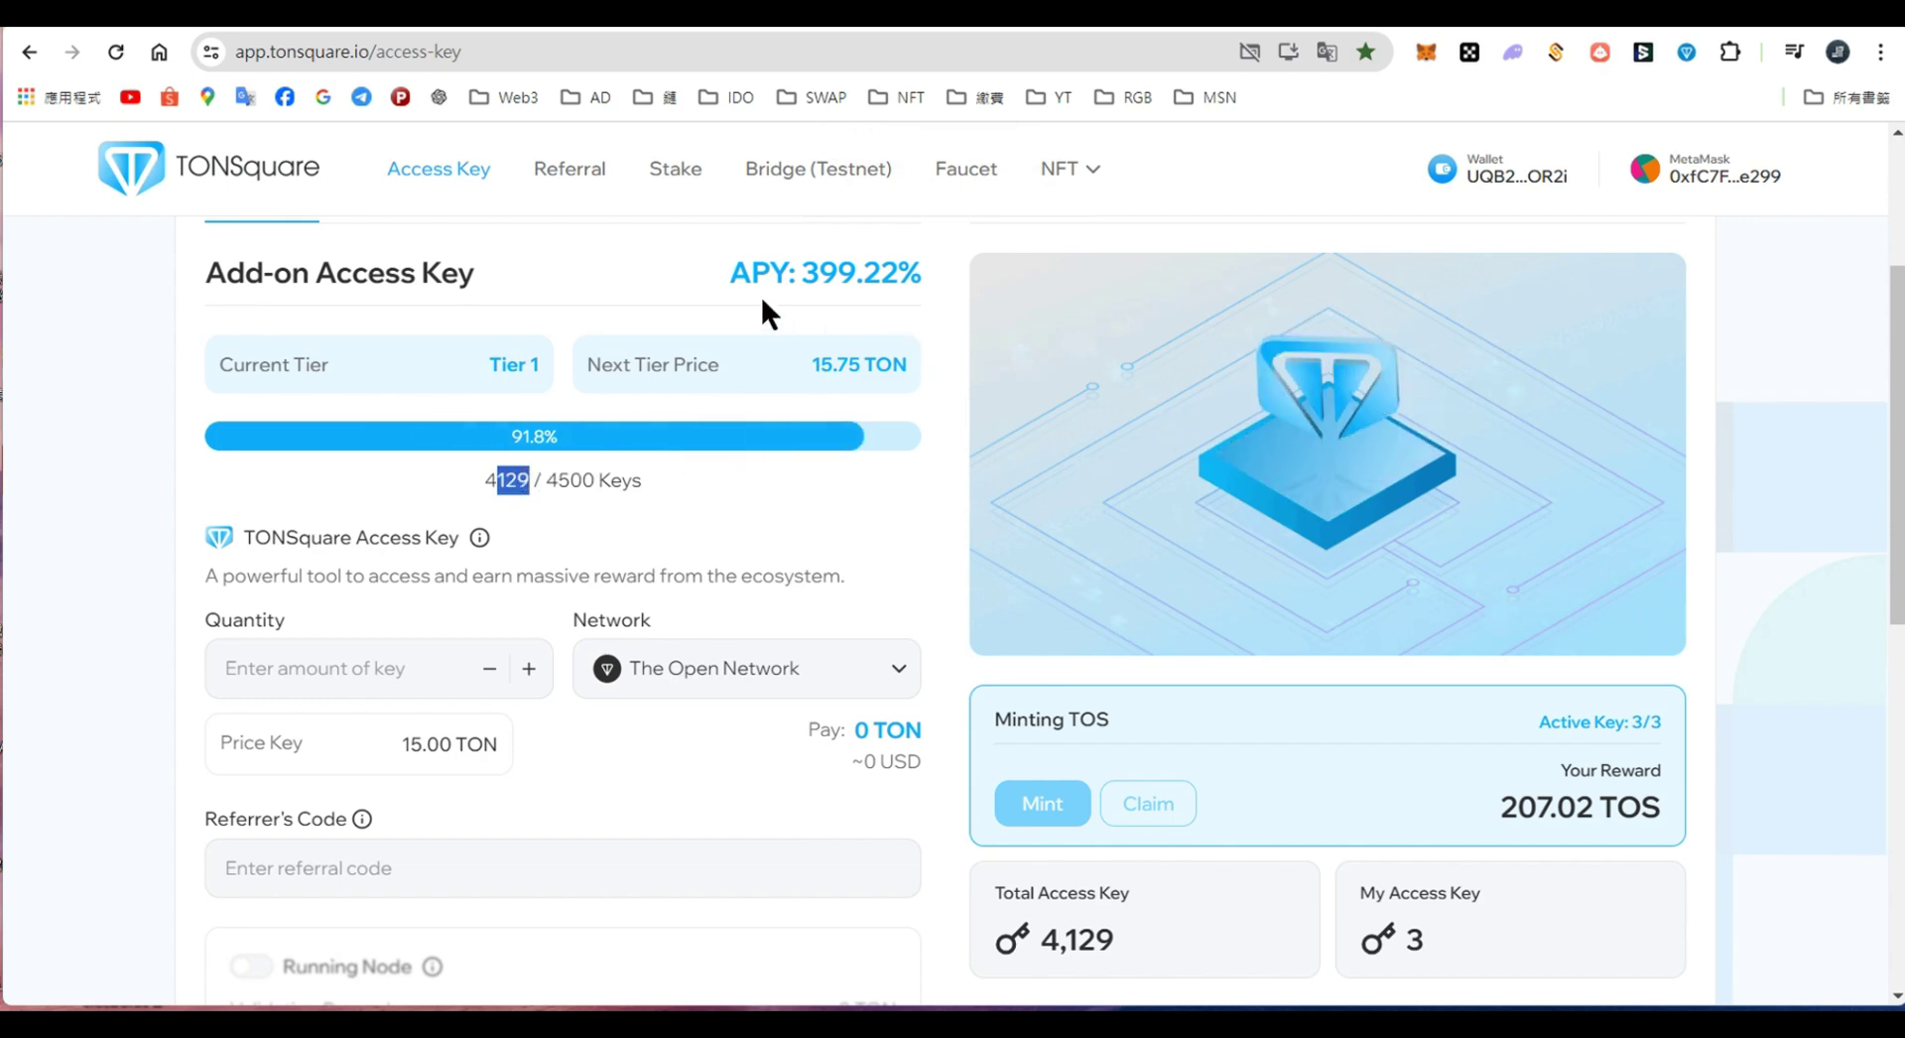
{"action": "left_click_drag", "start_coordinate": [603, 364], "coordinate": [938, 377]}
{"action": "left_click_drag", "start_coordinate": [812, 365], "coordinate": [950, 377]}
{"action": "left_click", "coordinate": [902, 457]}
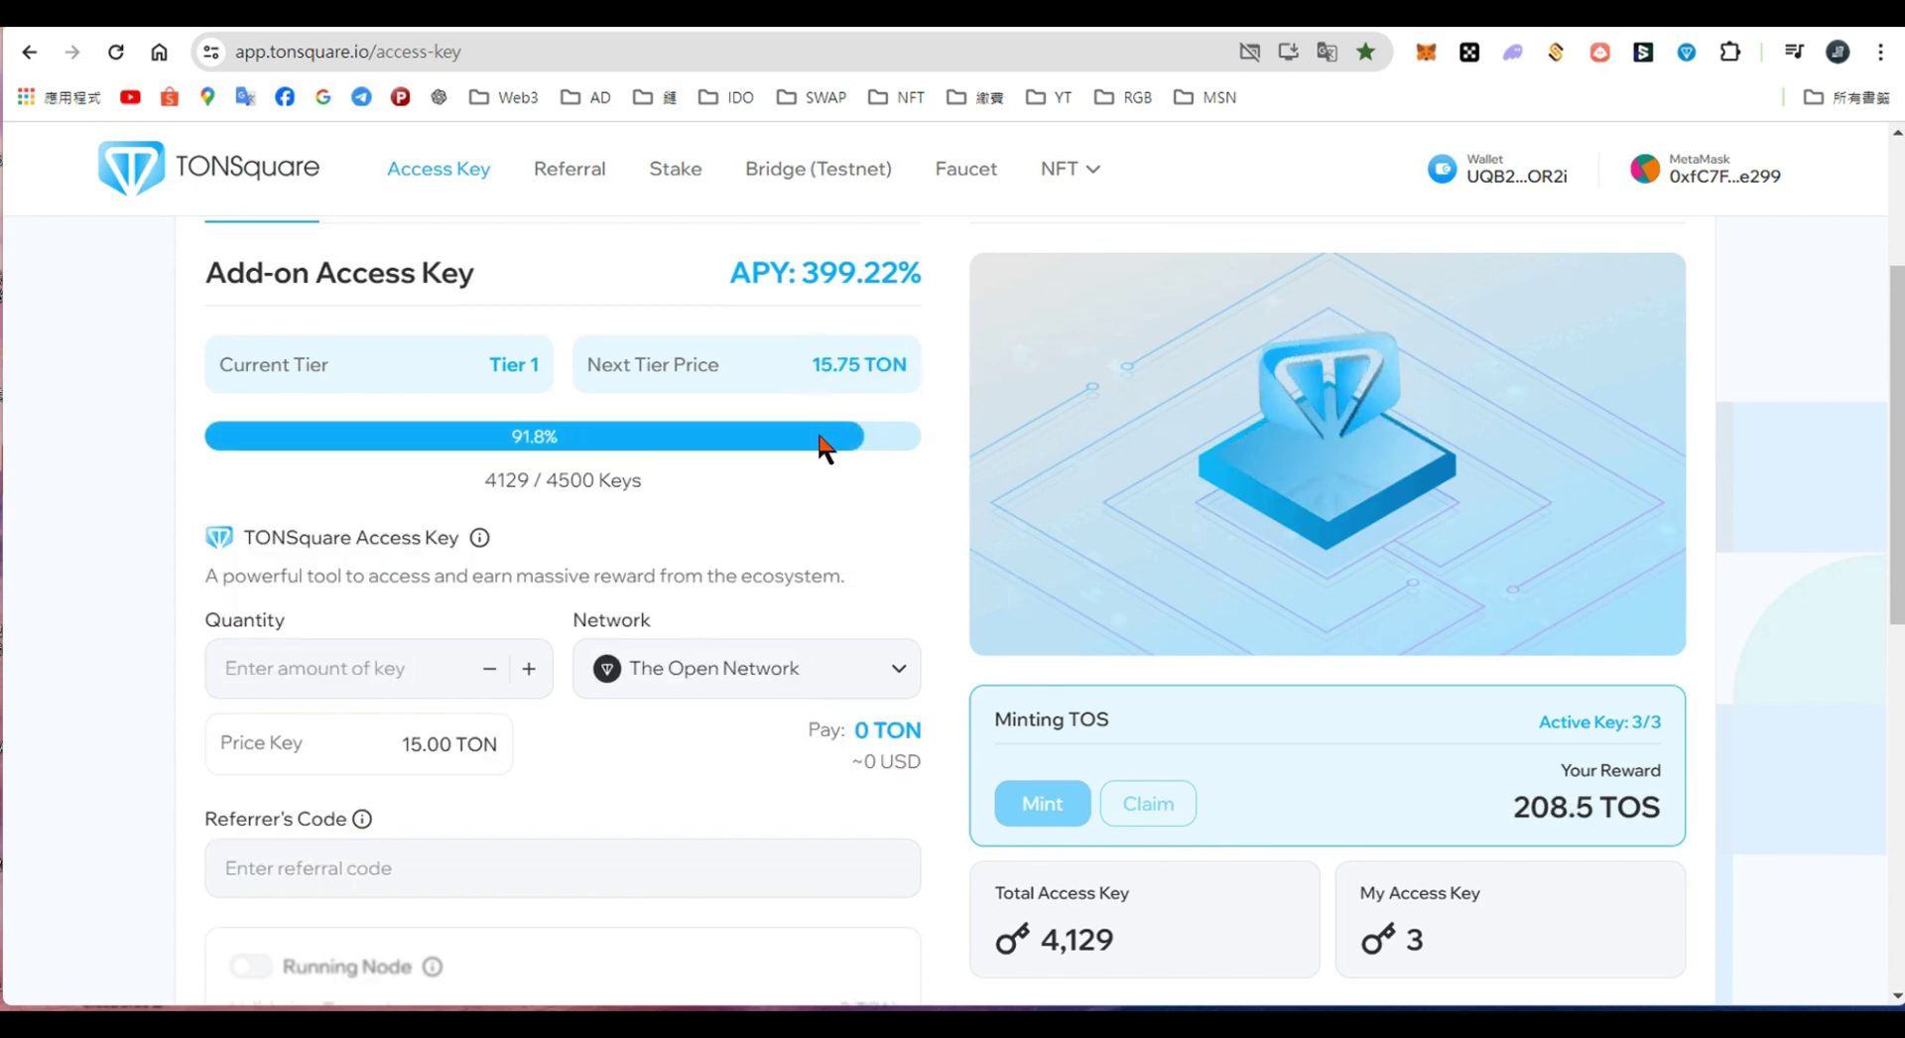
Step: Attempt Mint x10 on the Mint NFT page, authenticate the EVM address and approve the signature request in the wallet
{"action": "mouse_move", "coordinate": [1066, 169]}
{"action": "left_click", "coordinate": [1016, 247]}
{"action": "scroll", "coordinate": [991, 506], "scroll_direction": "down", "scroll_amount": 12}
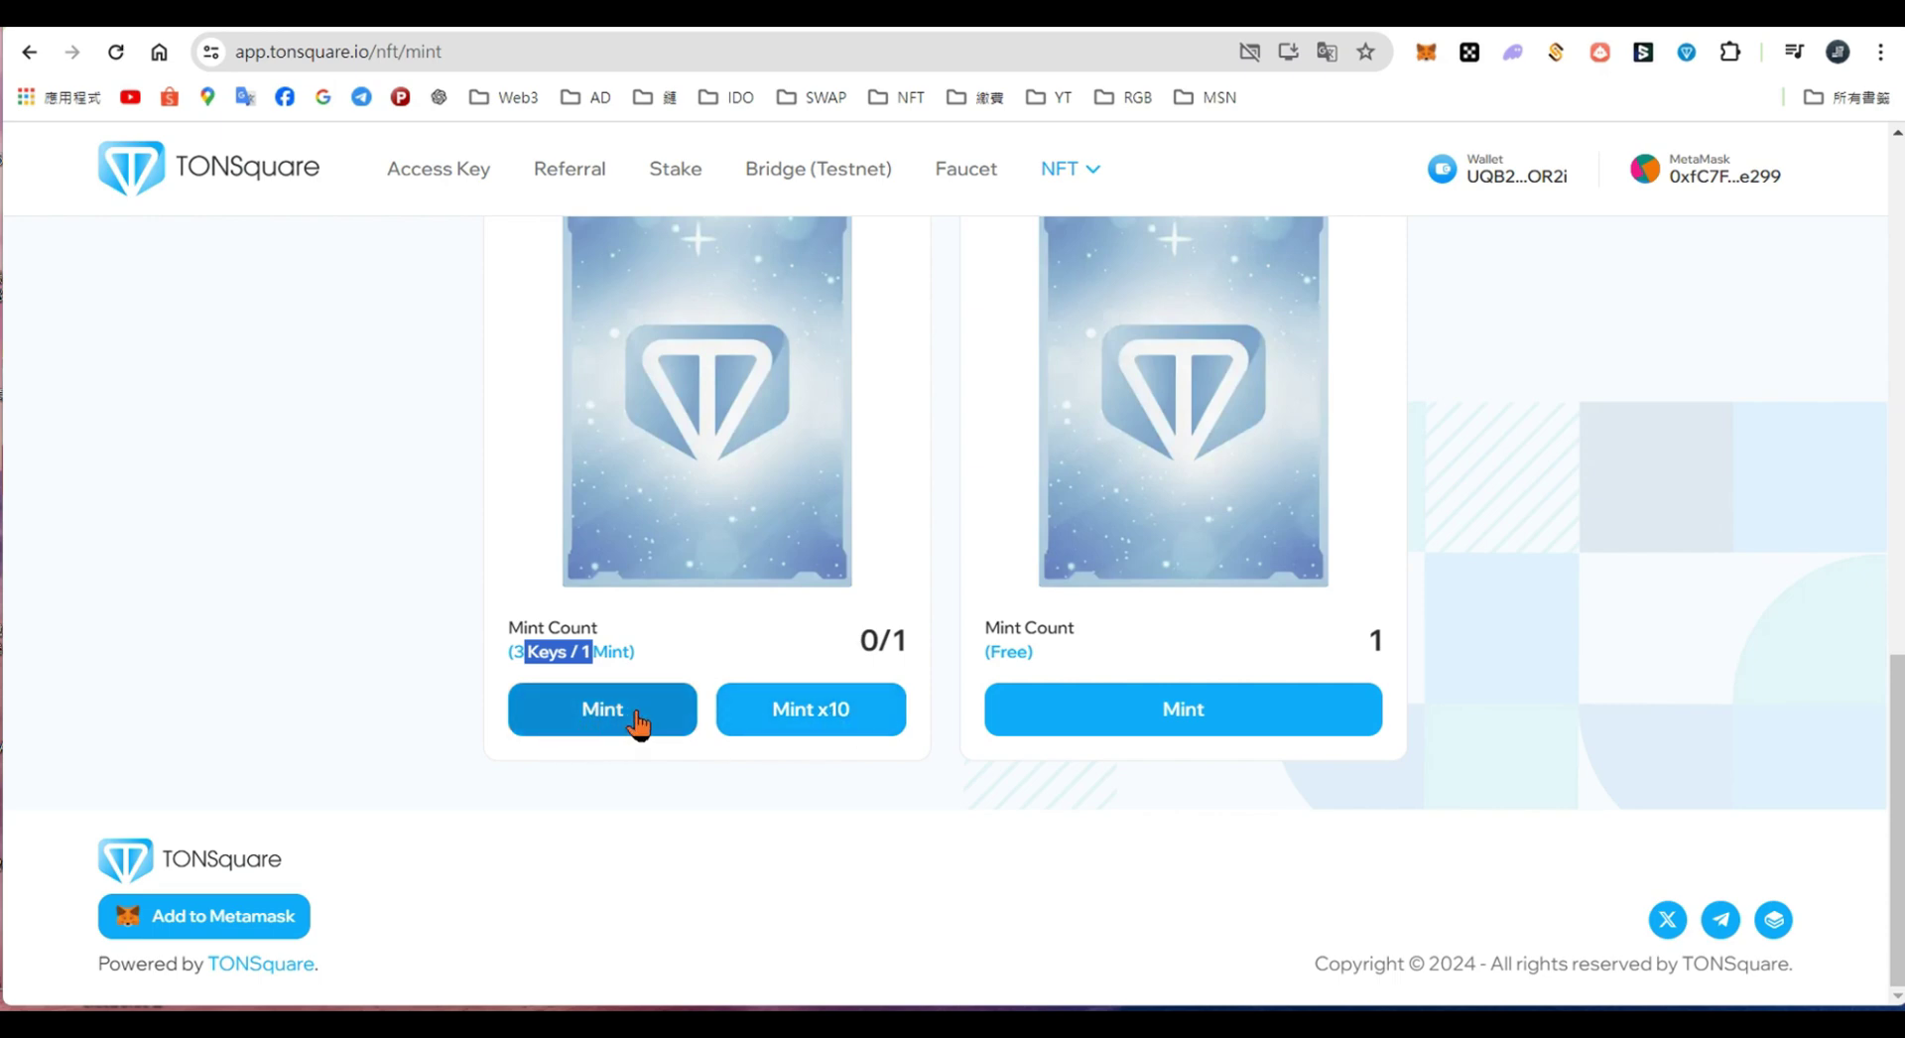
{"action": "scroll", "coordinate": [633, 724], "scroll_direction": "up", "scroll_amount": 1}
{"action": "left_click", "coordinate": [791, 829]}
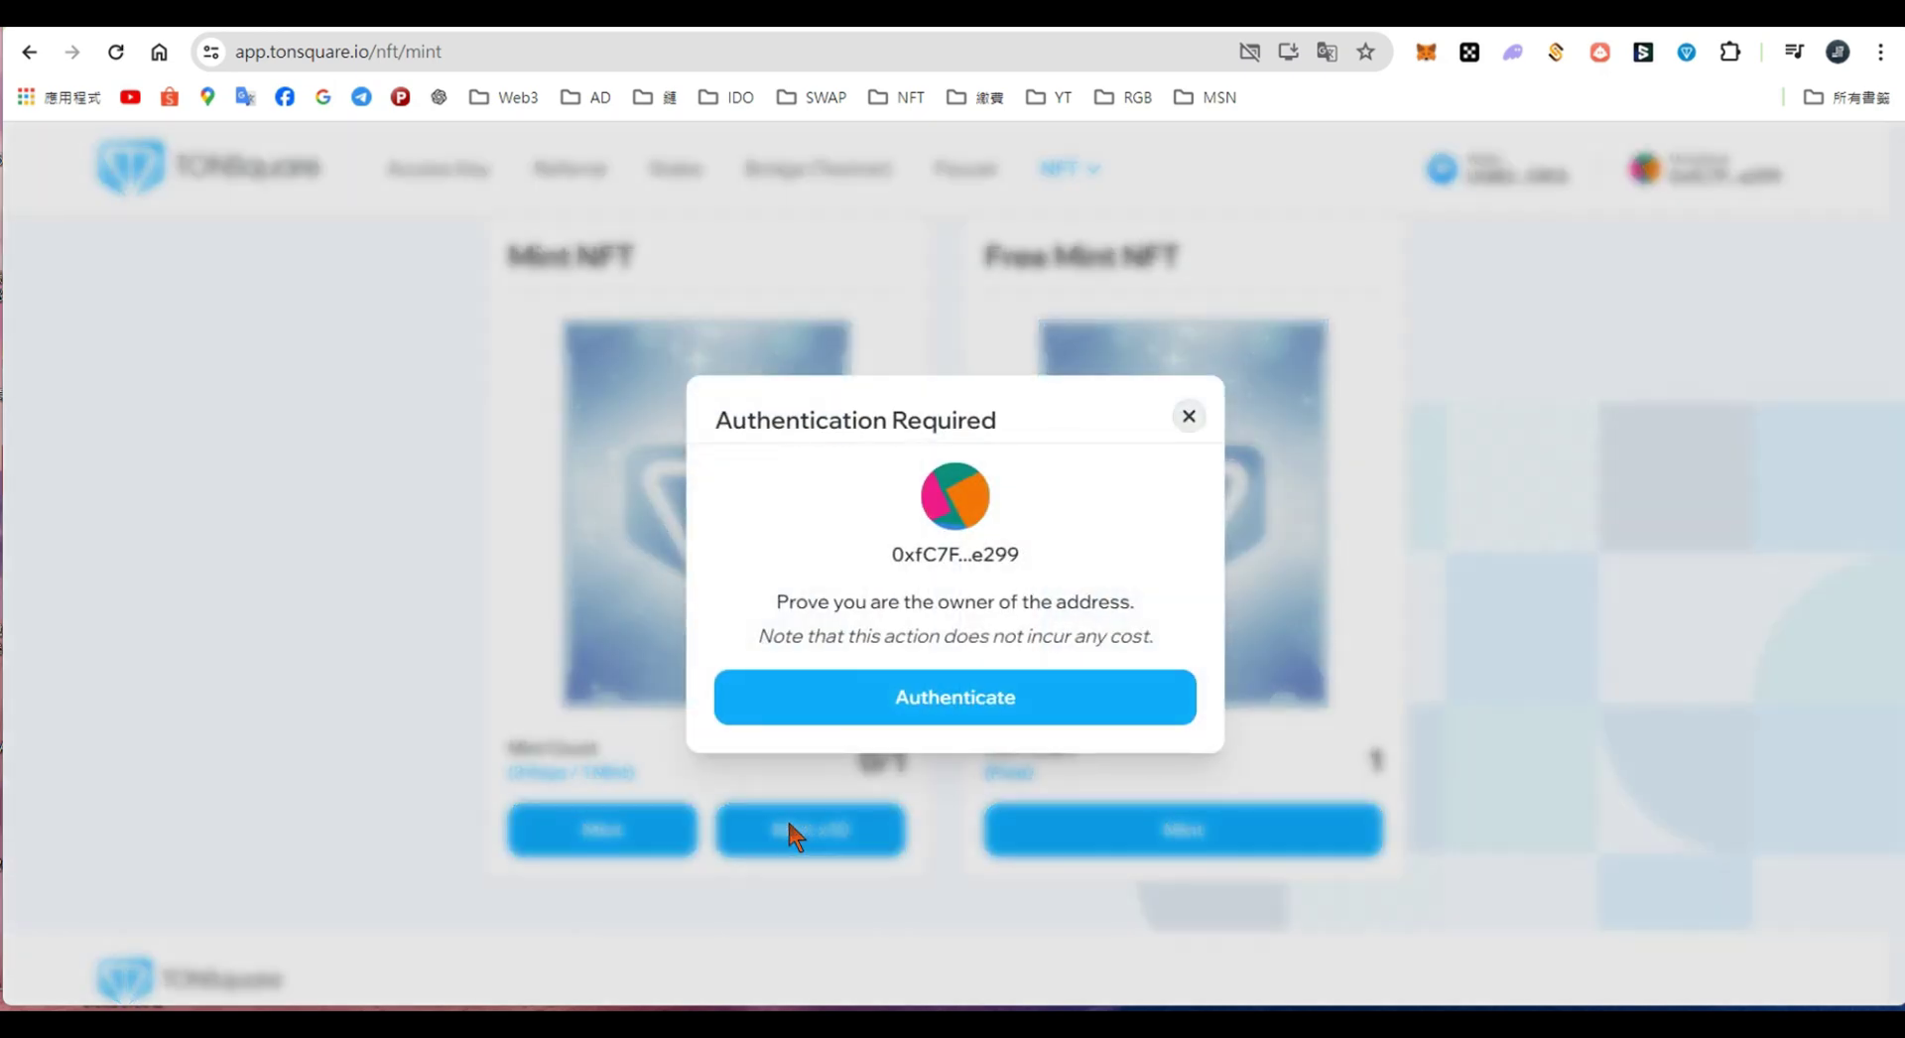
{"action": "left_click", "coordinate": [927, 701]}
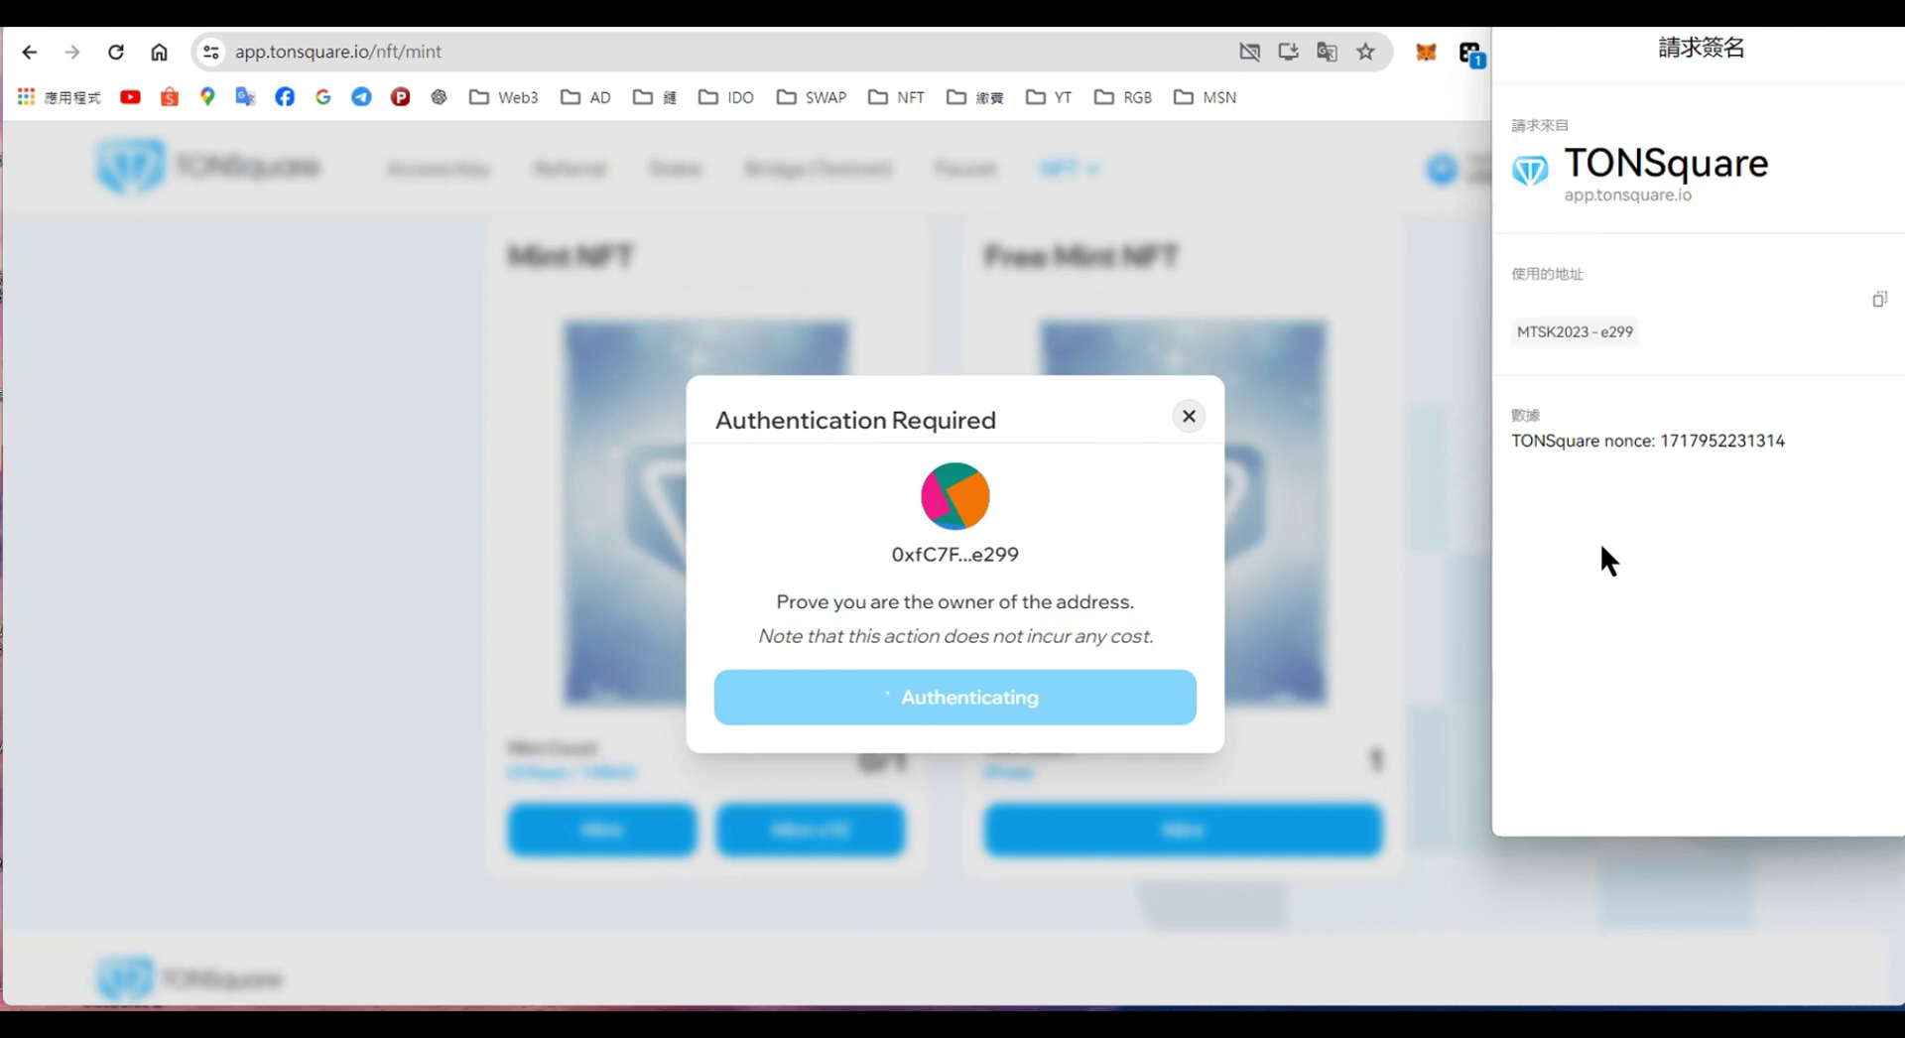
{"action": "left_click", "coordinate": [1786, 799]}
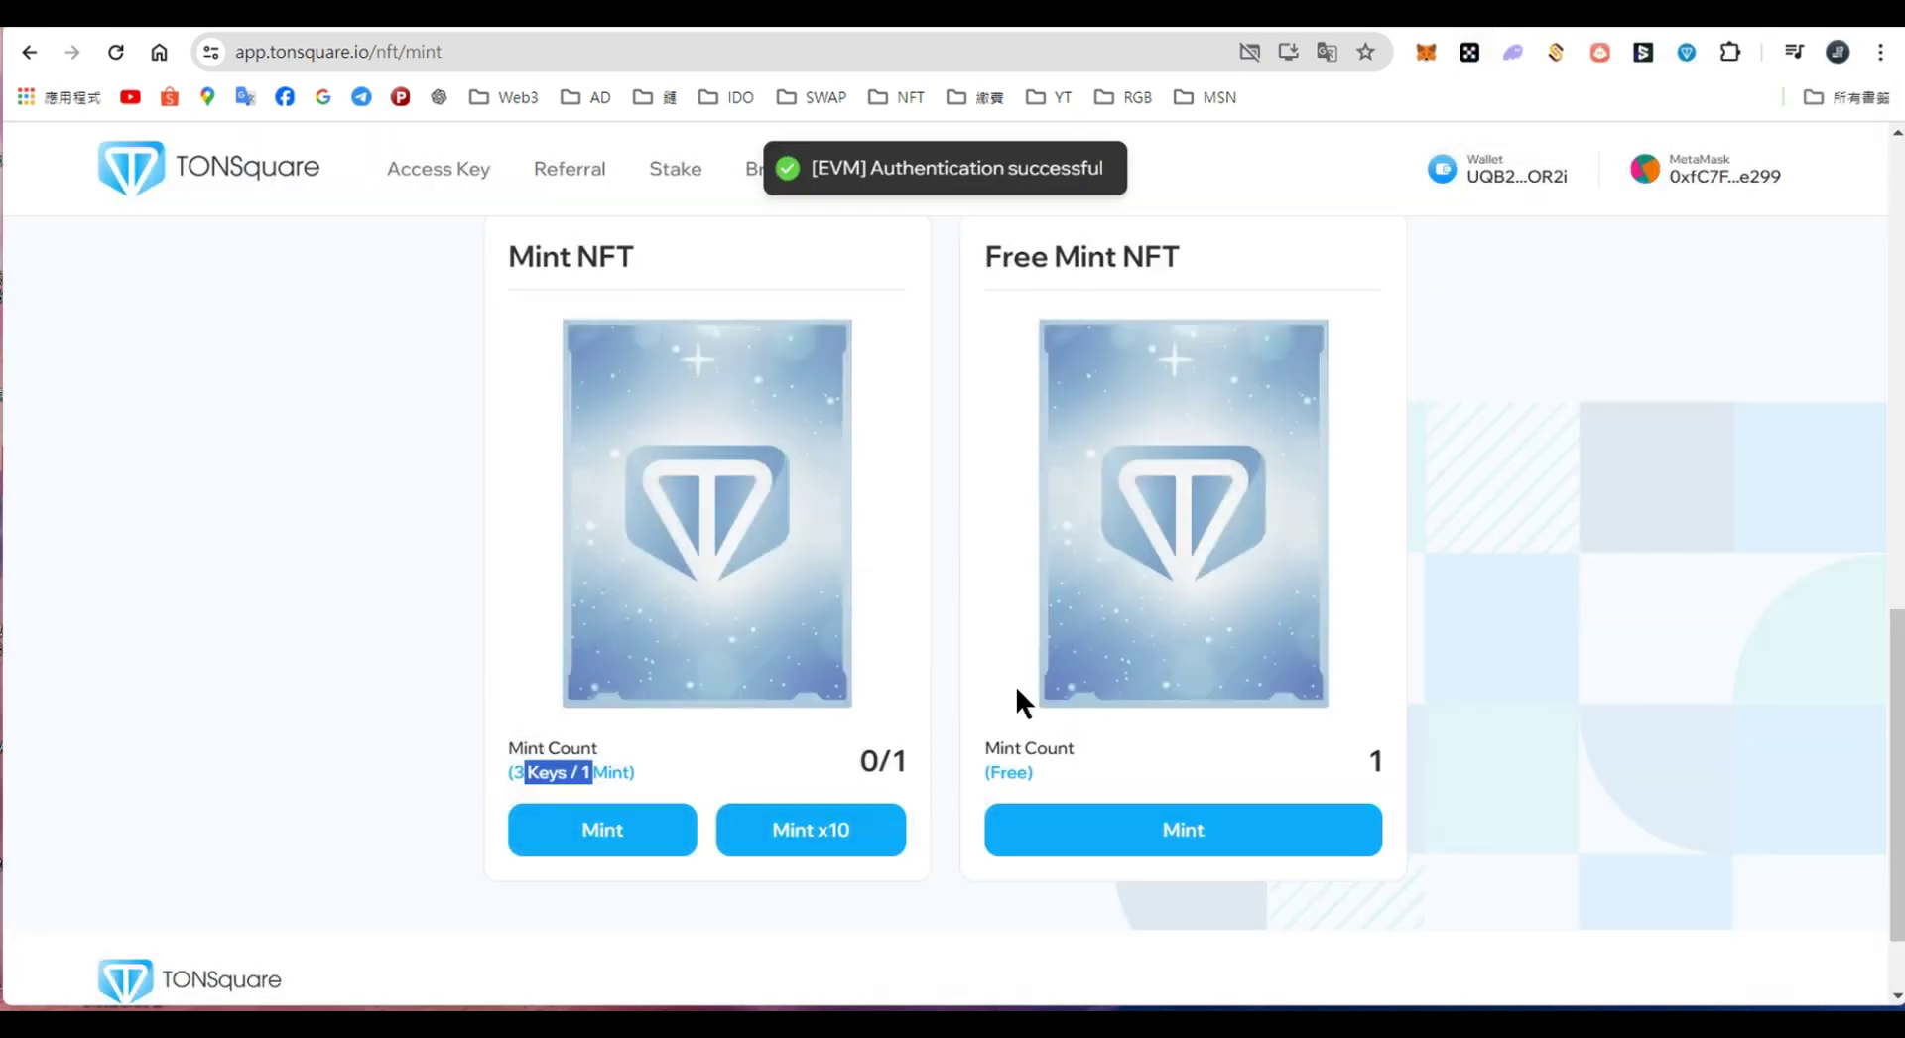
Step: Mint the free NFT, approve the contract transaction in the wallet and close the minted NFT display
{"action": "left_click", "coordinate": [1165, 833]}
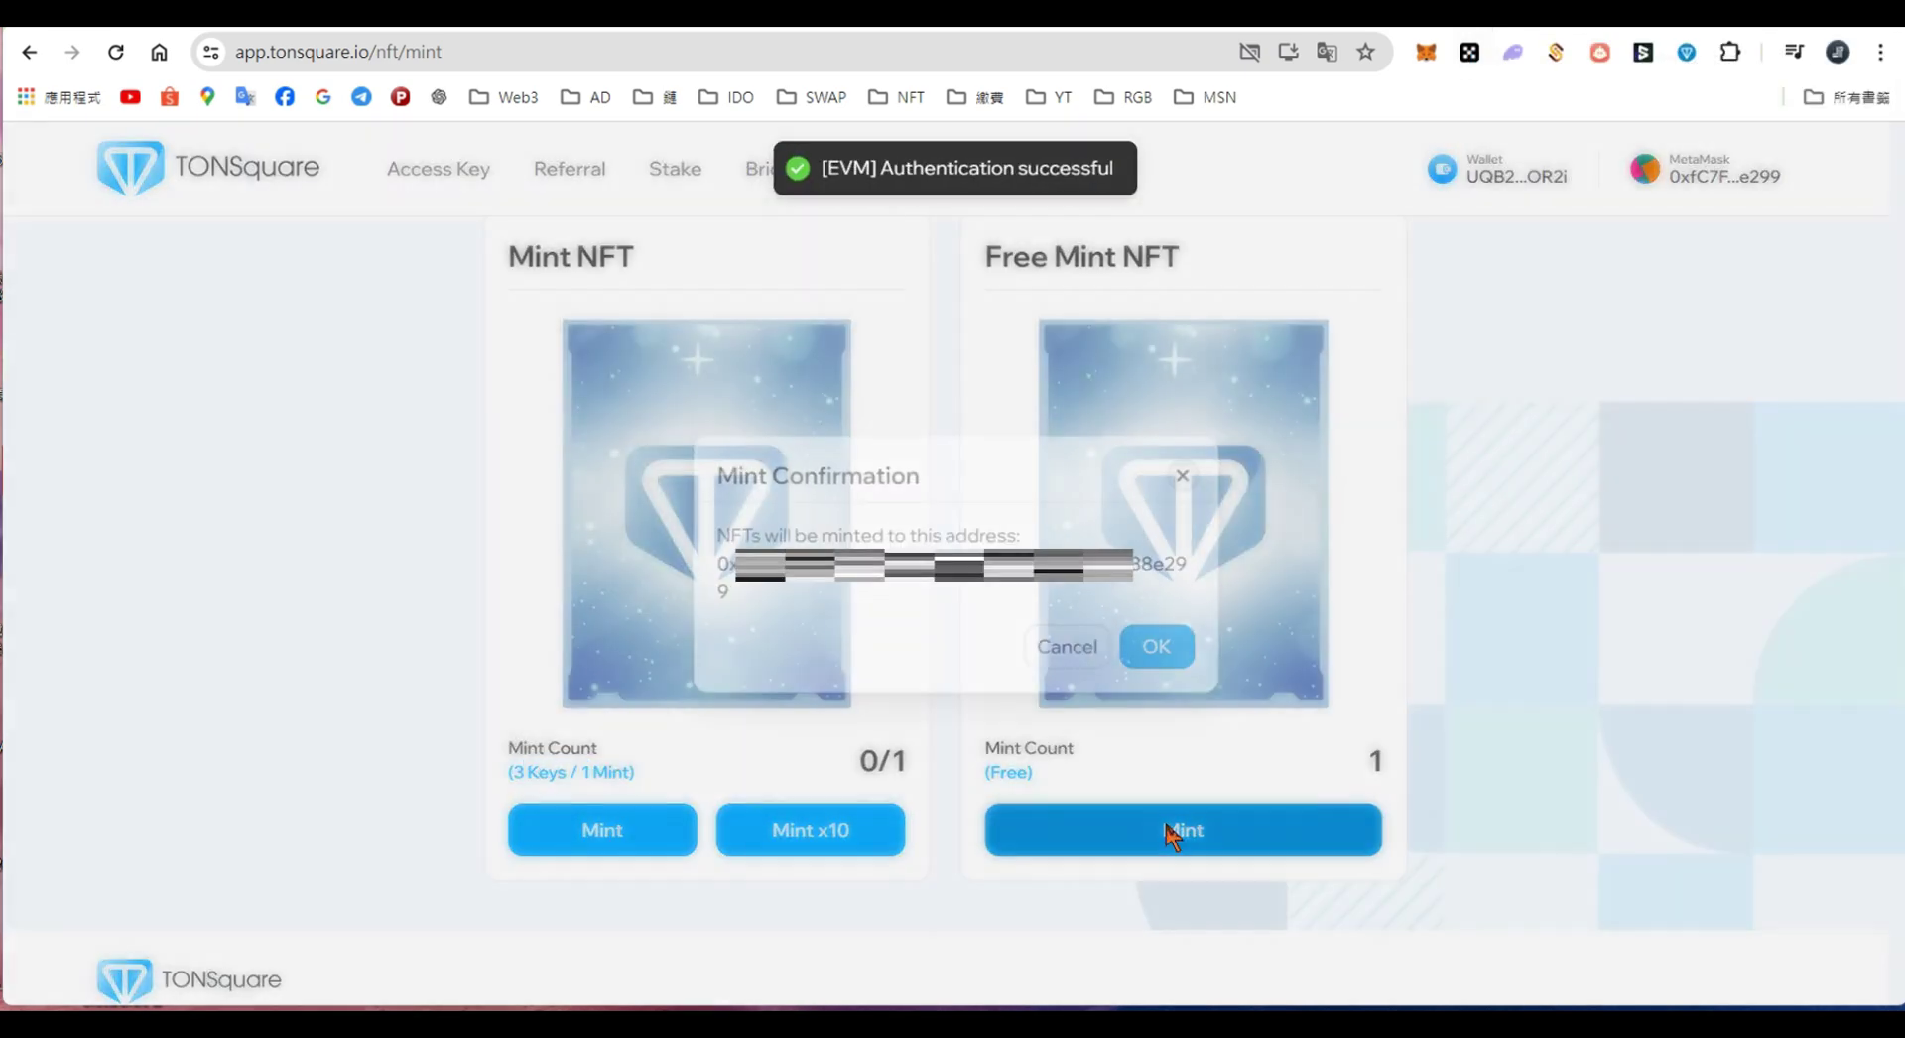
{"action": "left_click", "coordinate": [1163, 649]}
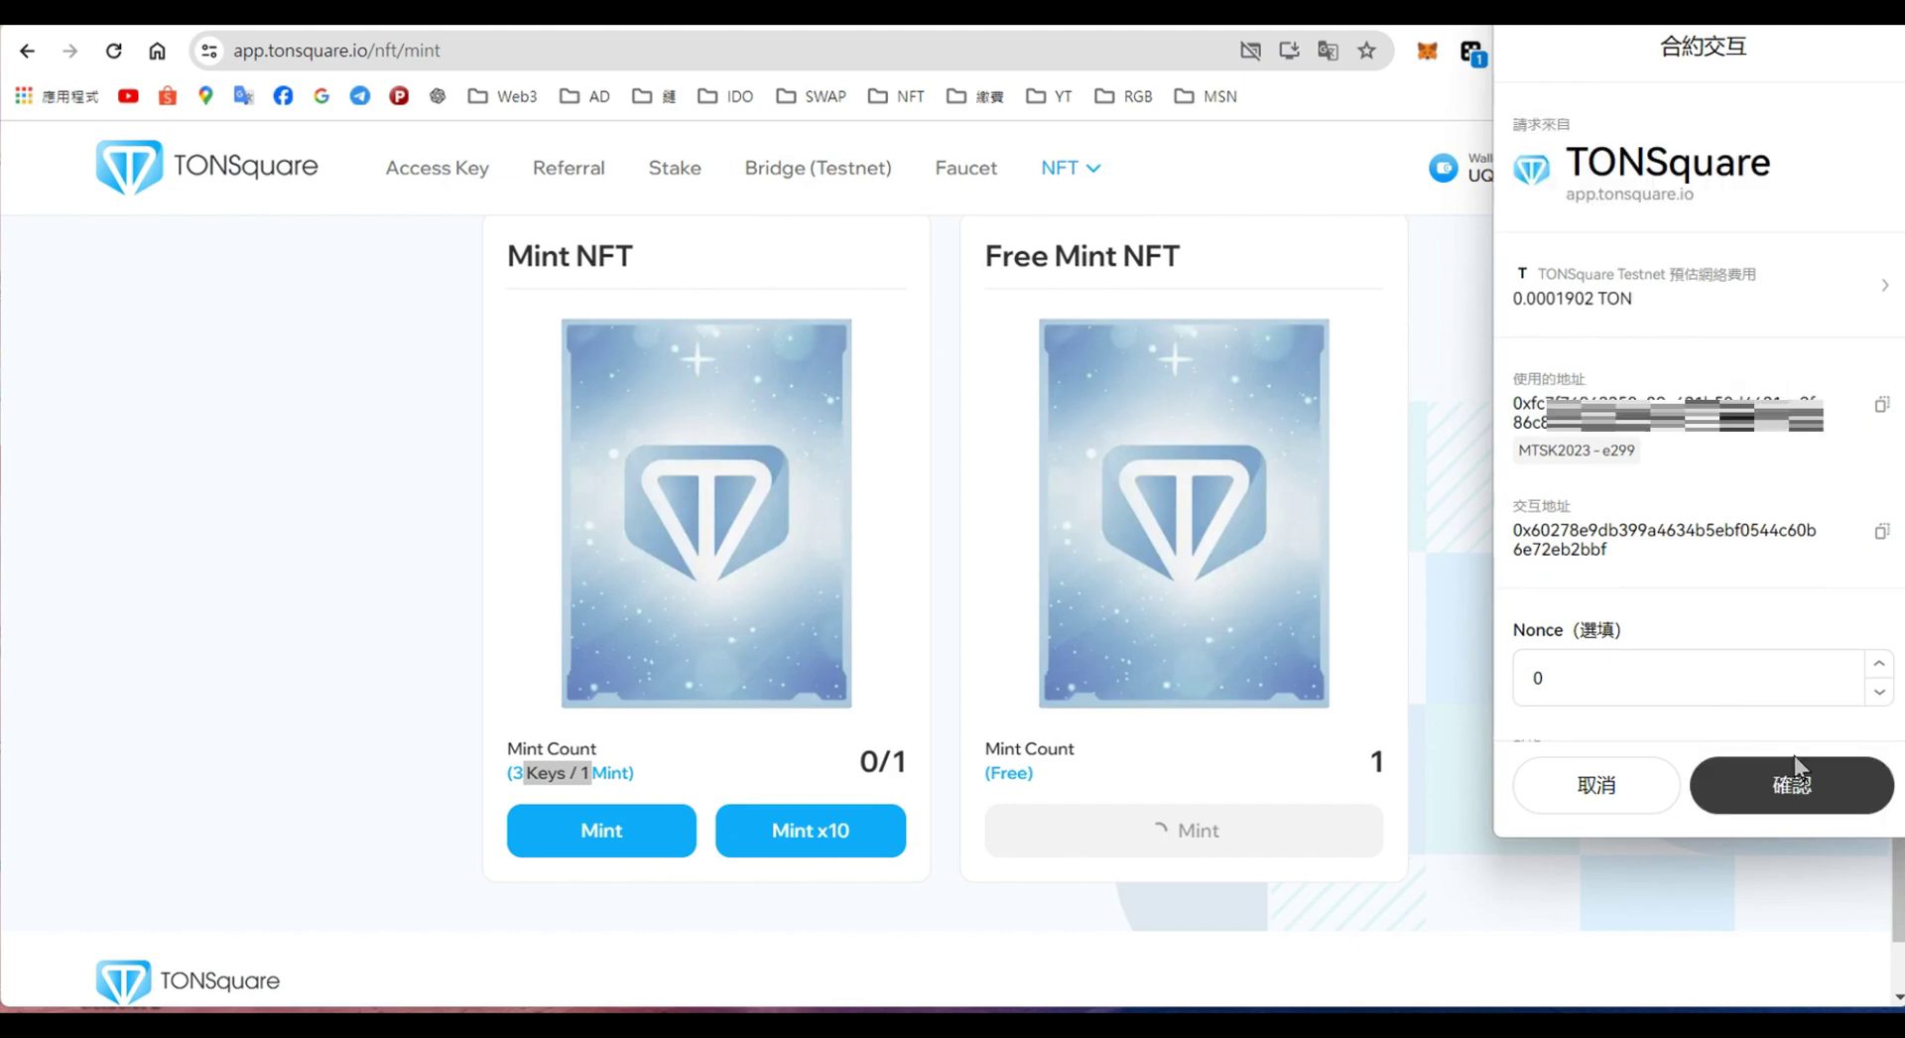
{"action": "left_click", "coordinate": [1798, 769]}
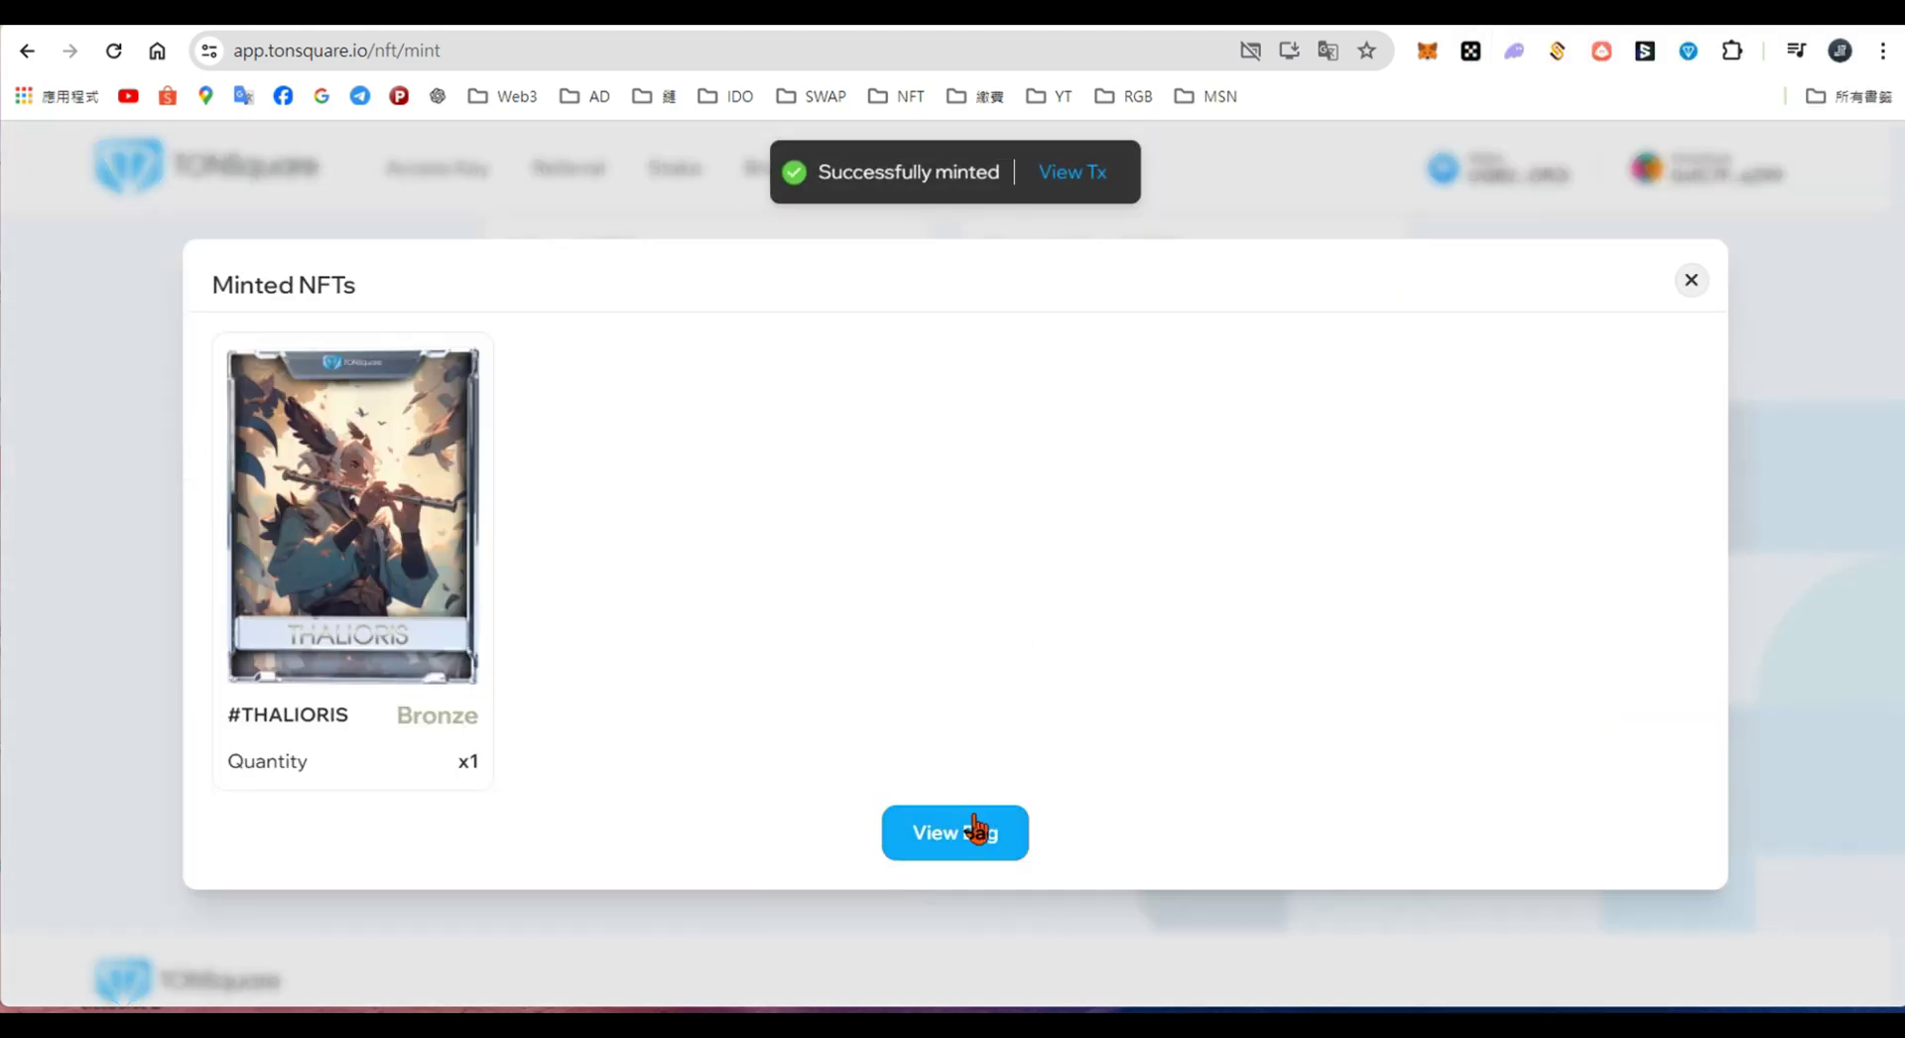
{"action": "left_click", "coordinate": [1691, 281]}
Step: Mint from the Mint NFT card with the Mint x10 option, accepting the receiving address and approving the wallet transaction
{"action": "left_click", "coordinate": [776, 840]}
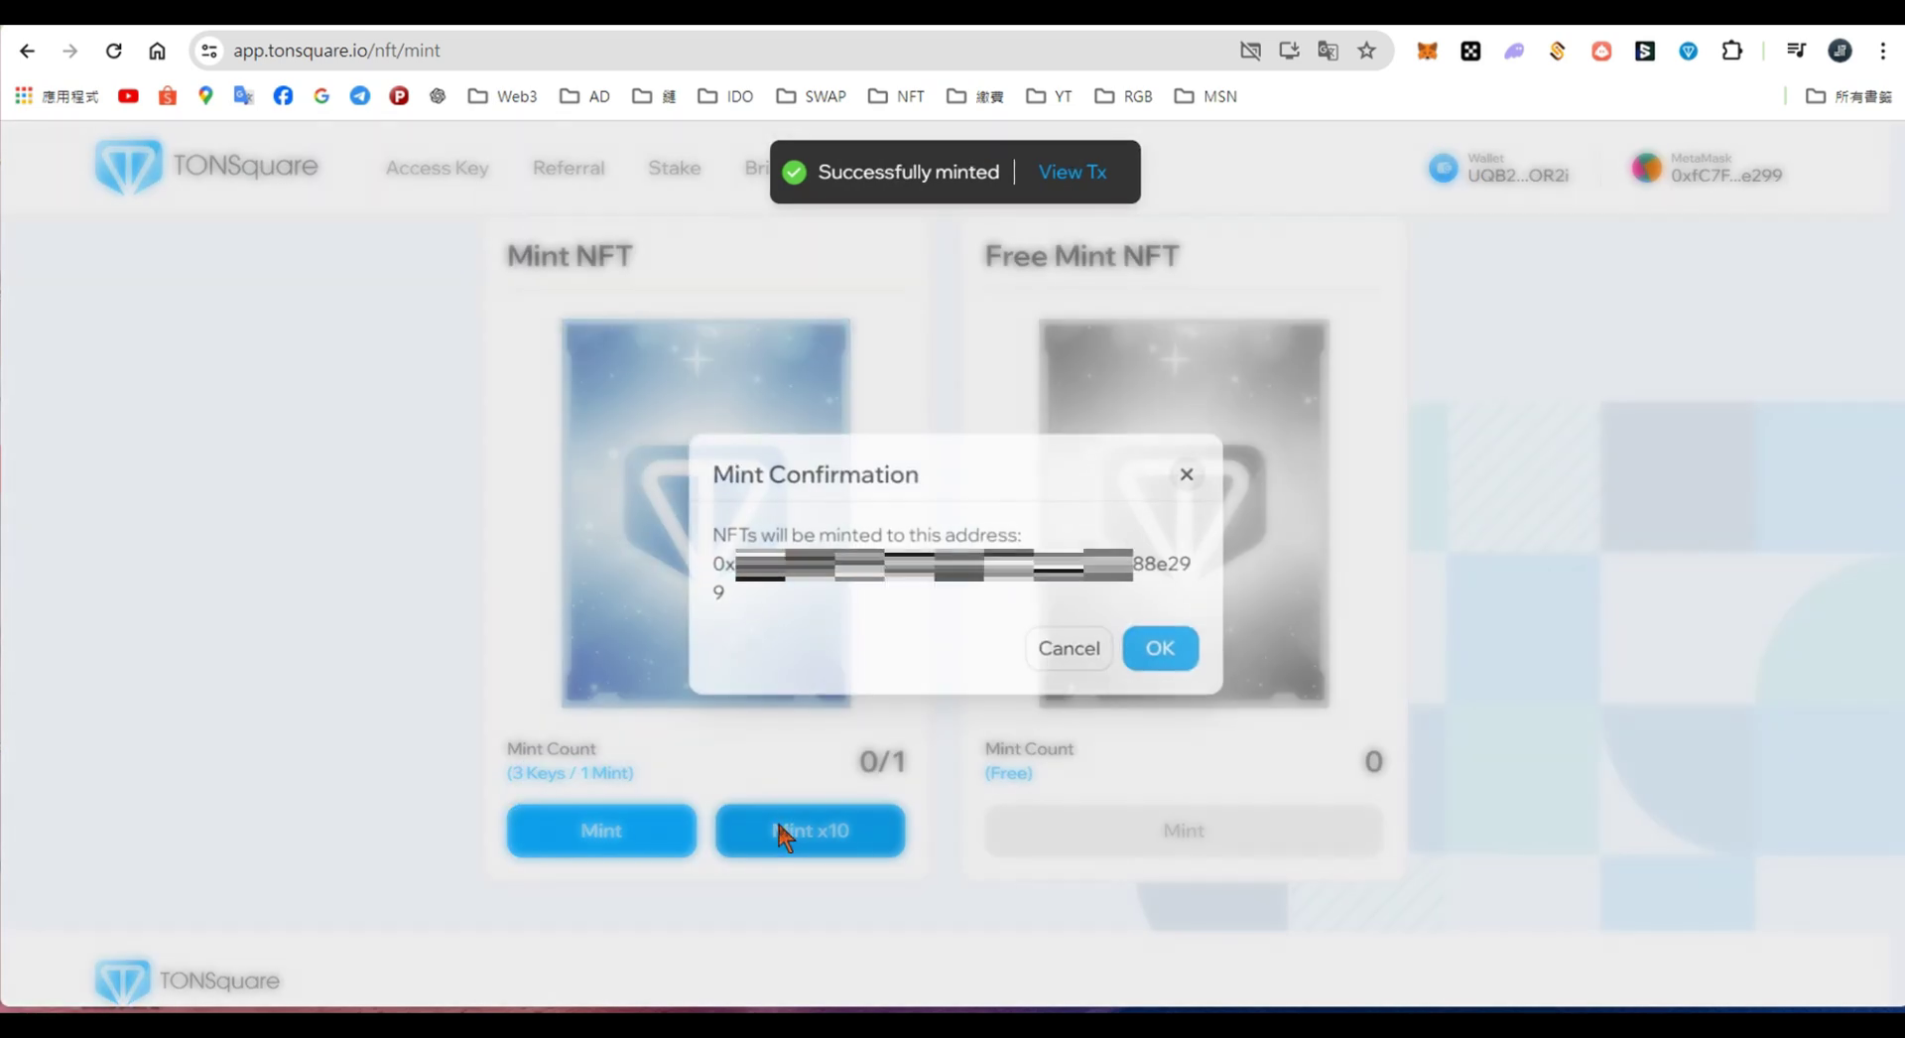
{"action": "left_click", "coordinate": [1158, 663]}
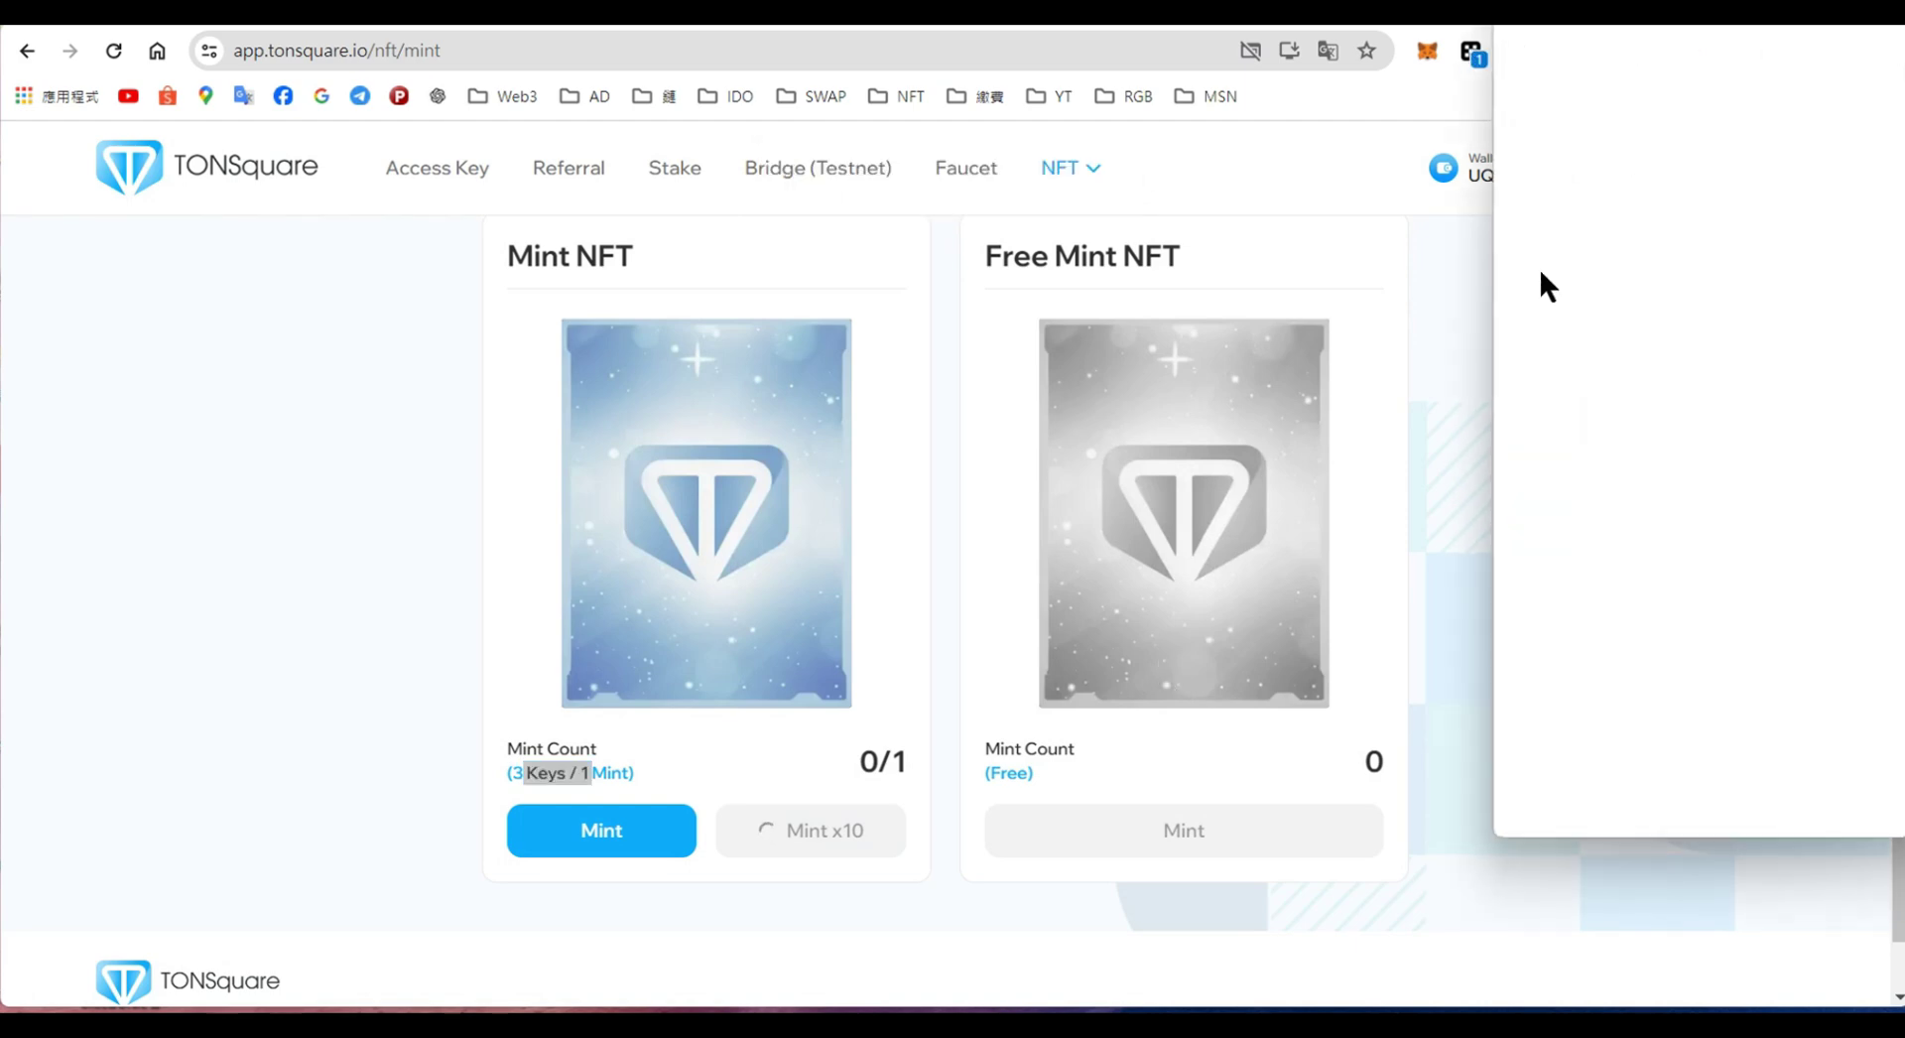
{"action": "left_click", "coordinate": [1791, 784]}
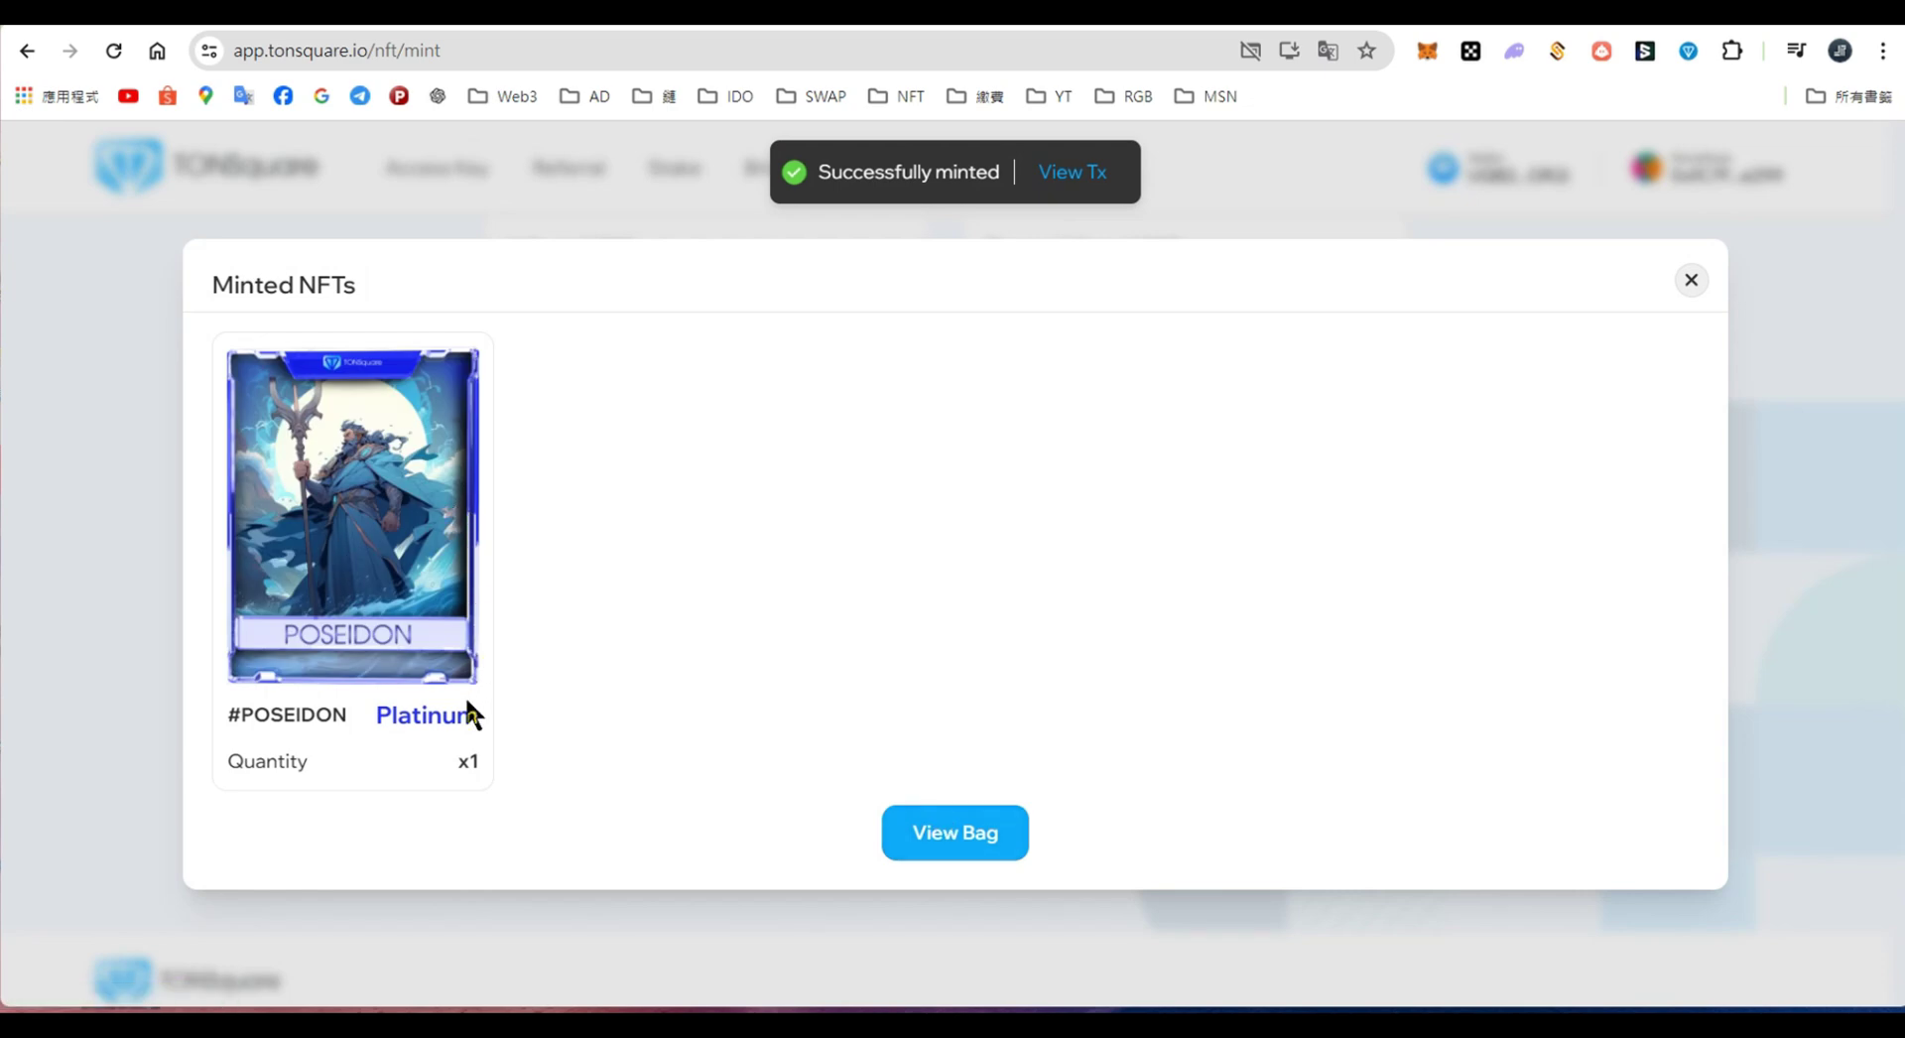
Step: Open the NFT bag and examine the minted POSEIDON and THALIORIS cards
{"action": "left_click", "coordinate": [948, 832]}
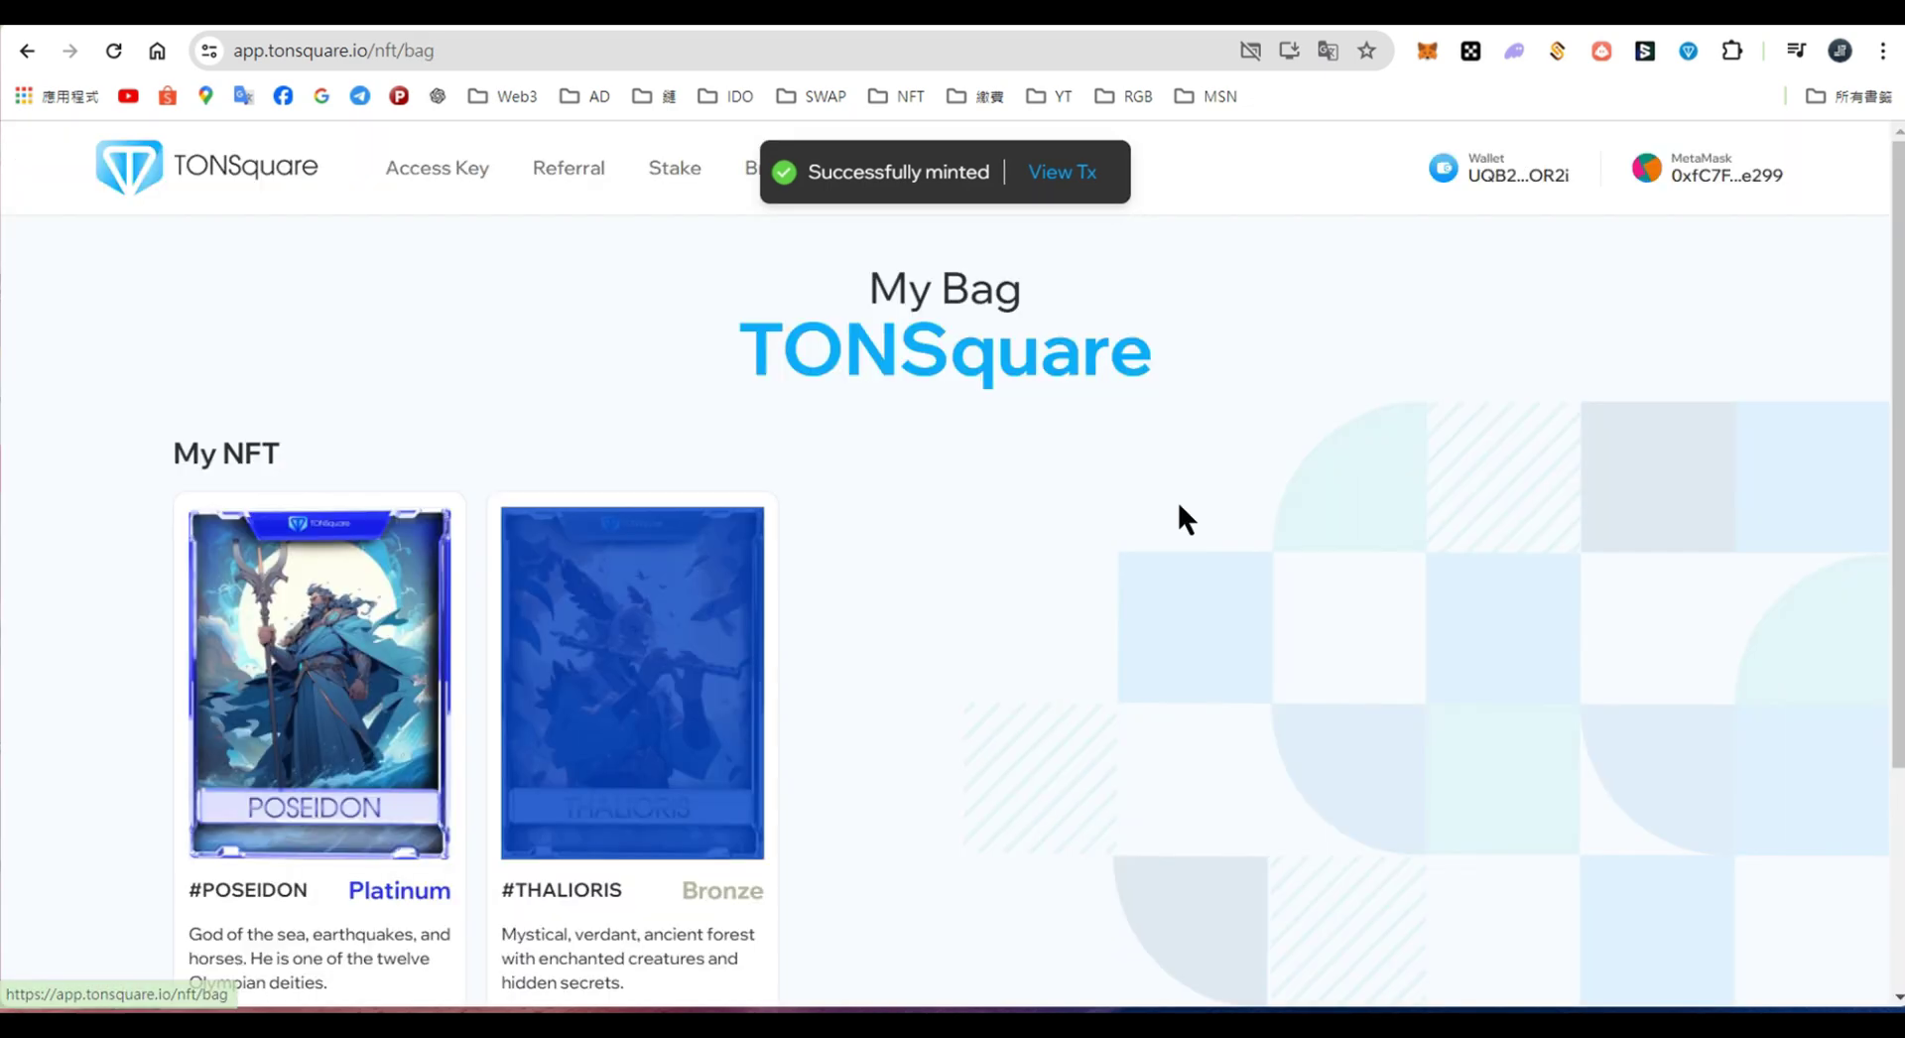
{"action": "scroll", "coordinate": [774, 615], "scroll_direction": "down", "scroll_amount": 3}
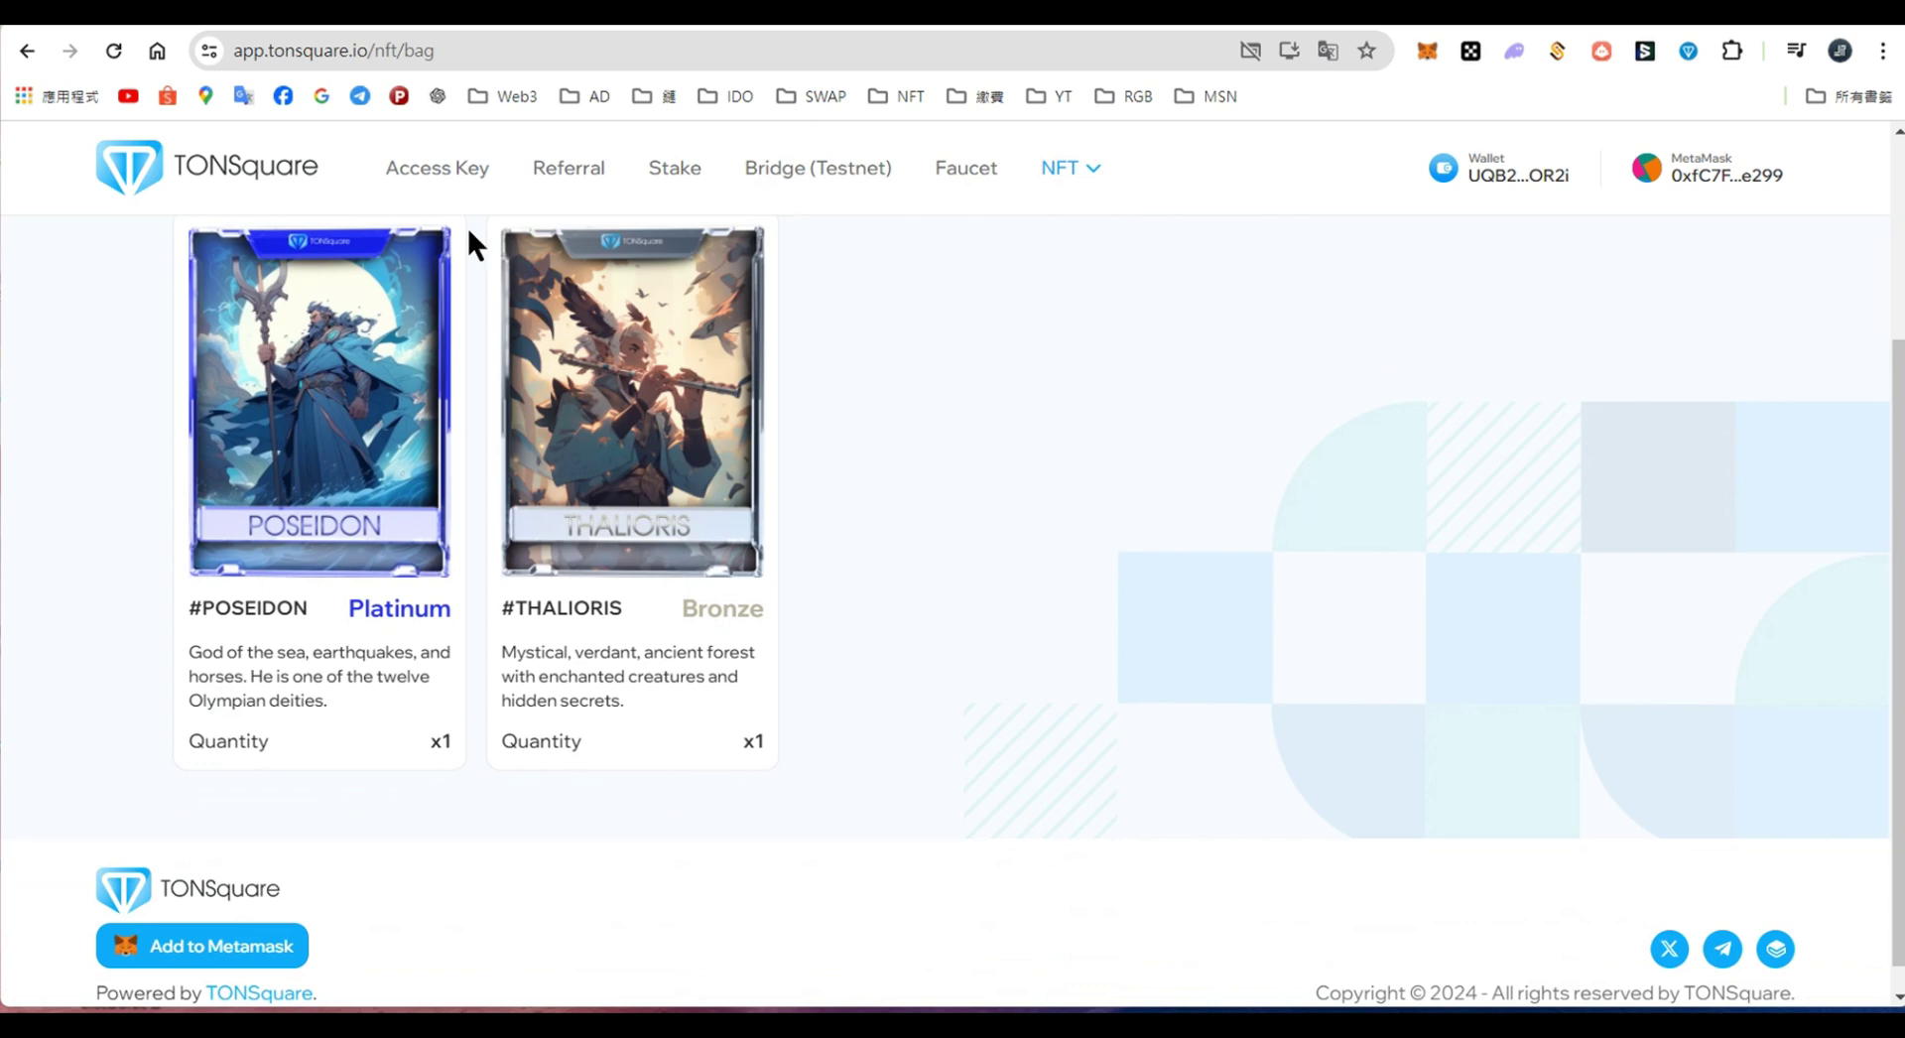
{"action": "scroll", "coordinate": [695, 397], "scroll_direction": "up", "scroll_amount": 3}
Step: Revisit the Mint NFT page and the Faucet form, and open the Bridge (Testnet) page
{"action": "left_click", "coordinate": [1076, 171]}
{"action": "left_click", "coordinate": [1022, 253]}
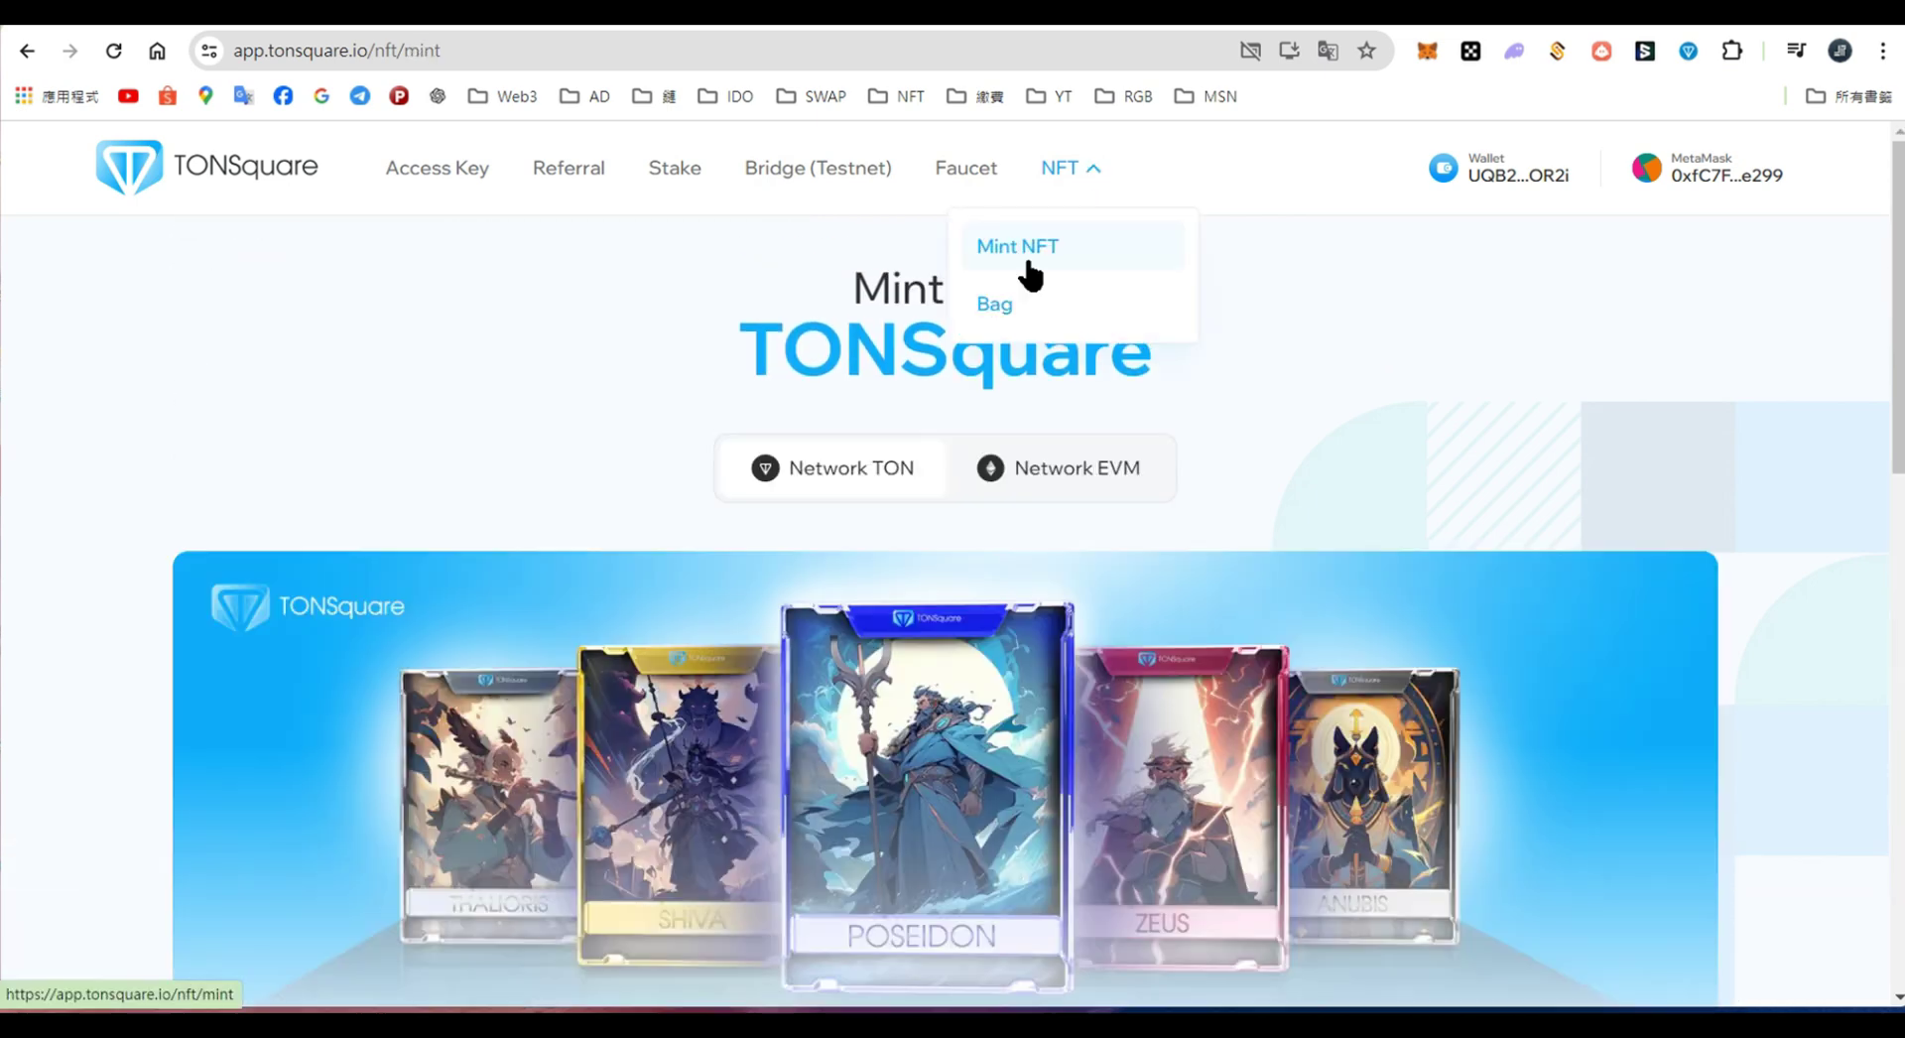
{"action": "left_click", "coordinate": [966, 171]}
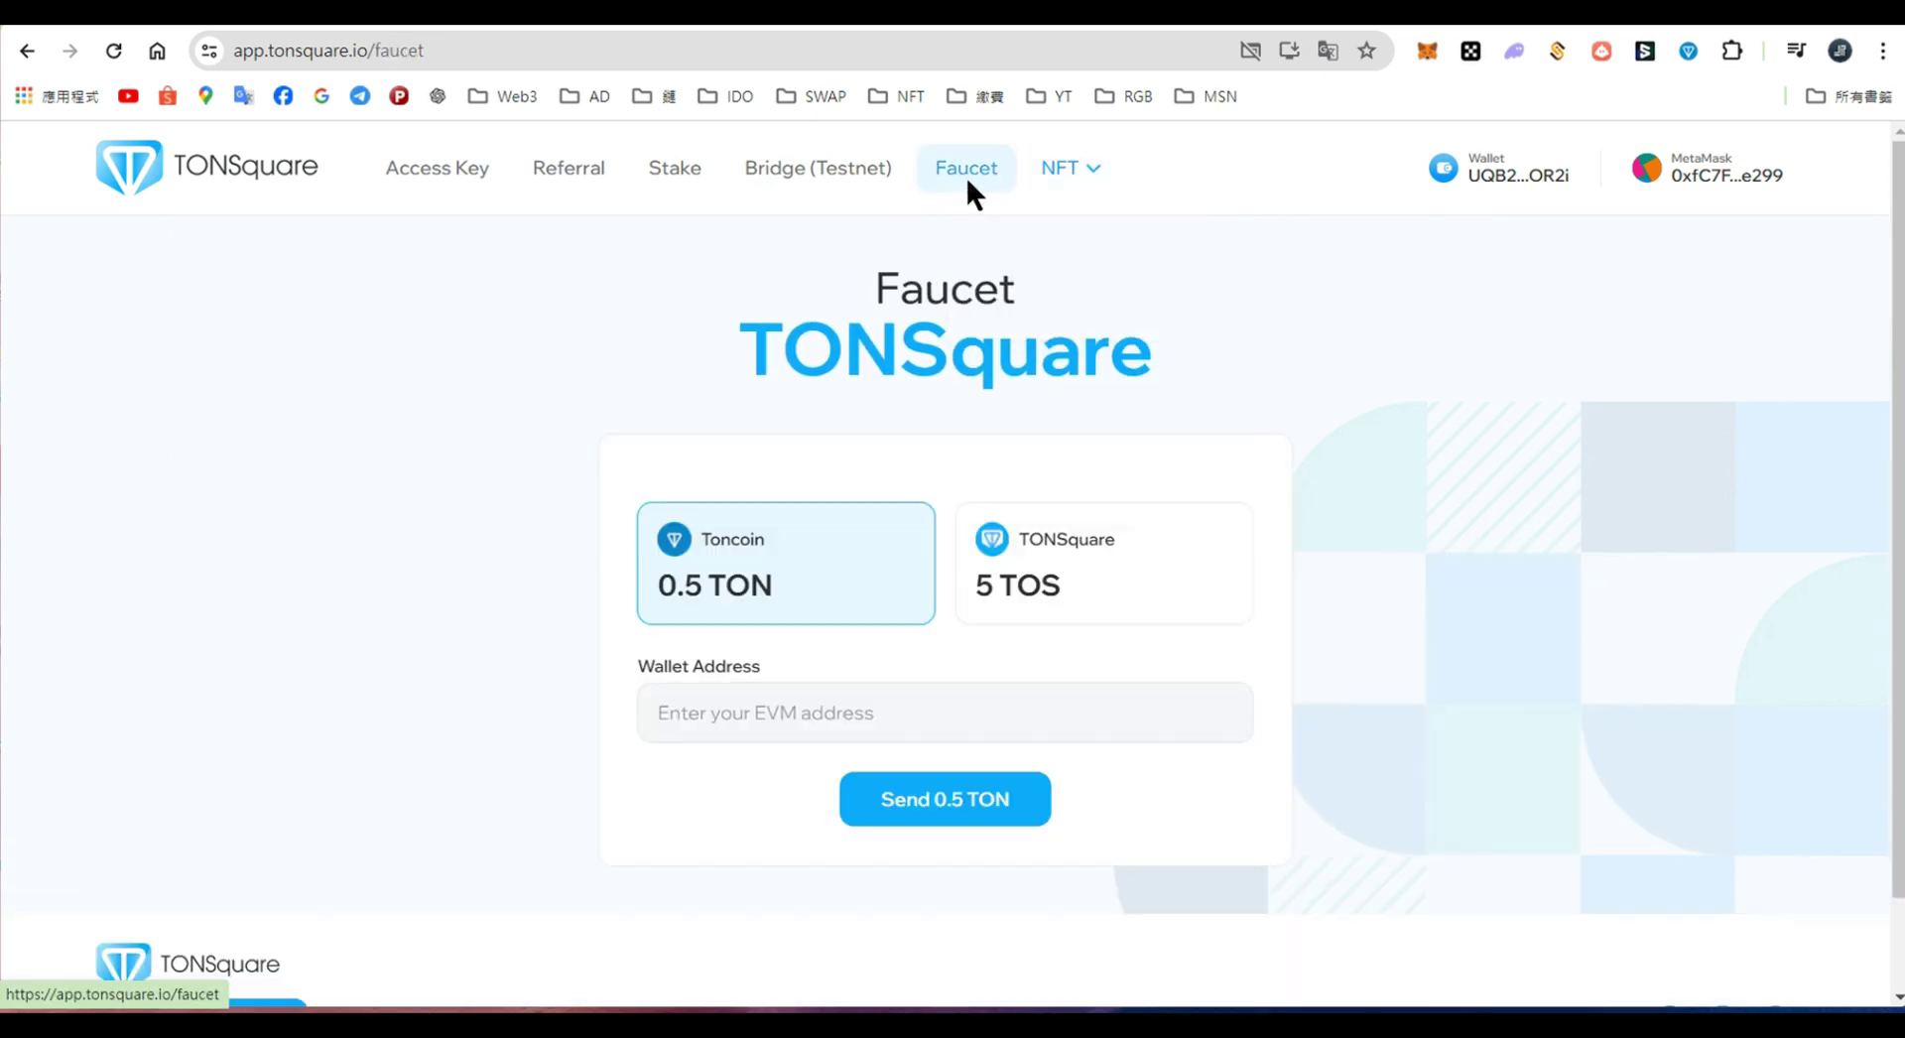
{"action": "left_click", "coordinate": [785, 695]}
{"action": "left_click", "coordinate": [927, 801]}
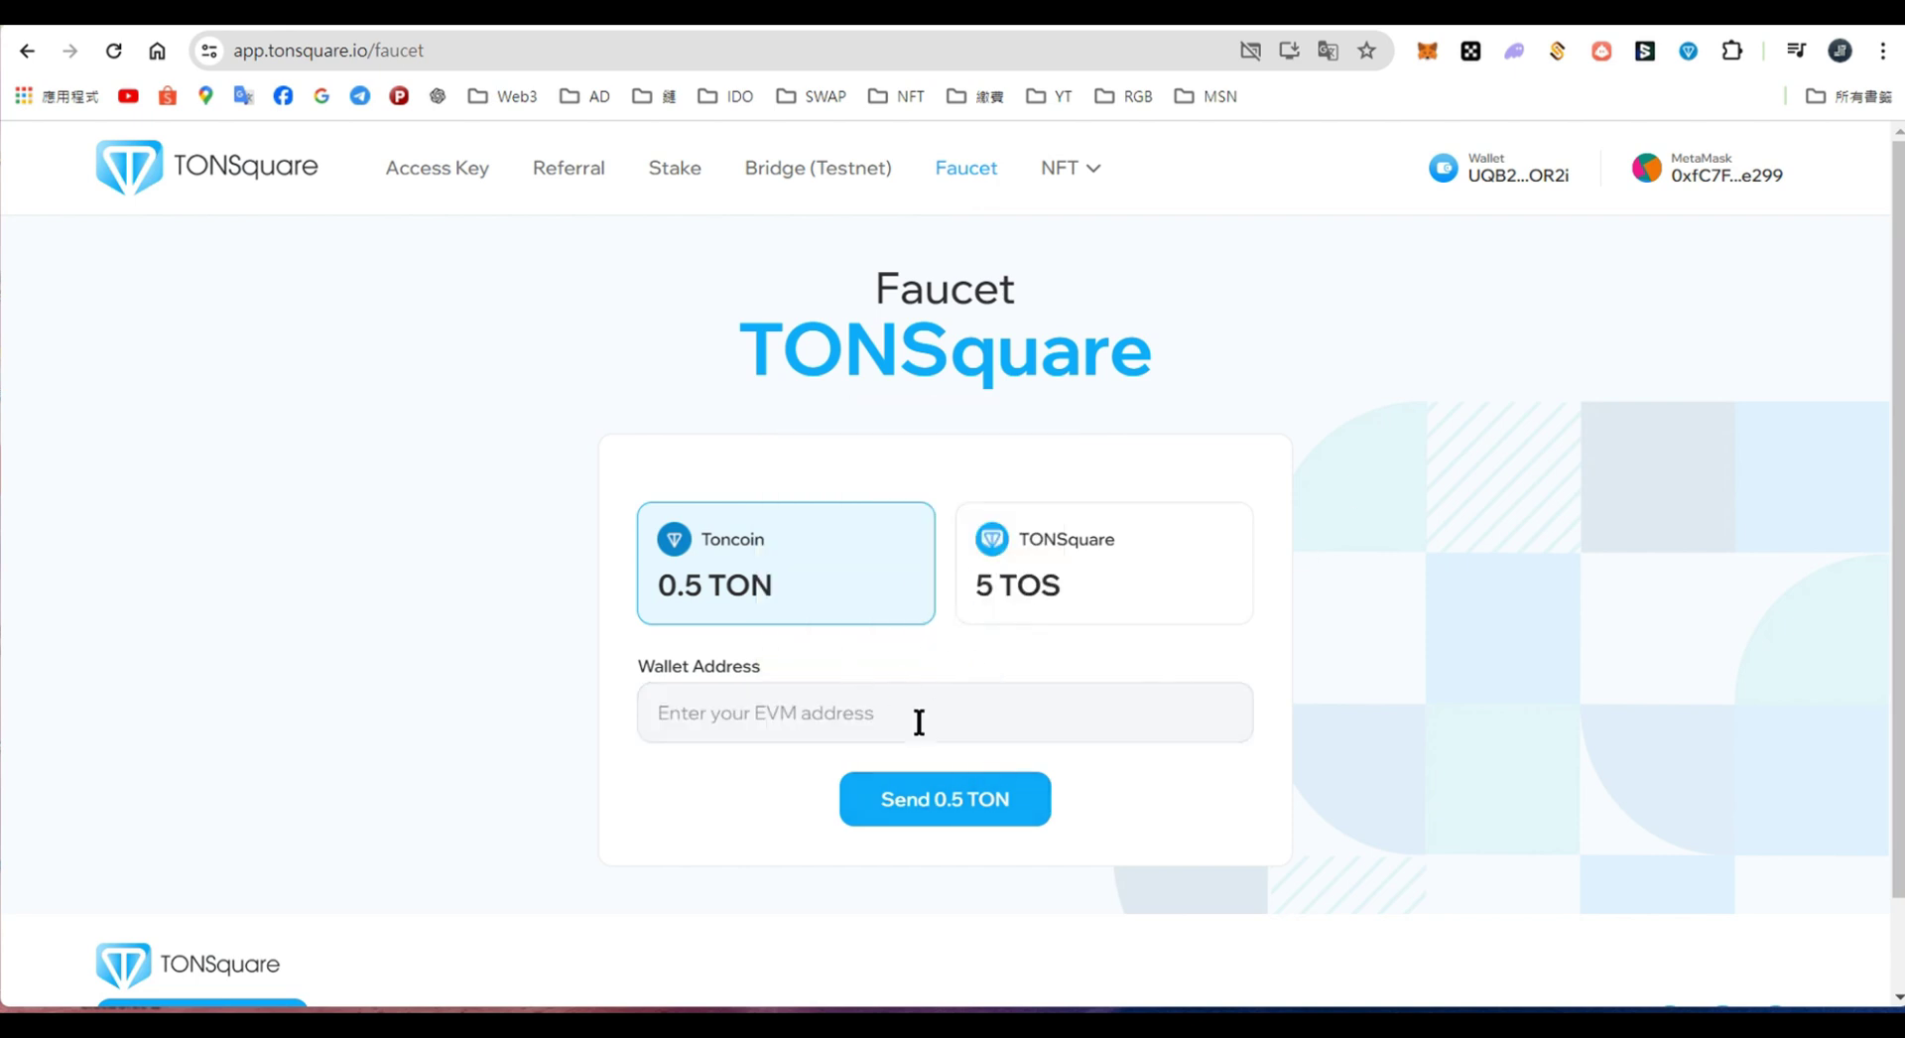
{"action": "left_click", "coordinate": [813, 179]}
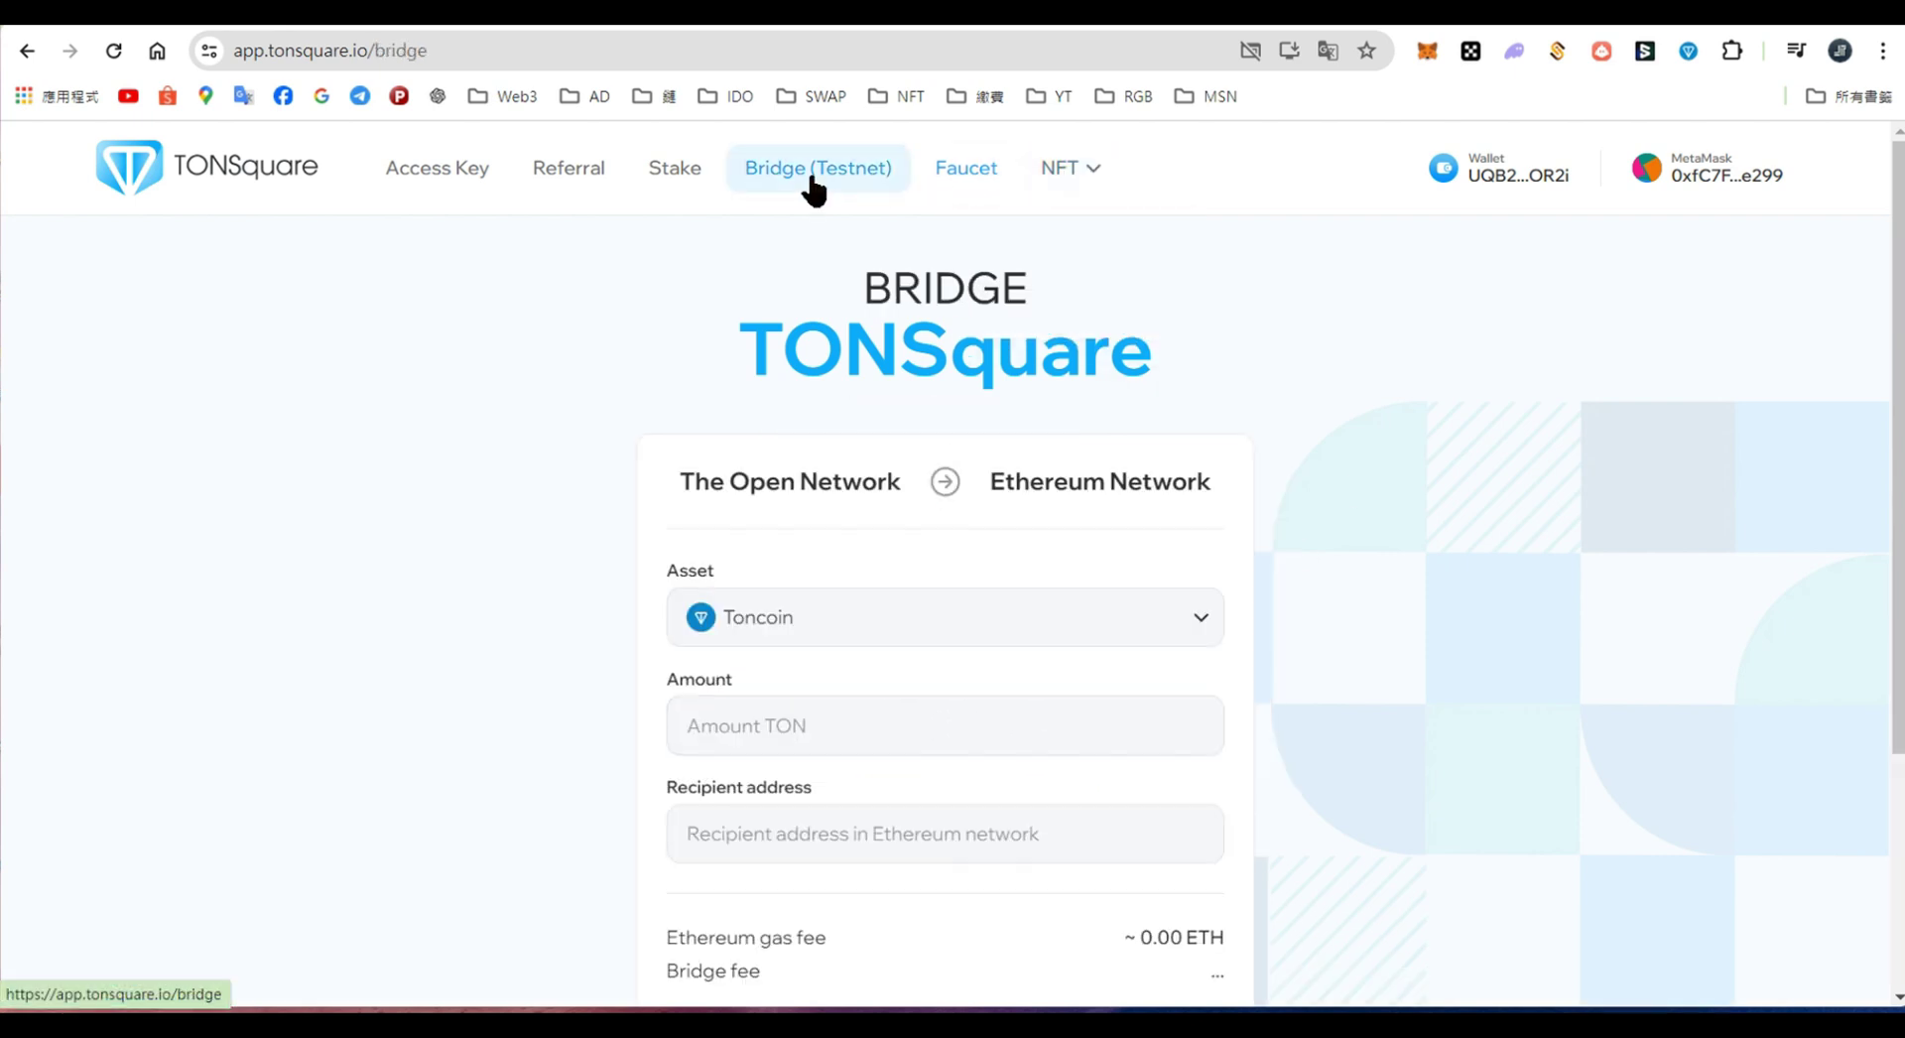
Step: Examine the Bridge form for transfers from The Open Network to Ethereum, including its asset choices
{"action": "scroll", "coordinate": [993, 397], "scroll_direction": "down", "scroll_amount": 3}
{"action": "left_click", "coordinate": [1021, 335]}
{"action": "left_click", "coordinate": [1021, 436]}
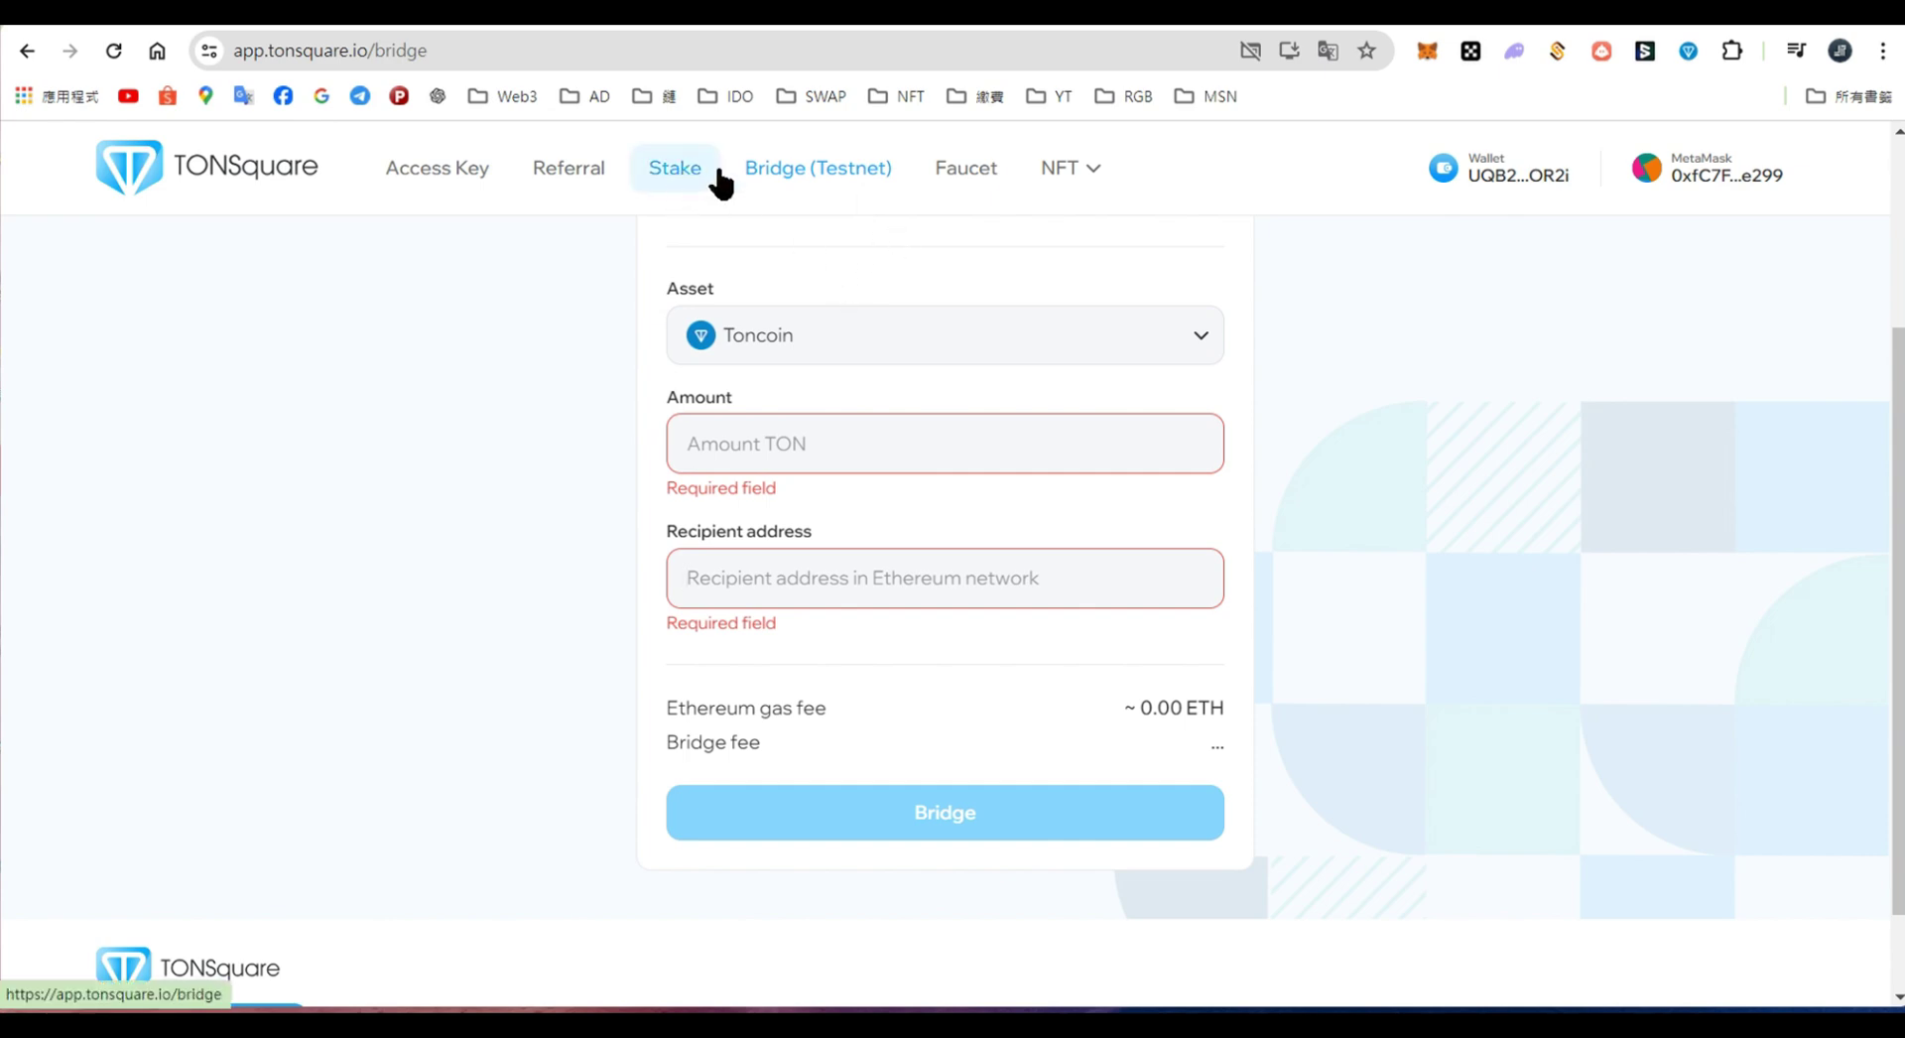
Step: Revisit the Stake and Referral pages and return to the Access Key page
{"action": "left_click", "coordinate": [670, 174]}
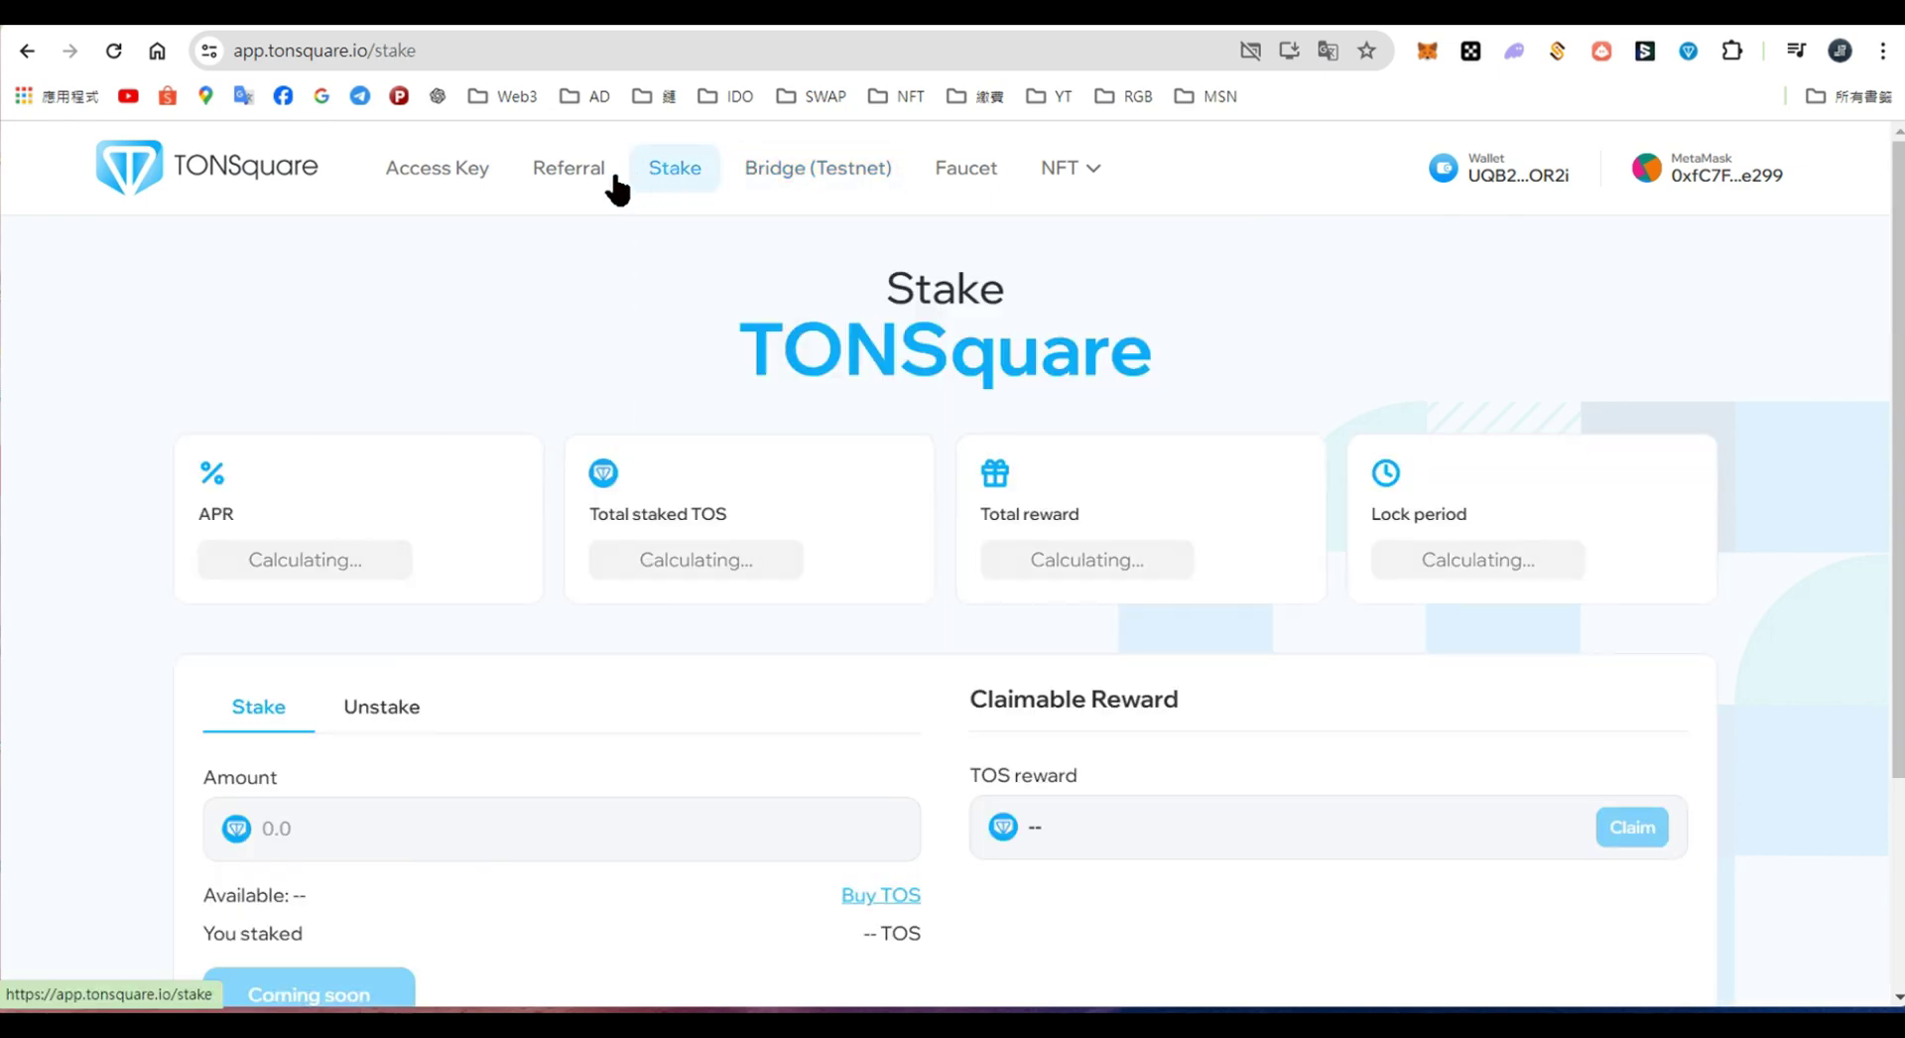
{"action": "left_click", "coordinate": [573, 168]}
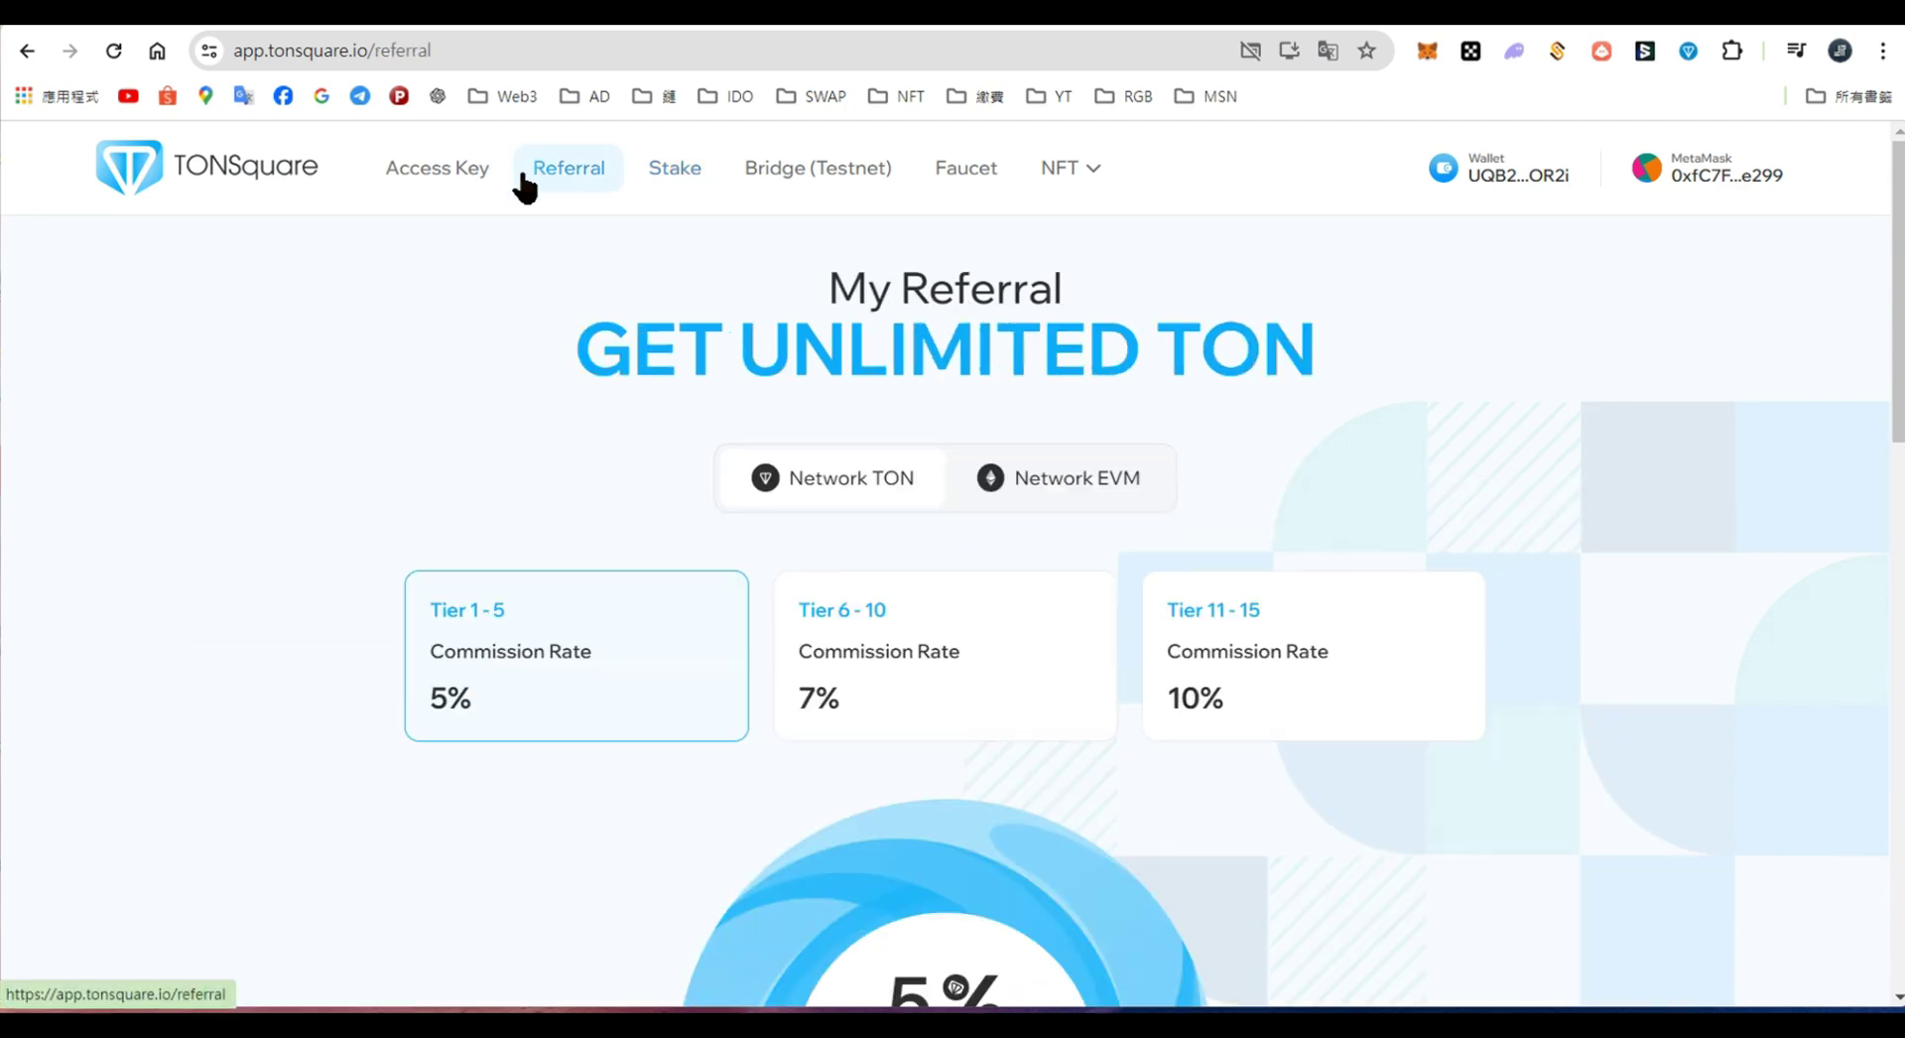
{"action": "left_click", "coordinate": [429, 198]}
Step: Examine the Access Key page's sold-key progress, TOS minting reward and key purchase history
{"action": "scroll", "coordinate": [695, 377], "scroll_direction": "down", "scroll_amount": 2}
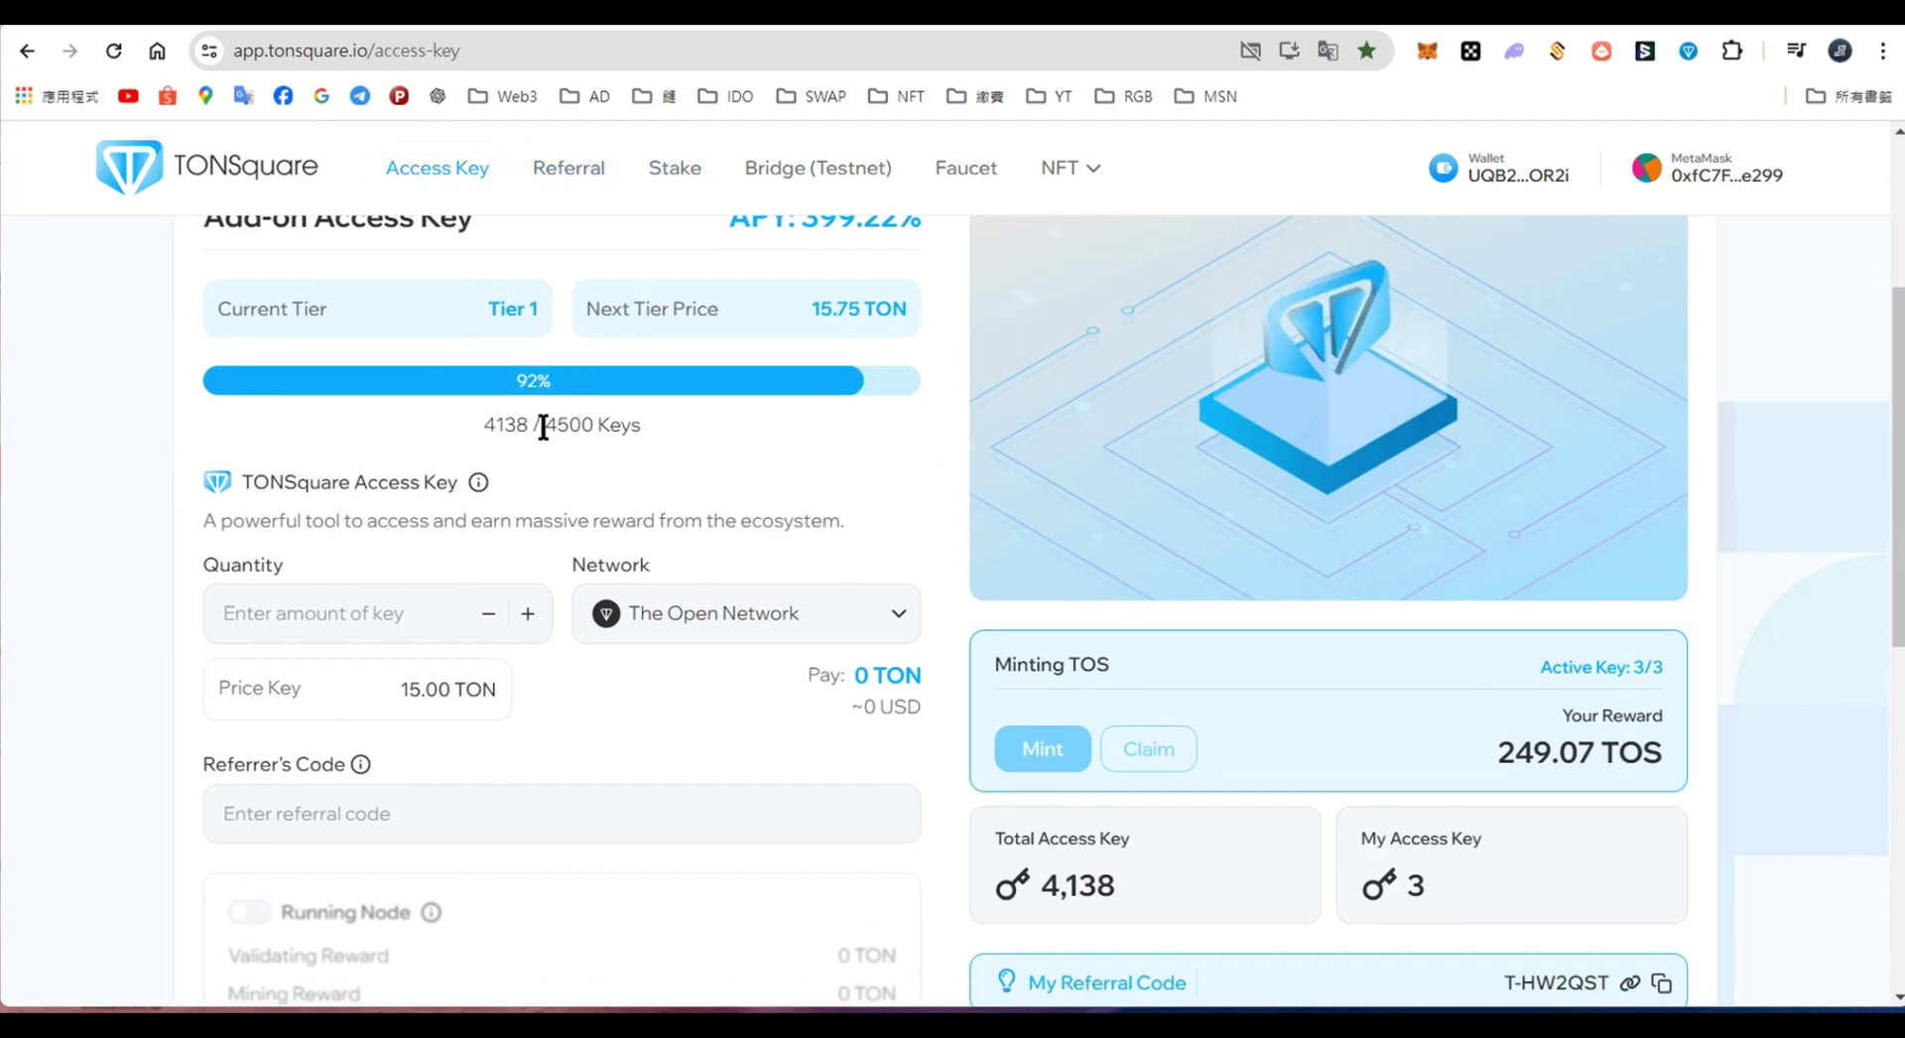
{"action": "left_click_drag", "start_coordinate": [484, 425], "coordinate": [695, 441]}
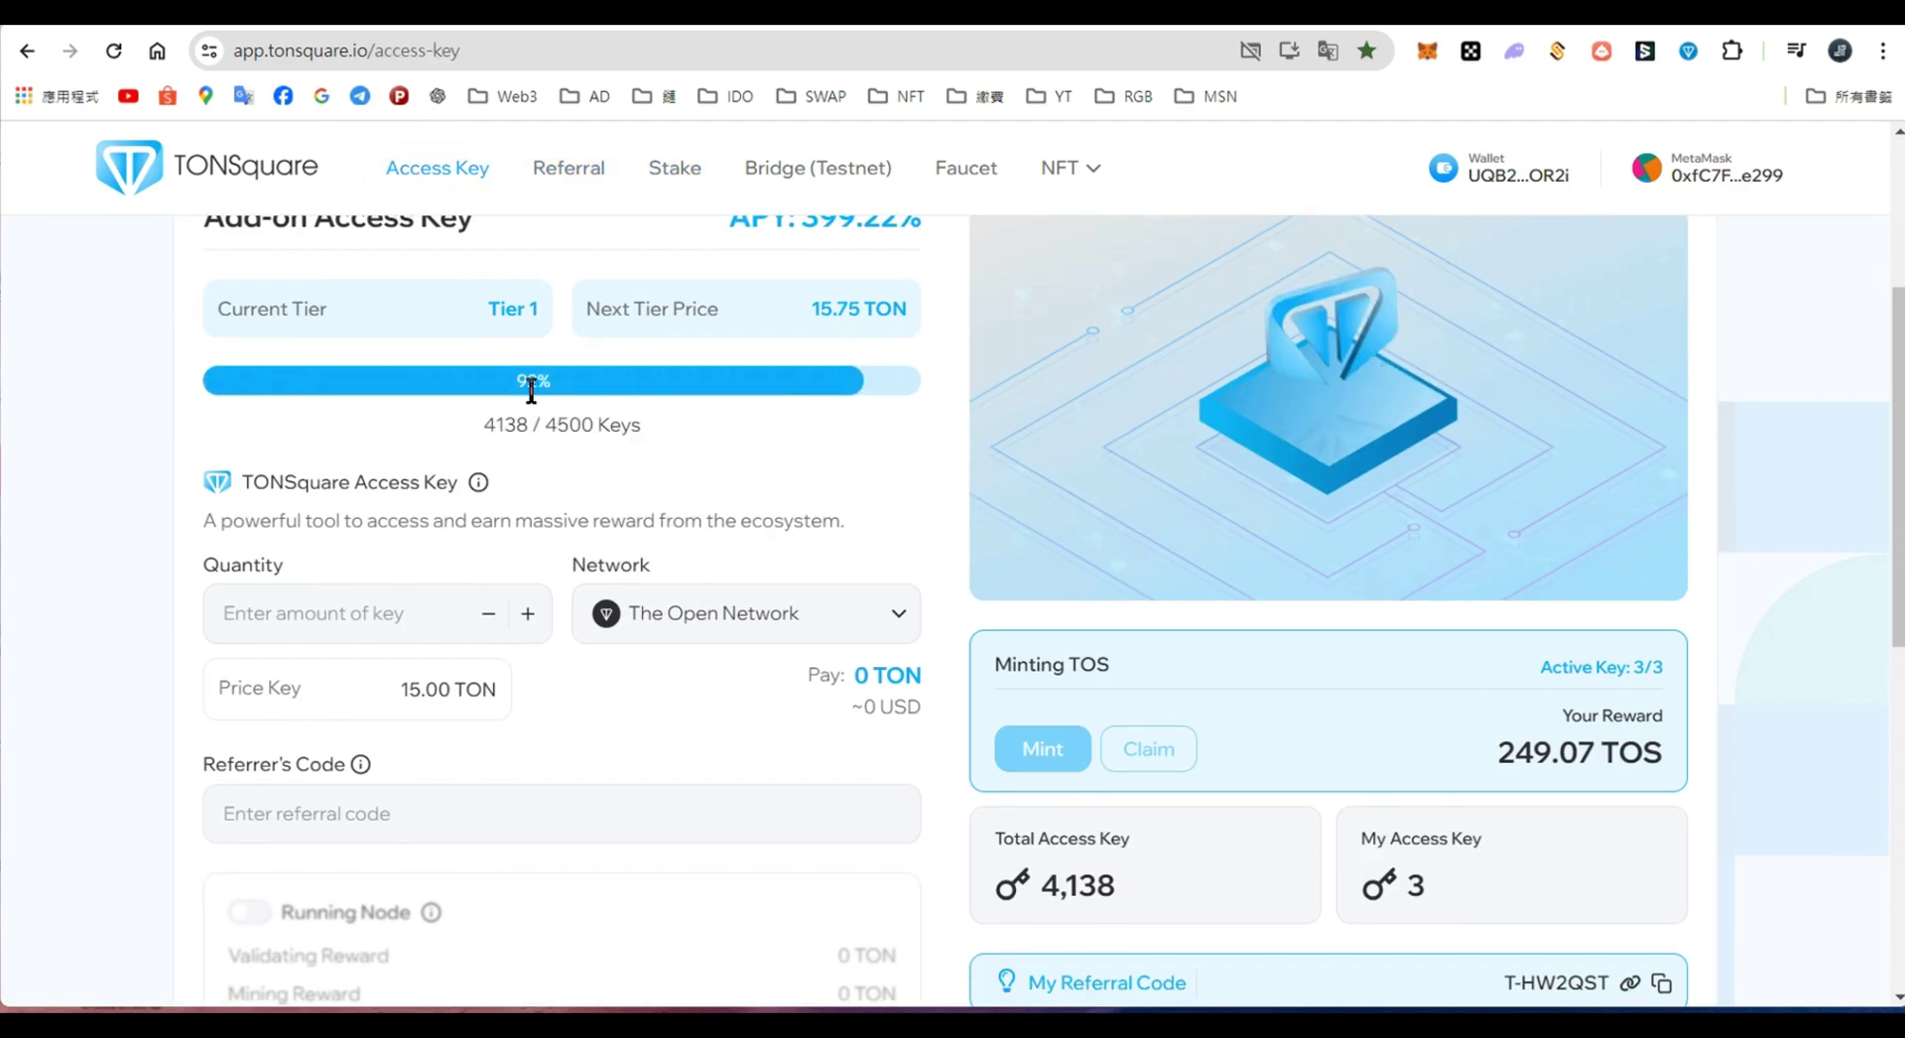
{"action": "scroll", "coordinate": [979, 543], "scroll_direction": "down", "scroll_amount": 2}
{"action": "scroll", "coordinate": [977, 538], "scroll_direction": "up", "scroll_amount": 5}
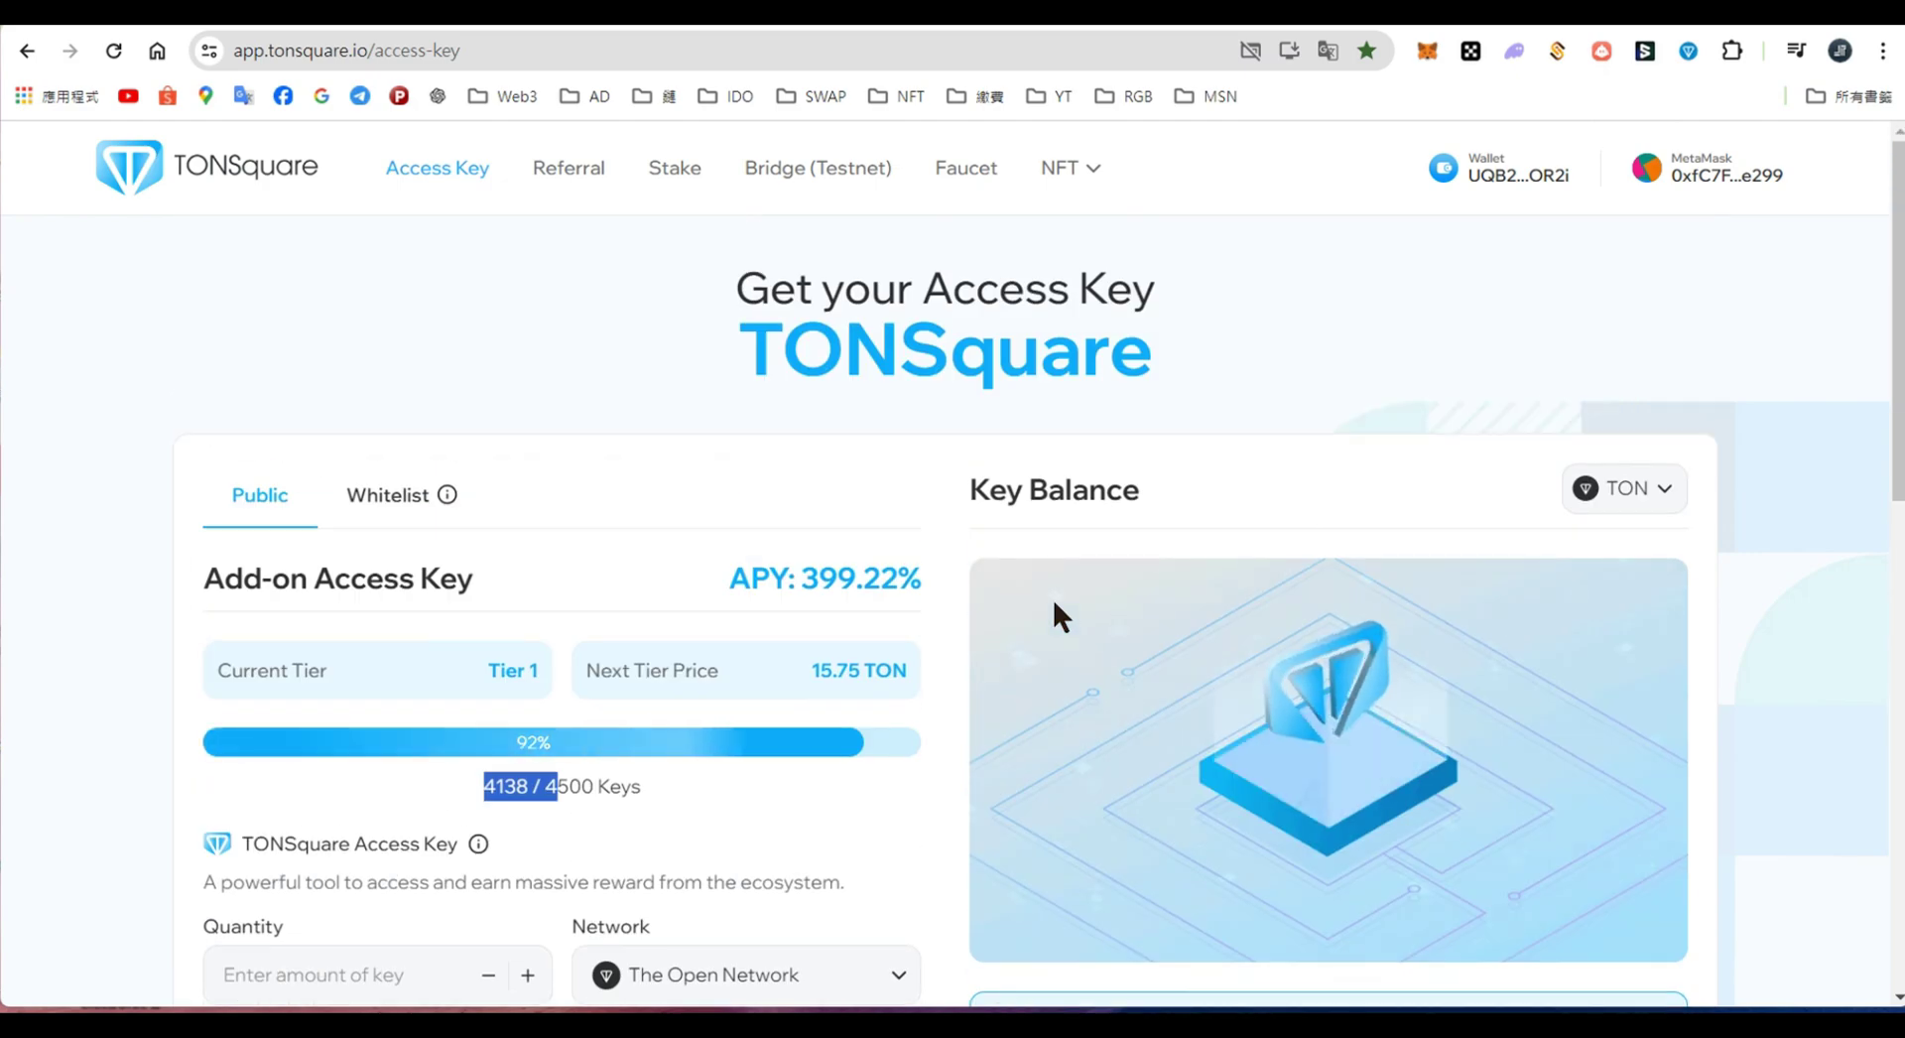
{"action": "scroll", "coordinate": [1060, 530], "scroll_direction": "down", "scroll_amount": 12}
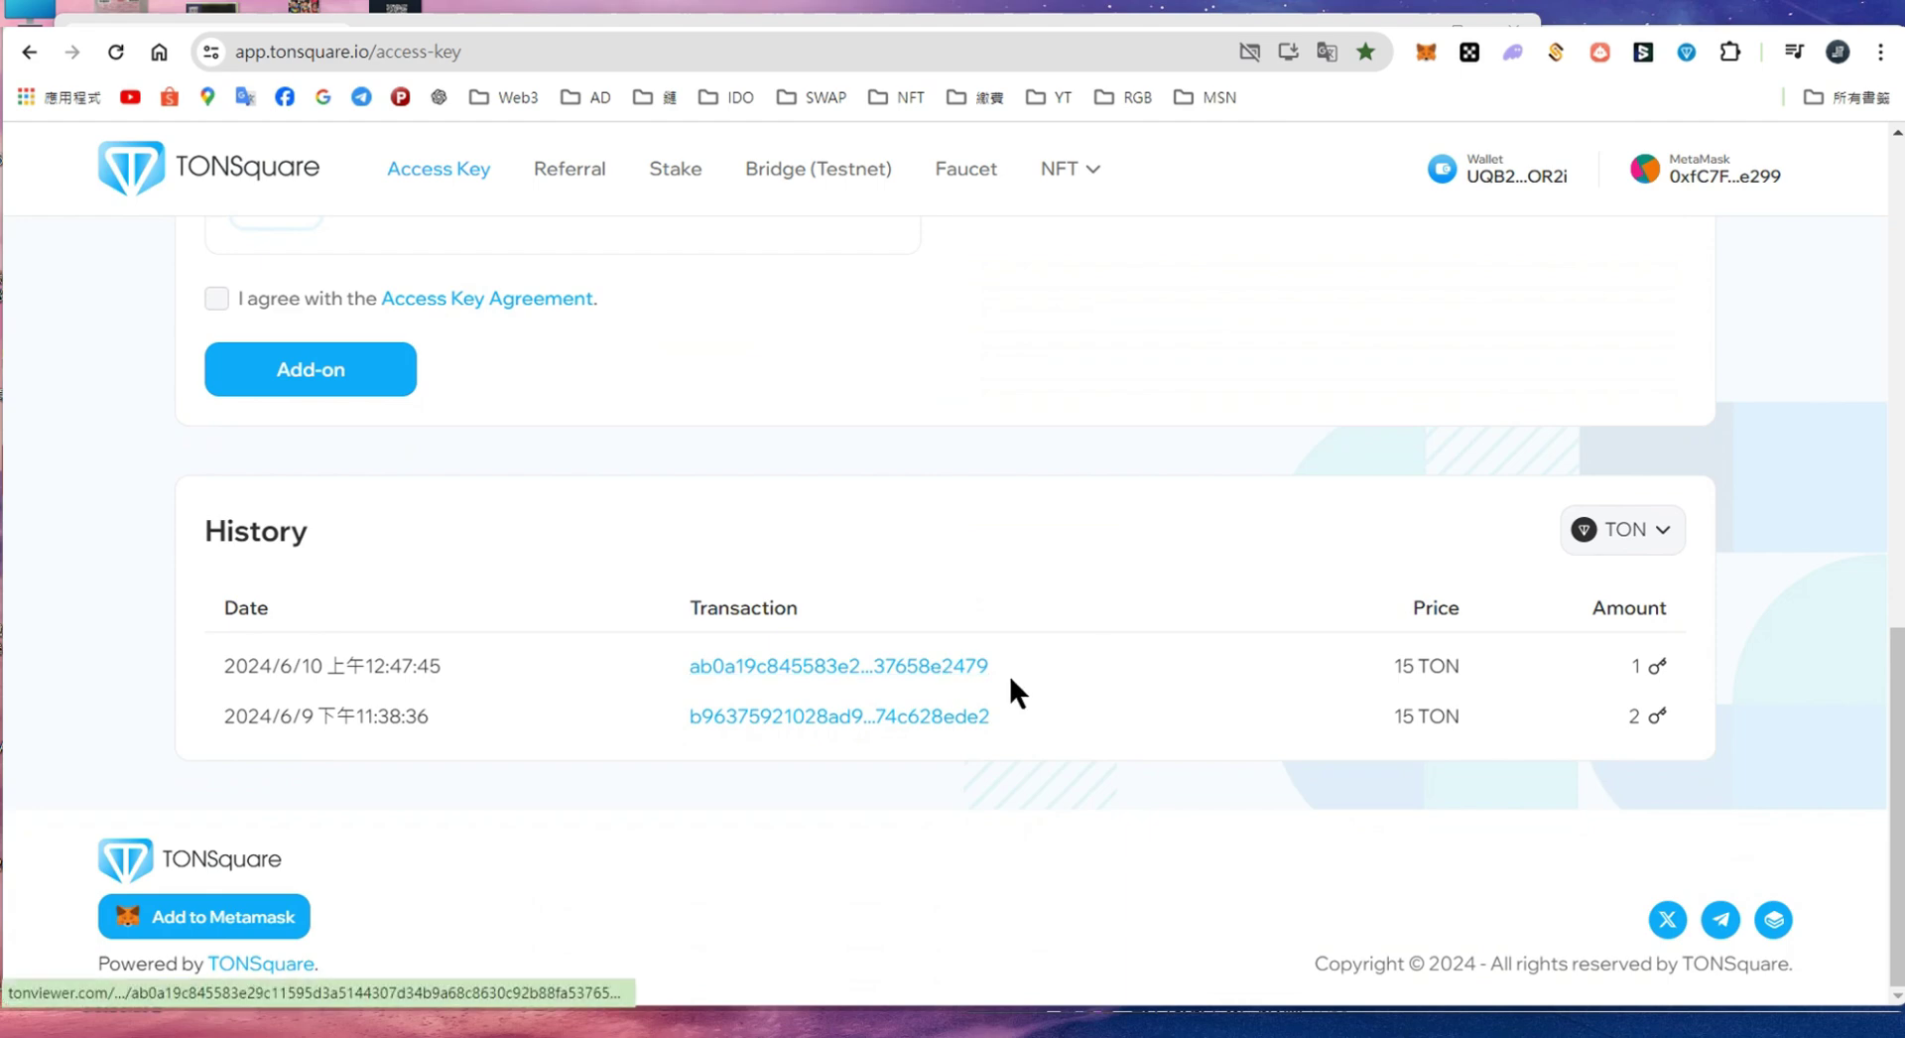
{"action": "scroll", "coordinate": [1009, 684], "scroll_direction": "up", "scroll_amount": 8}
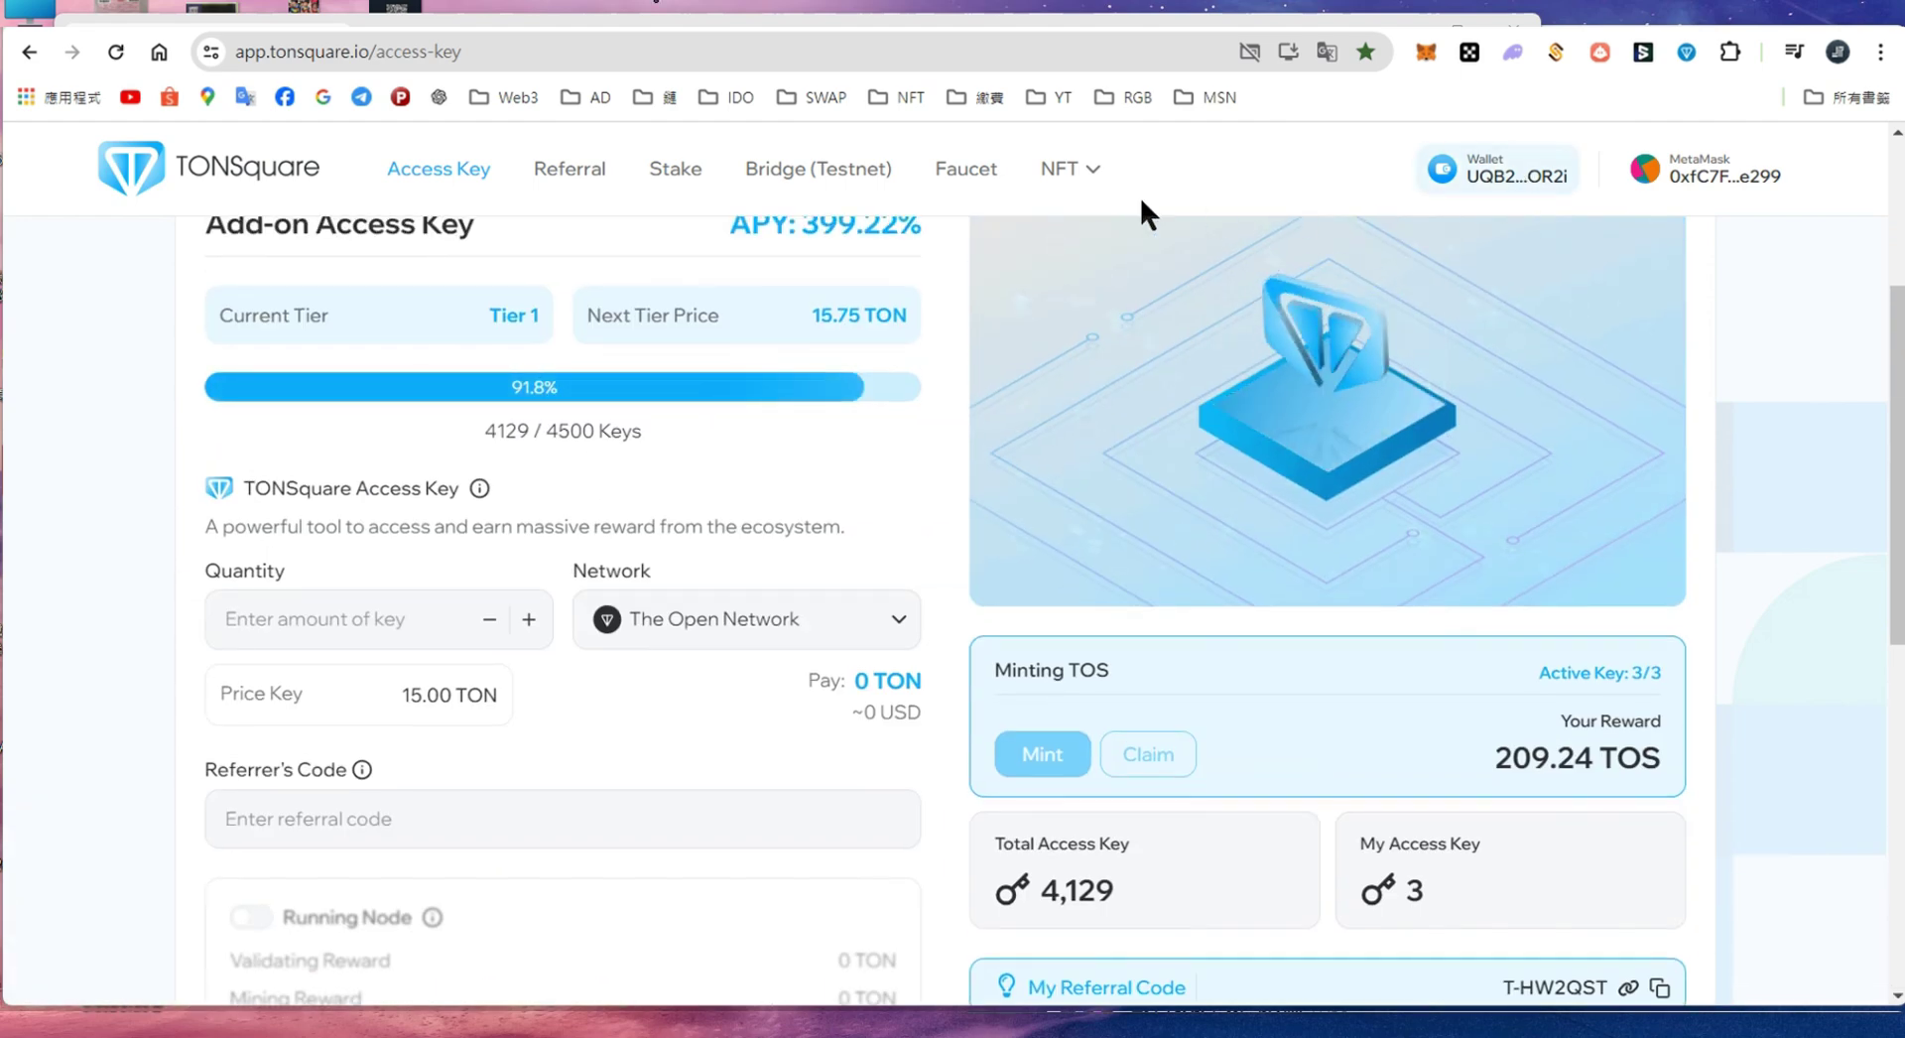
{"action": "mouse_move", "coordinate": [1093, 171]}
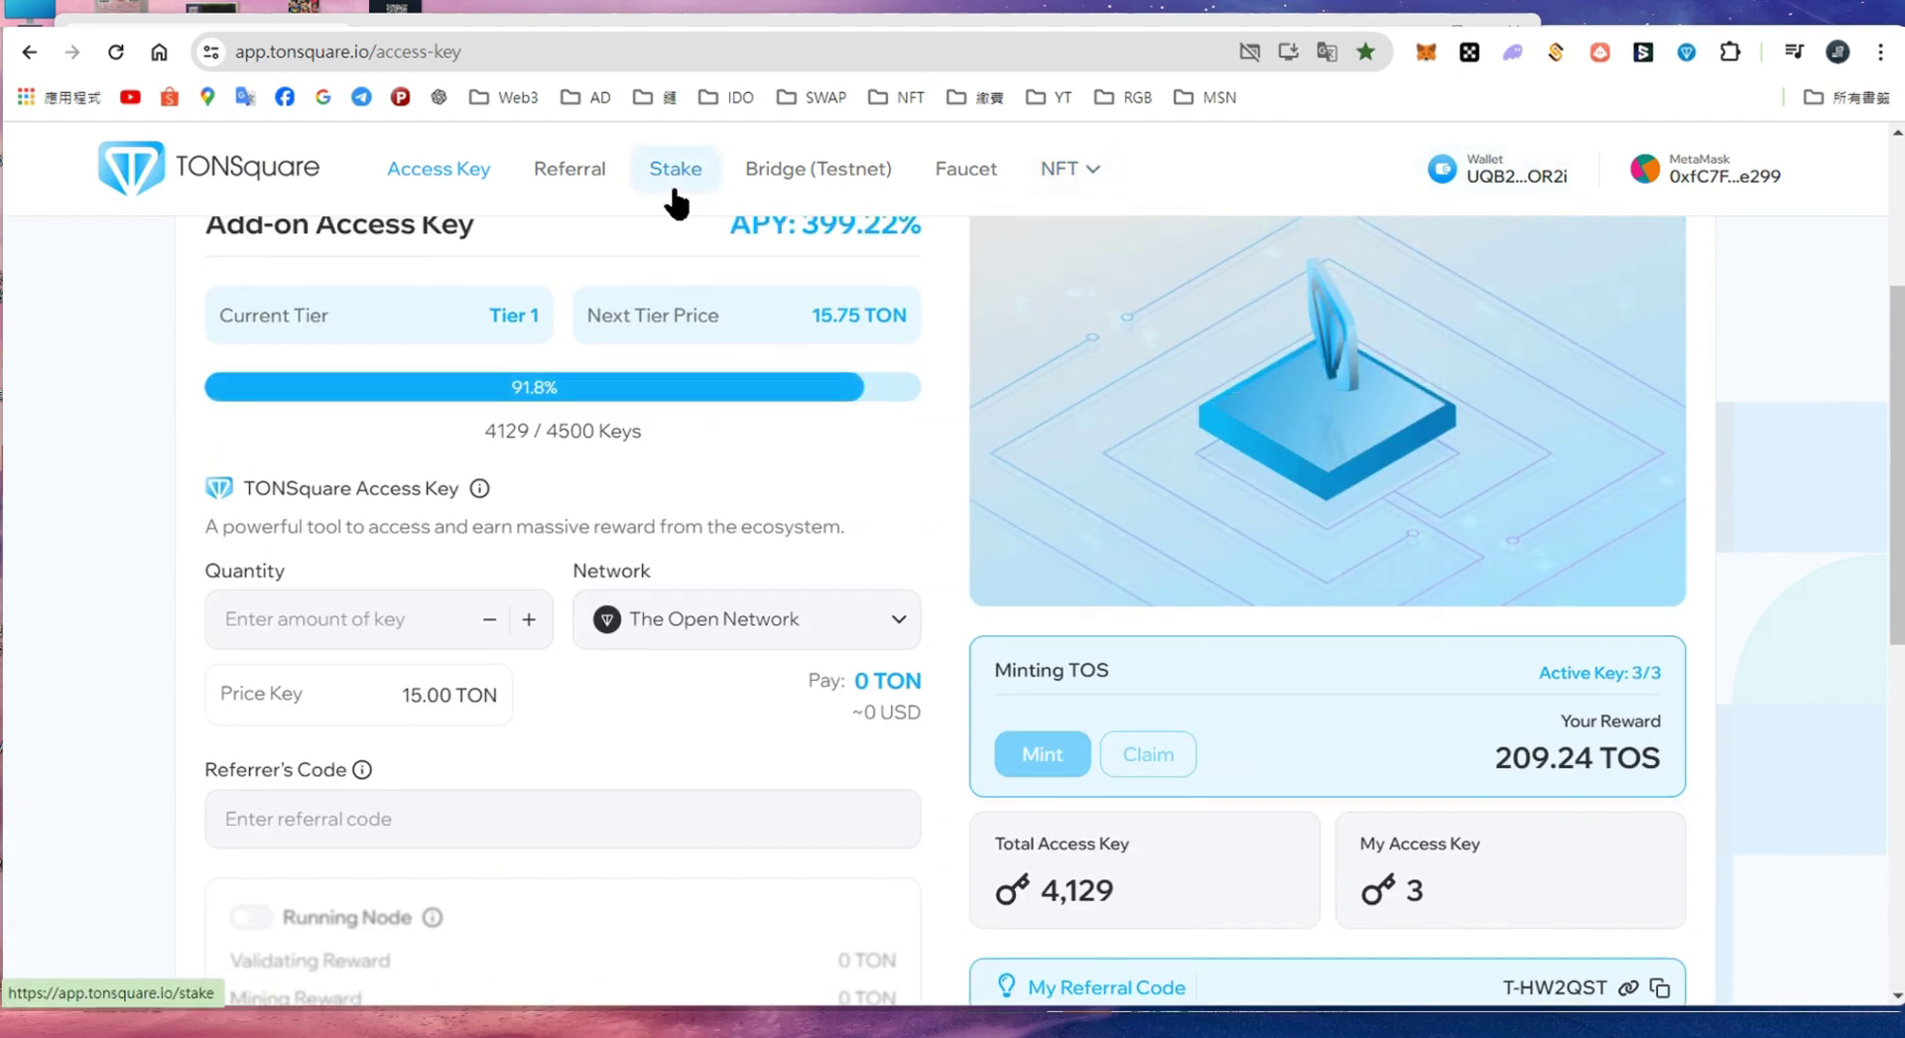